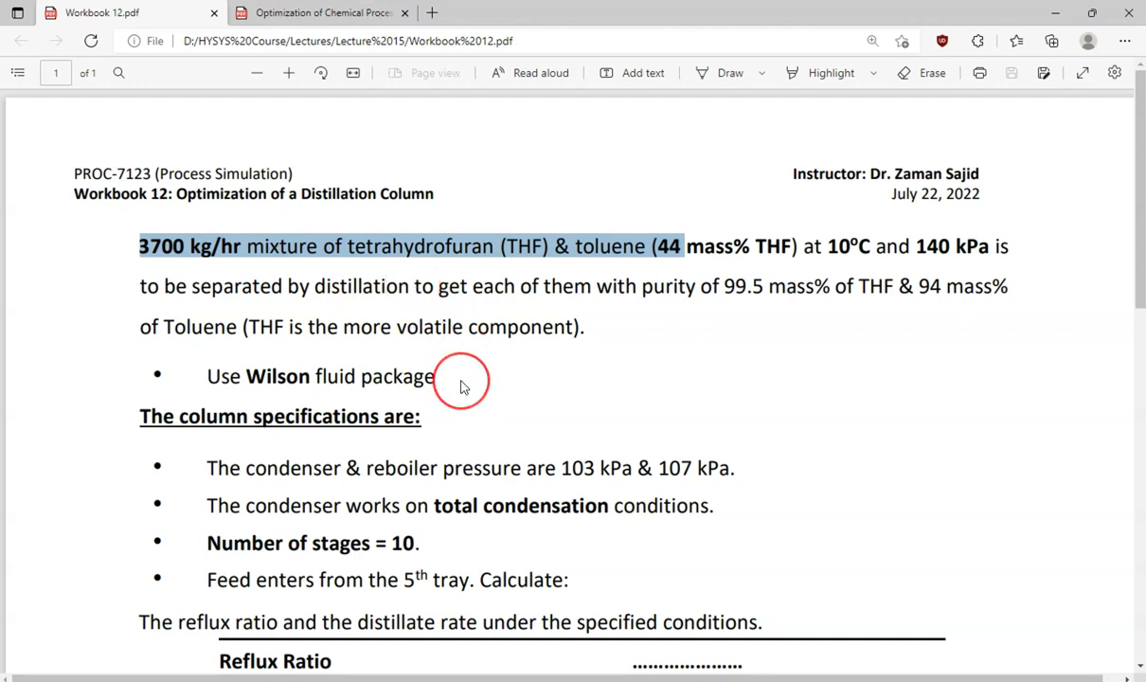
Step: Review the required reflux ratio and distillate rate in the workbook, and the feed, selling price, cooling and heating cost data
scroll(461, 387, down, 1)
scroll(461, 387, down, 3)
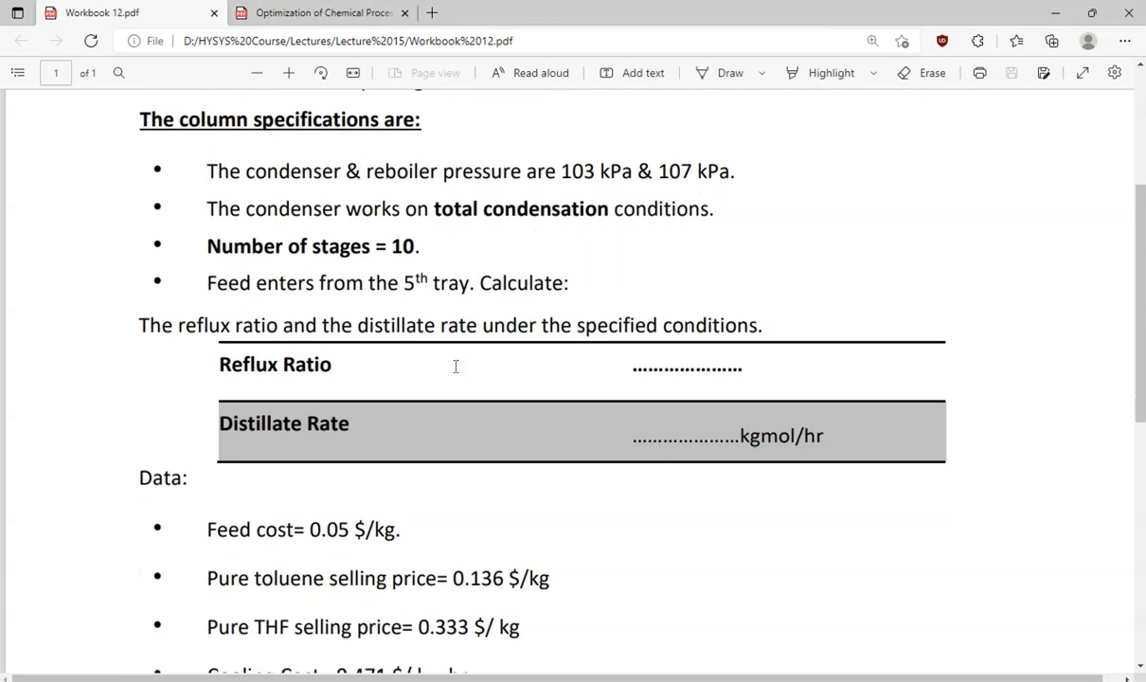
drag(219, 365, 322, 367)
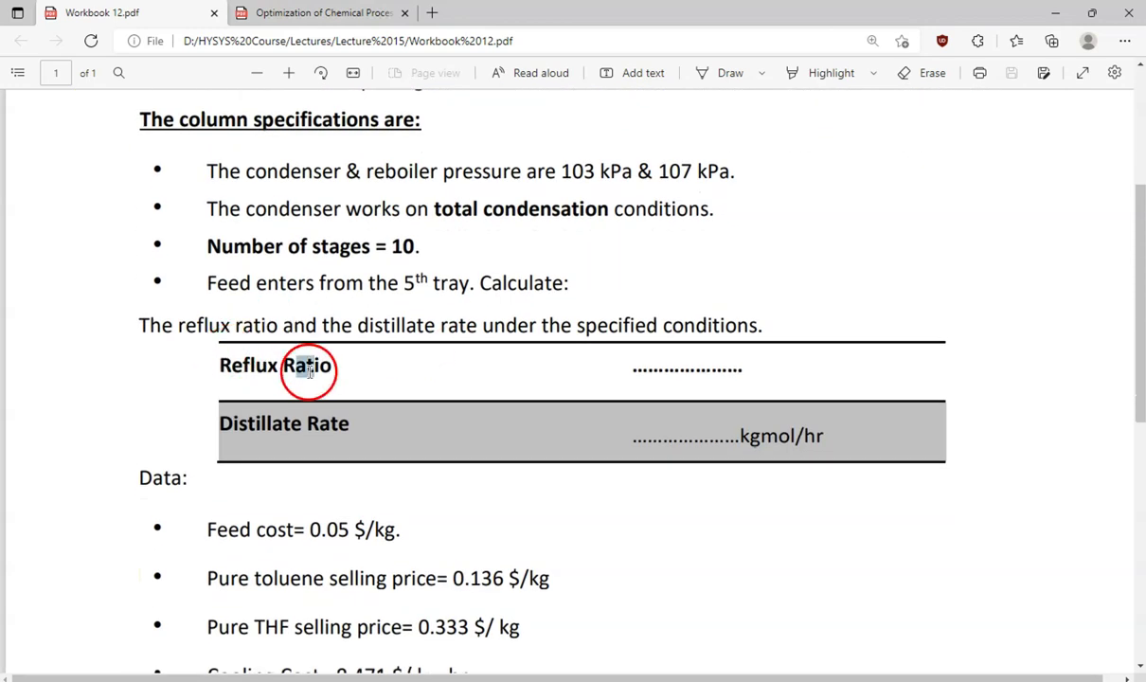
drag(220, 423, 366, 426)
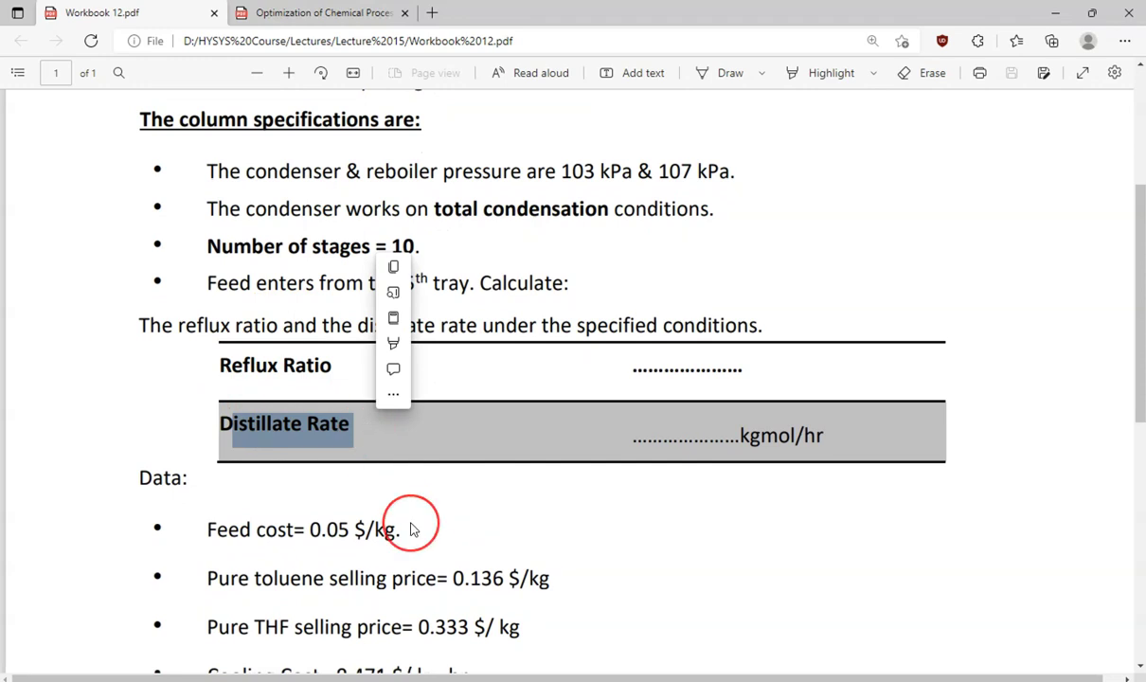
scroll(412, 529, down, 2)
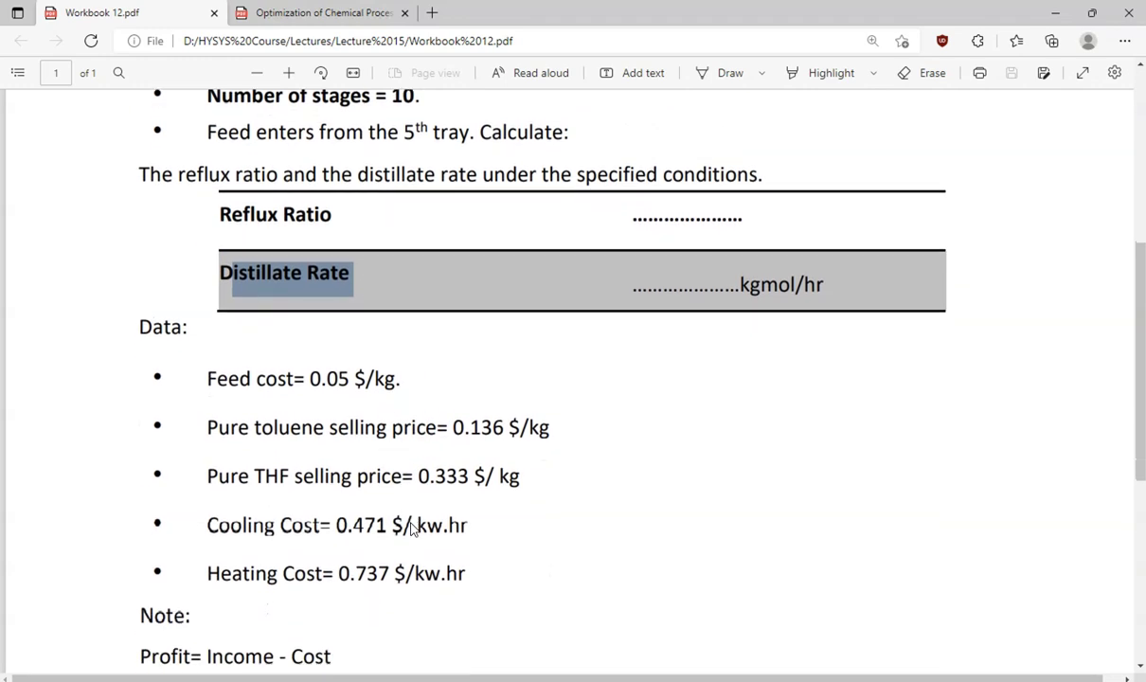
scroll(412, 530, down, 1)
scroll(412, 529, down, 2)
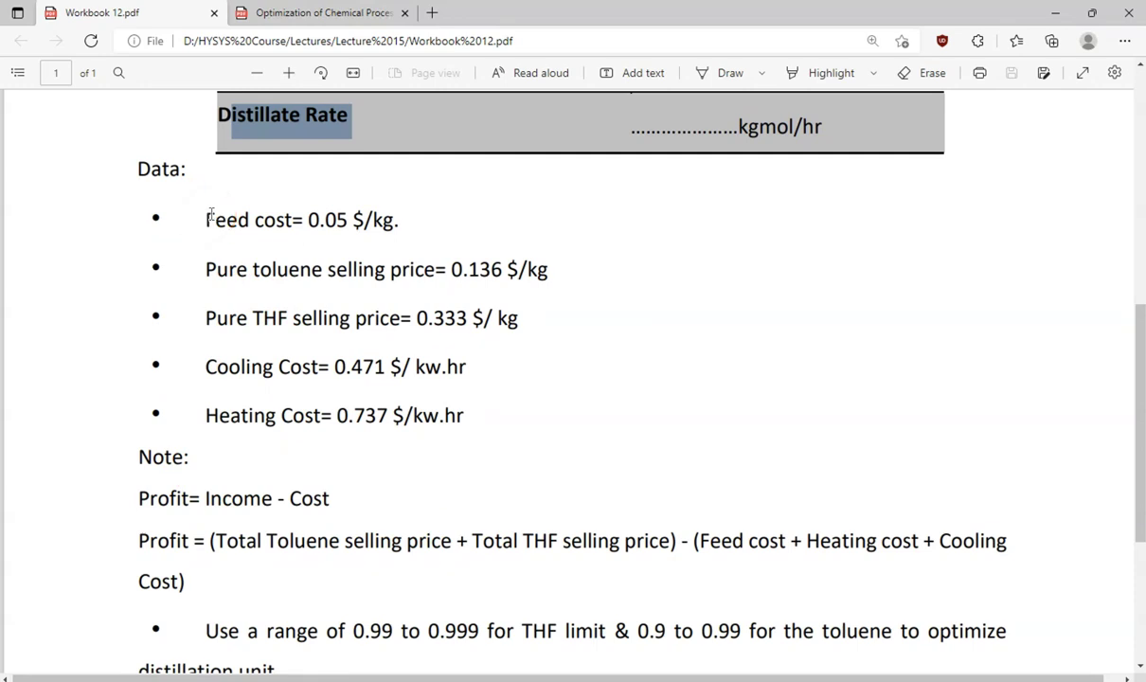
drag(206, 216, 471, 415)
click(423, 436)
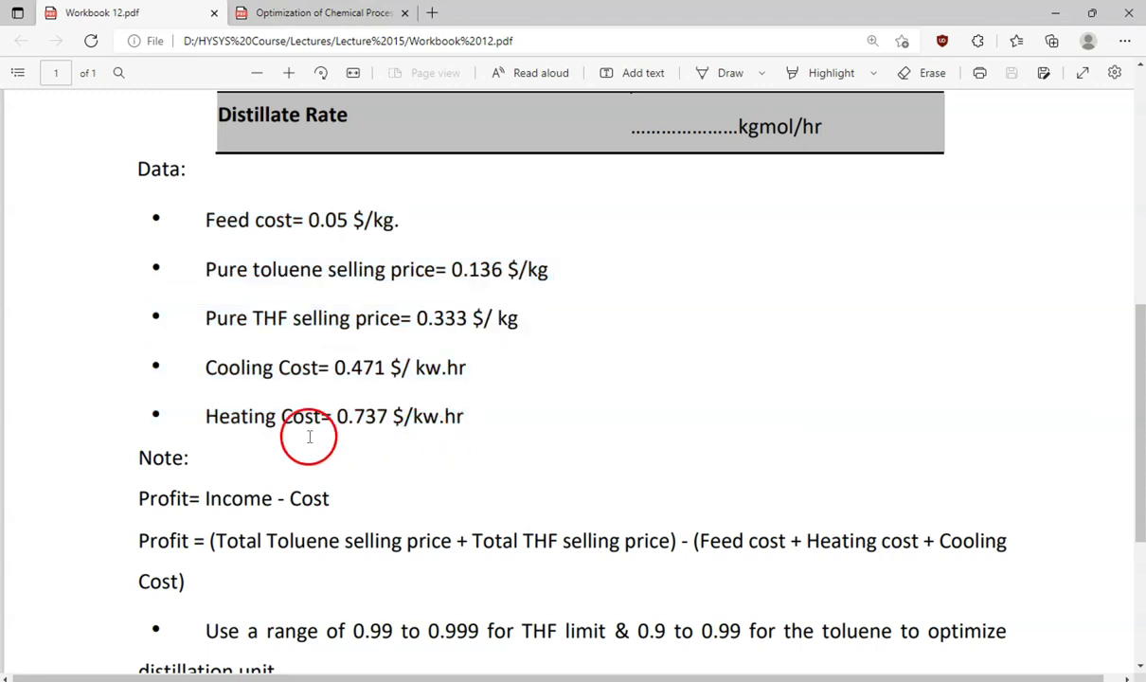
Step: Examine the profit formula and the THF and toluene optimization ranges, then return to the start of the problem statement
scroll(233, 523, down, 1)
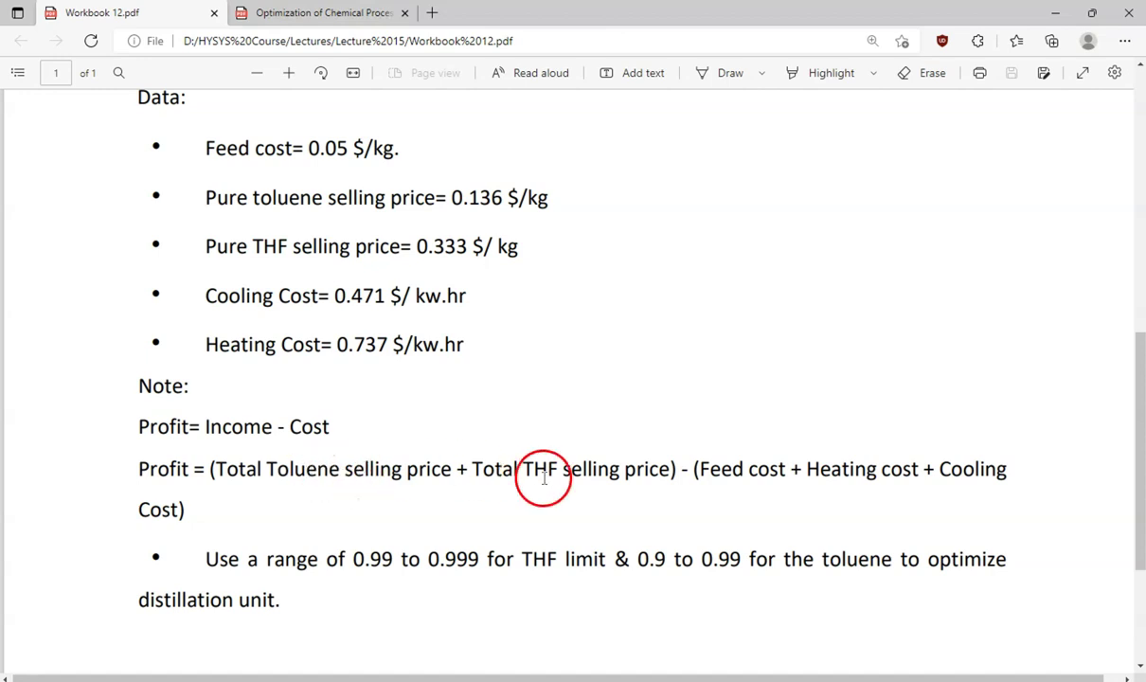
drag(523, 467, 555, 465)
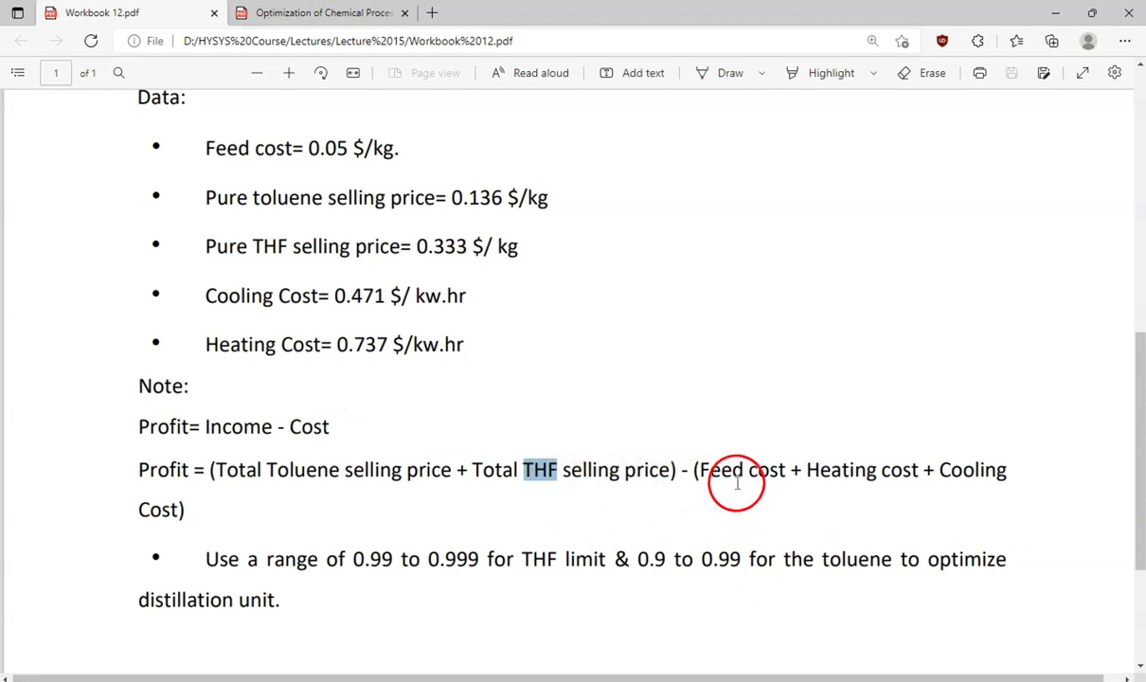
drag(696, 470, 785, 470)
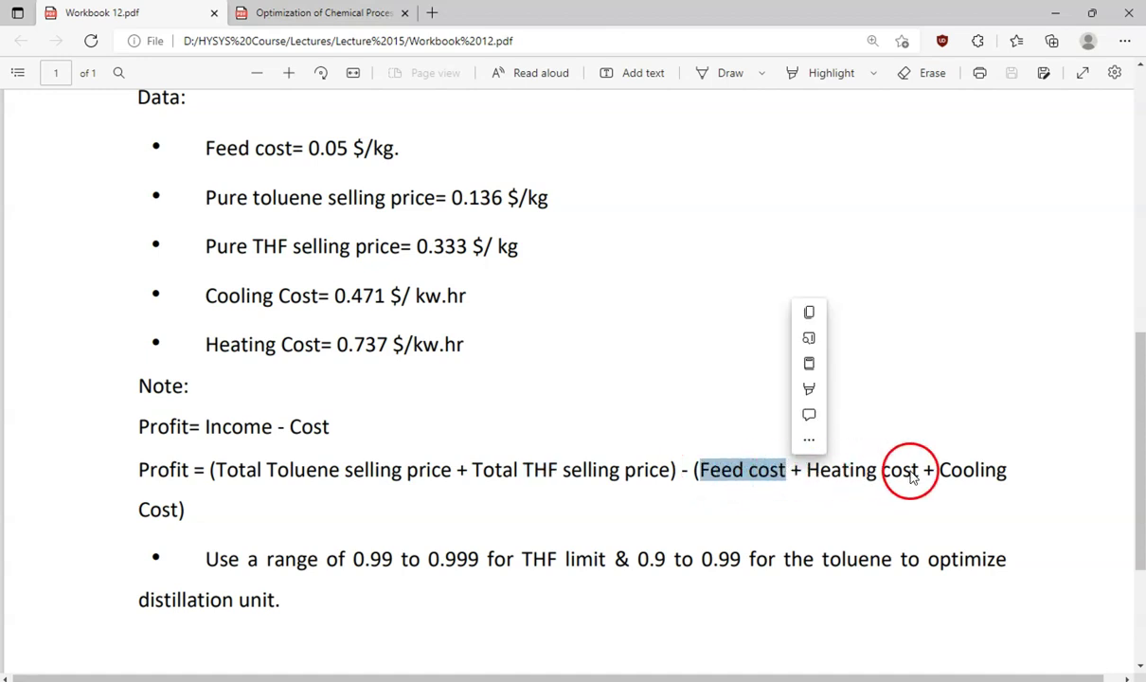
click(248, 525)
drag(206, 558, 601, 558)
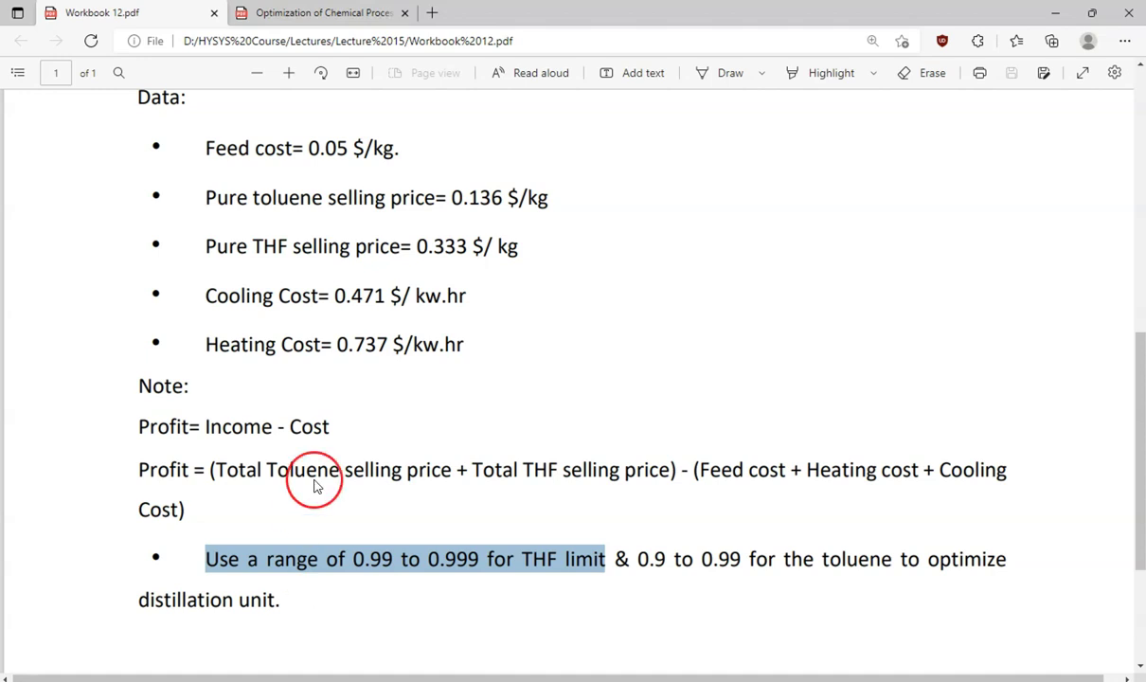
scroll(315, 485, up, 3)
scroll(316, 485, down, 2)
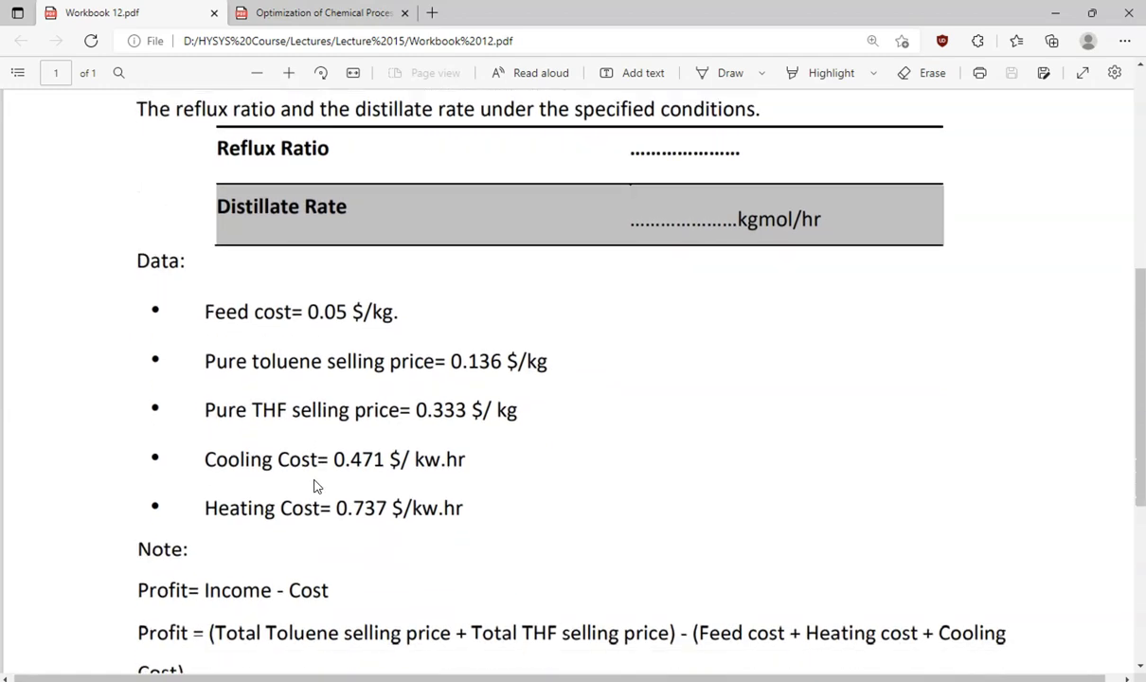
scroll(315, 485, up, 5)
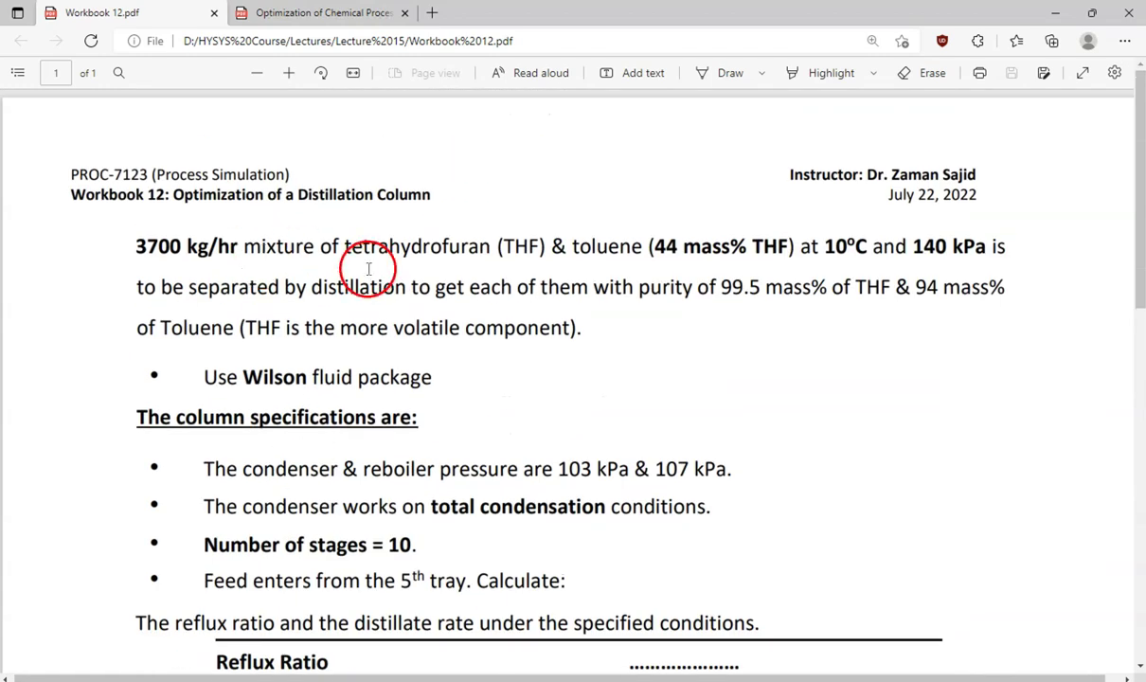
Step: Copy the word "tetrahydrofuran" from the first line of the problem statement
drag(341, 247, 682, 248)
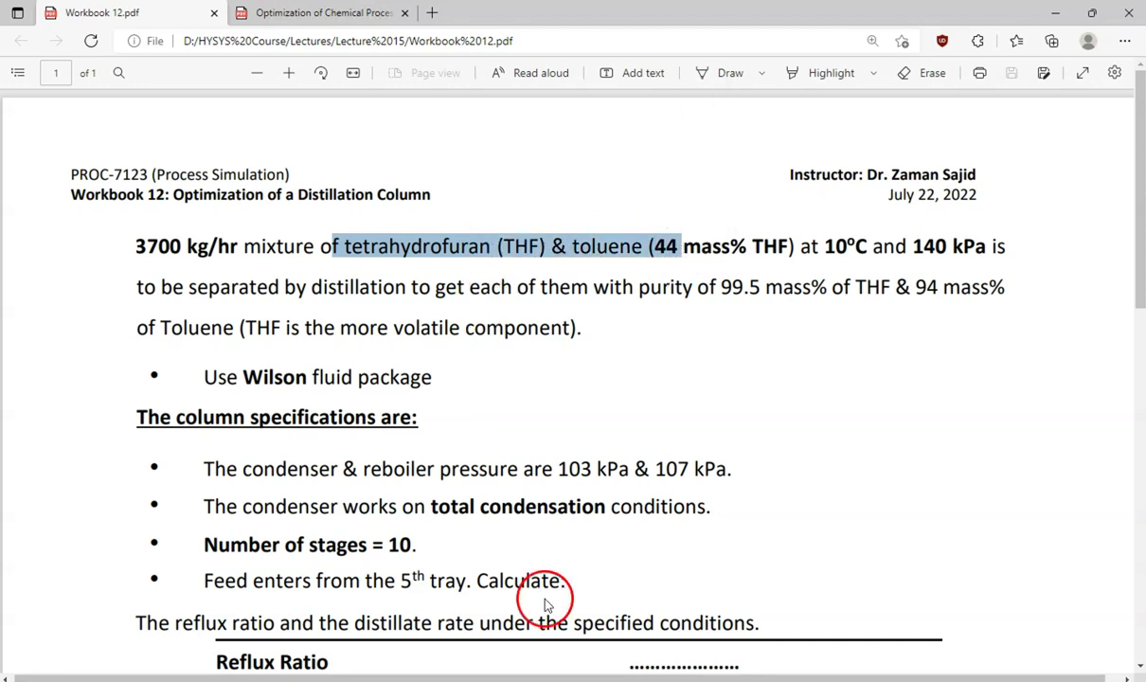
mouse_move(604, 680)
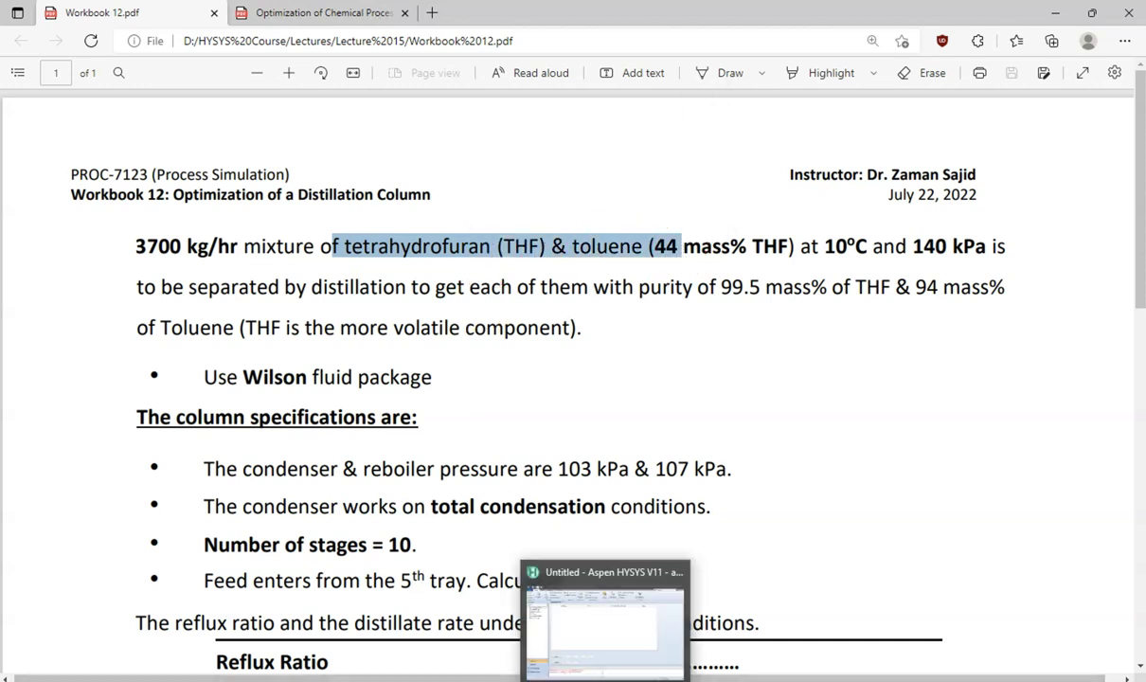
click(510, 347)
double_click(402, 247)
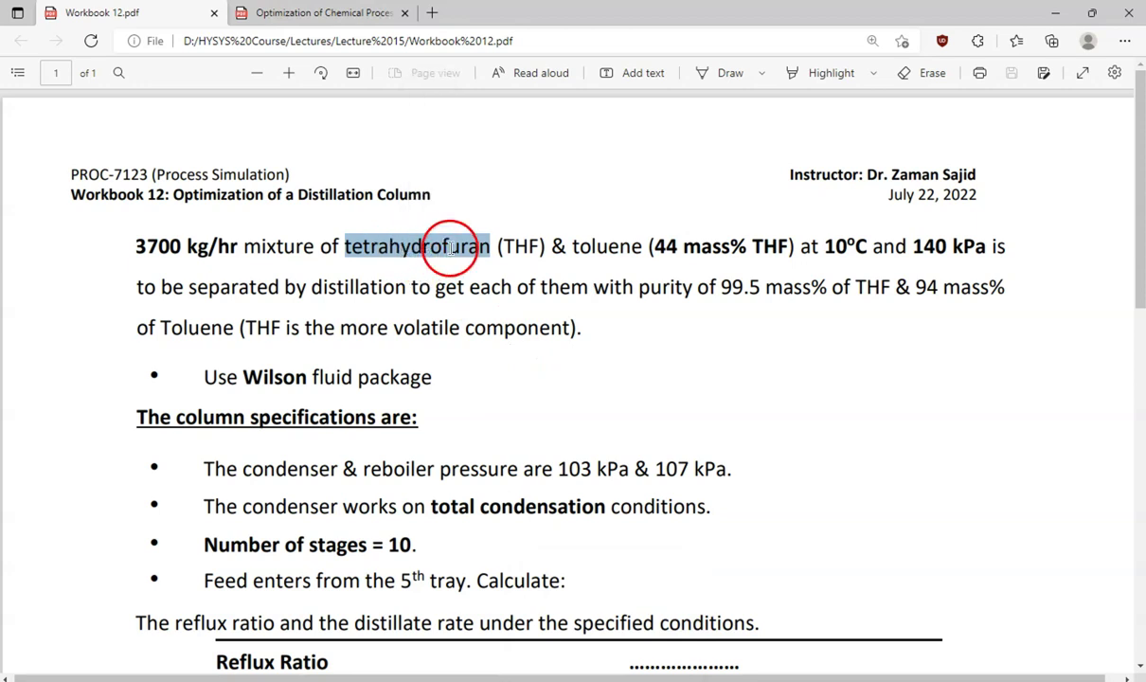
right_click(451, 246)
click(463, 317)
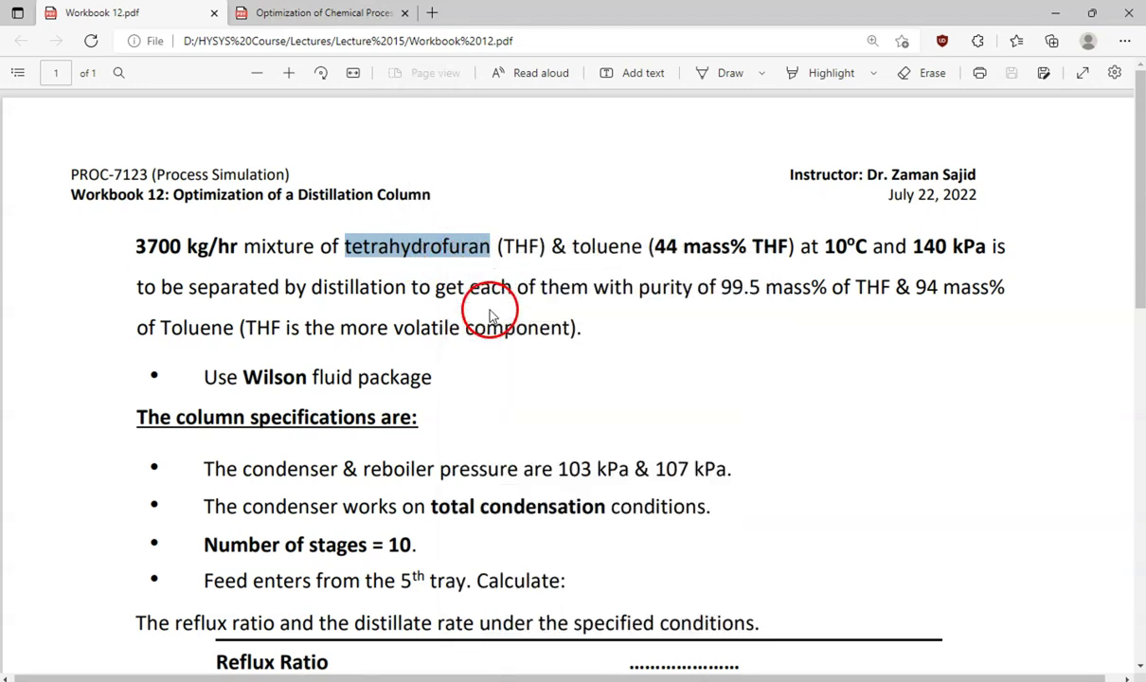
Step: Switch to Aspen HYSYS, create a component list, and add tetrahydrofuran and toluene to it as pure components
mouse_move(605, 680)
click(588, 626)
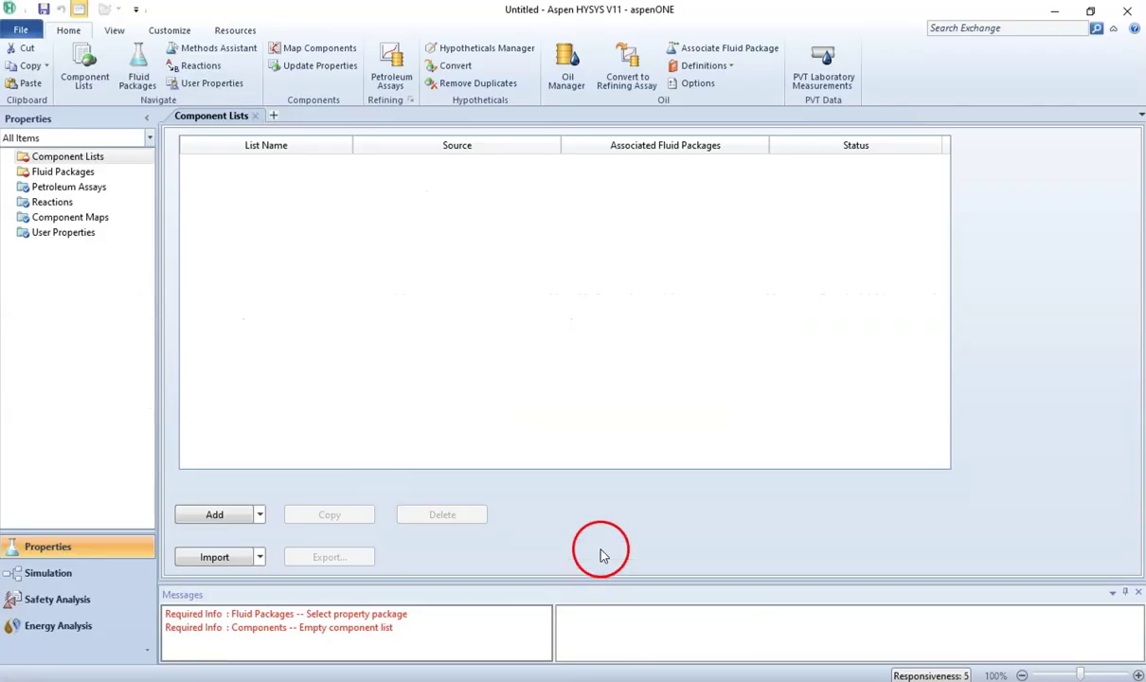
click(185, 513)
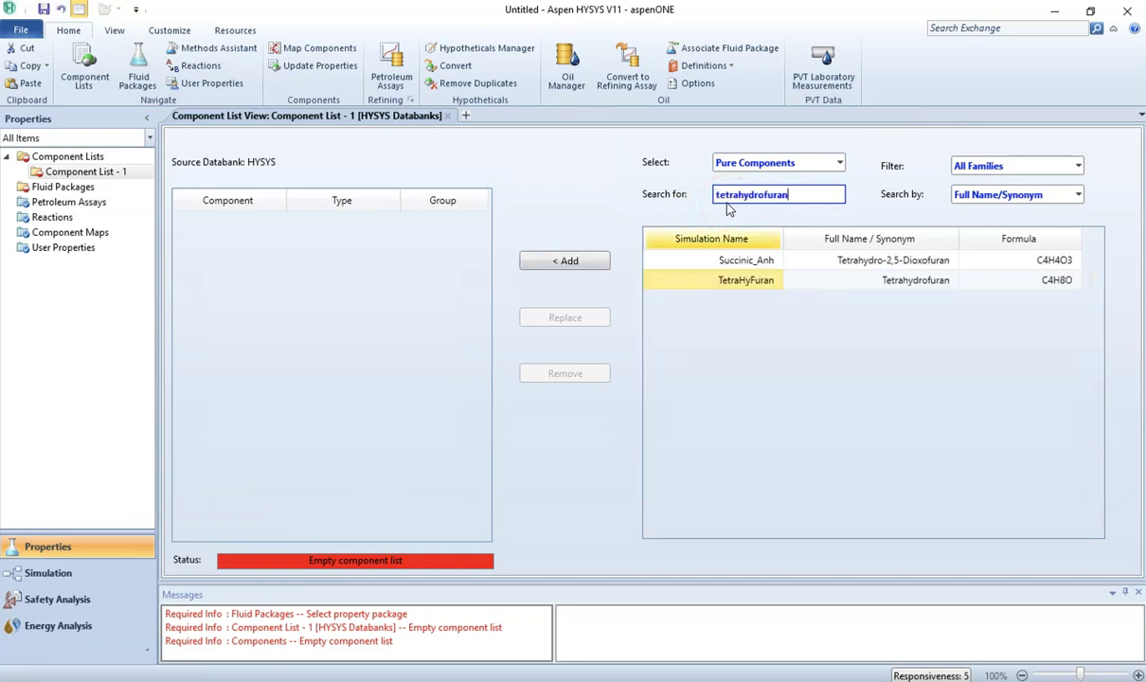
click(747, 284)
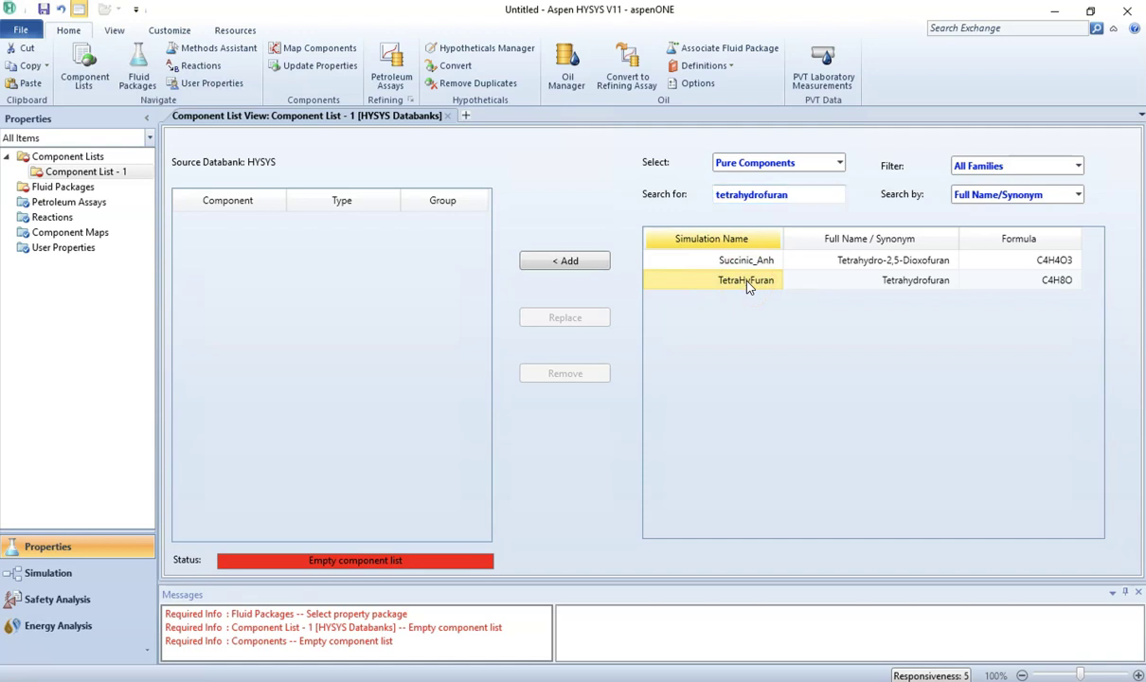
double_click(747, 285)
double_click(737, 195)
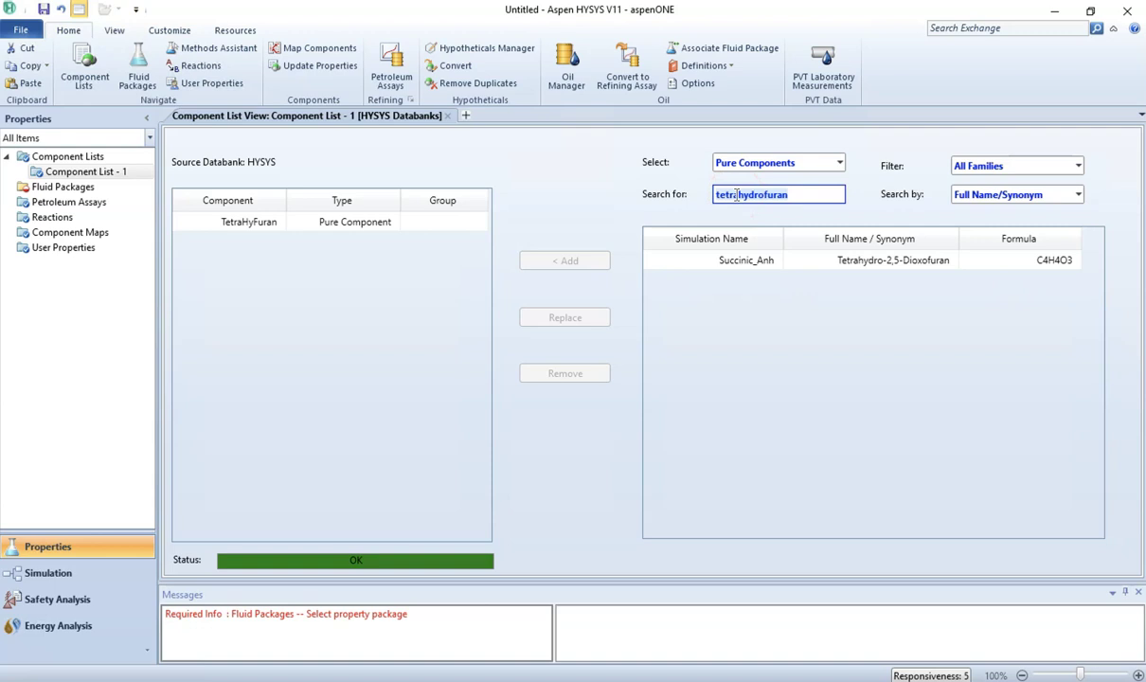
text(Toluen)
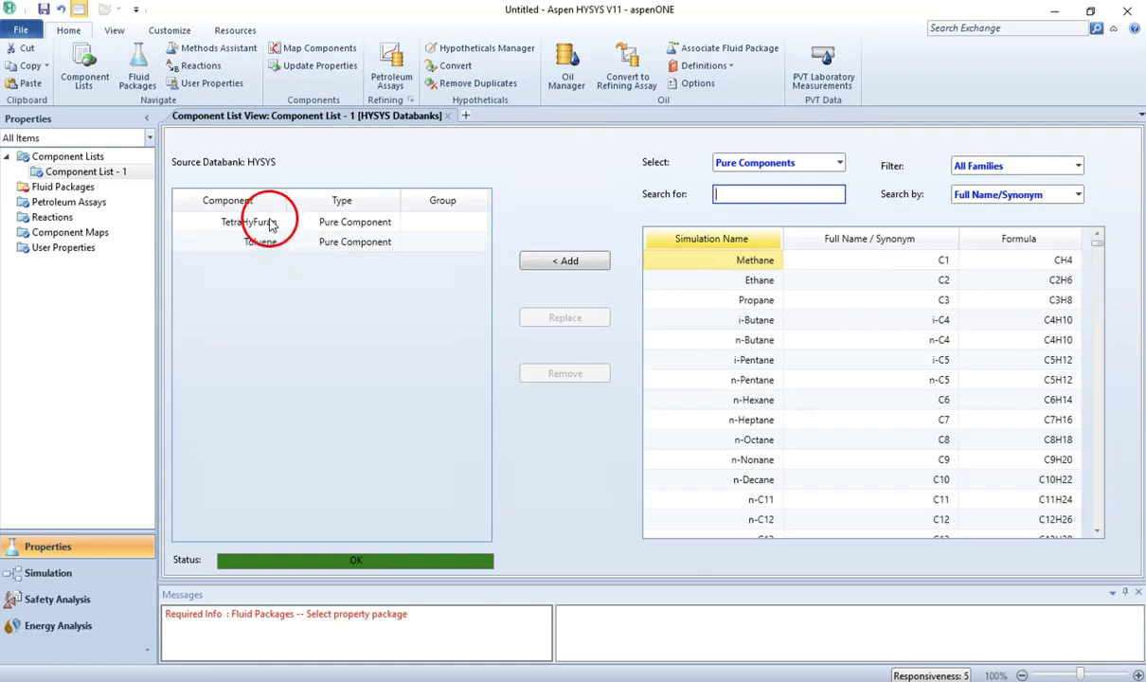
Step: Bring up the HYSYS fluid packages, then switch to the Workbook 12 PDF and highlight "tetrahydrofuran (THF) & toluene" in green
click(76, 188)
mouse_move(371, 677)
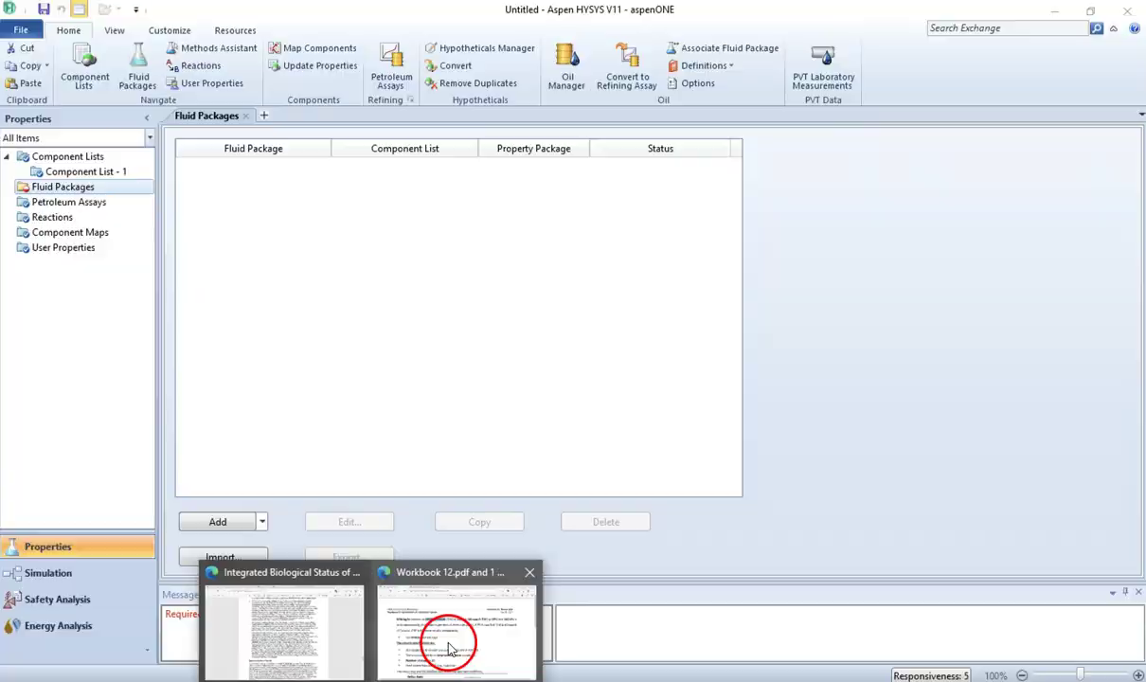
click(422, 611)
drag(347, 248, 640, 246)
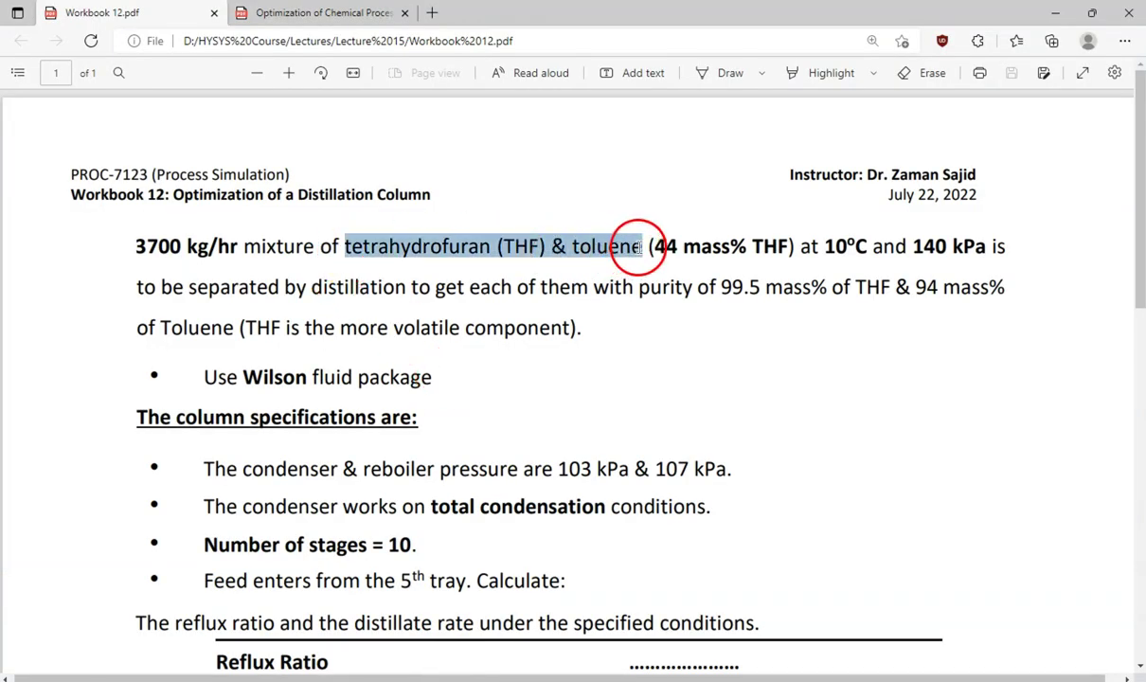
mouse_move(670, 166)
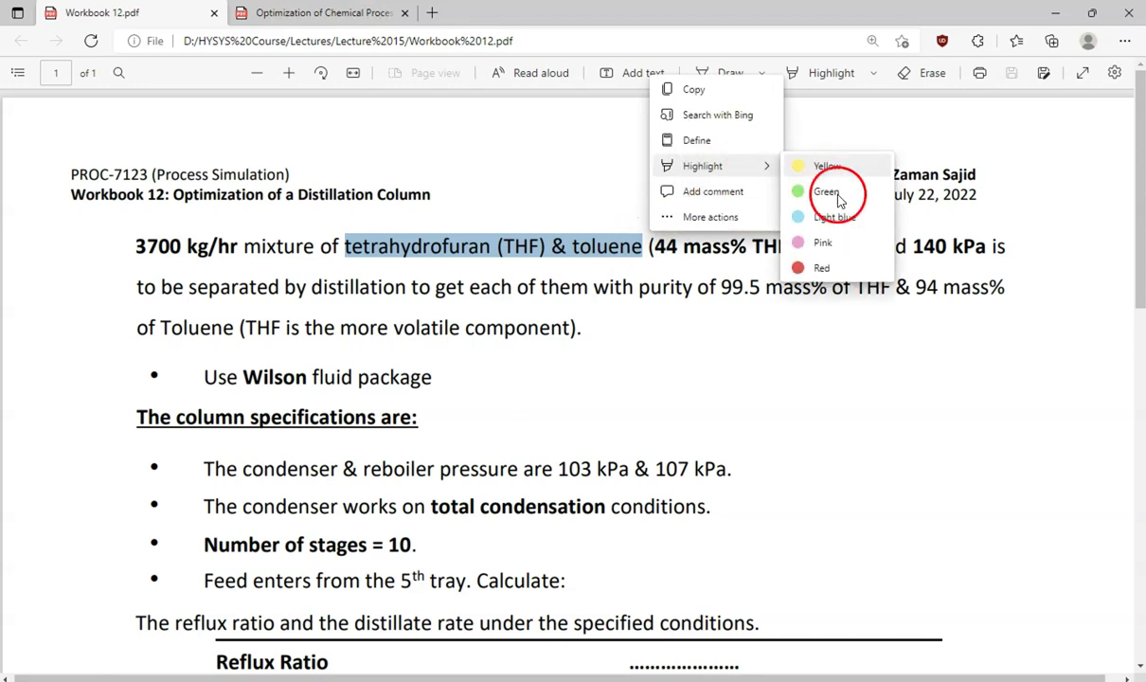
click(830, 191)
Step: Highlight the line "Use Wilson fluid package" in the workbook PDF
drag(204, 377, 444, 376)
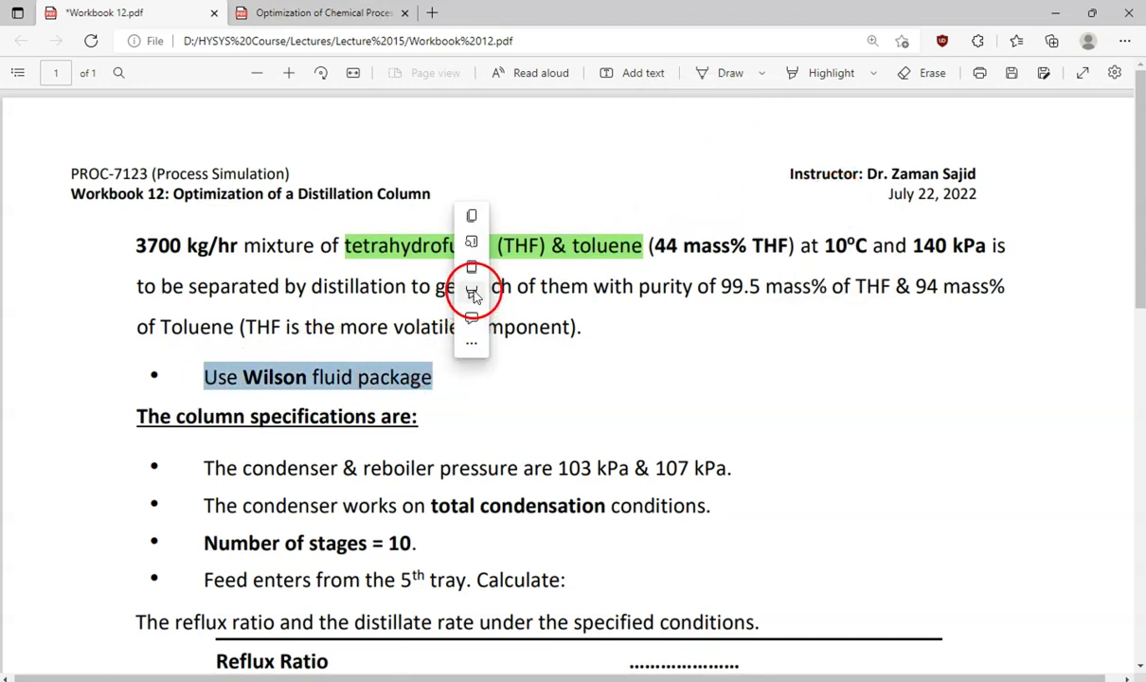
mouse_move(569, 299)
click(641, 344)
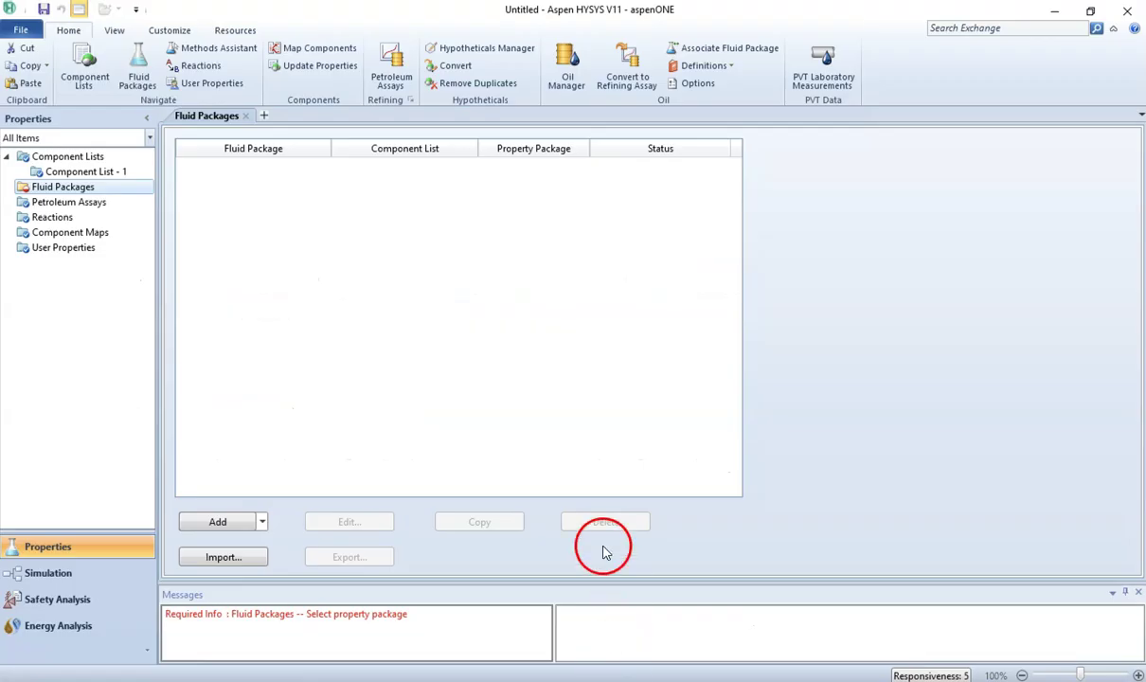
Step: In Aspen HYSYS, add a fluid package for the component list using the Wilson property package
click(227, 521)
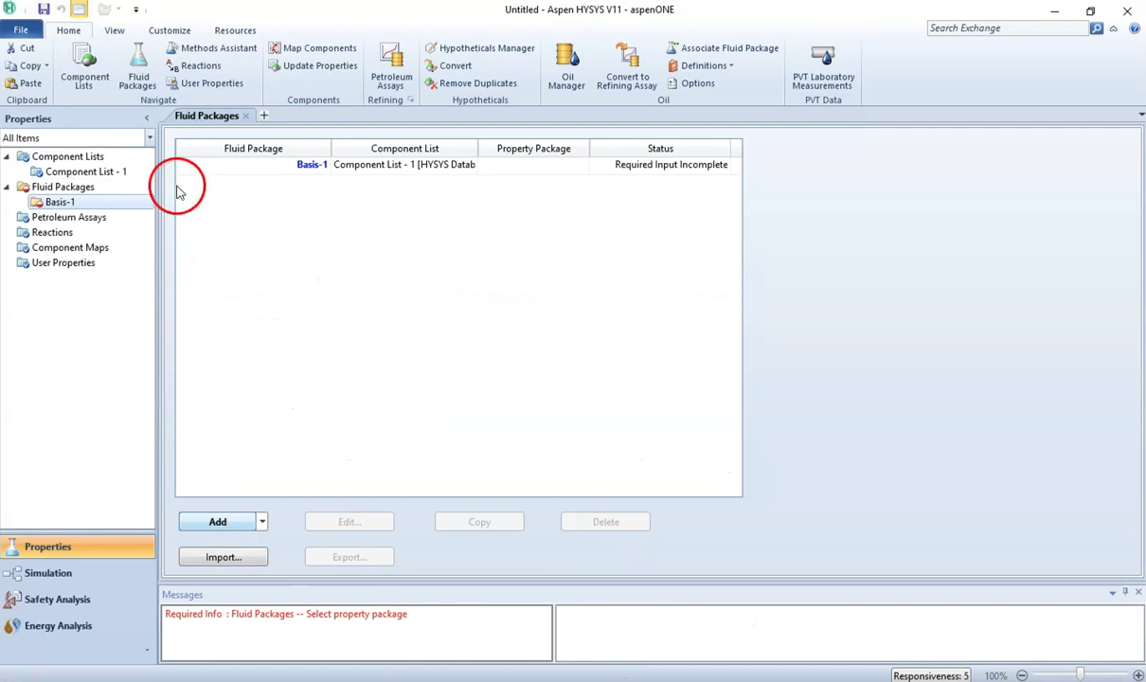
drag(328, 315, 328, 486)
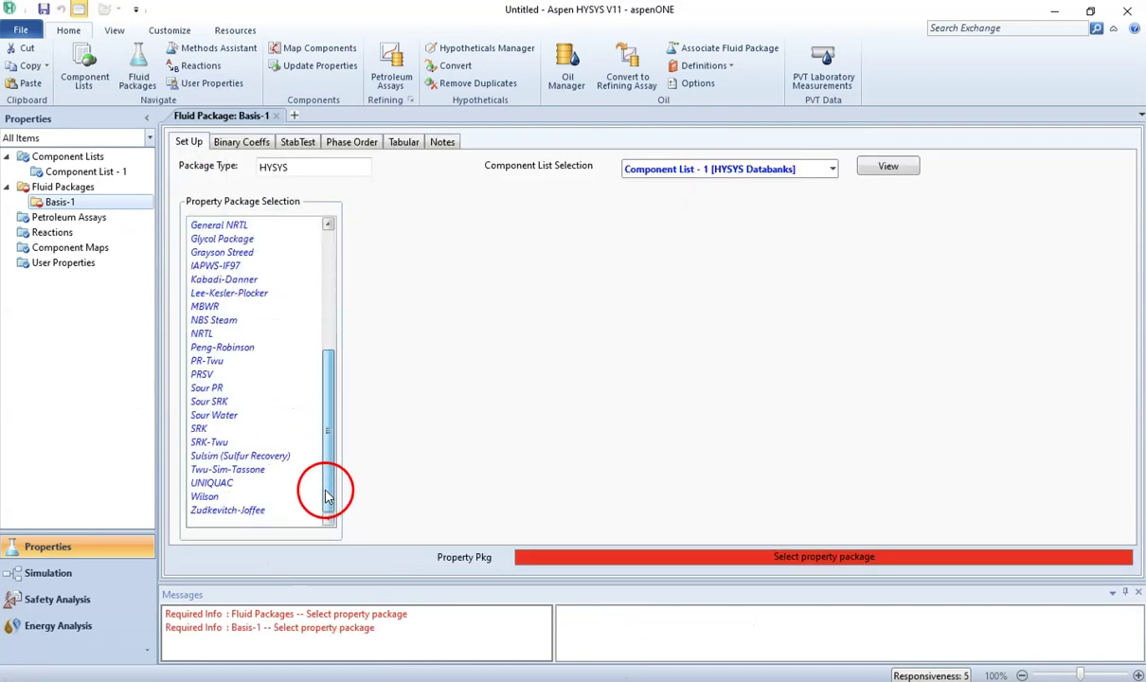
click(246, 498)
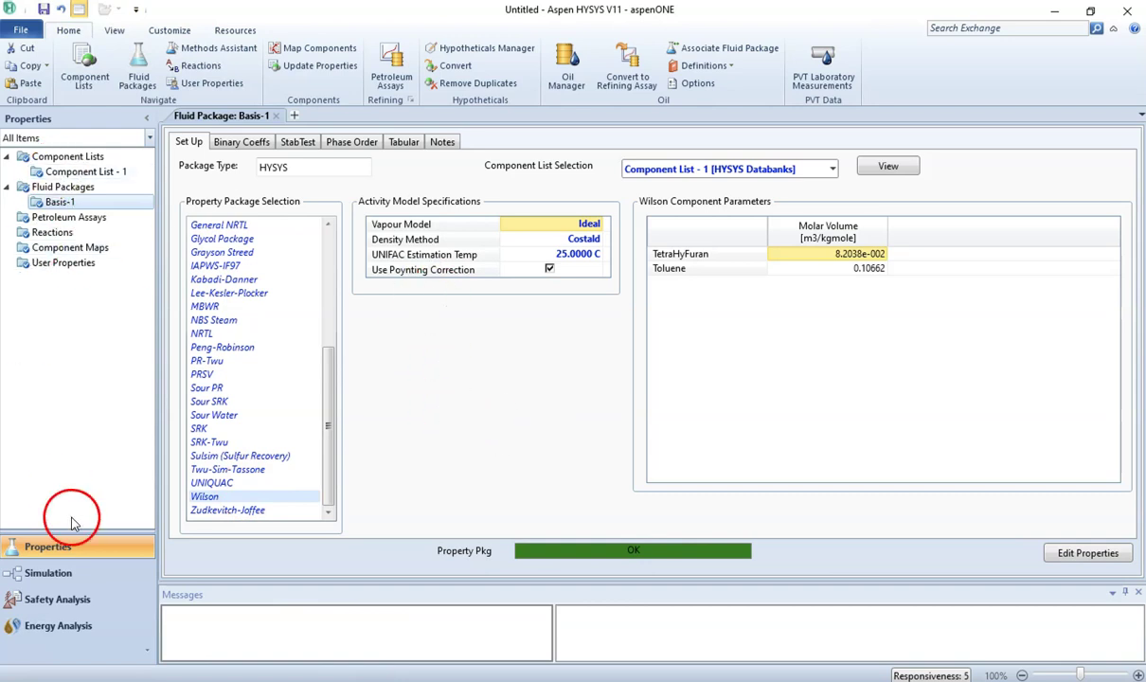
Step: Enter the simulation environment, place a distillation column on the flowsheet and open its input expert
click(59, 575)
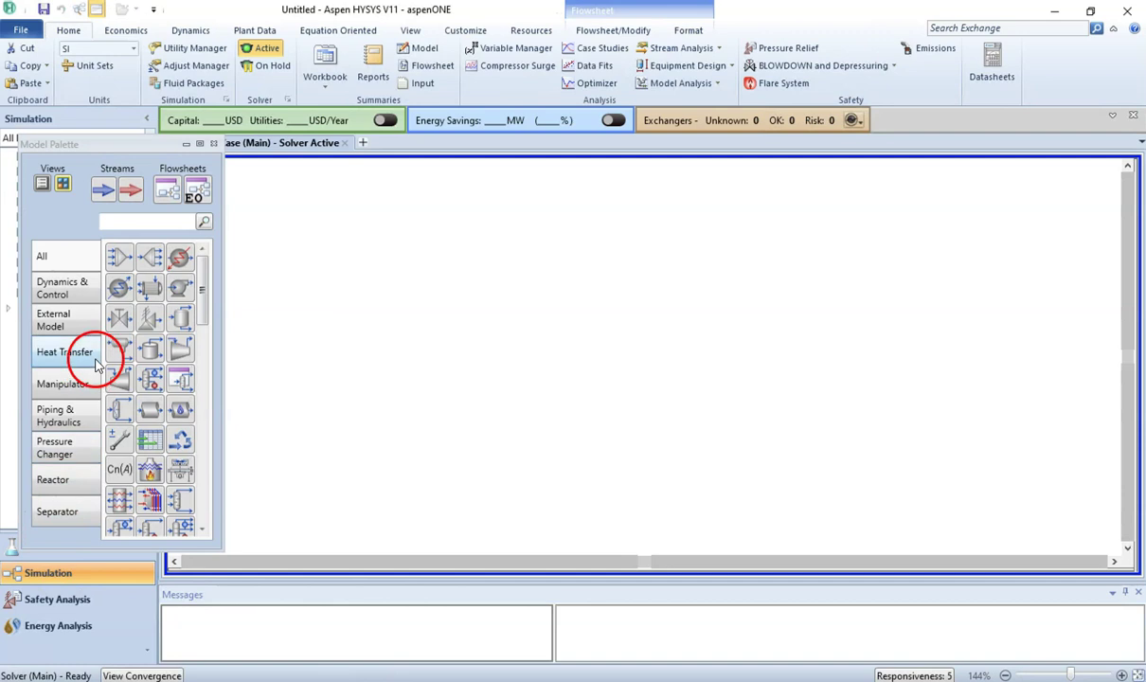
click(76, 512)
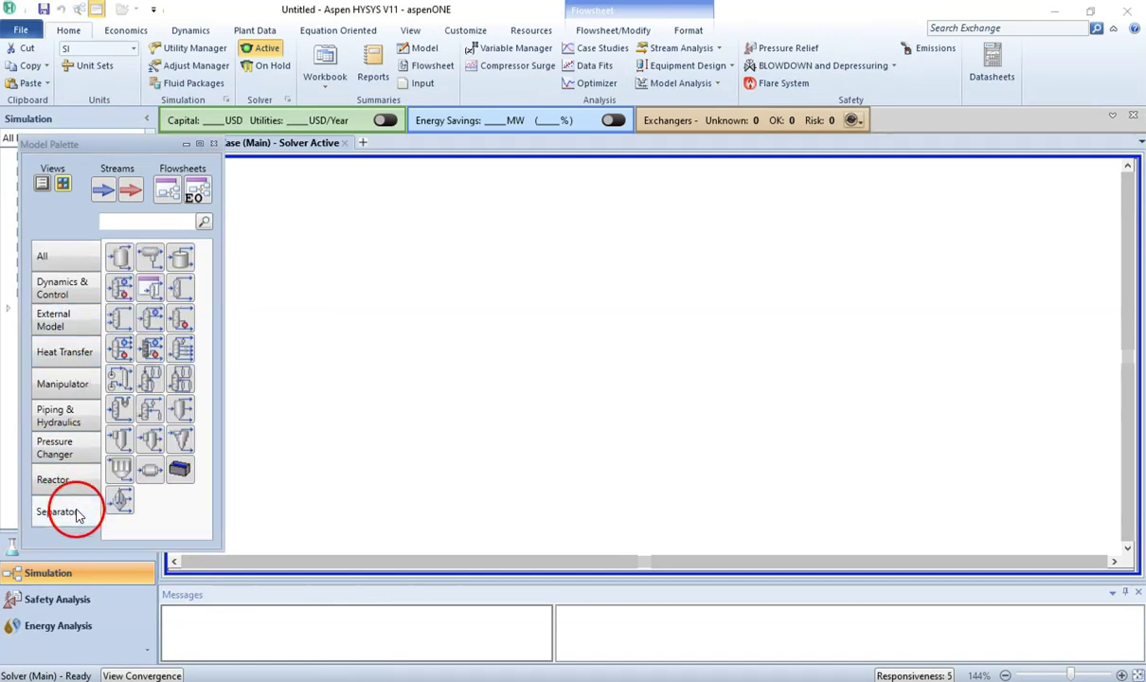
click(119, 291)
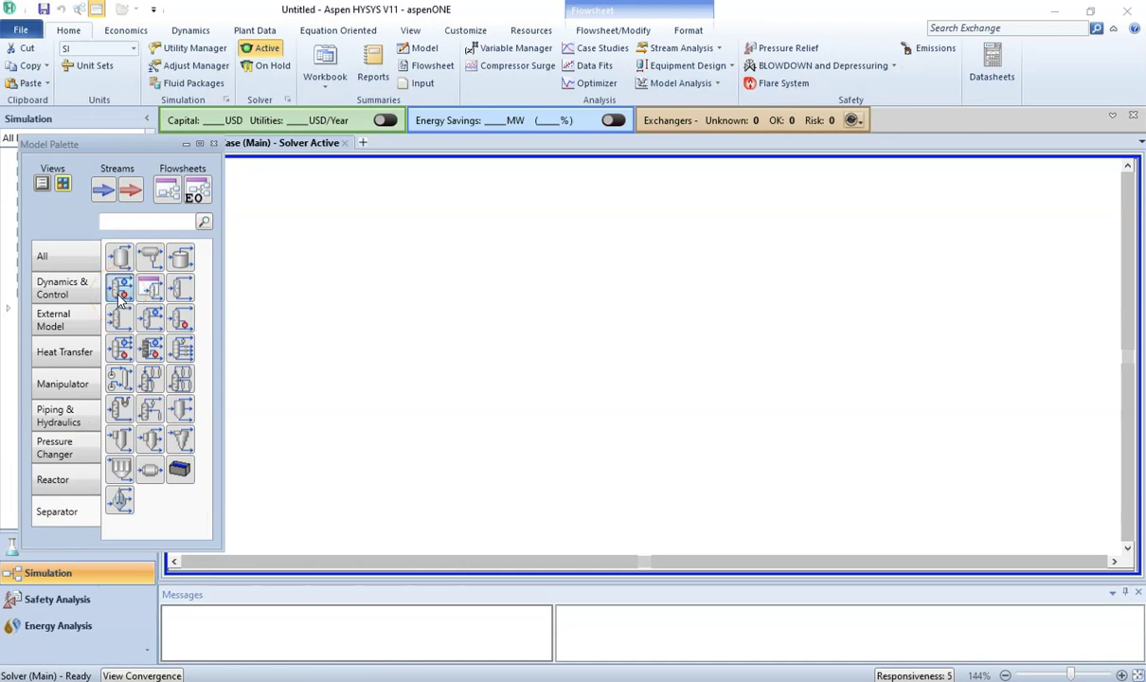
click(546, 451)
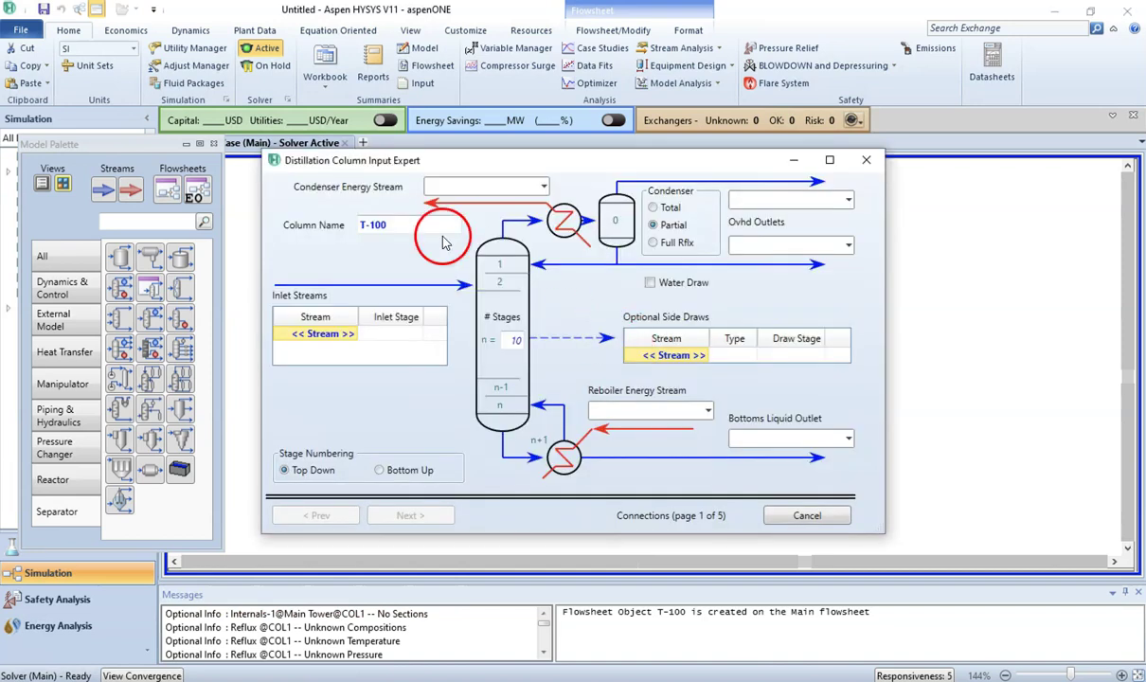
Step: Name the column's inlet stream Feed and the condenser energy stream Qc
click(318, 334)
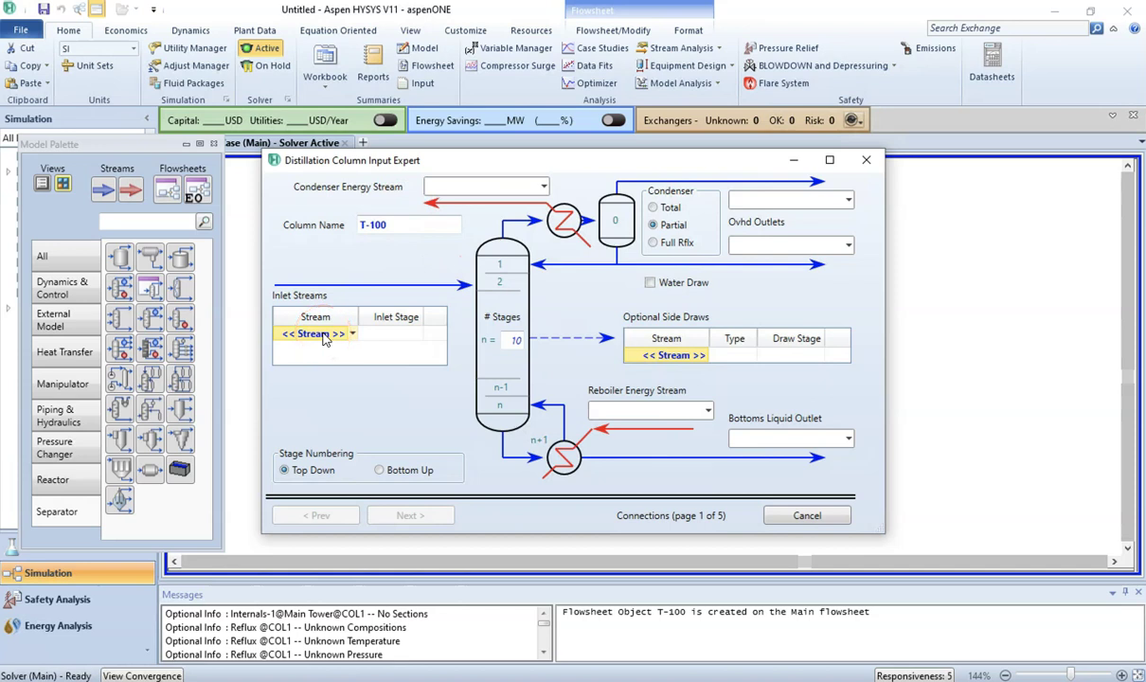
text(F)
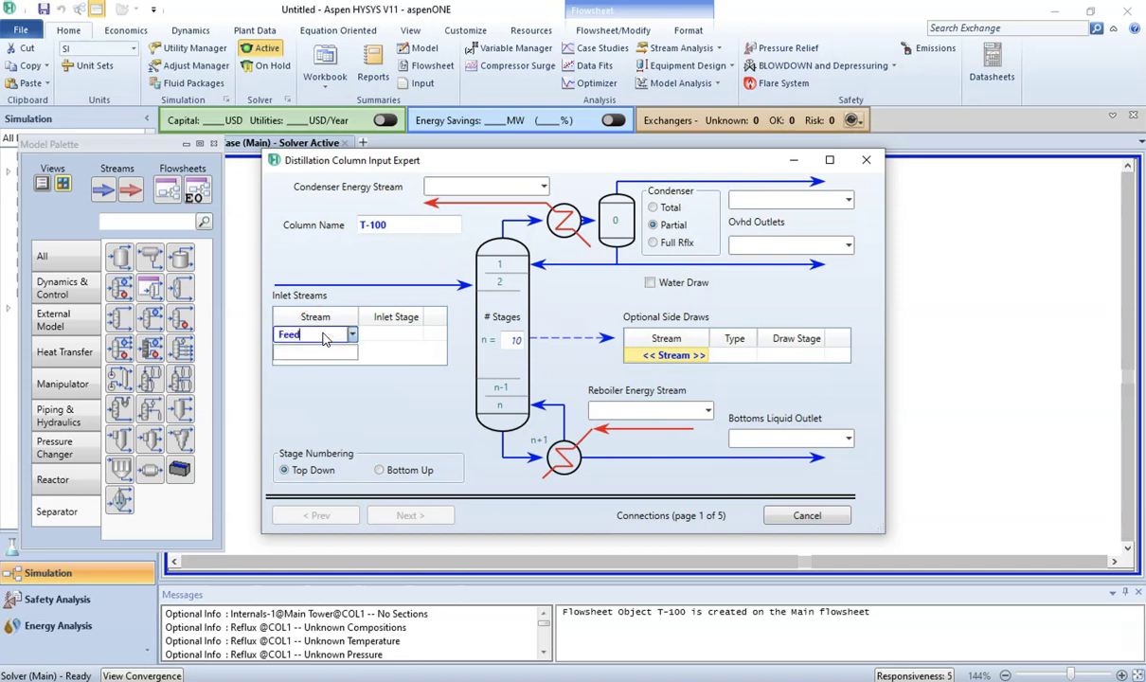
text(eed)
key(Return)
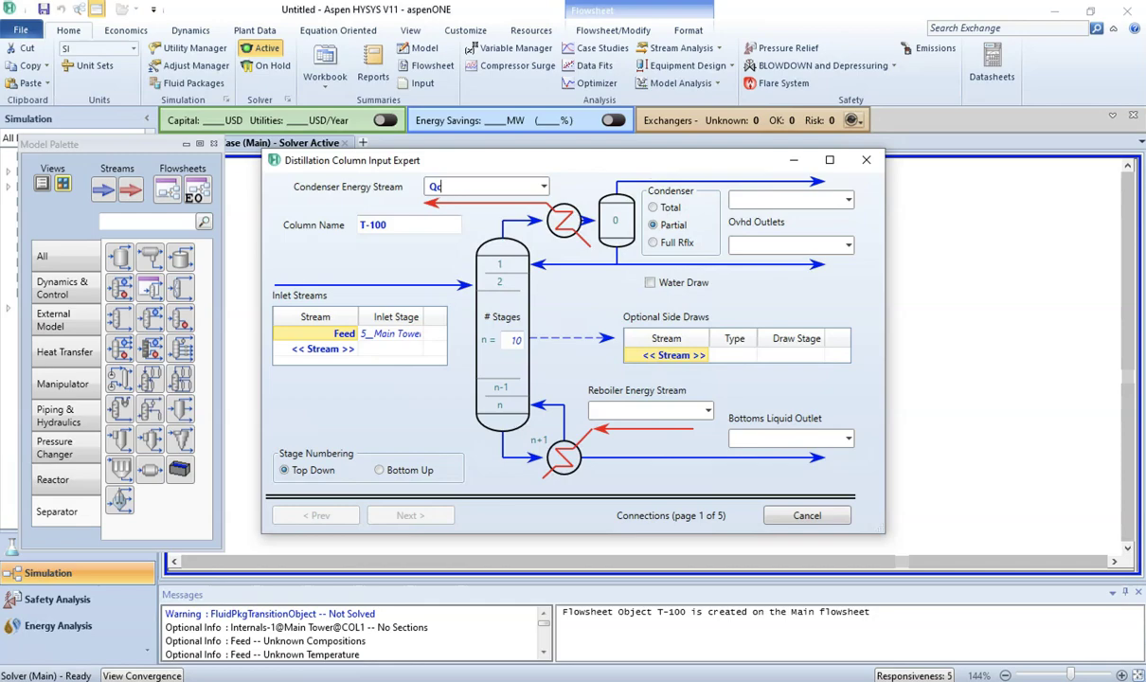
Step: Switch to the Workbook 12 PDF and highlight "total condensation conditions." in green
click(423, 635)
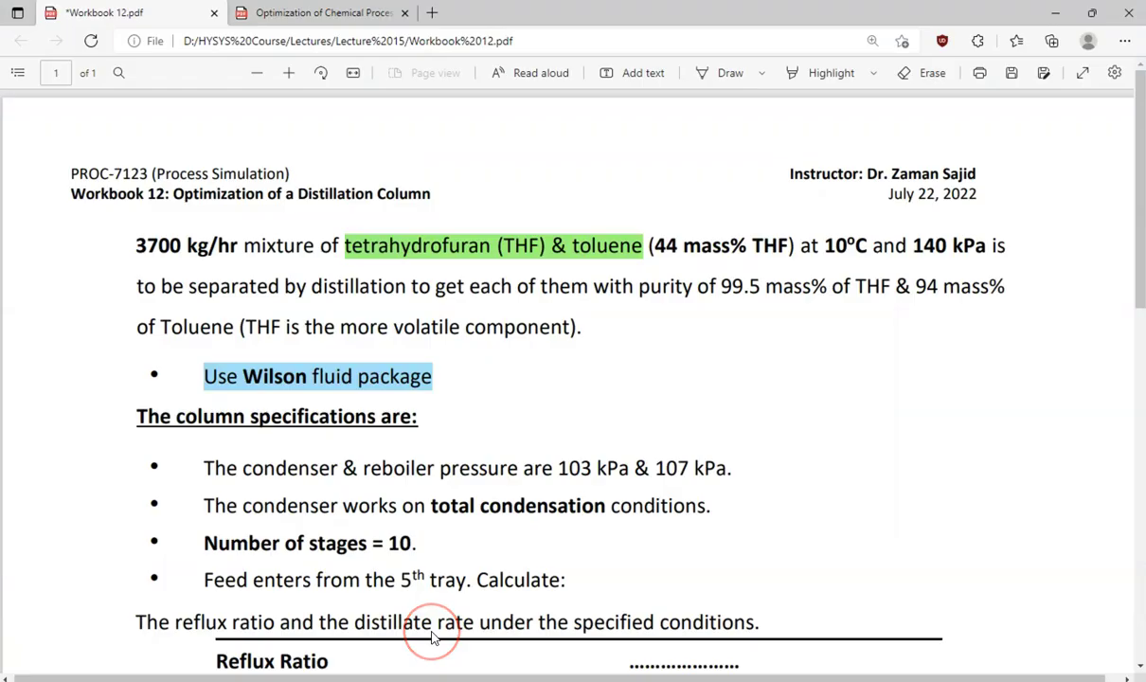
scroll(431, 637, down, 1)
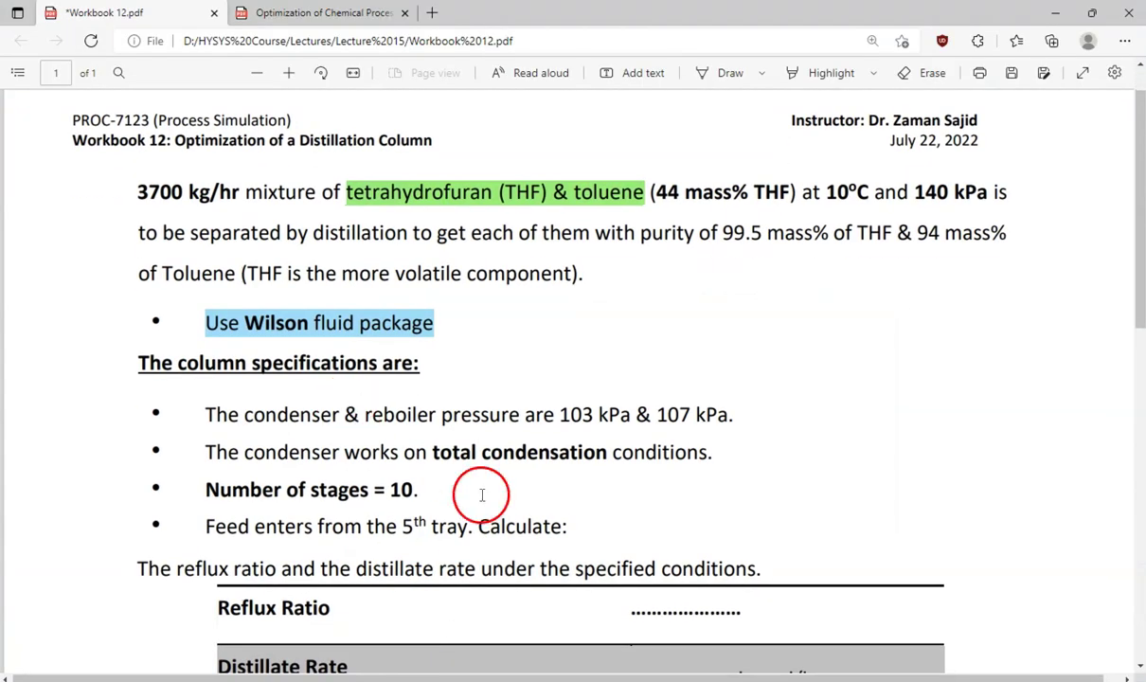
drag(430, 453, 716, 454)
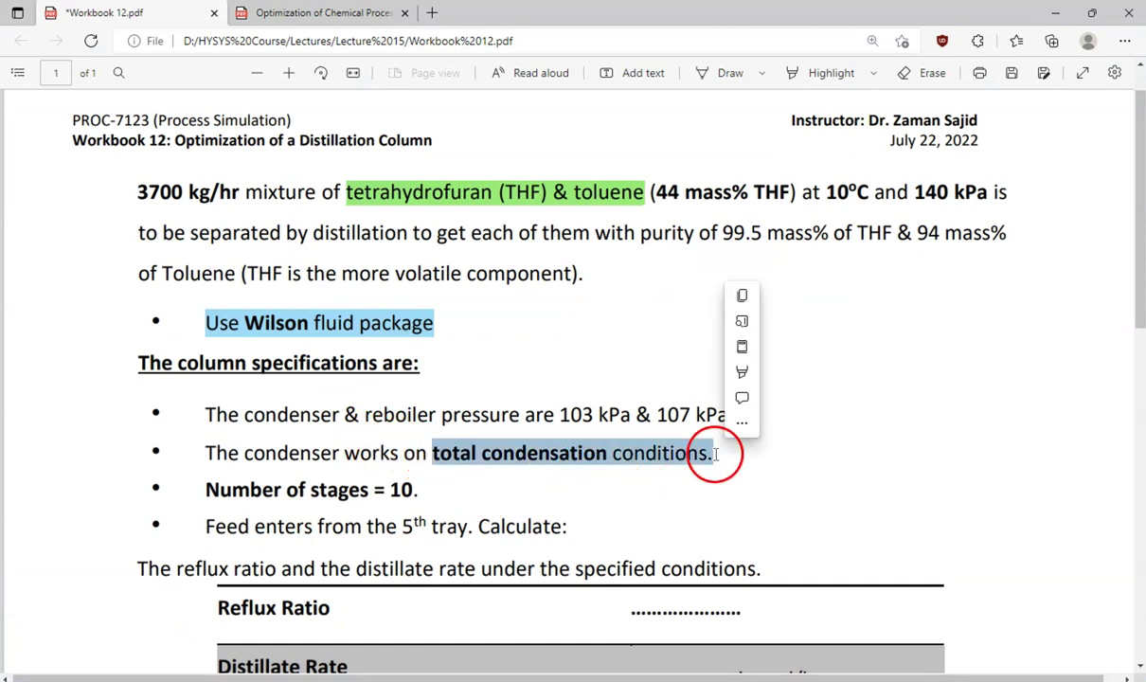
mouse_move(735, 376)
mouse_move(786, 372)
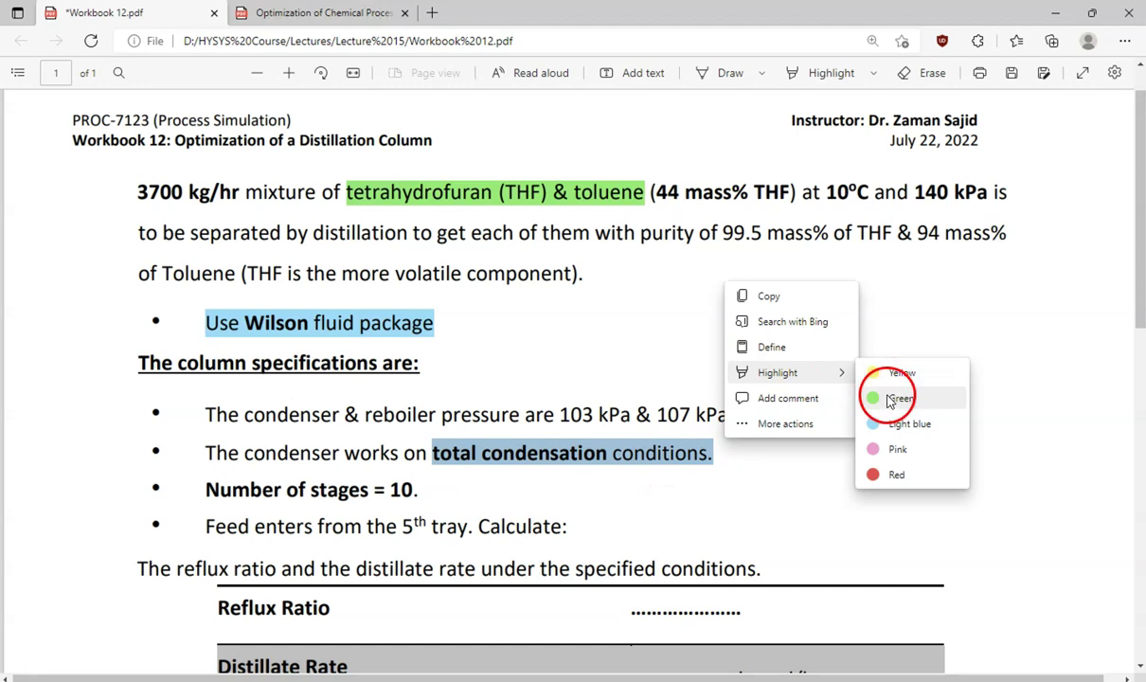
click(887, 398)
Step: Back in Aspen HYSYS, choose a total condenser and name the streams Overhead Product, Qr for the reboiler energy and Bottom Product
mouse_move(589, 674)
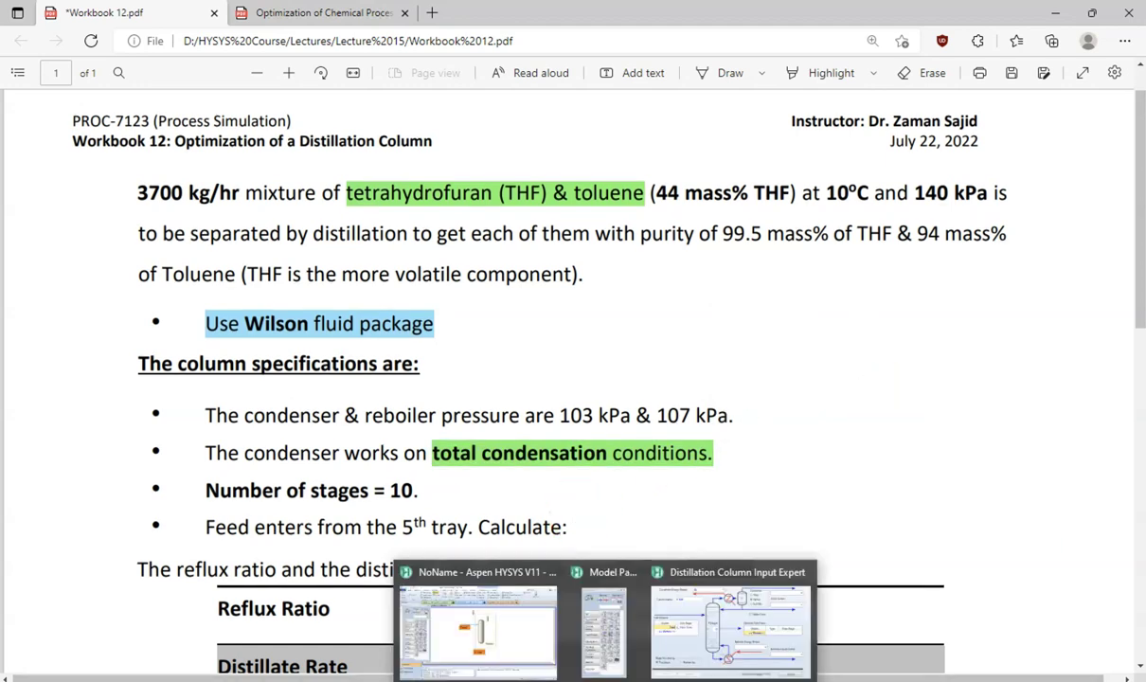
click(691, 627)
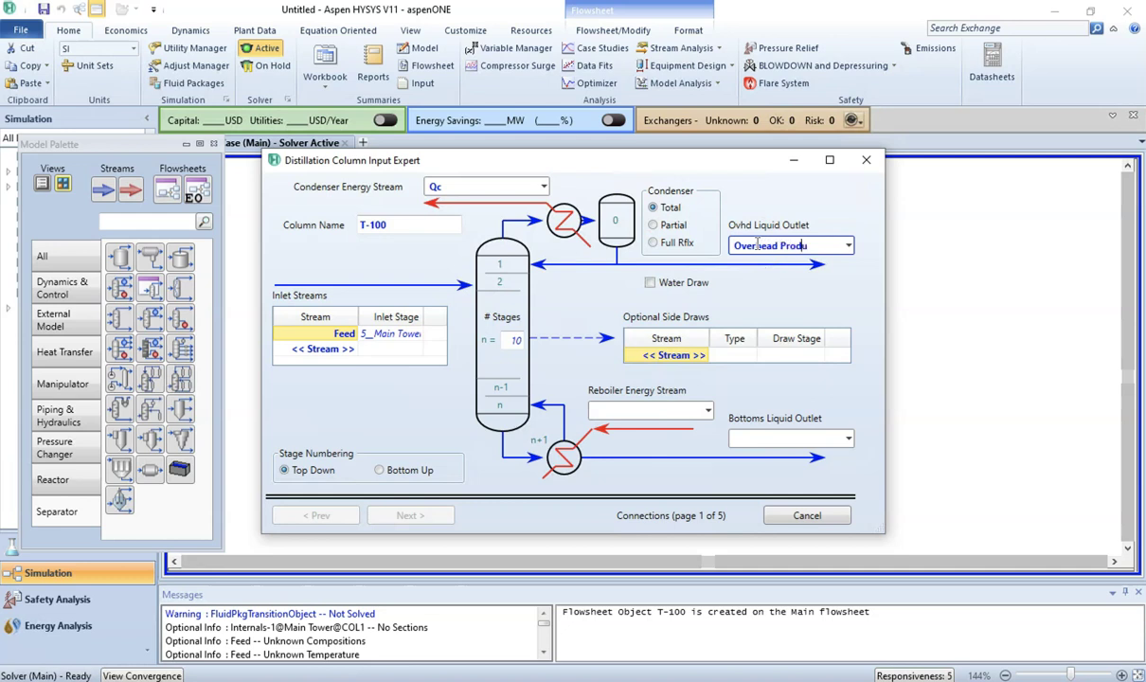
key(Return)
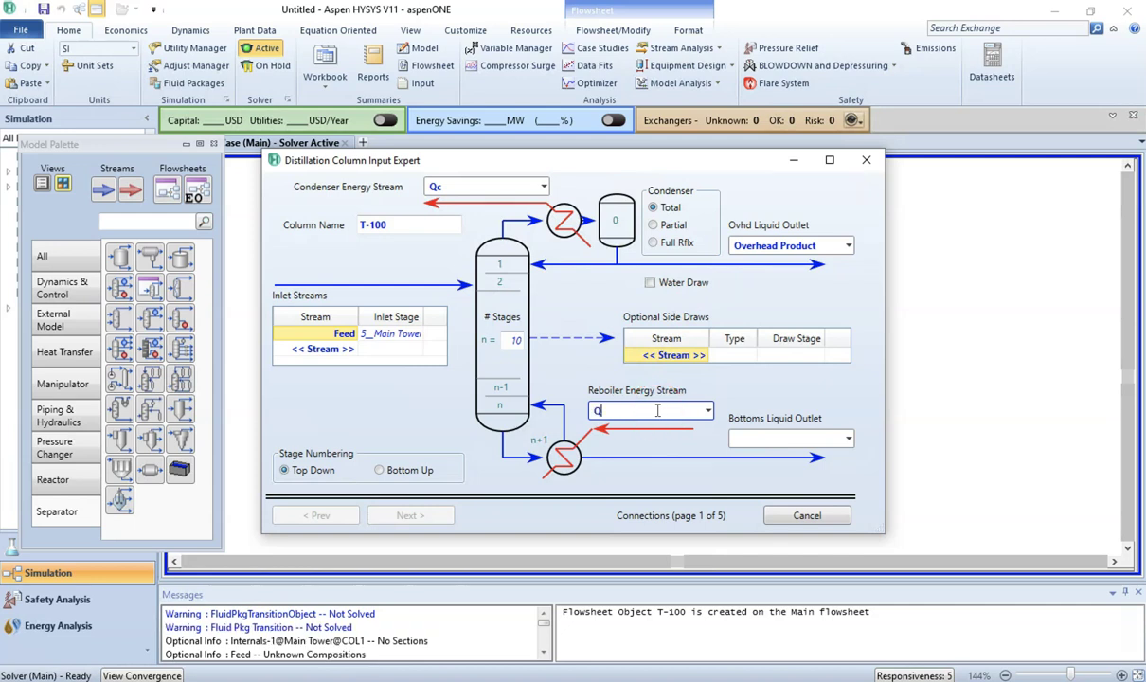
click(742, 436)
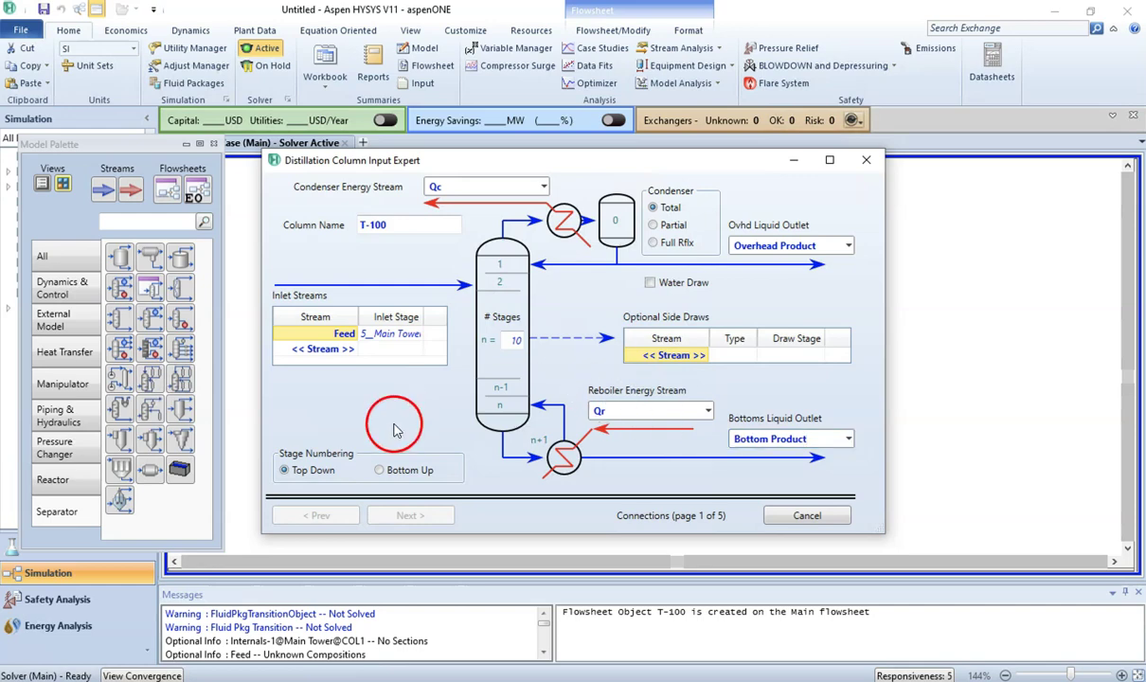
Step: Return to the Workbook 12 PDF and highlight the line "Number of stages = 10." in light blue
click(396, 666)
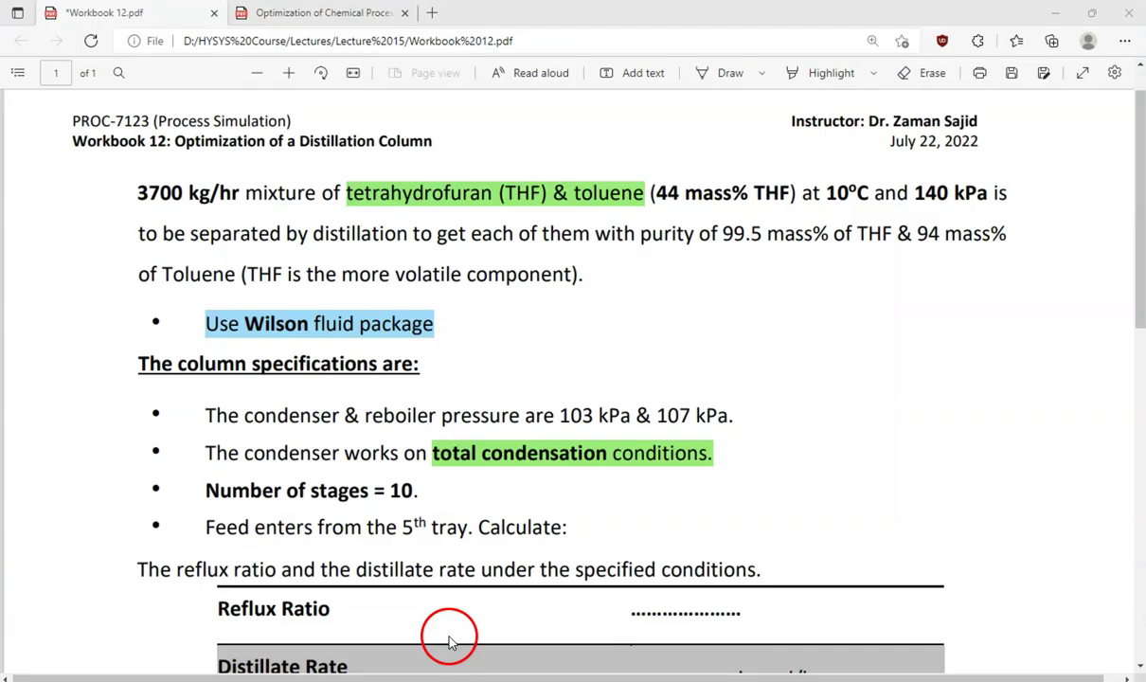
scroll(390, 466, down, 1)
scroll(395, 468, down, 1)
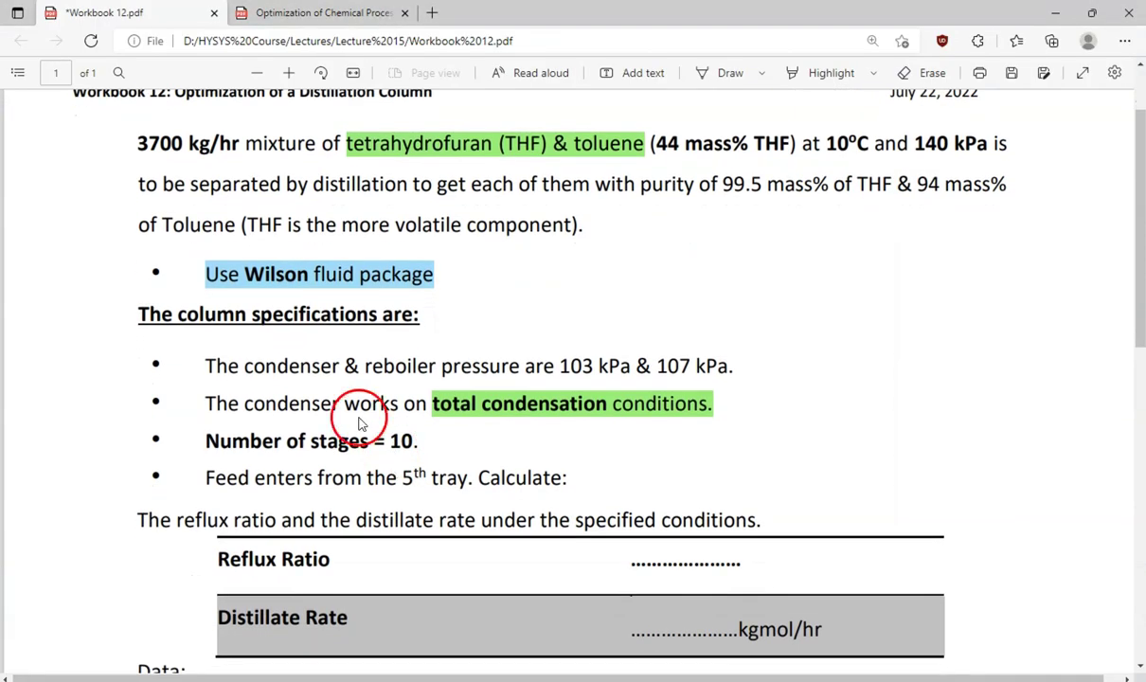
drag(418, 442, 207, 436)
right_click(197, 435)
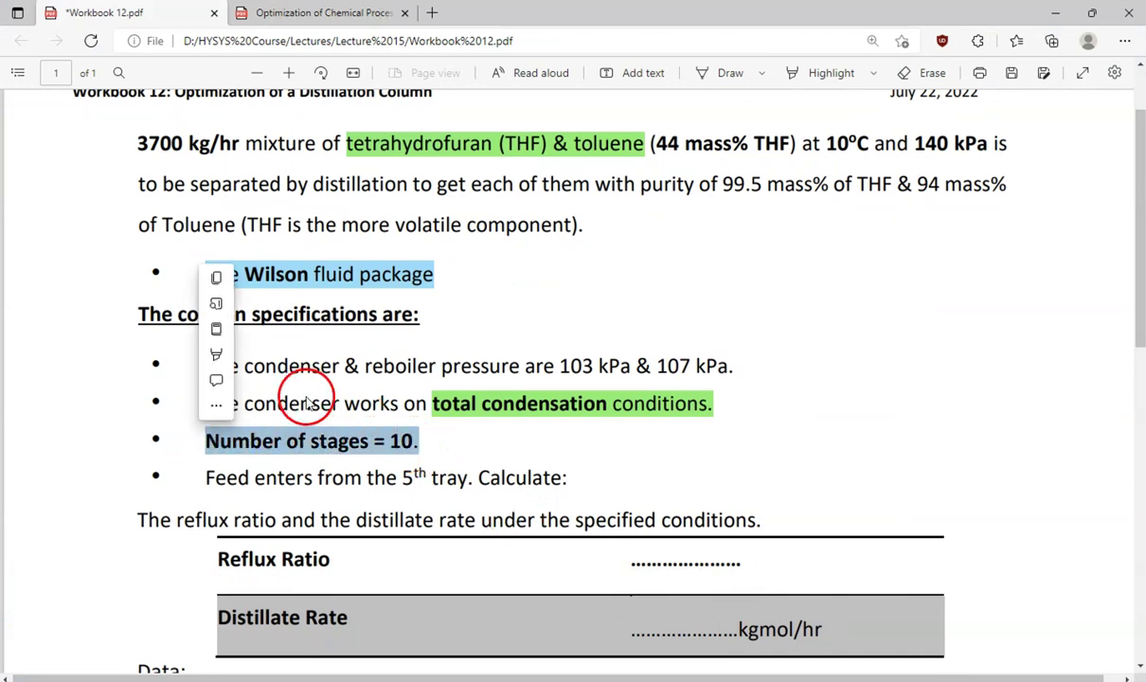
mouse_move(224, 366)
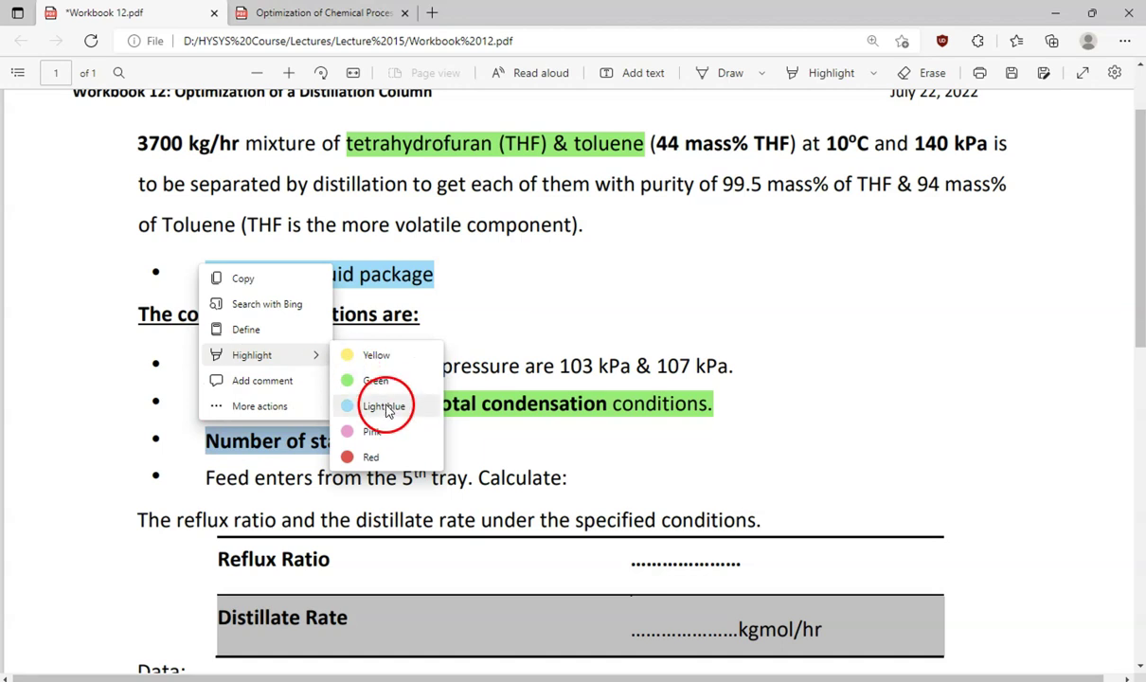
click(379, 402)
Step: Highlight "Feed enters from the 5th tray" in pink in the column specifications
drag(207, 477, 459, 478)
right_click(459, 477)
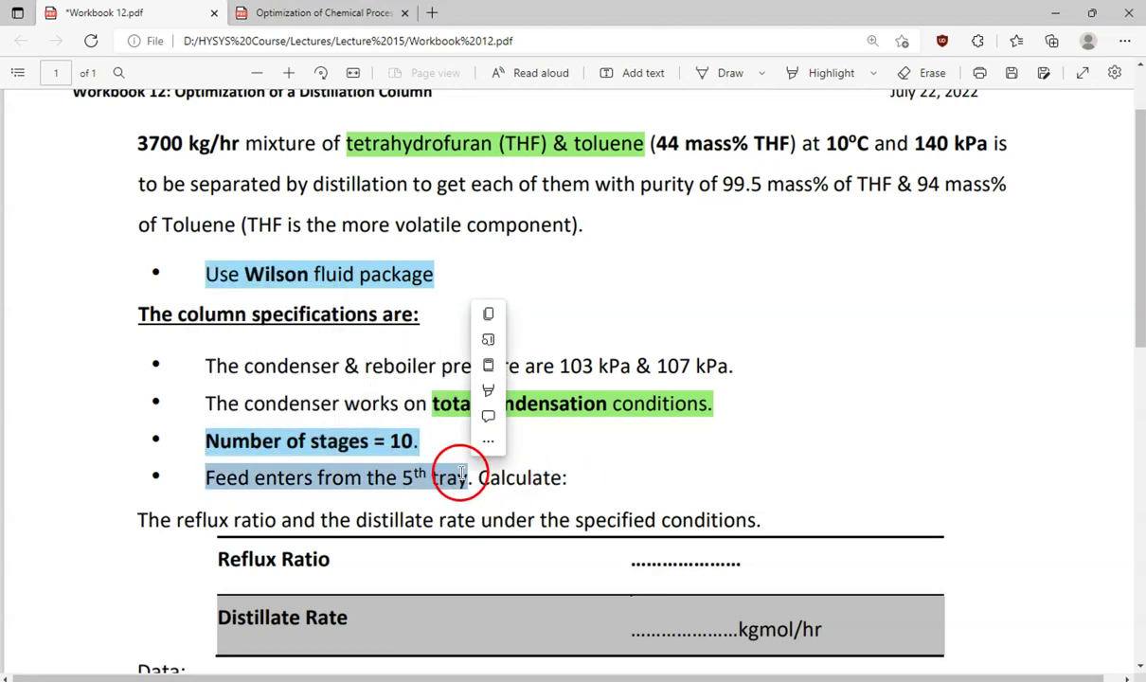
mouse_move(490, 394)
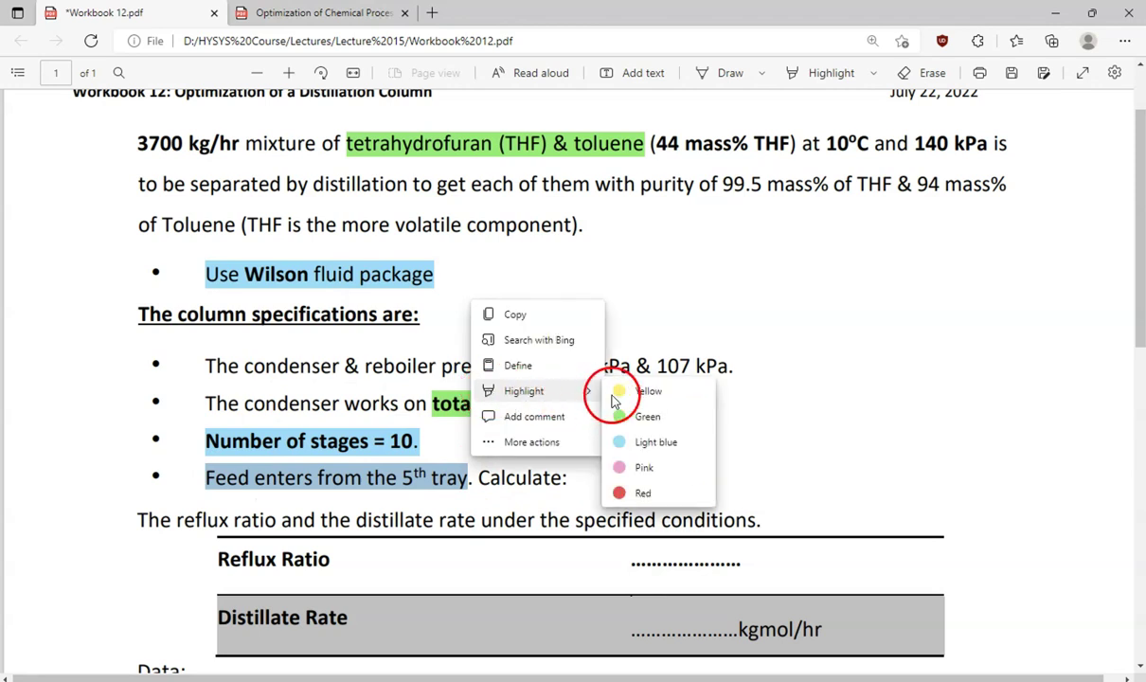
click(650, 469)
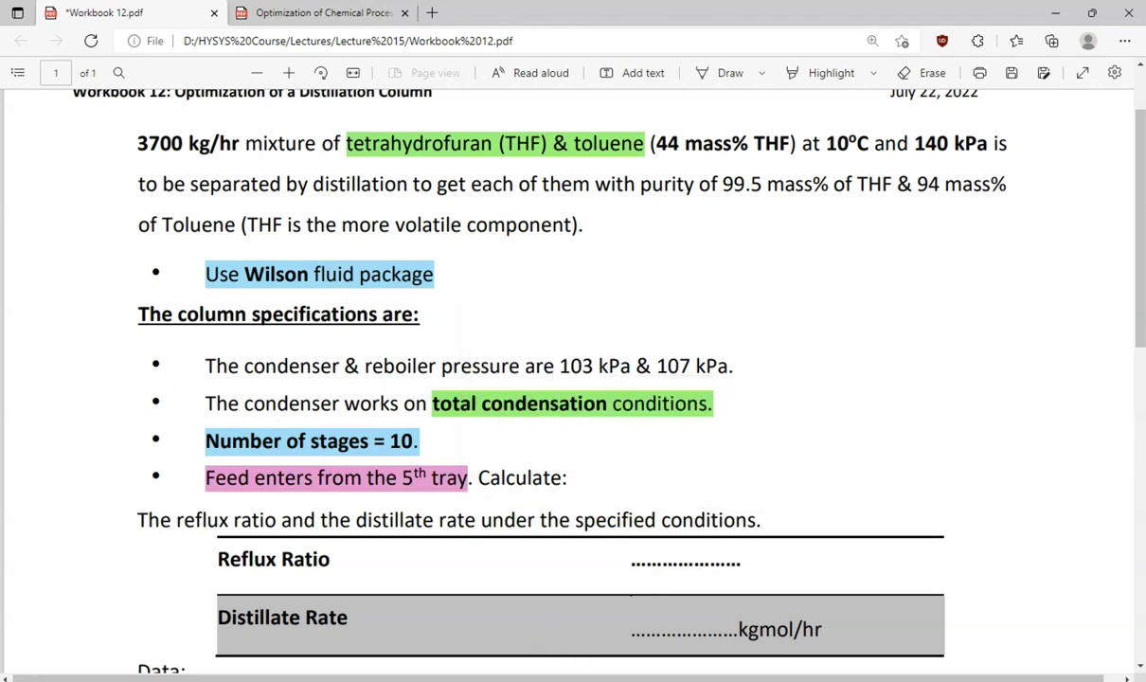
Step: In the Aspen HYSYS column input expert, set the Feed stream's inlet stage to 5__Main Tower
mouse_move(531, 627)
click(712, 625)
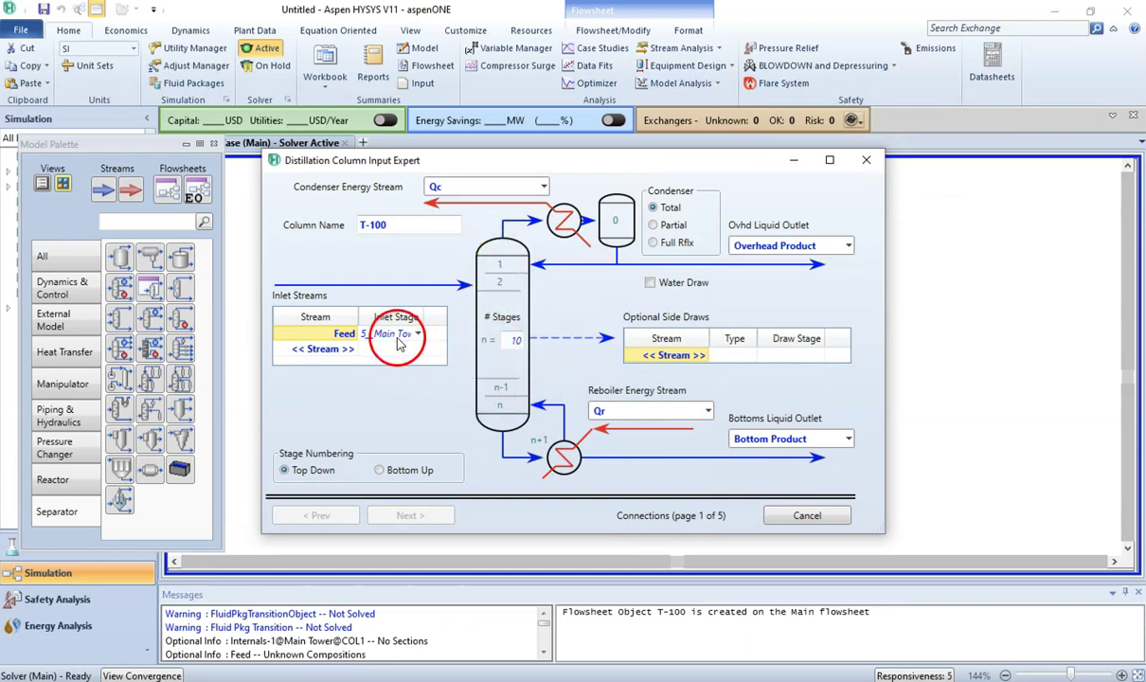
click(325, 335)
click(385, 336)
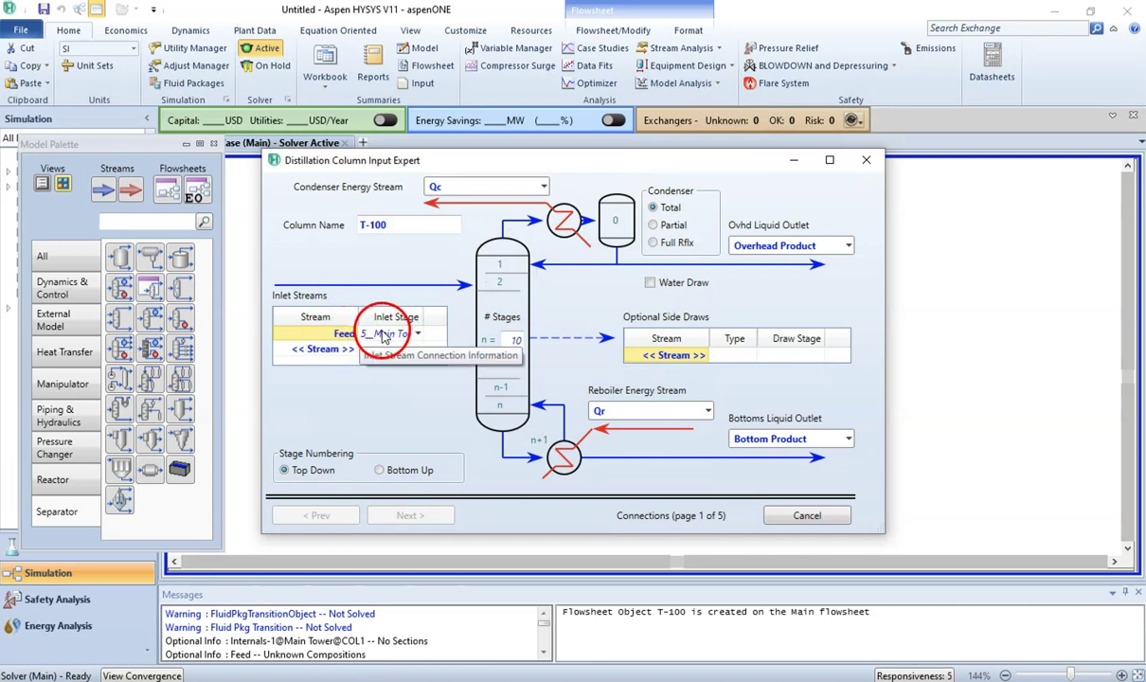
click(418, 334)
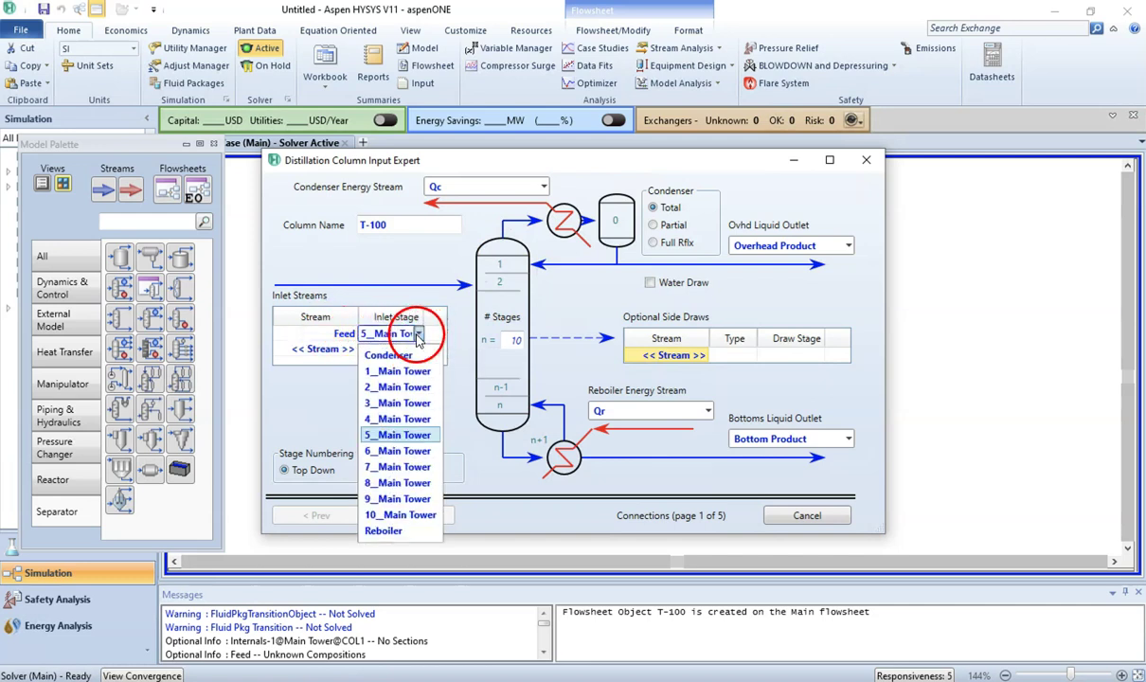
click(404, 434)
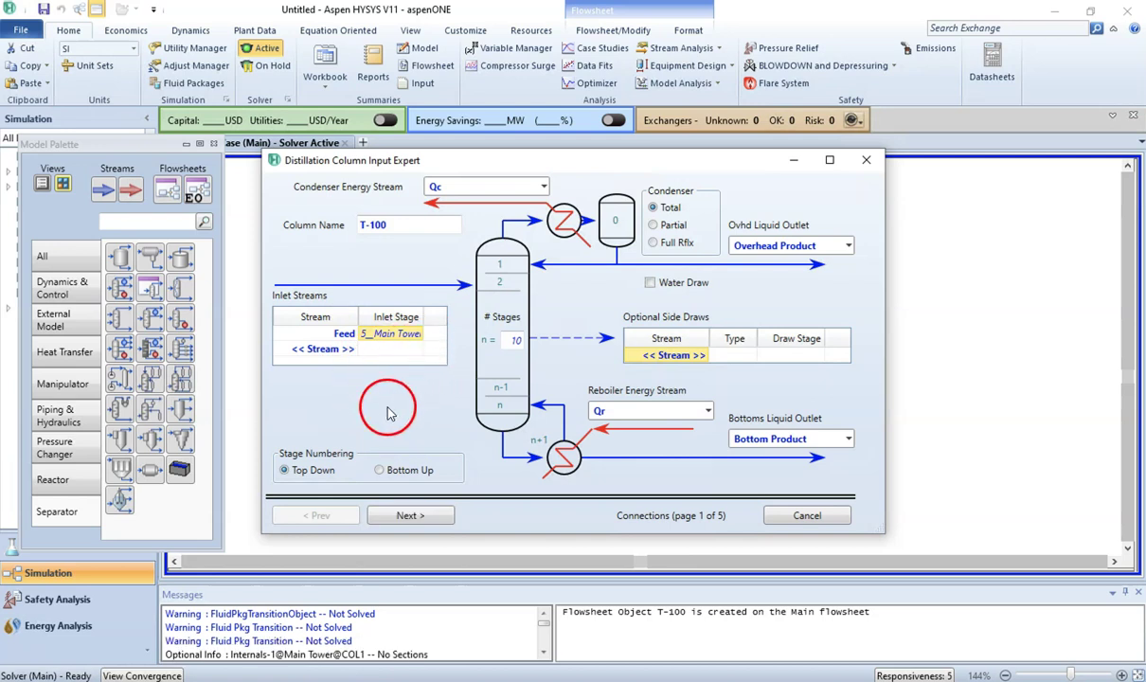
Step: Accept the connections and the once-through regular HYSYS reboiler, and advance to the condenser pressure entry on the pressure profile page
click(418, 518)
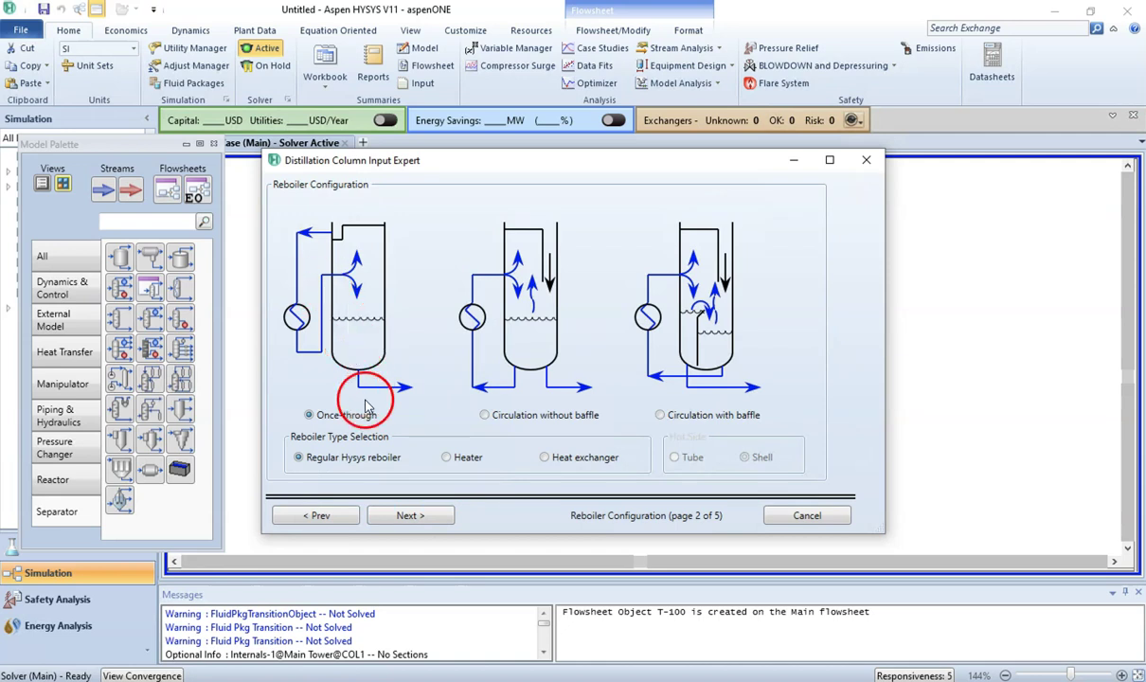
click(409, 520)
click(701, 226)
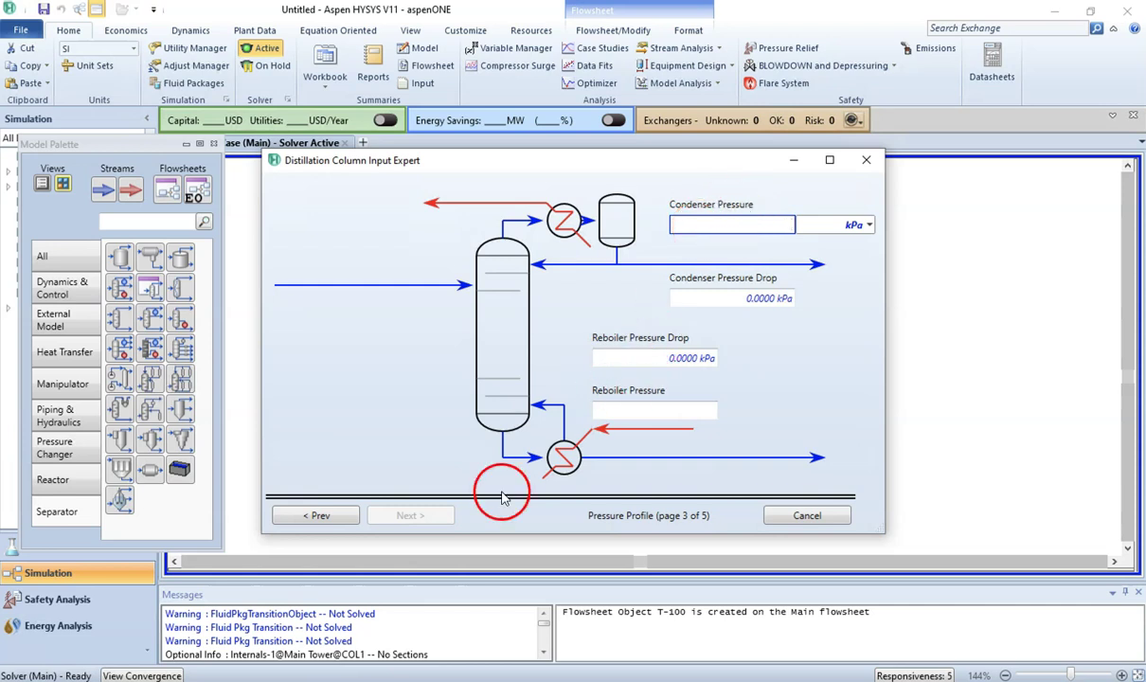
Step: Switch to the Workbook 12 PDF and highlight the condenser and reboiler pressure line in pink
mouse_move(369, 674)
click(434, 627)
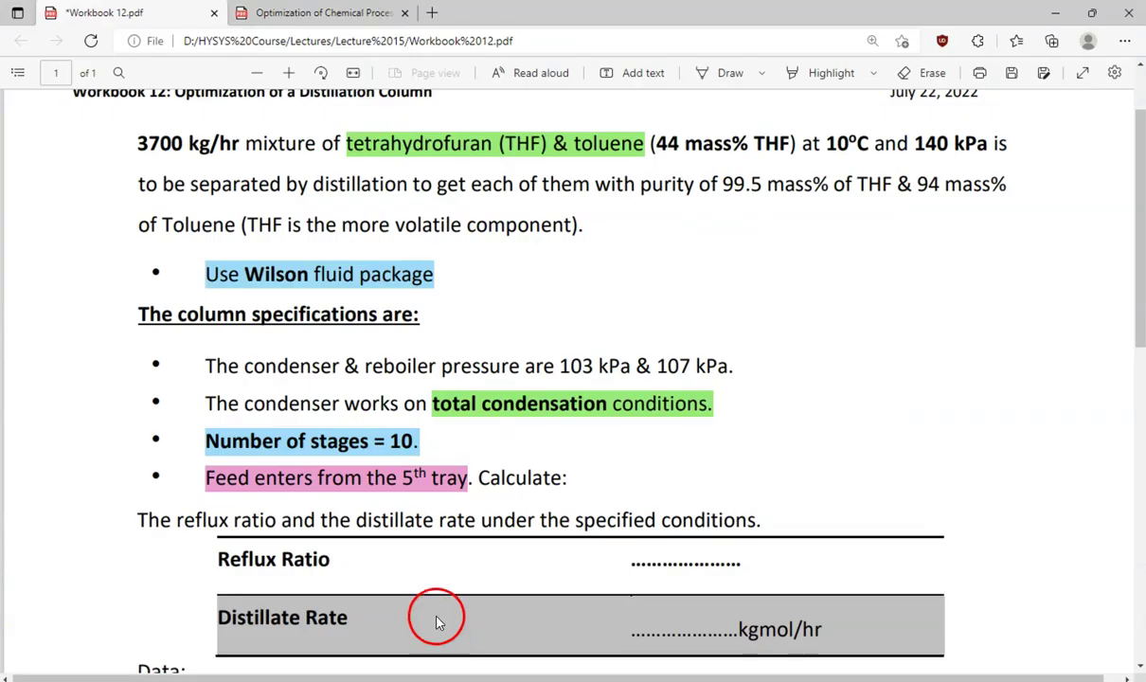
drag(208, 365, 738, 377)
scroll(737, 427, up, 1)
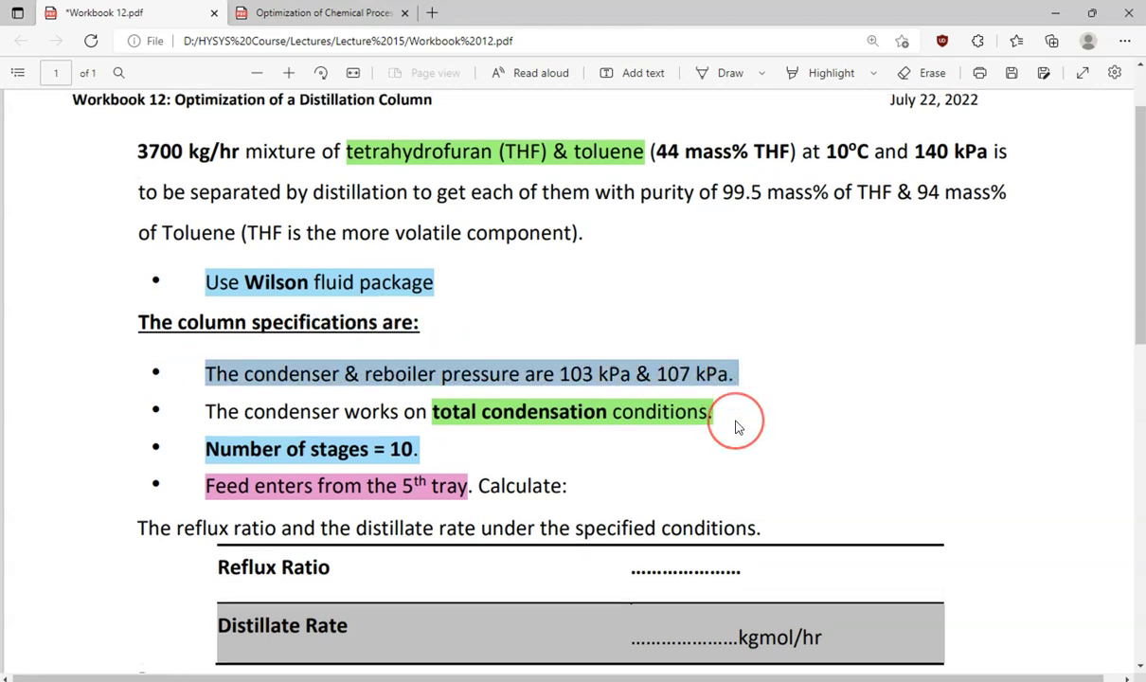
click(718, 410)
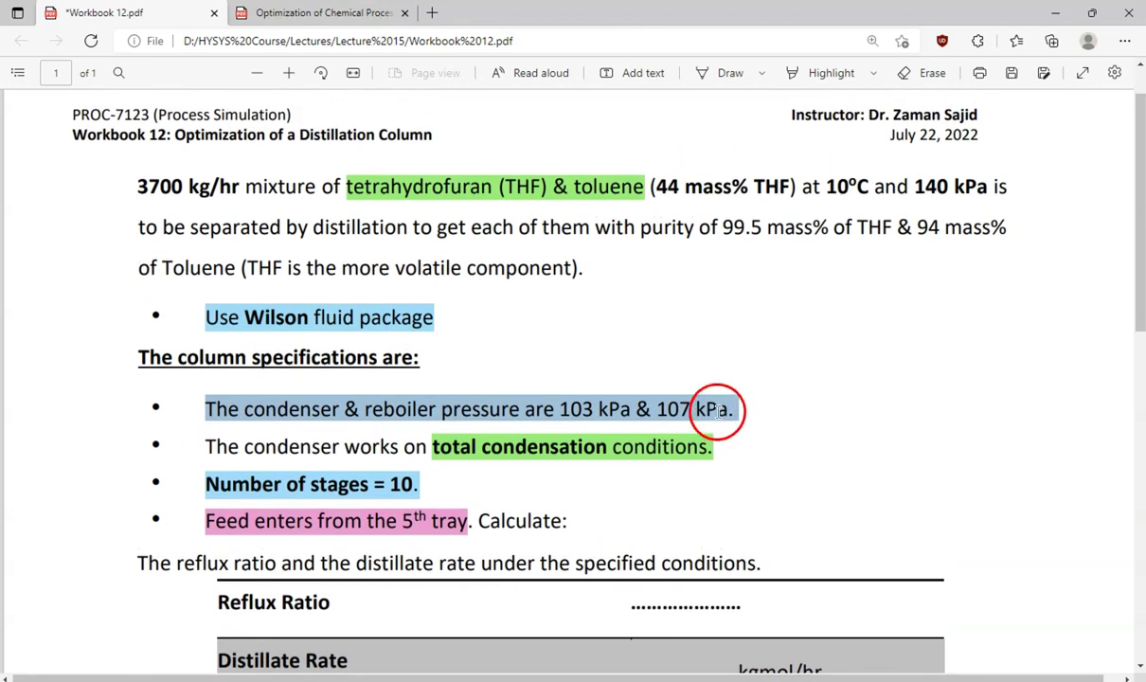
right_click(718, 410)
click(652, 327)
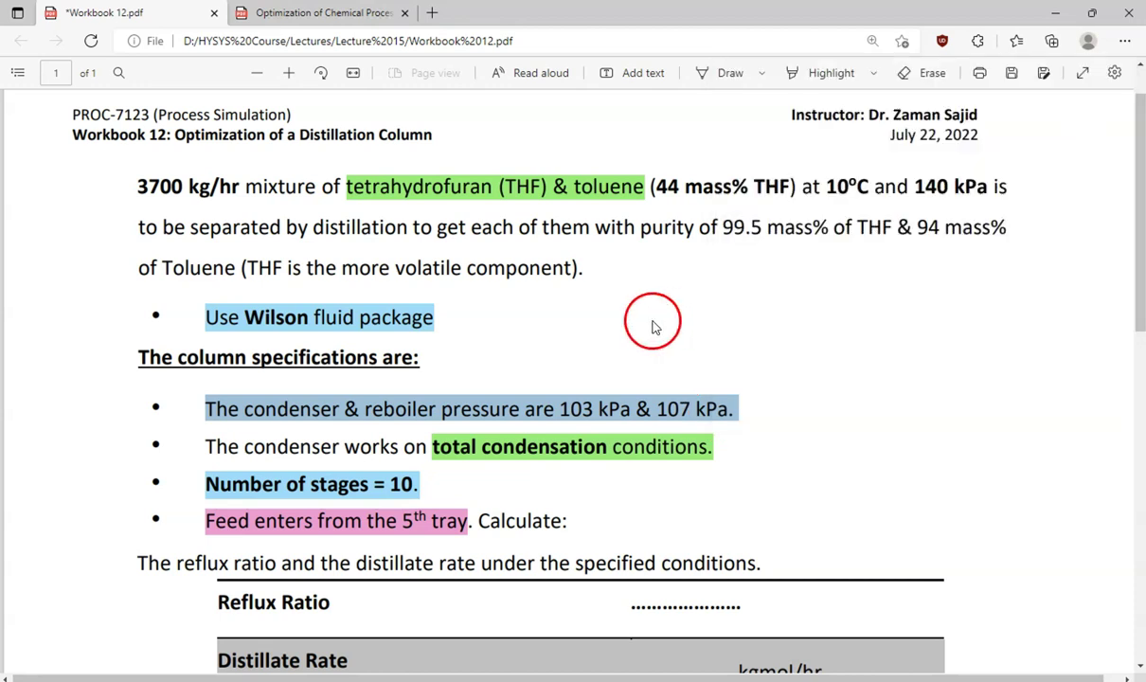
drag(734, 409, 193, 406)
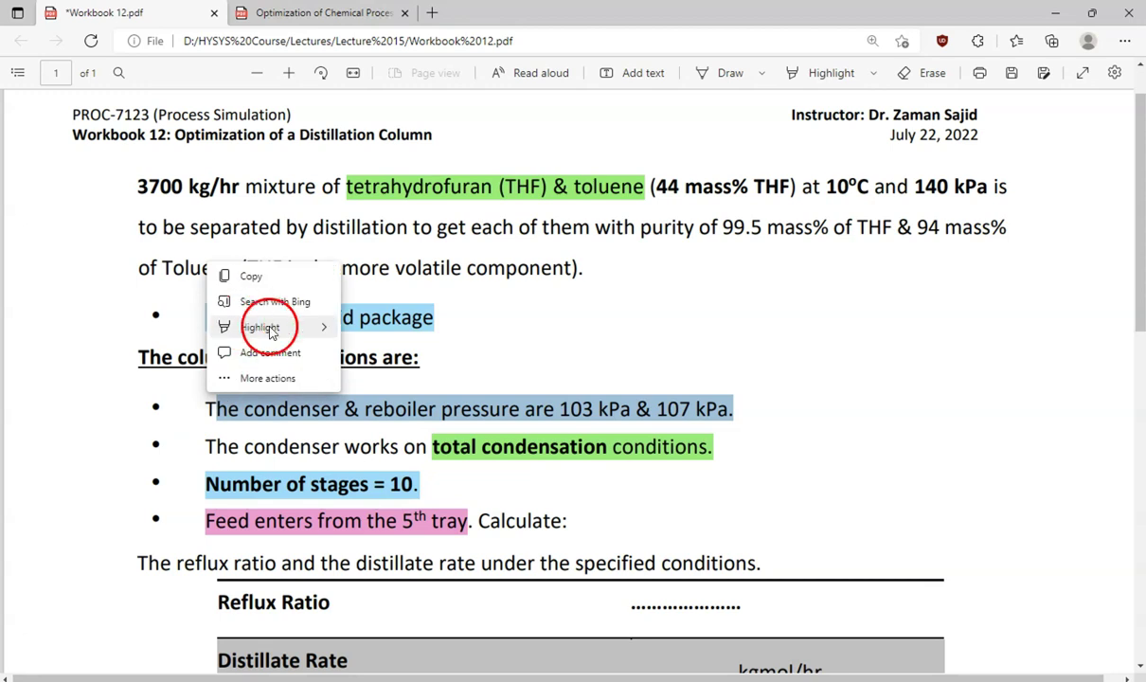
mouse_move(272, 330)
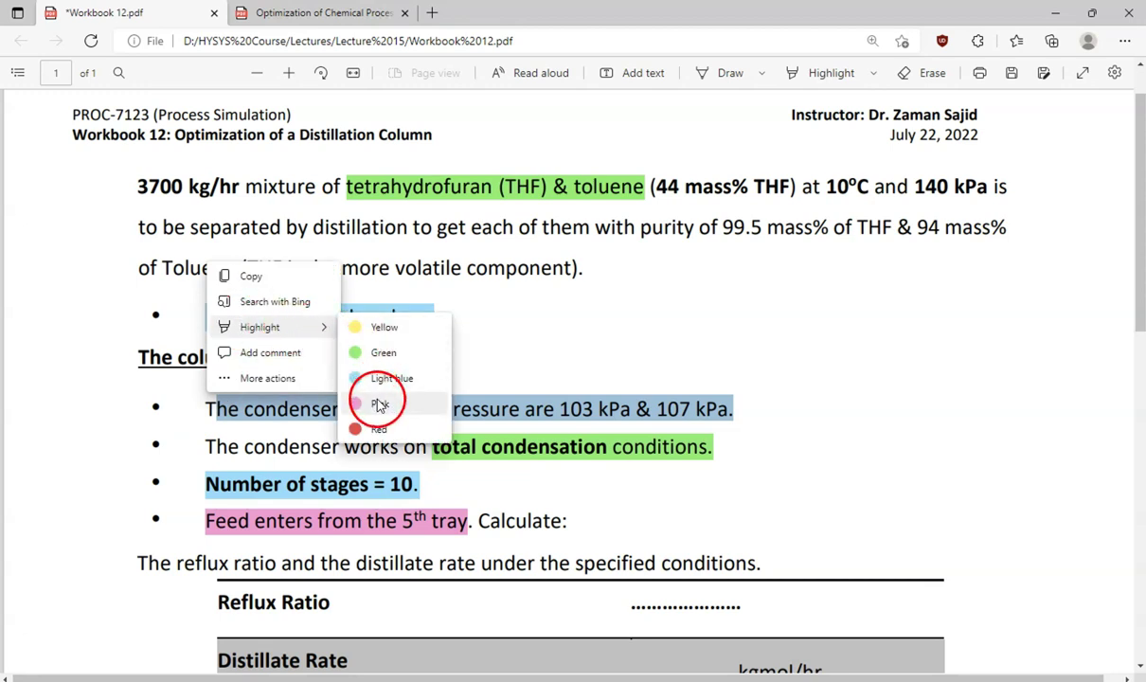
click(379, 405)
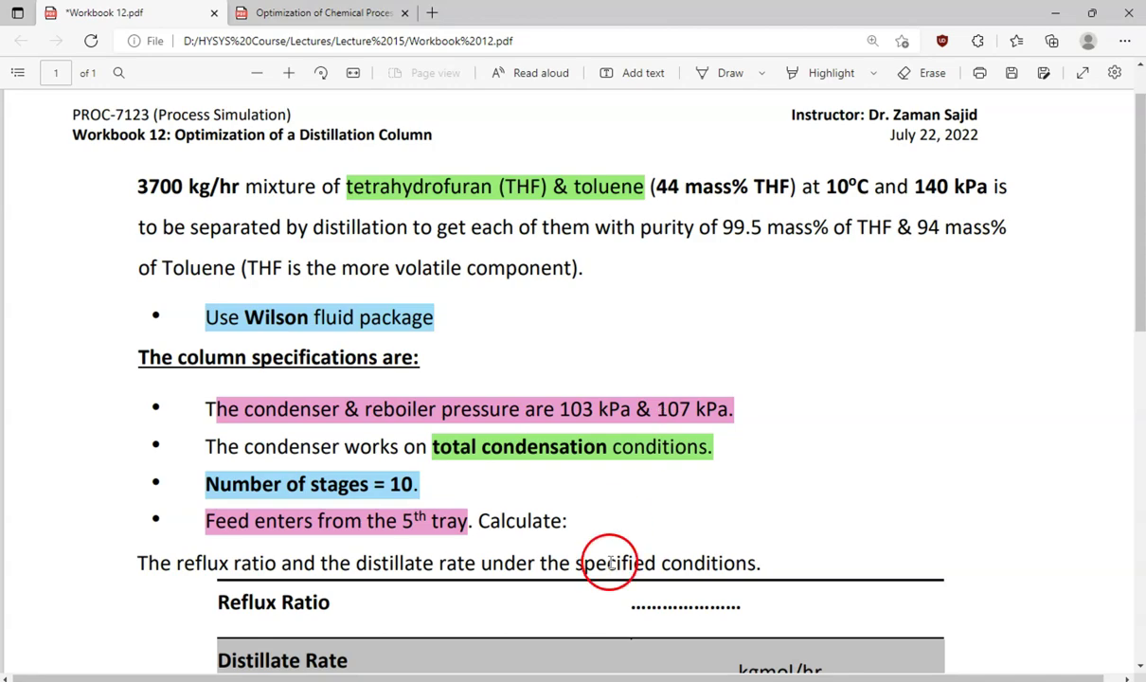
Step: Back in Aspen HYSYS, set the condenser pressure to 103 kPa and the reboiler pressure to 107 kPa
click(668, 587)
click(744, 226)
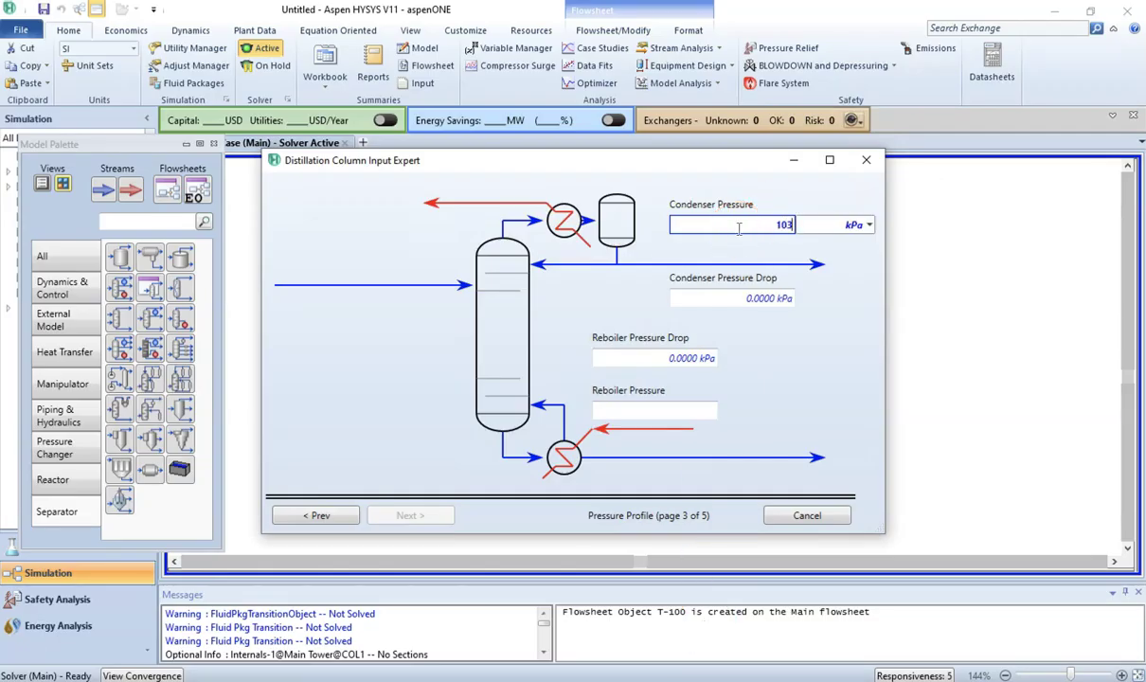
click(650, 411)
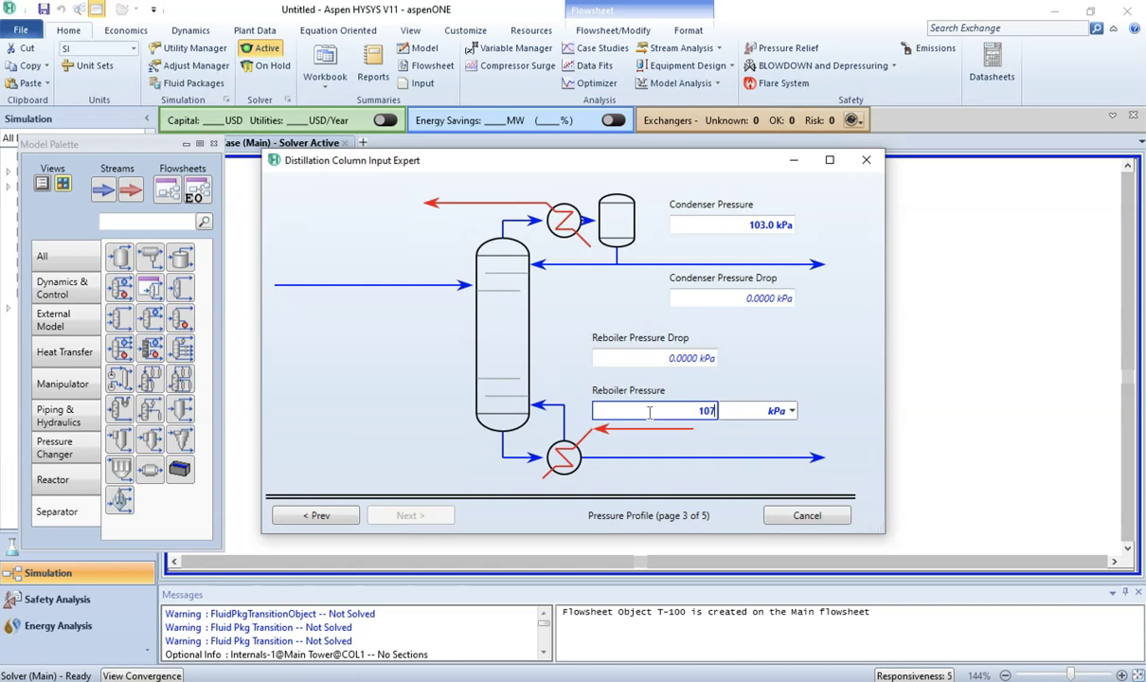
click(794, 410)
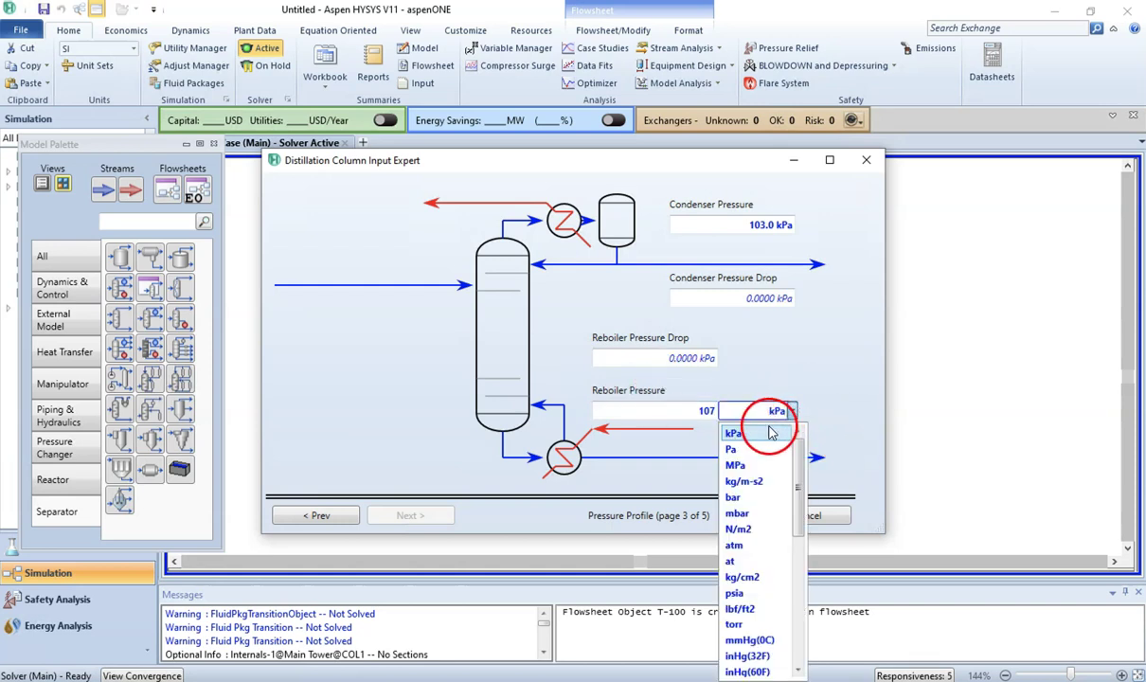
click(772, 433)
click(660, 373)
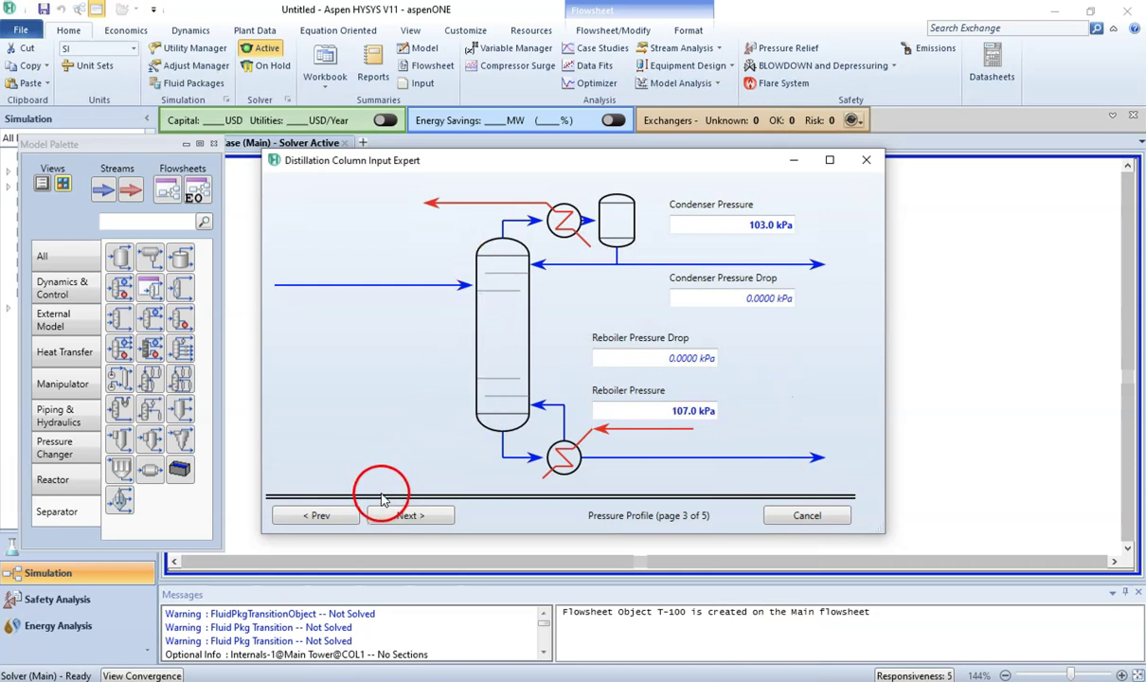
Step: Finish the column input expert with temperature estimates and specifications left blank, and bring up the column's worksheet conditions
click(413, 517)
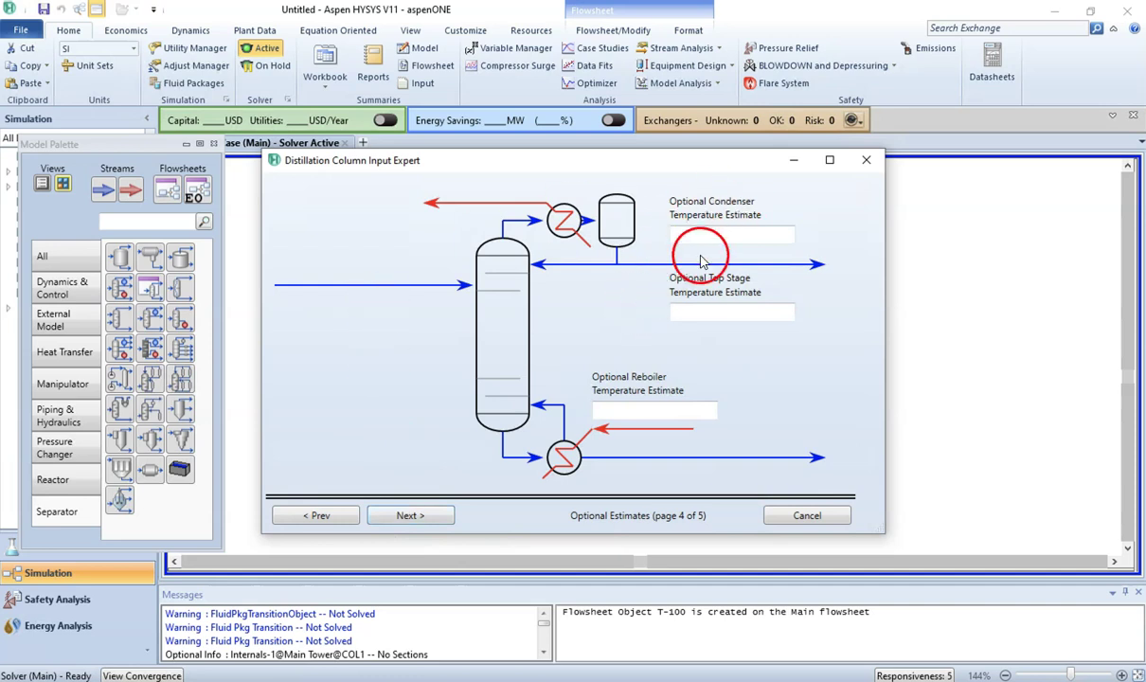
click(431, 518)
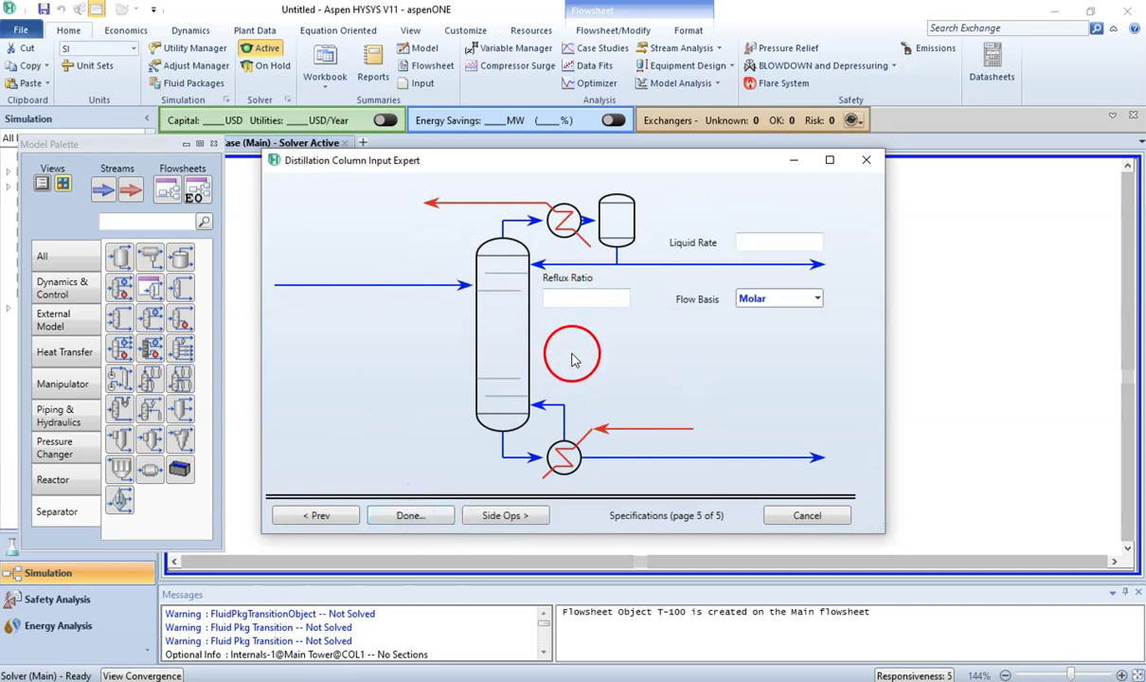
click(425, 518)
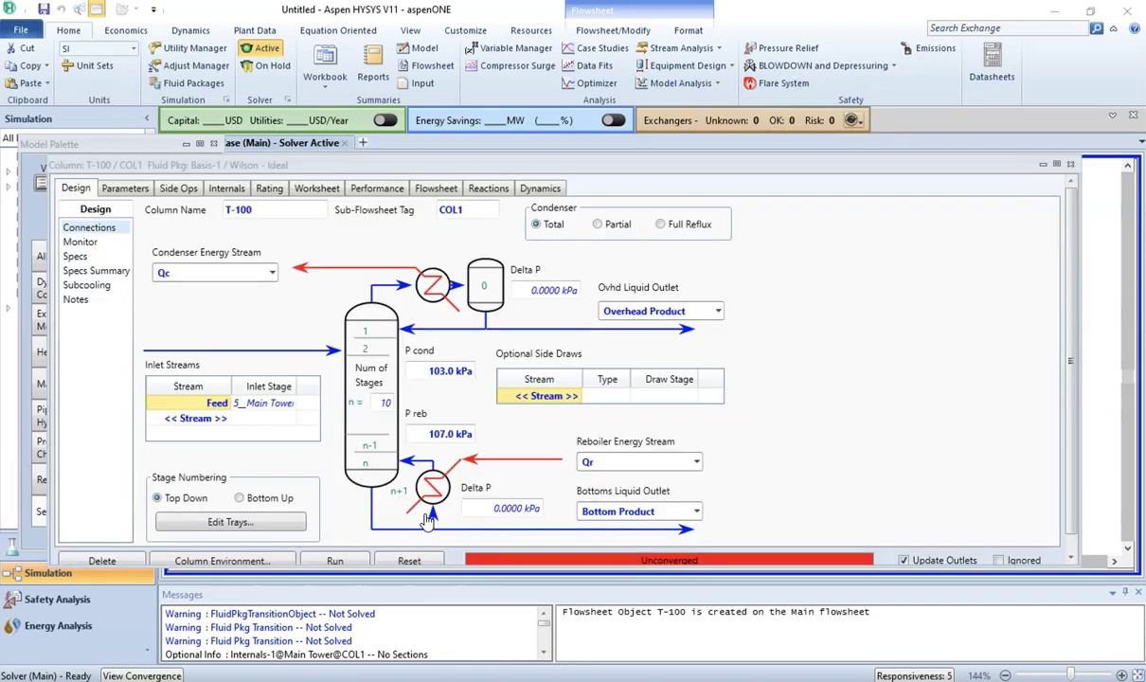
drag(377, 165, 370, 71)
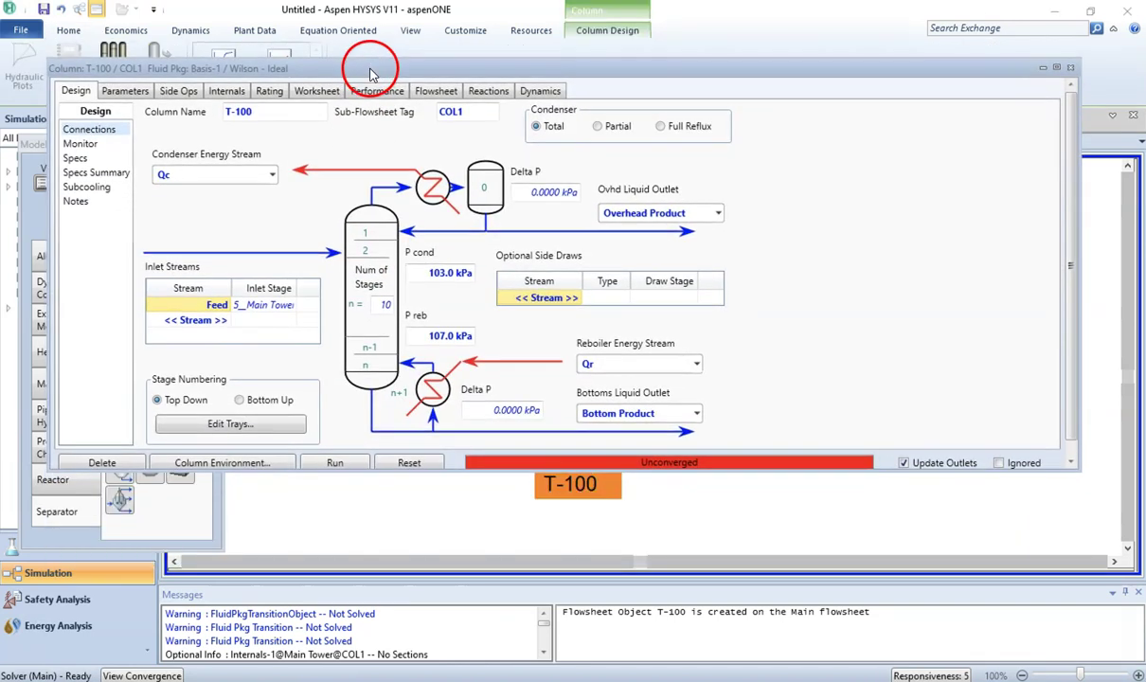
click(319, 90)
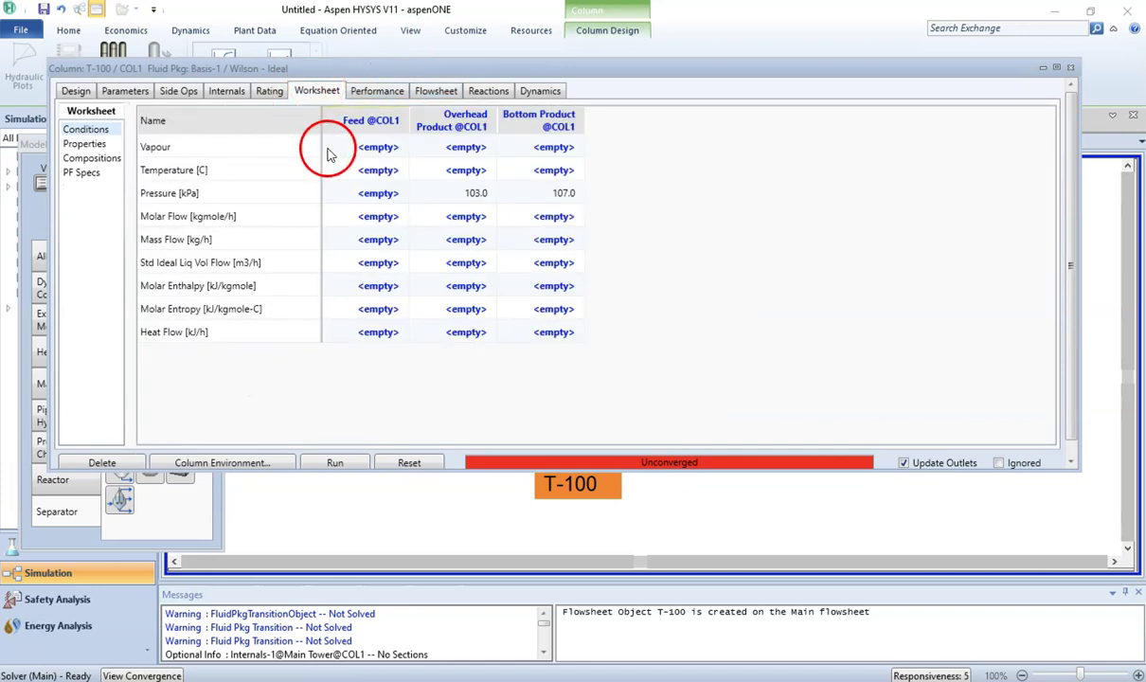
Step: Switch to the Workbook 12 PDF and highlight the feed conditions "10°C and 140 kPa" in light blue
click(369, 681)
click(440, 641)
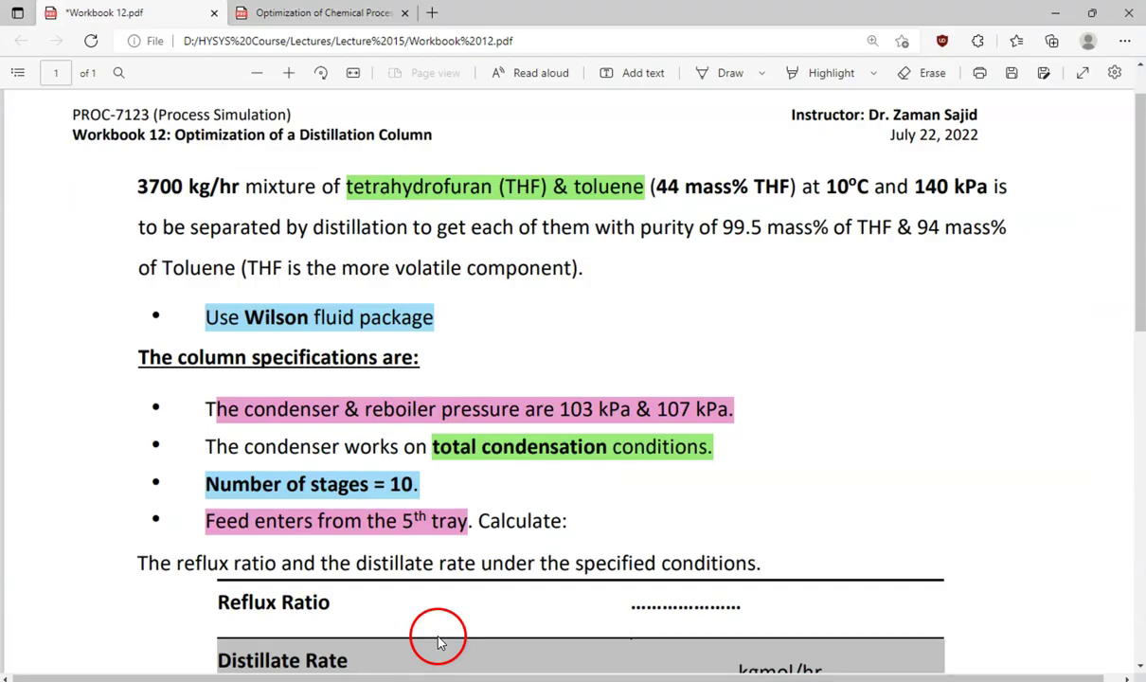
drag(829, 187, 995, 214)
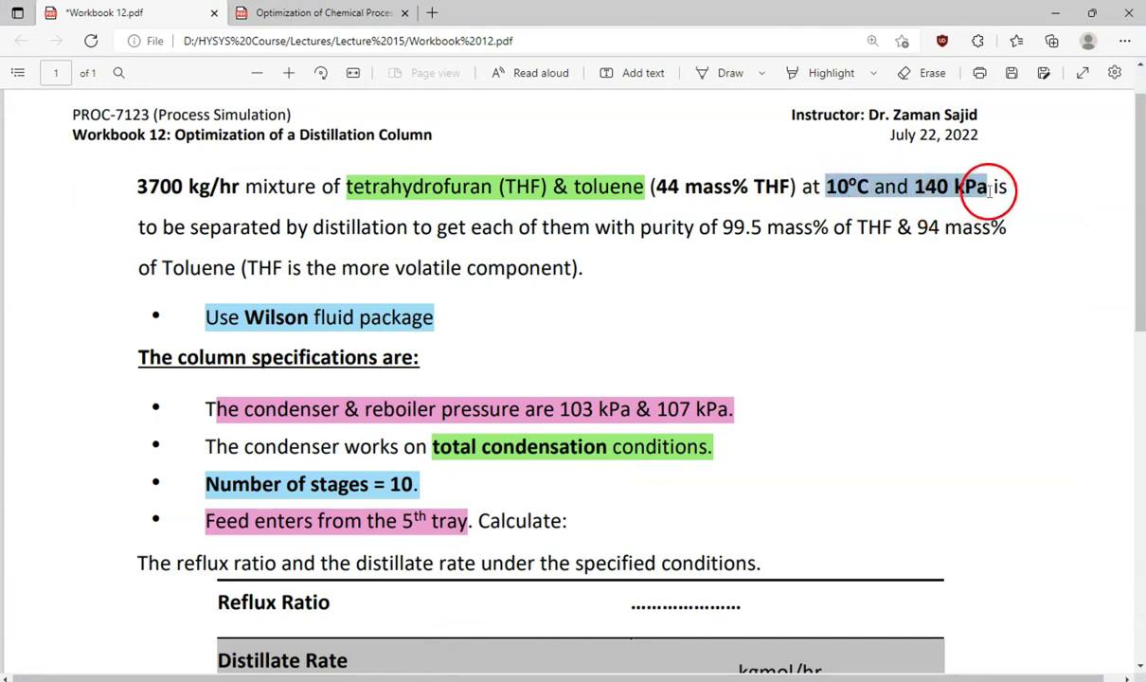
mouse_move(1017, 150)
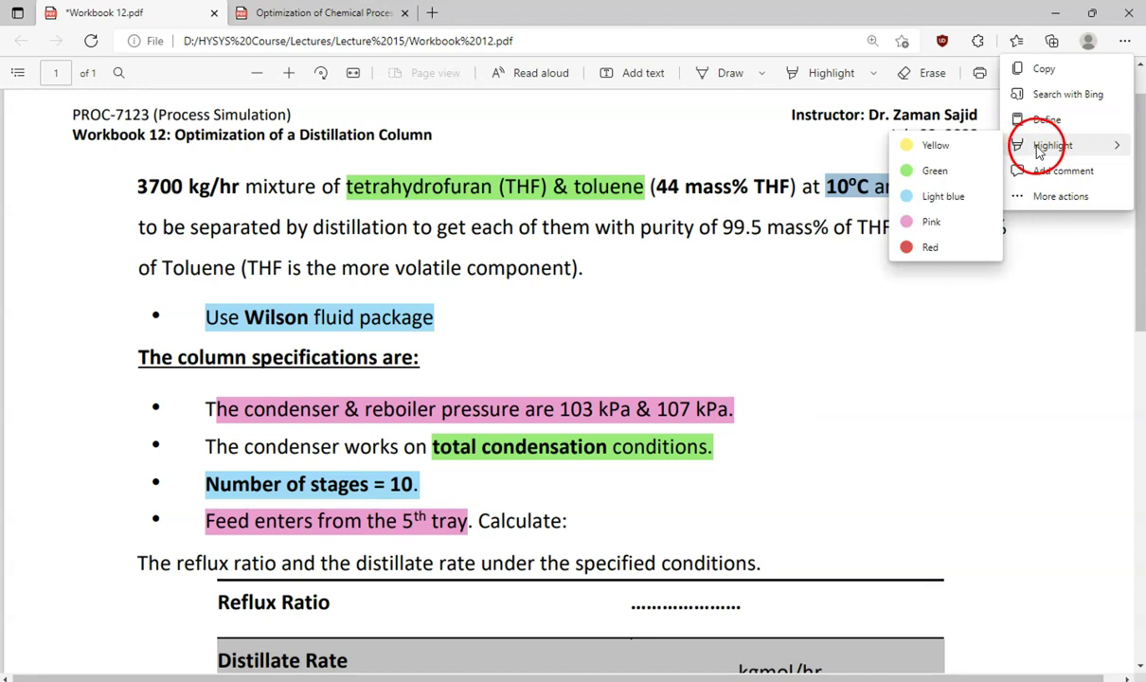
click(954, 197)
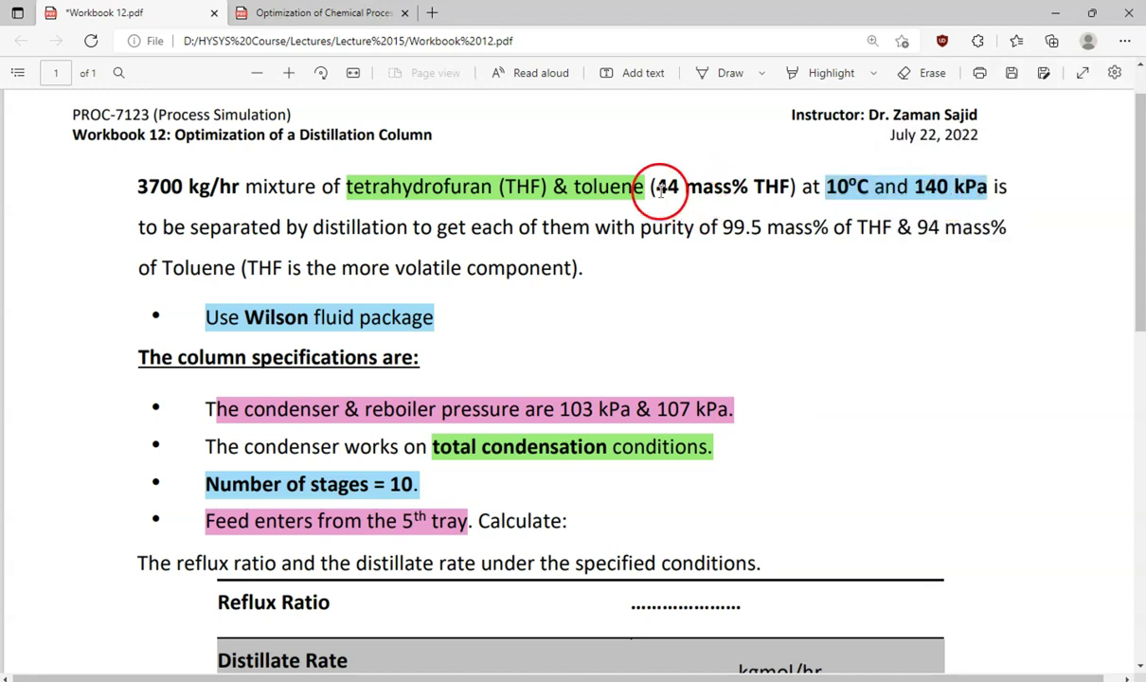
Step: Highlight the feed composition "44 mass% THF" and the feed flow "3700 kg/hr" in pink
drag(660, 187, 793, 188)
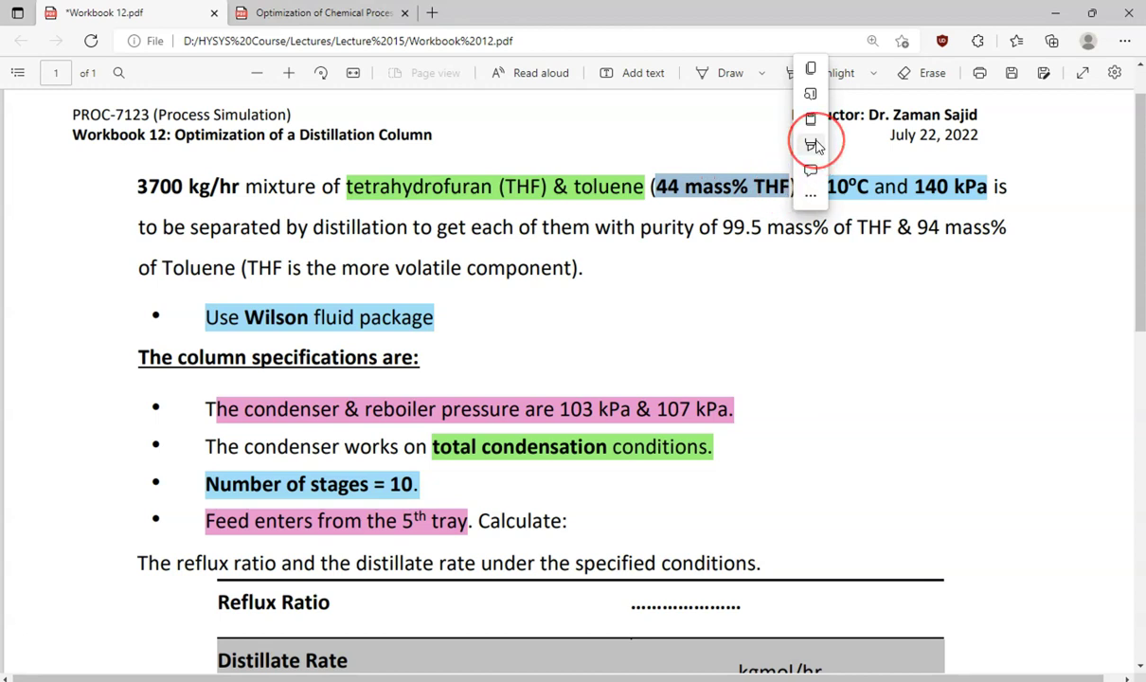
mouse_move(816, 147)
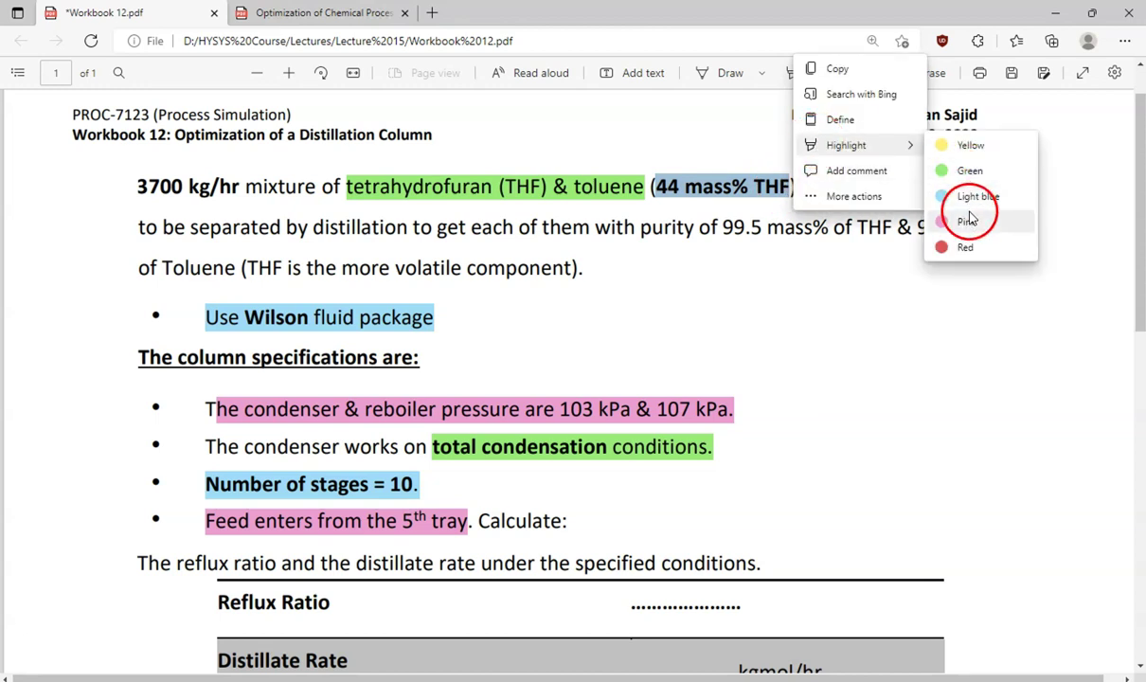
click(967, 221)
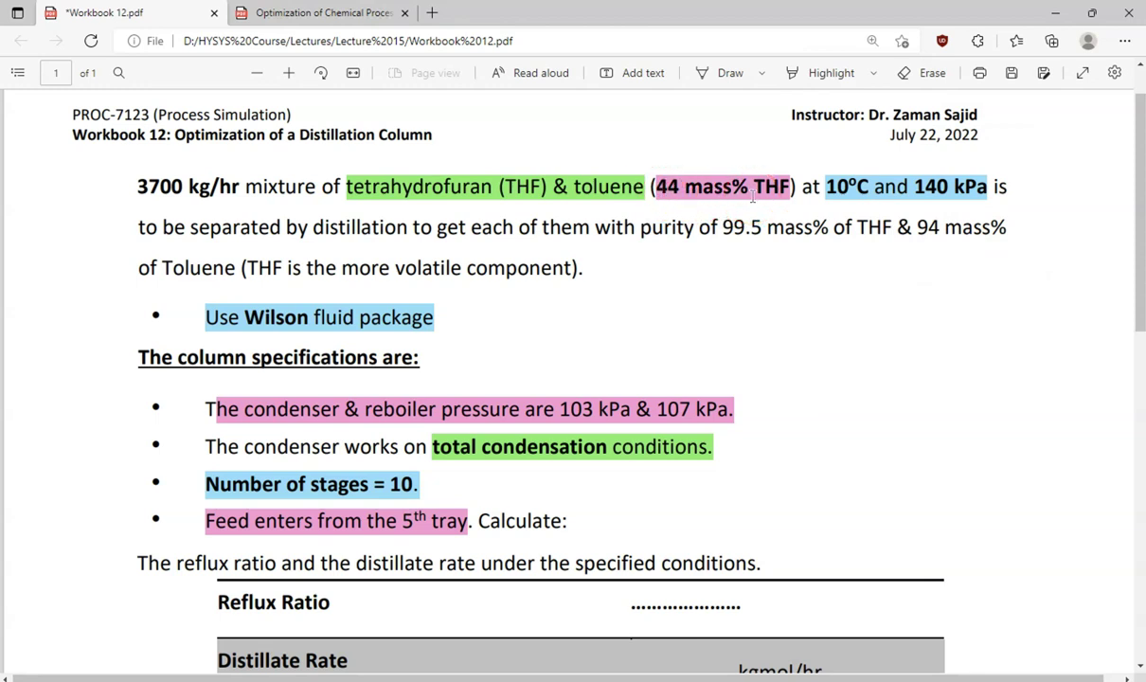
drag(137, 187, 248, 187)
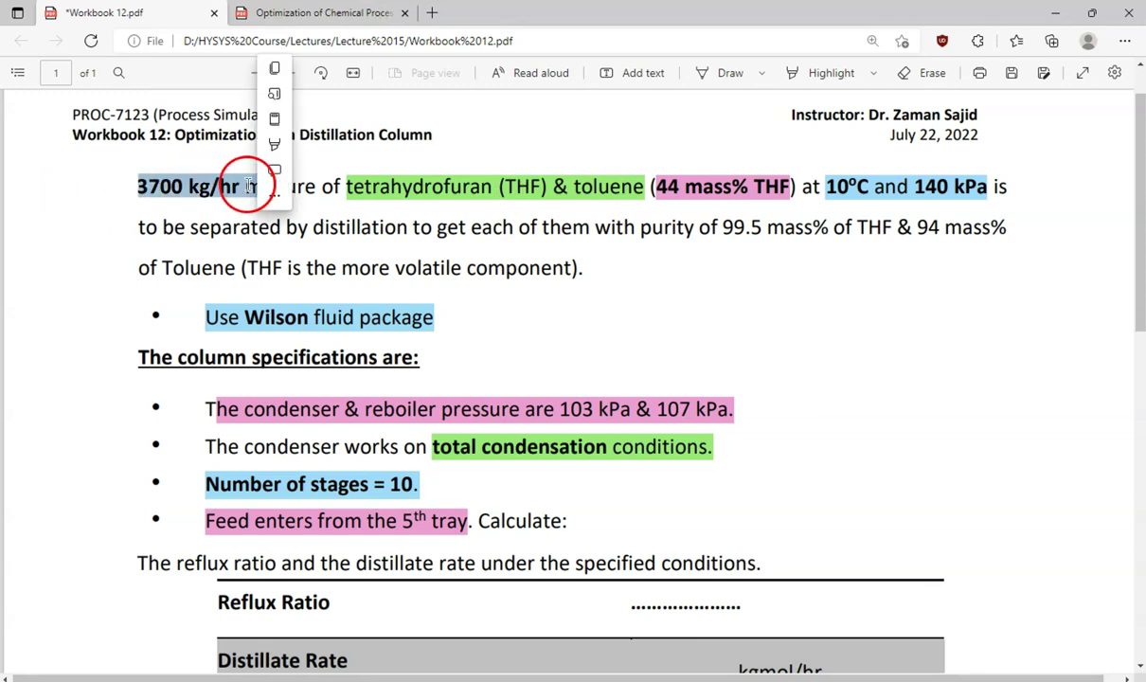
mouse_move(340, 145)
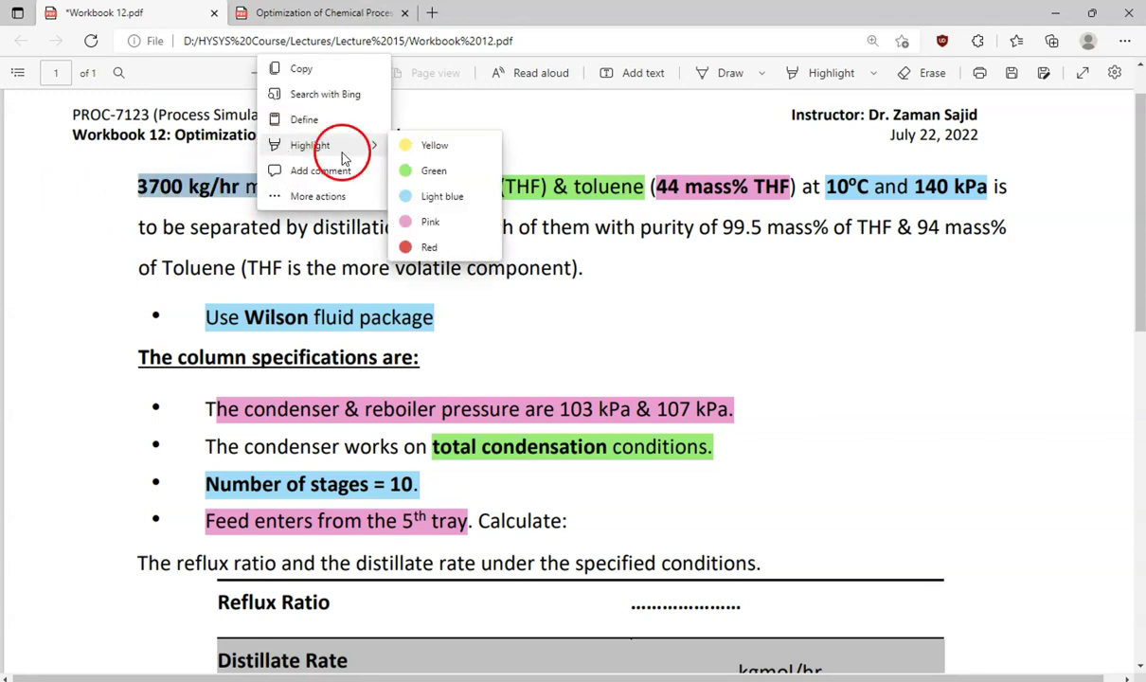
click(443, 224)
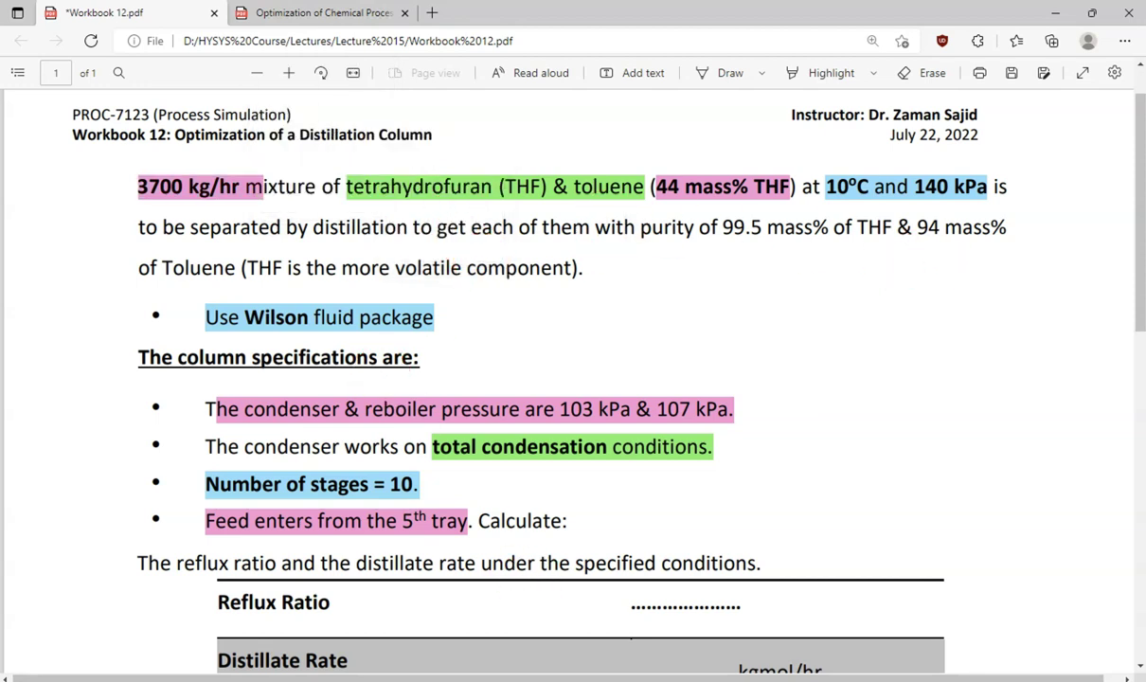
Step: Back in Aspen HYSYS, set the Feed stream's temperature to 10 °C and its pressure to 140 kPa
mouse_move(605, 680)
click(667, 644)
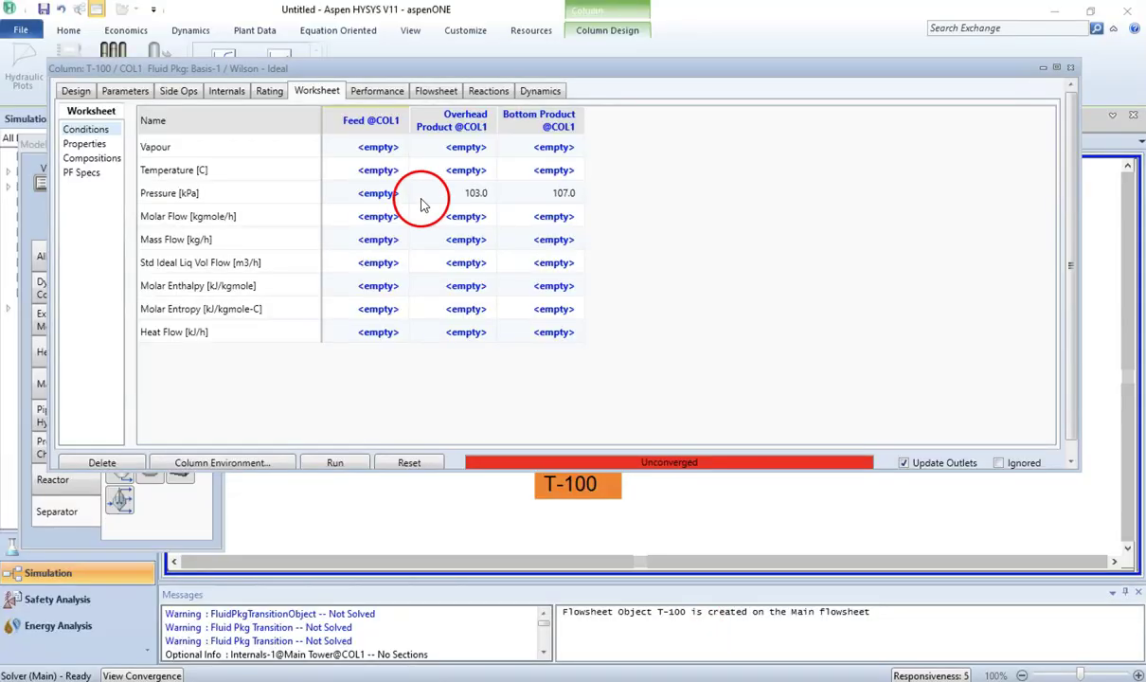
click(354, 170)
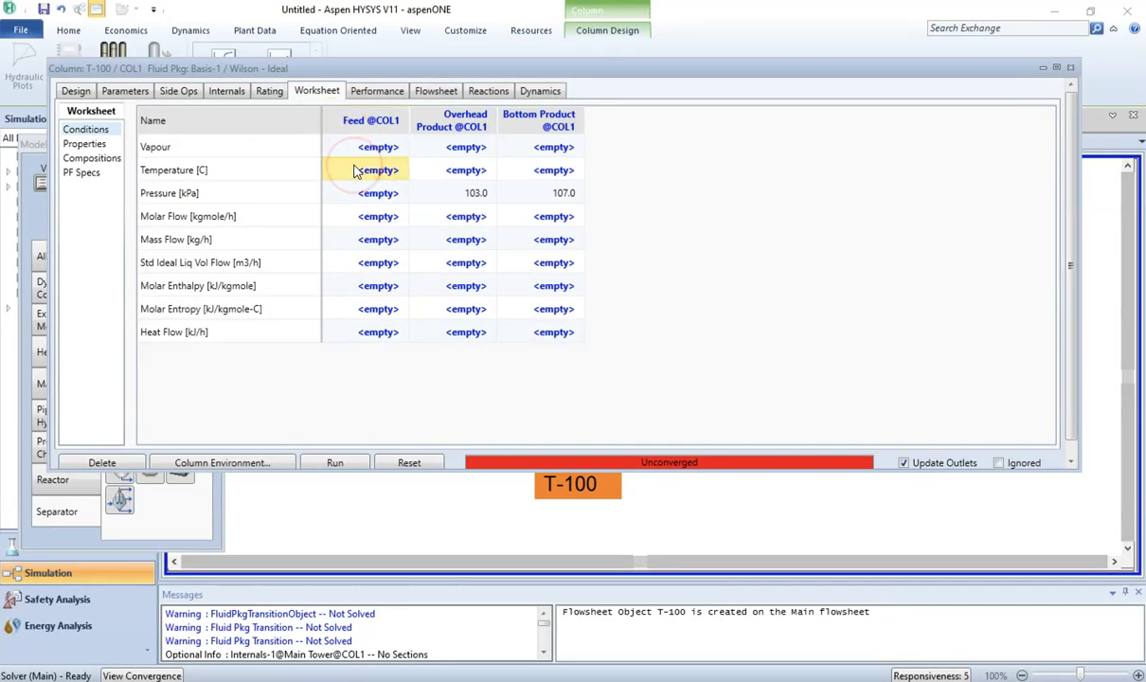
text(10)
key(Return)
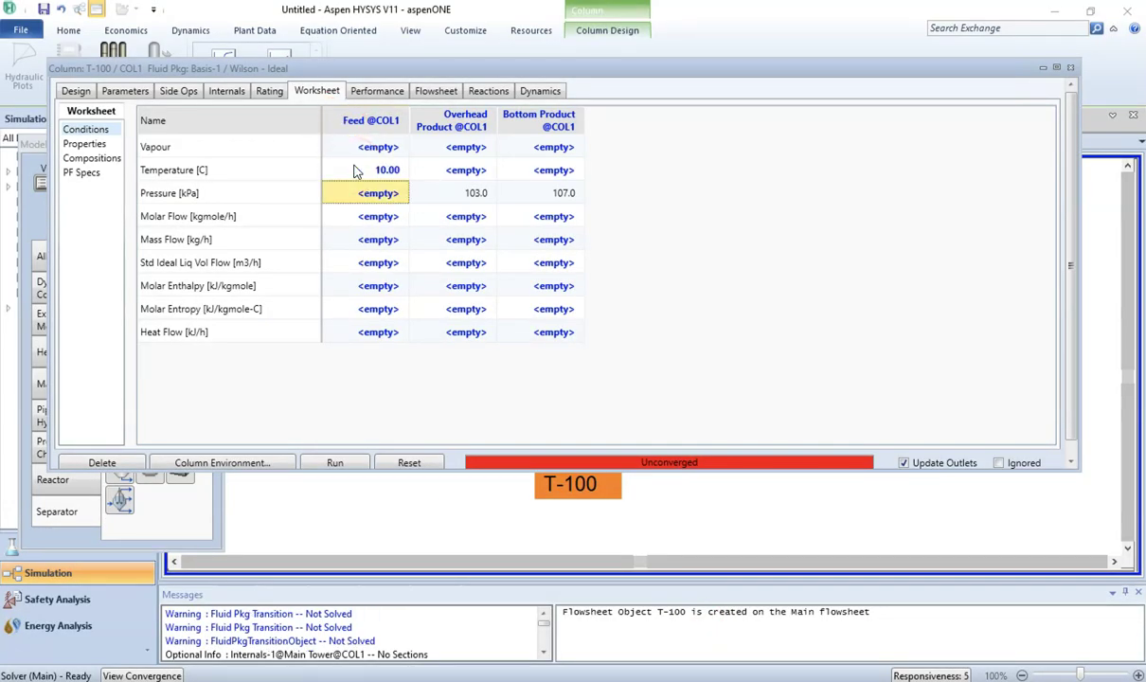
text(1)
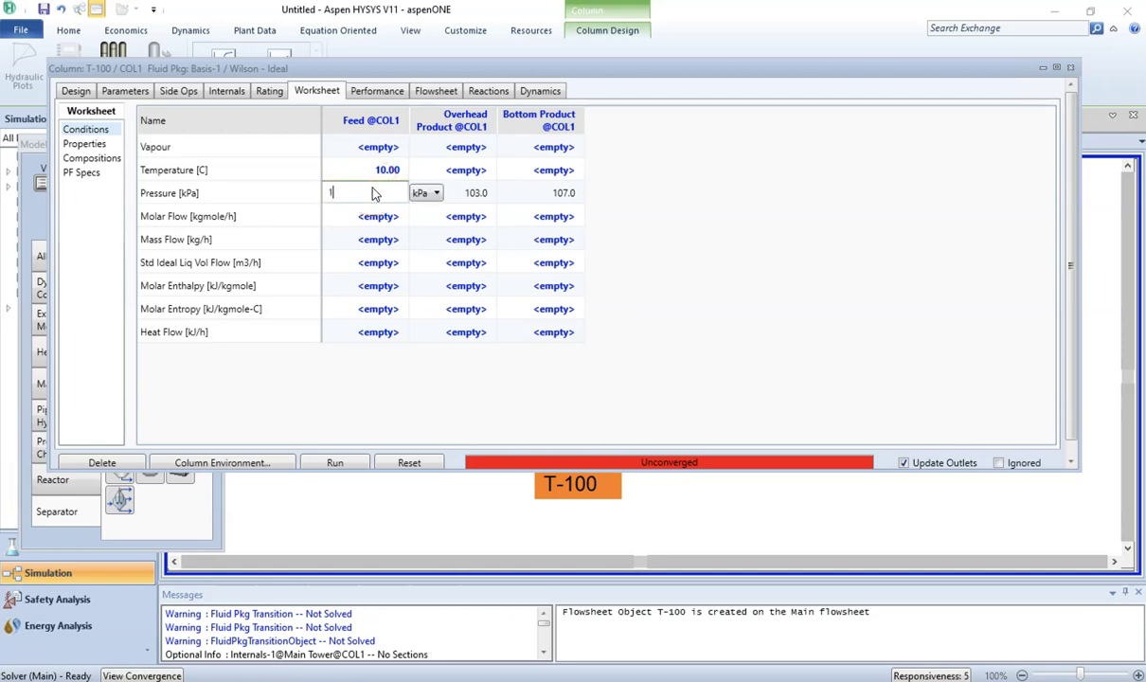
text(40)
key(Return)
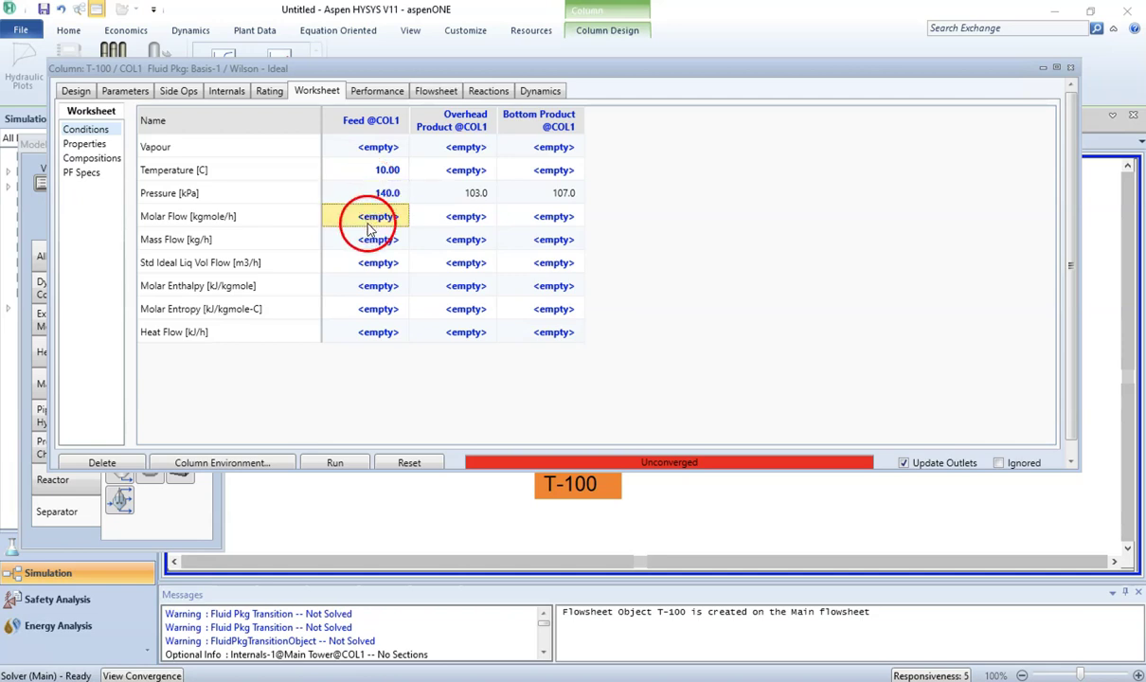
Step: Set the Feed stream's mass flow to 3700 kg/h
click(378, 240)
text(370)
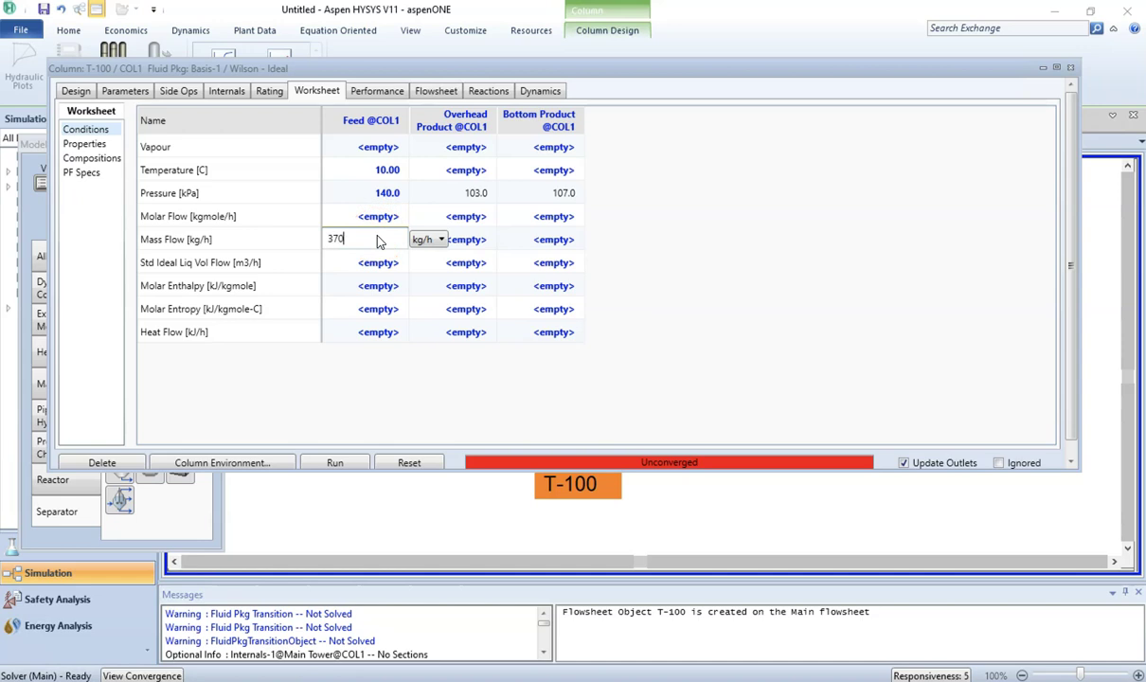
text(0)
key(Return)
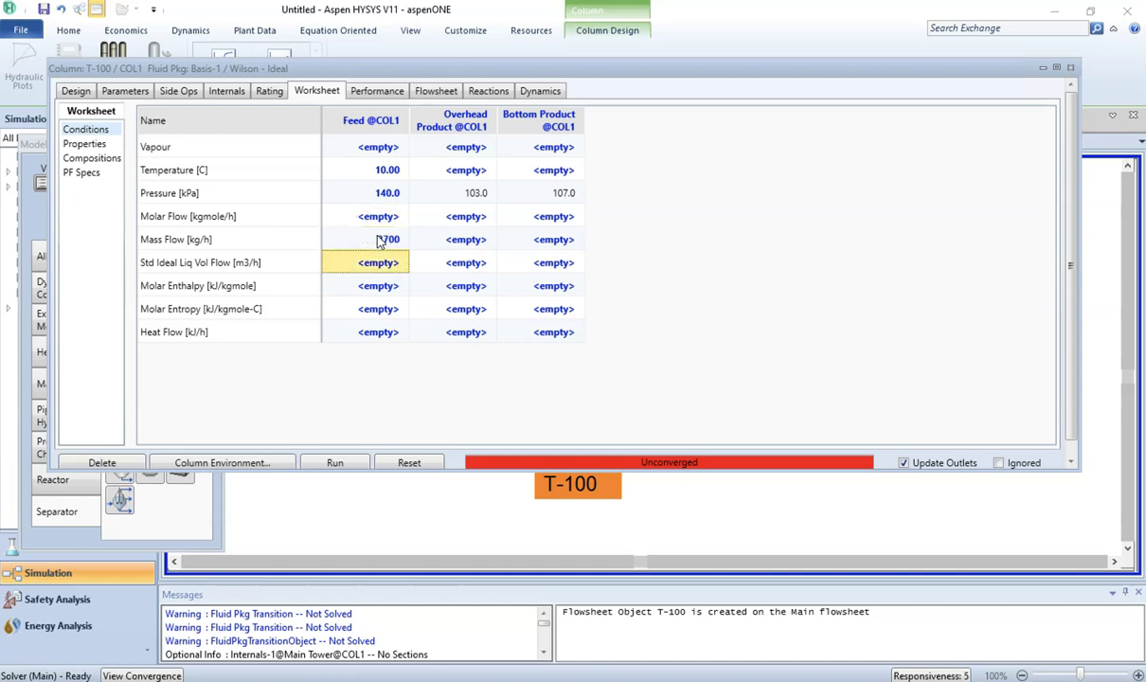
Step: Define the Feed composition as mass fractions of 0.44 TetraHyFuran and 0.56 Toluene, and return to the stream conditions
click(95, 157)
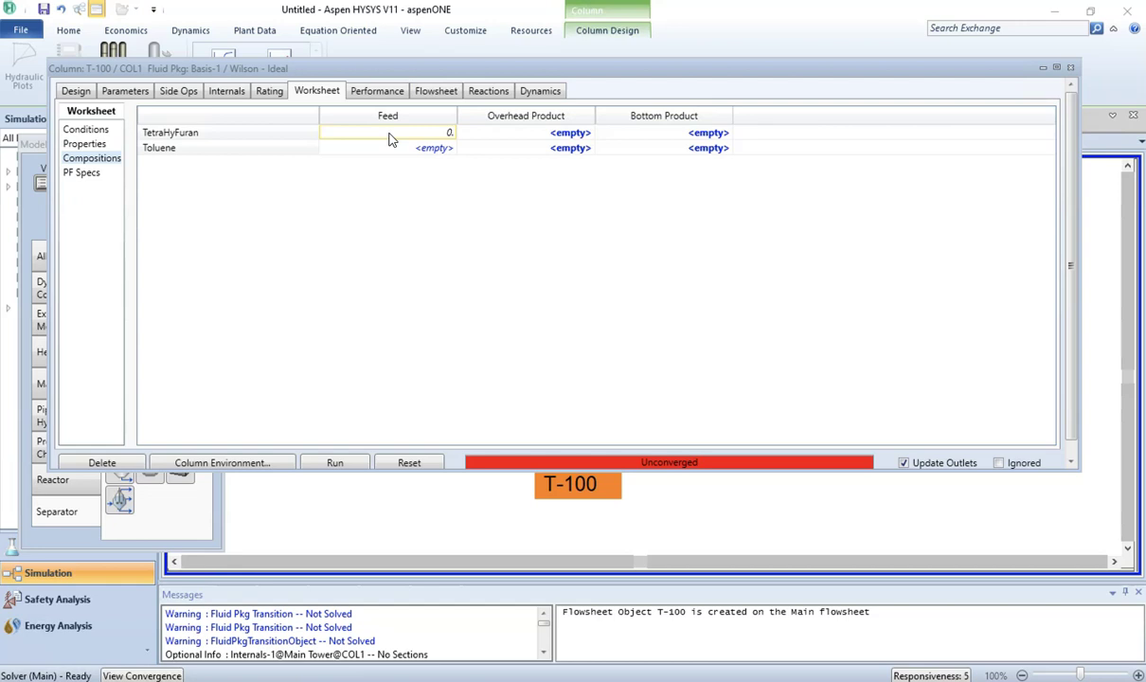
key(Return)
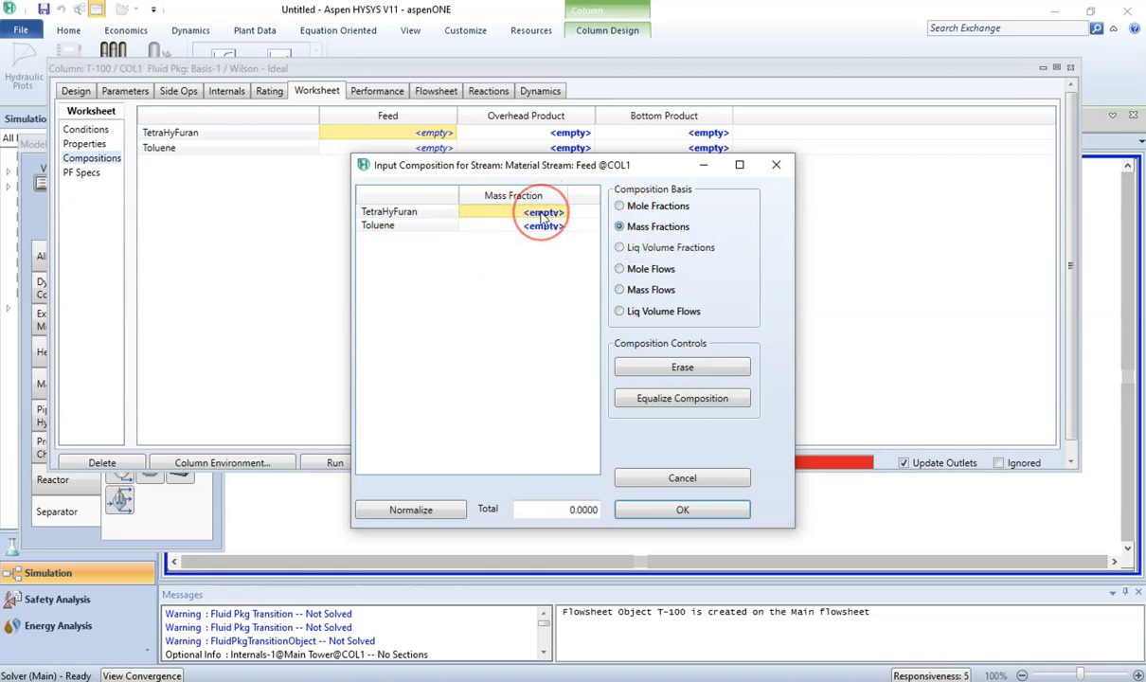
text(0.44)
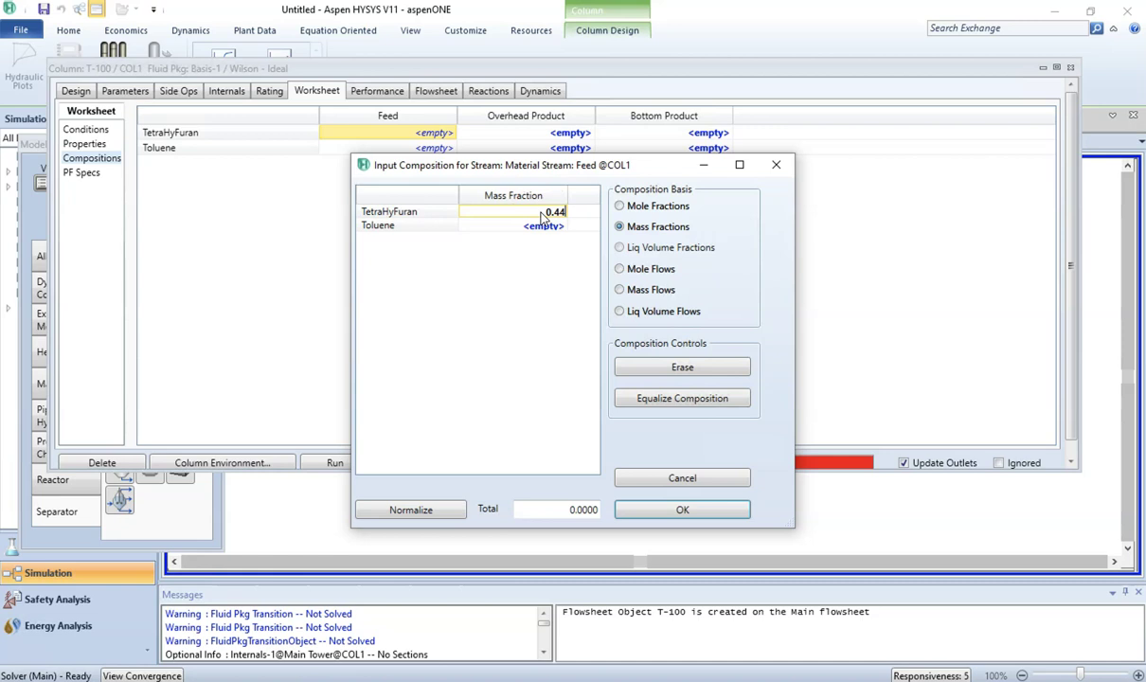
key(Return)
text(0.56)
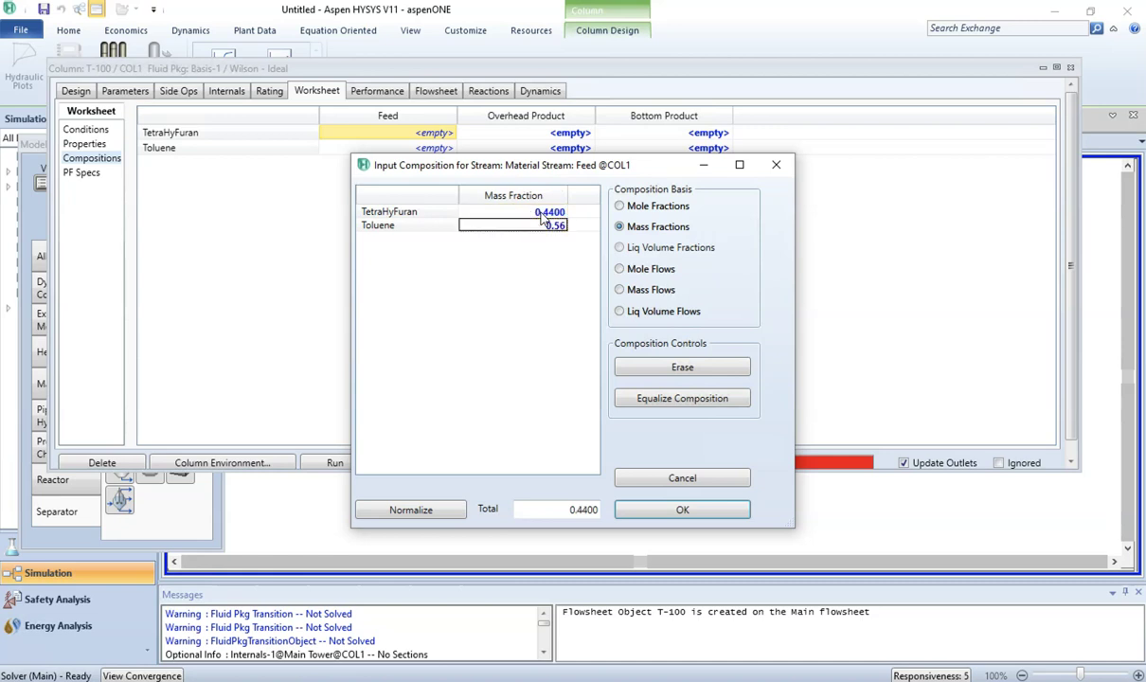
key(Return)
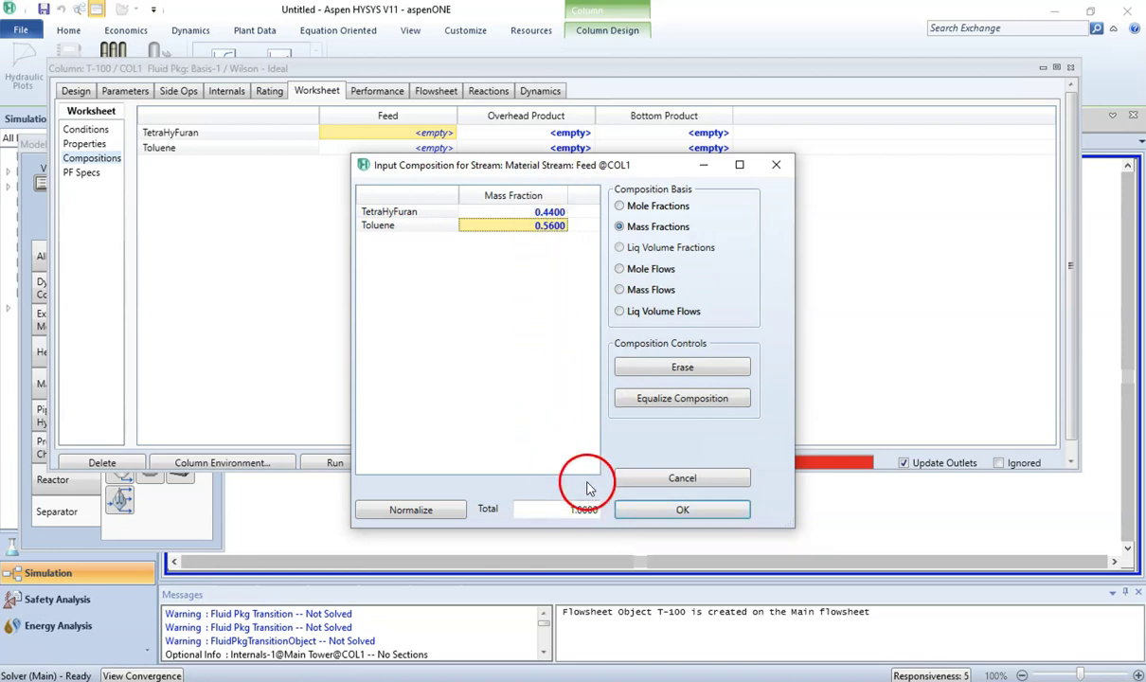
click(648, 519)
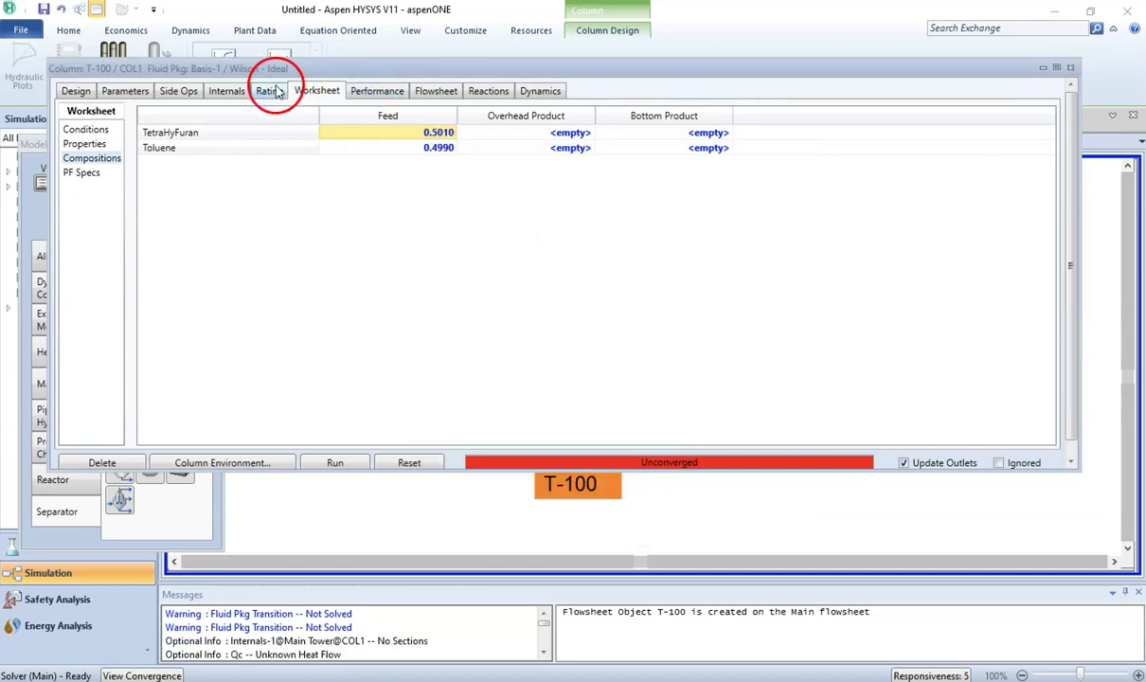
click(85, 130)
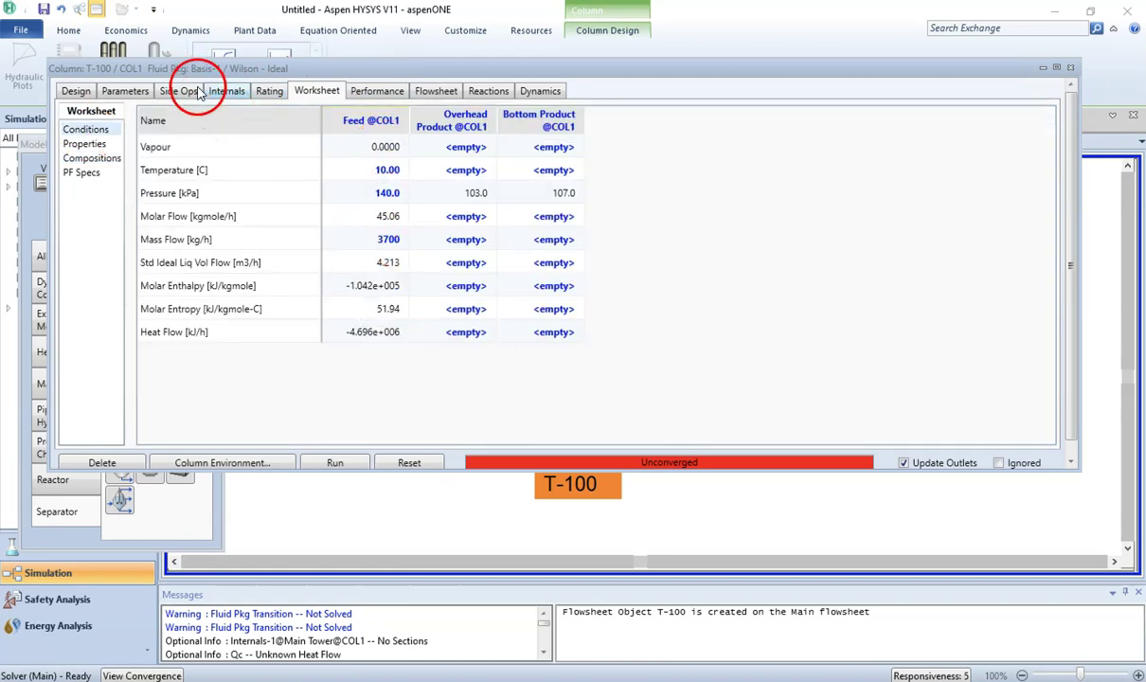
Step: Switch to the Workbook 12 PDF and highlight the 99.5 mass% THF purity requirement in light blue
mouse_move(398, 679)
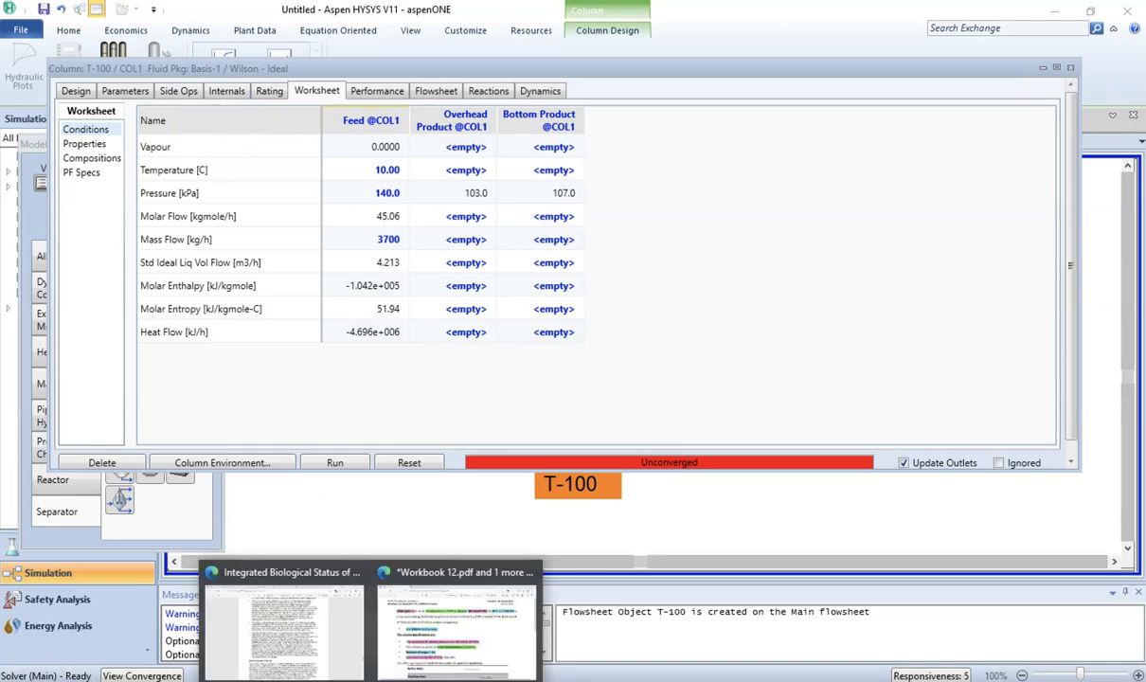
click(418, 593)
drag(684, 226, 892, 225)
mouse_move(913, 145)
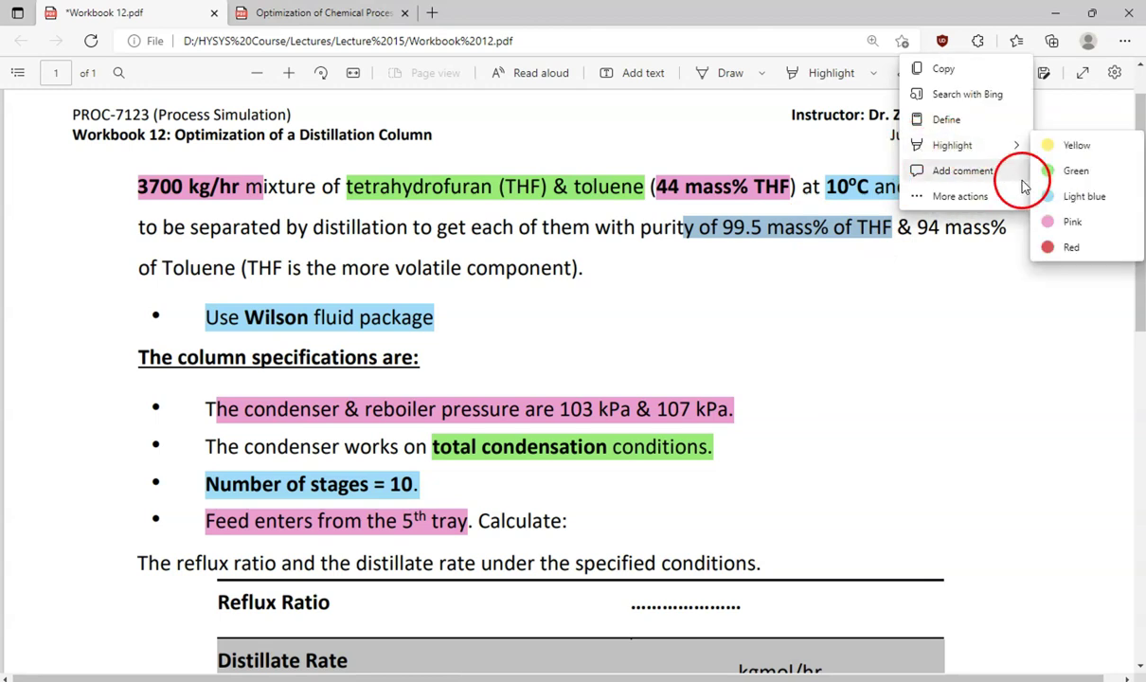
click(1061, 196)
Step: Highlight the "94 mass% of Toluene" purity requirement in yellow
drag(916, 226, 237, 266)
click(257, 180)
click(366, 178)
click(410, 197)
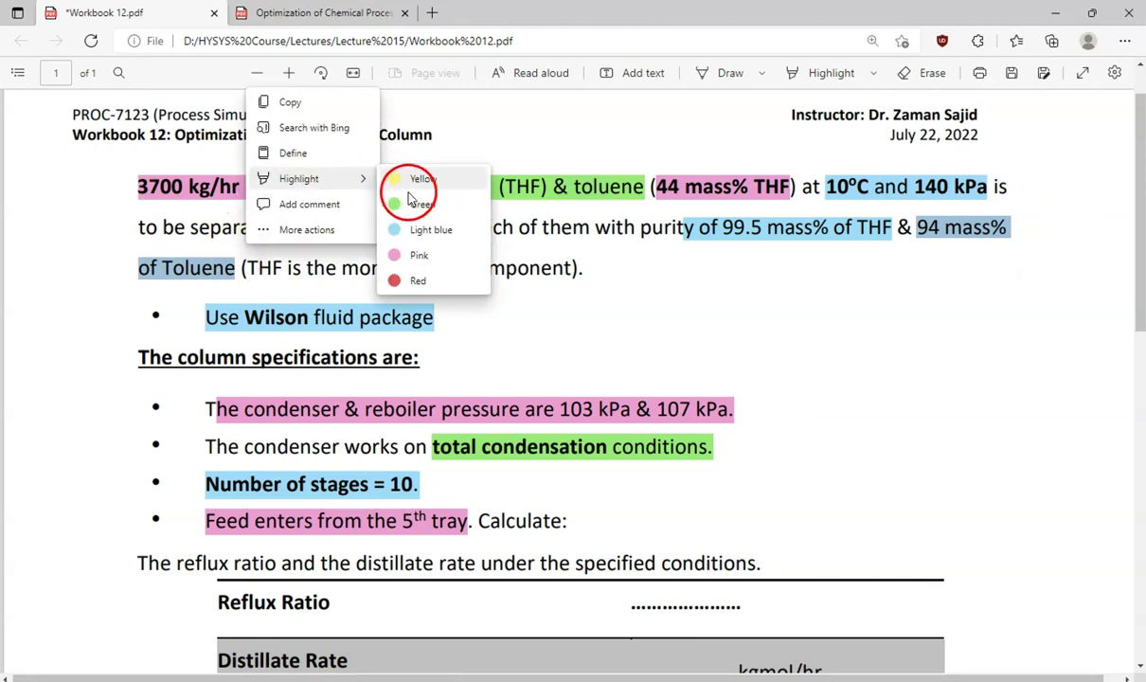
click(434, 181)
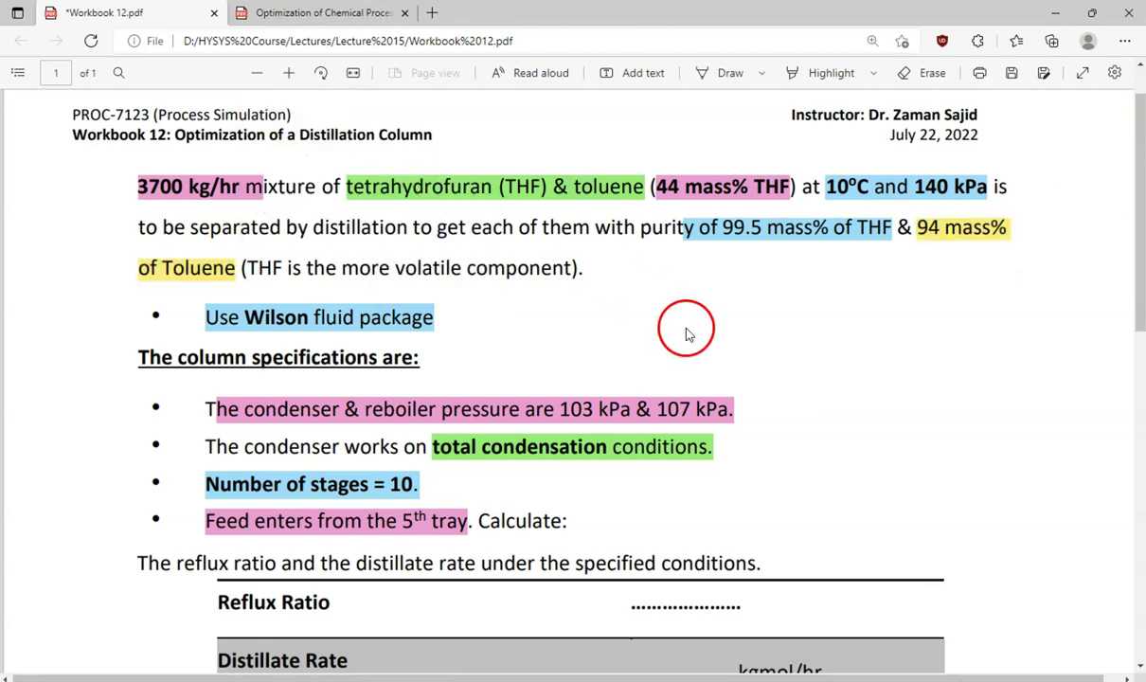
Step: Switch to Aspen HYSYS and add a Column Component Fraction specification to column T-100
mouse_move(606, 674)
click(718, 607)
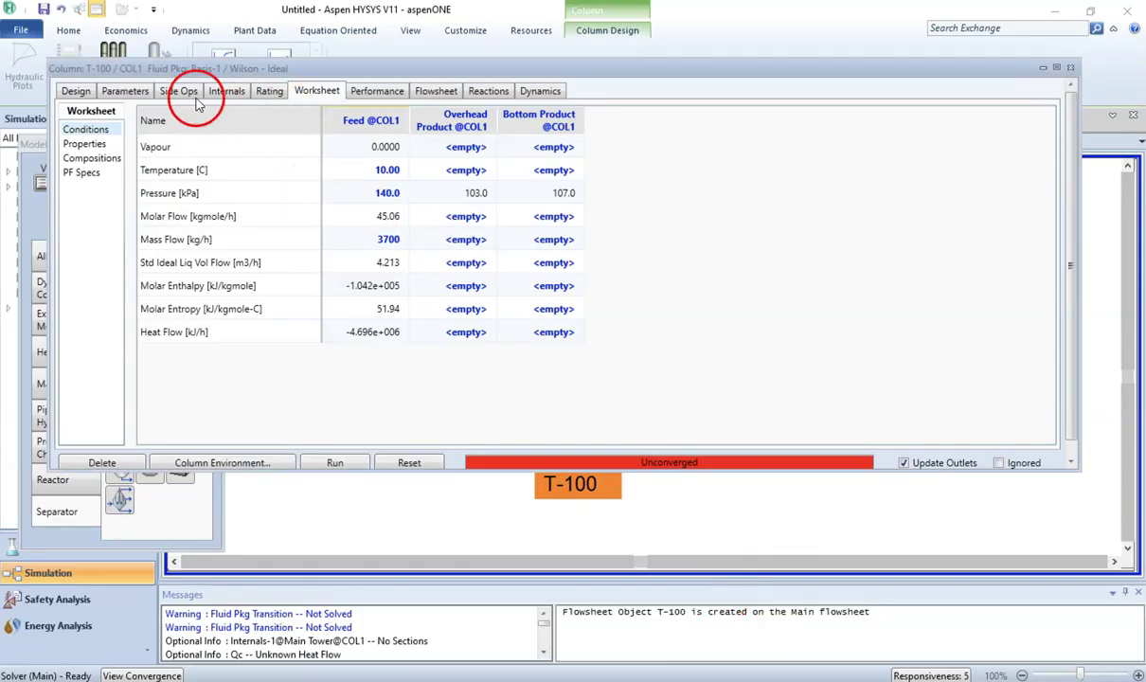
click(76, 91)
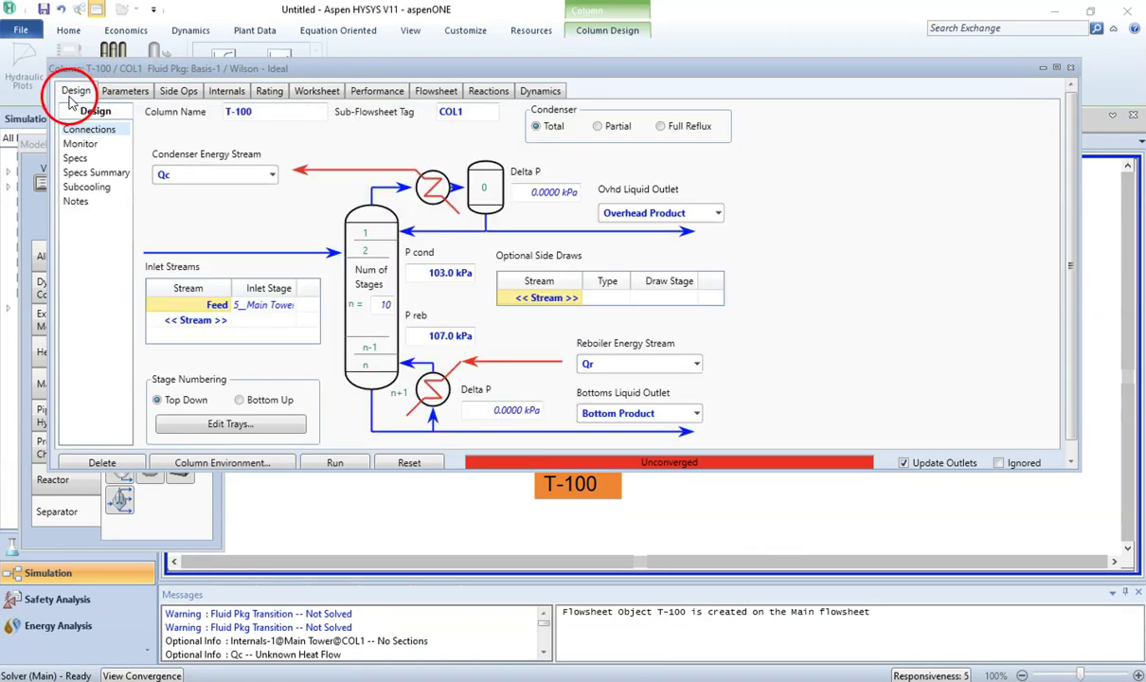
click(81, 145)
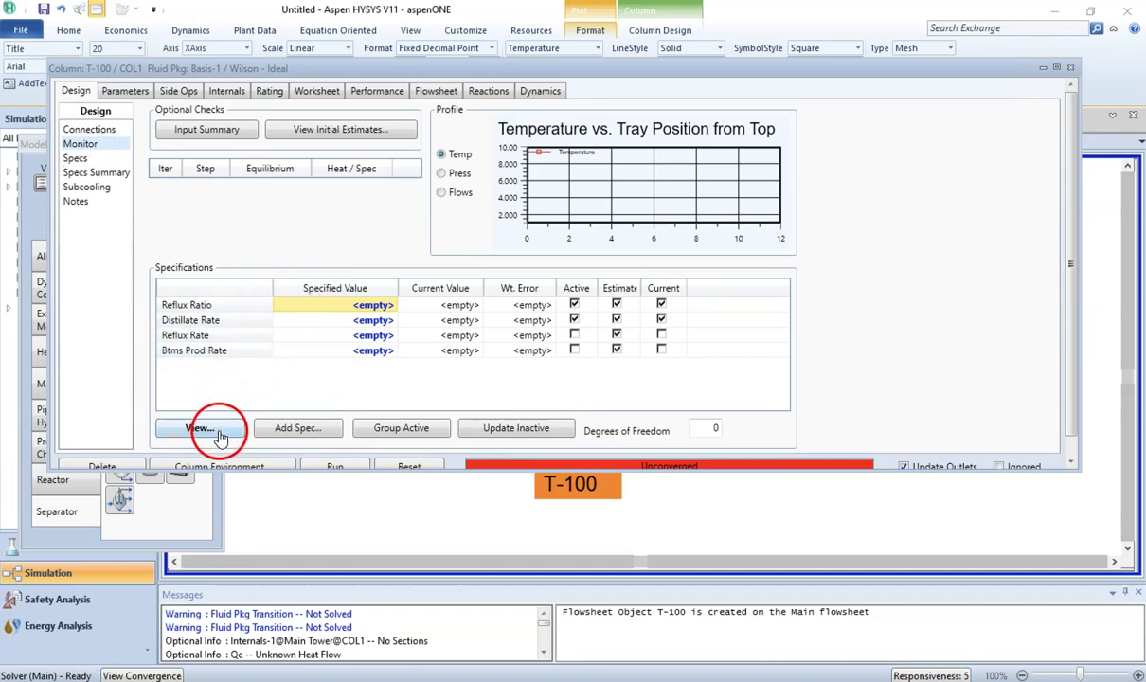
click(295, 428)
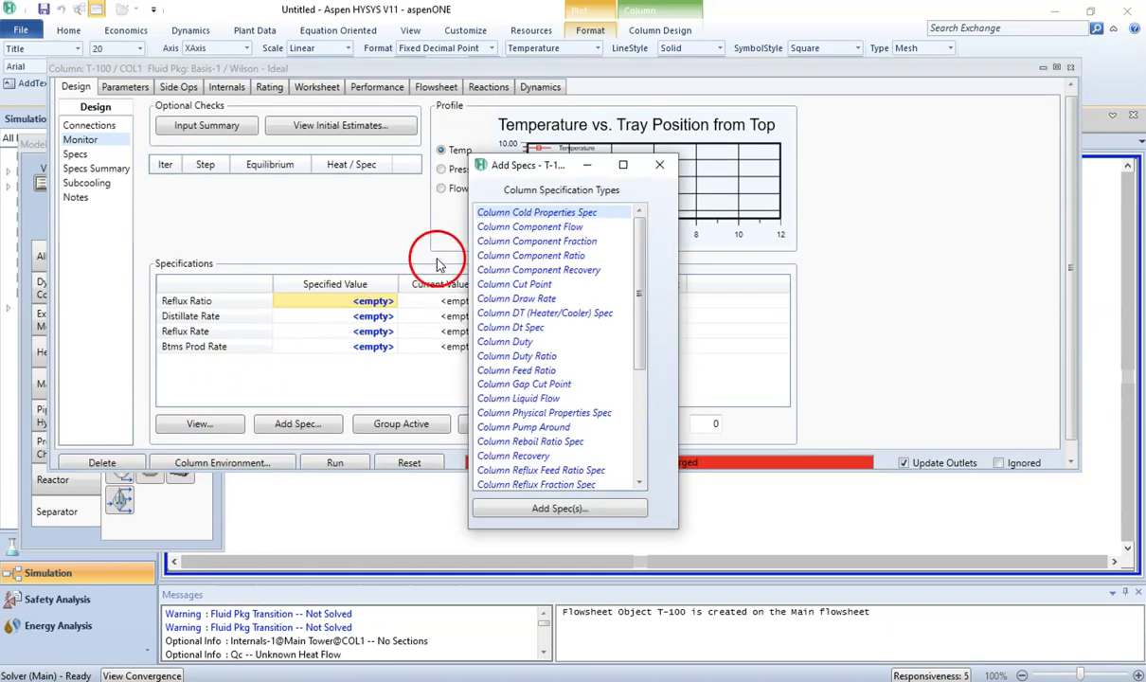
click(559, 242)
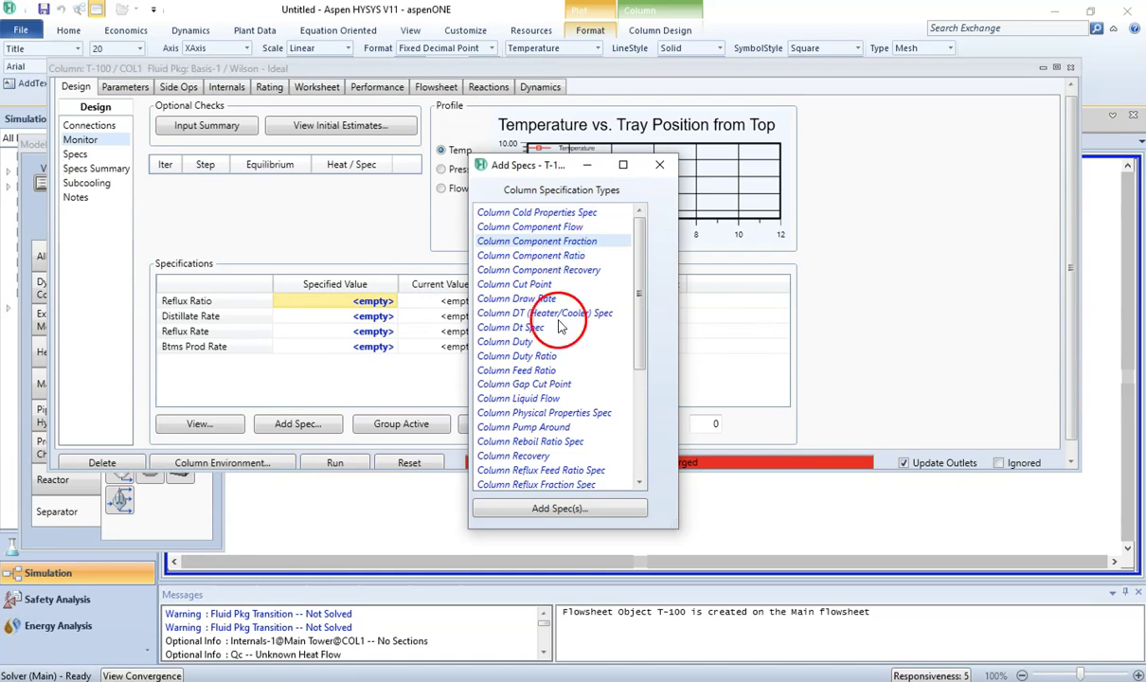
click(569, 509)
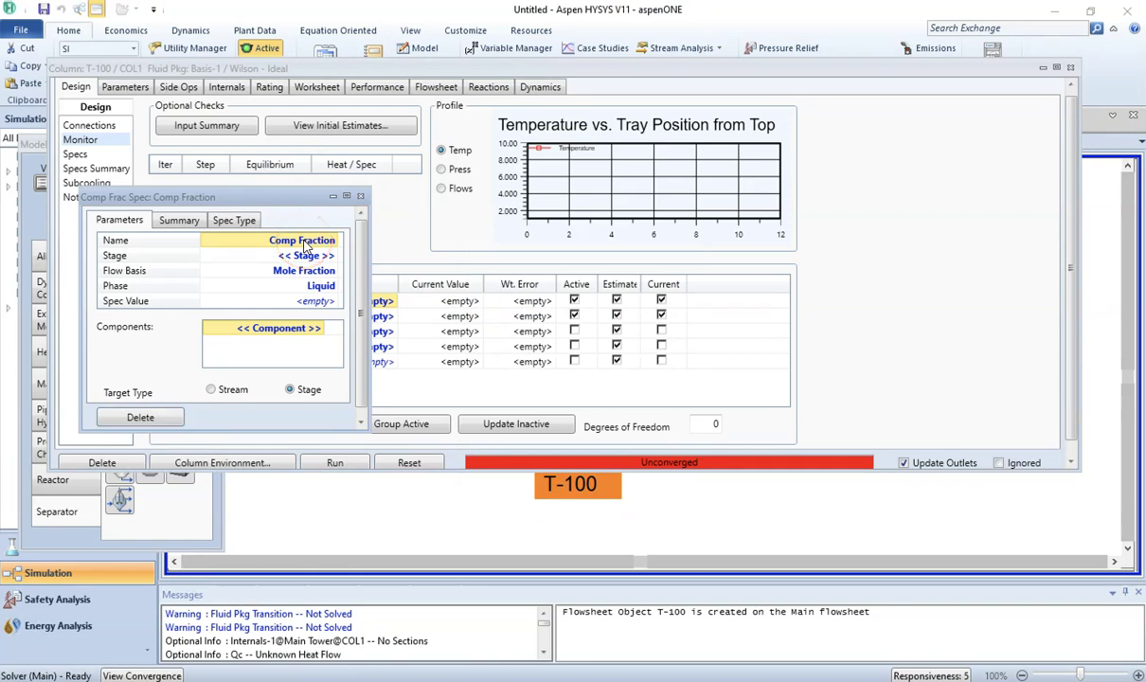
Step: Name the new specification THF Purity, with the Condenser as its stage and Mass Fraction as its flow basis
text(THF Purity)
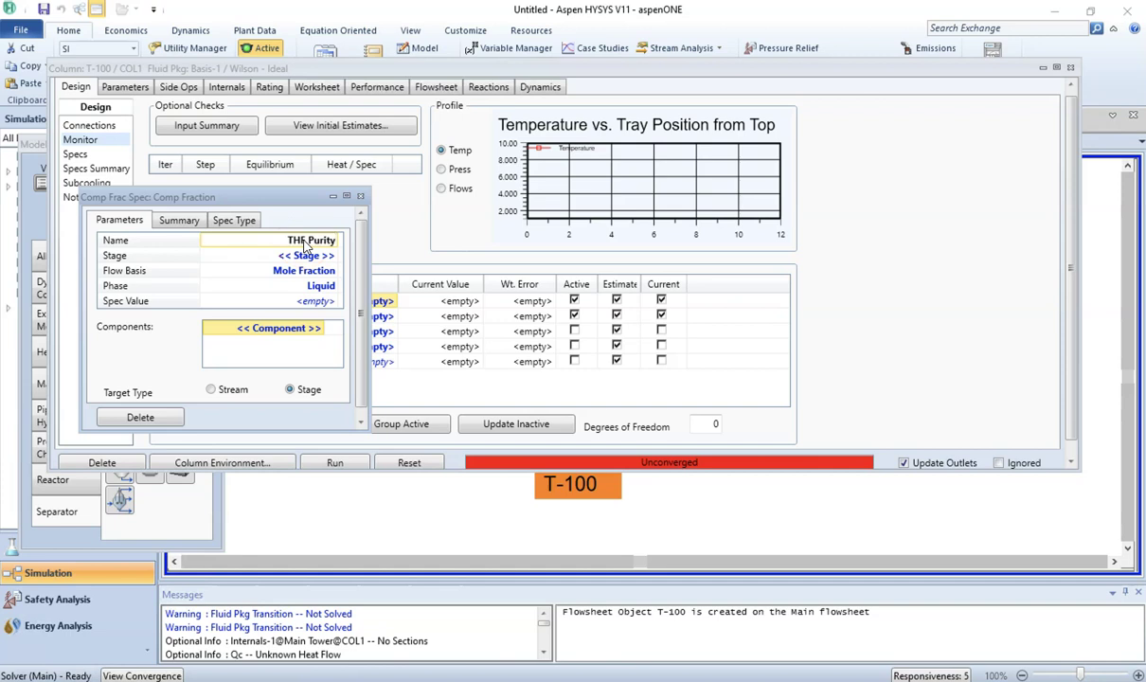
key(Return)
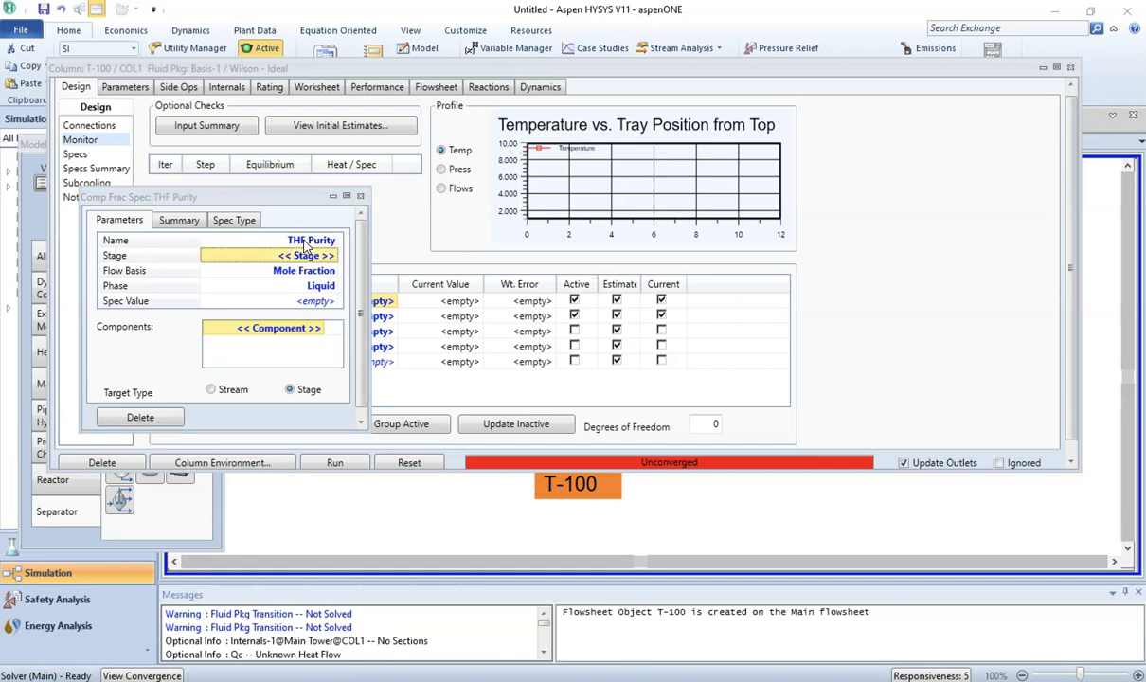
click(327, 256)
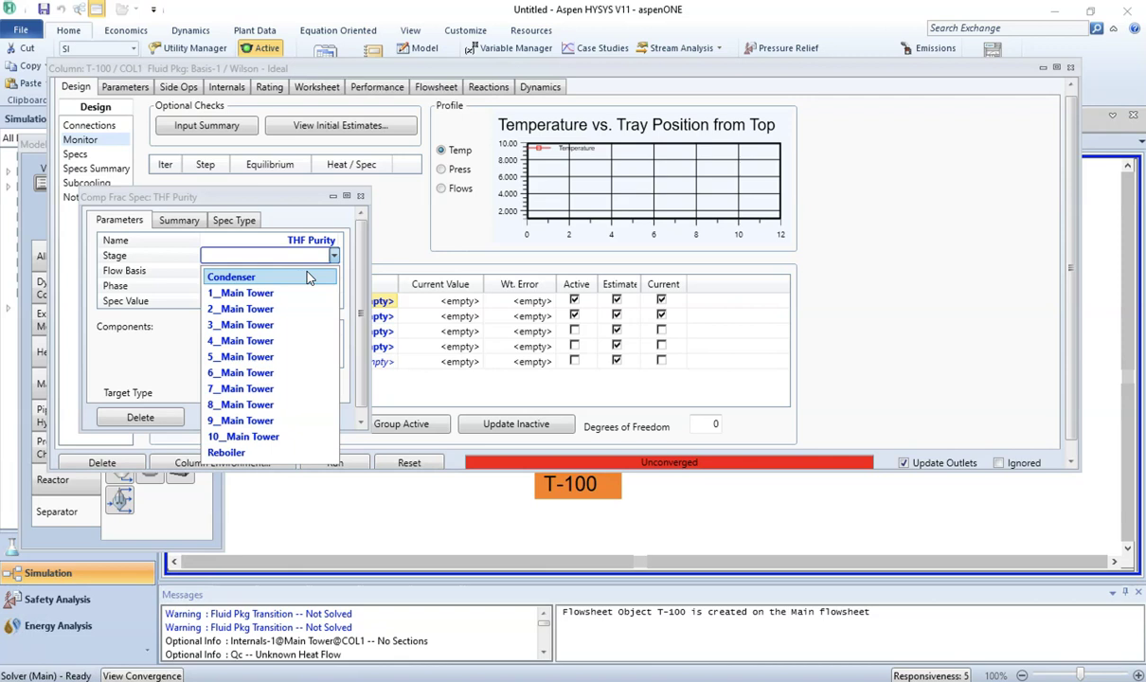
click(307, 277)
click(333, 271)
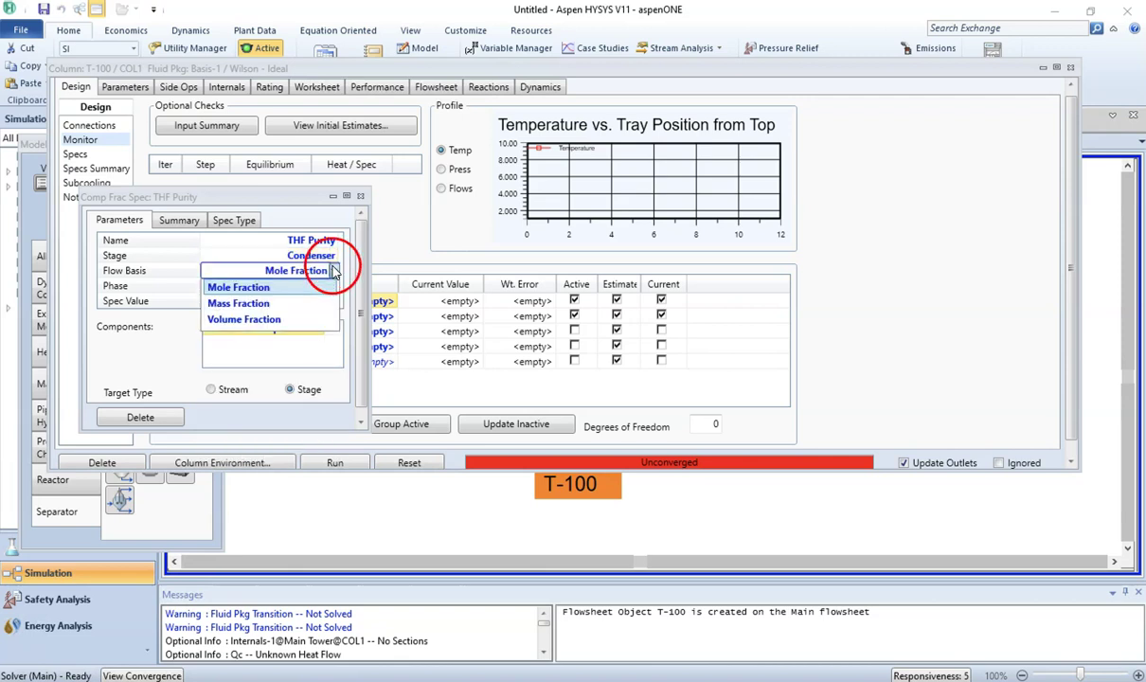
click(310, 303)
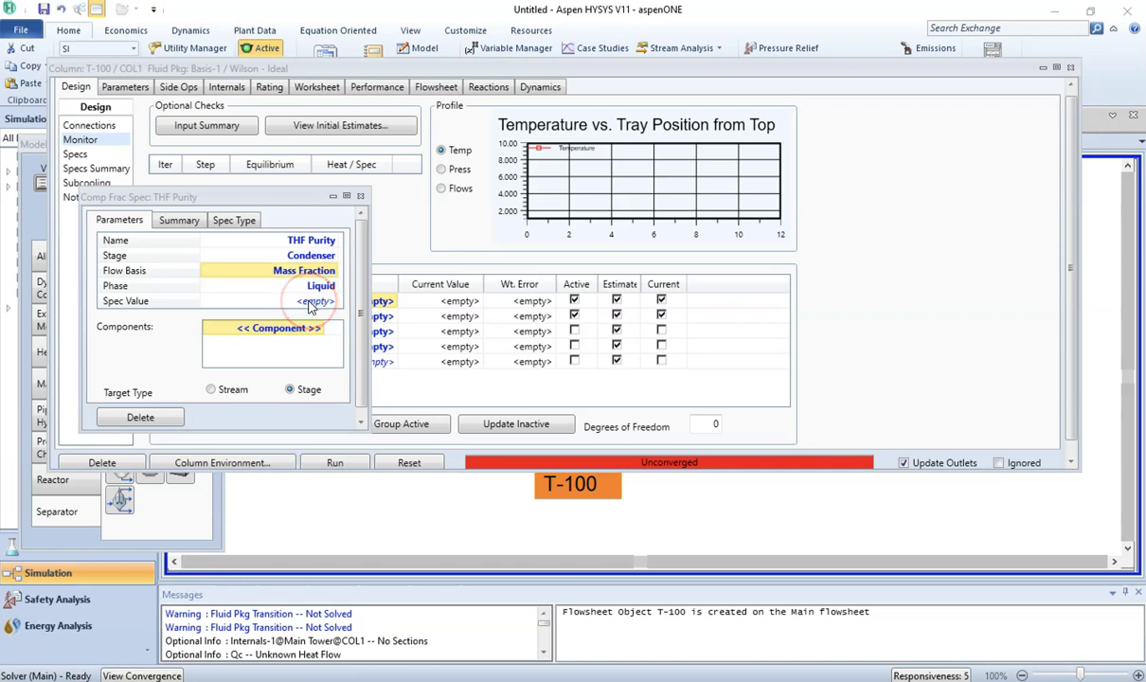
Step: Check the THF purity requirement in the Workbook 12 PDF, and in Aspen HYSYS set the THF Purity spec value to 0.995
click(326, 303)
click(321, 333)
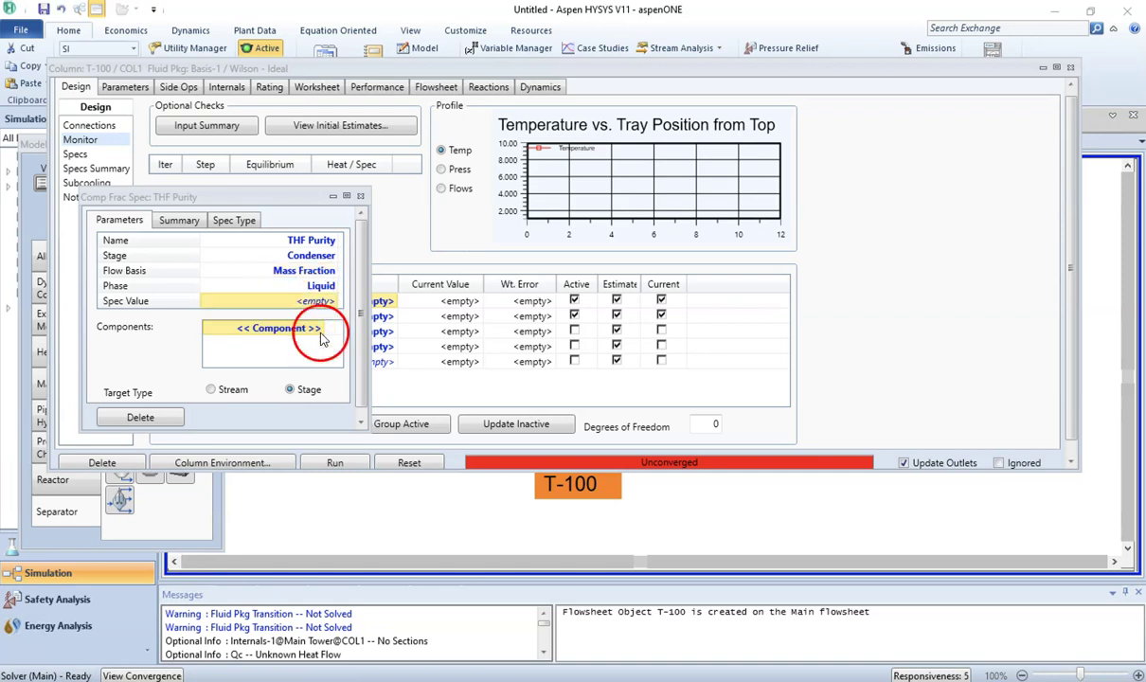
mouse_move(366, 598)
click(415, 598)
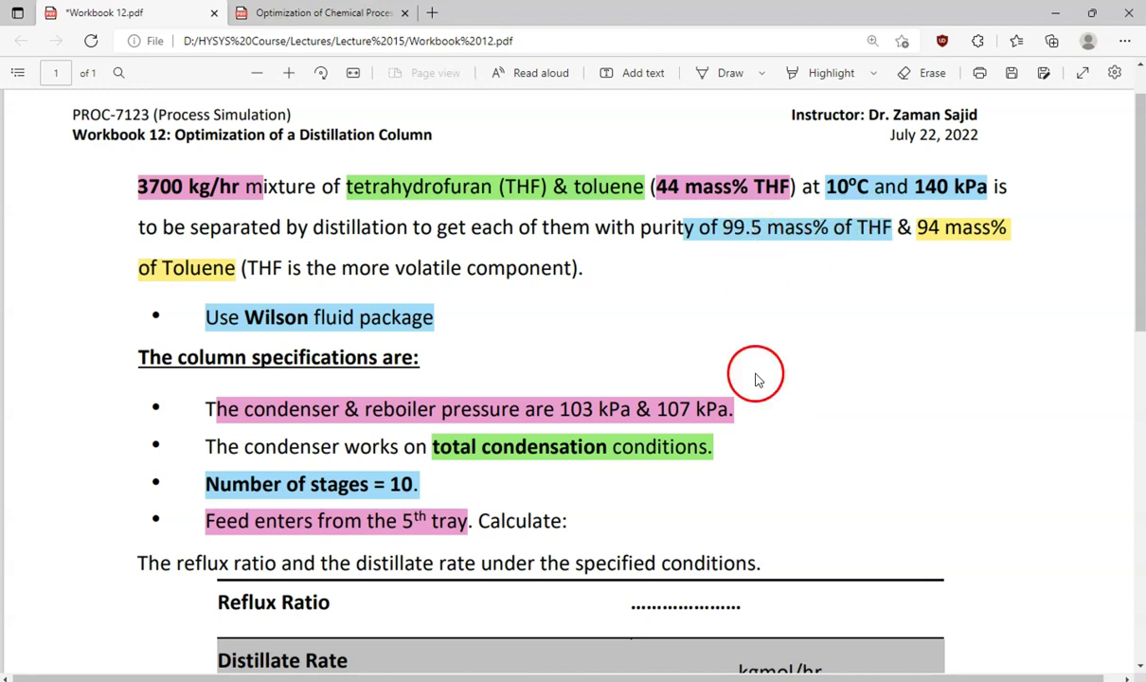
mouse_move(652, 671)
click(778, 634)
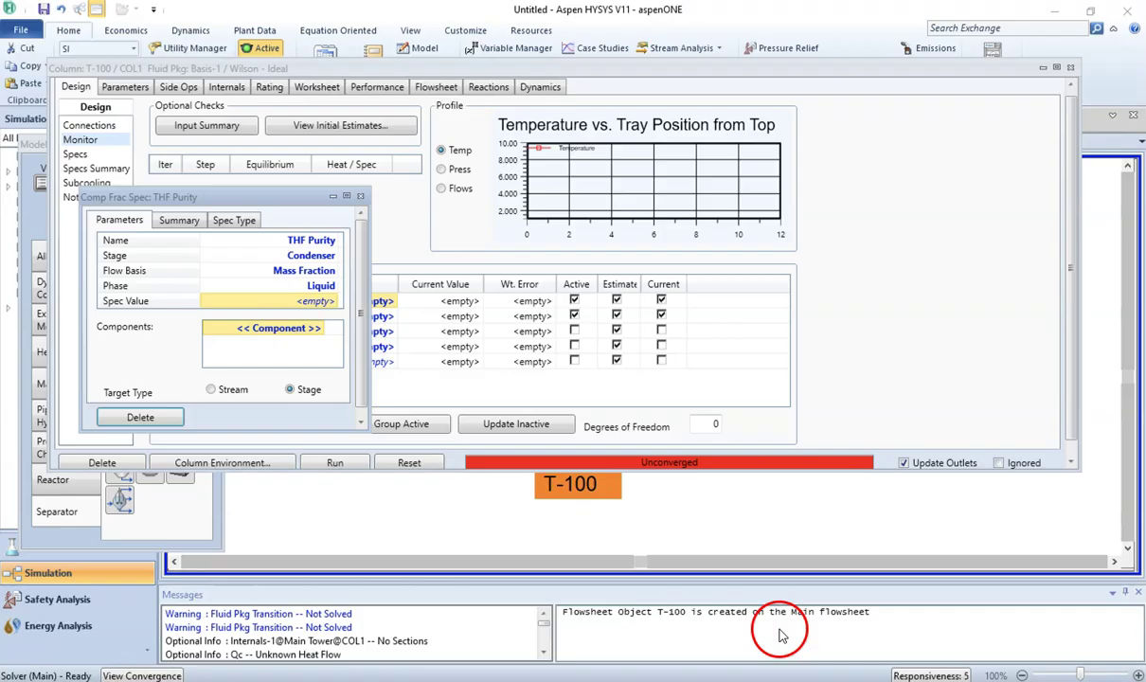
click(332, 301)
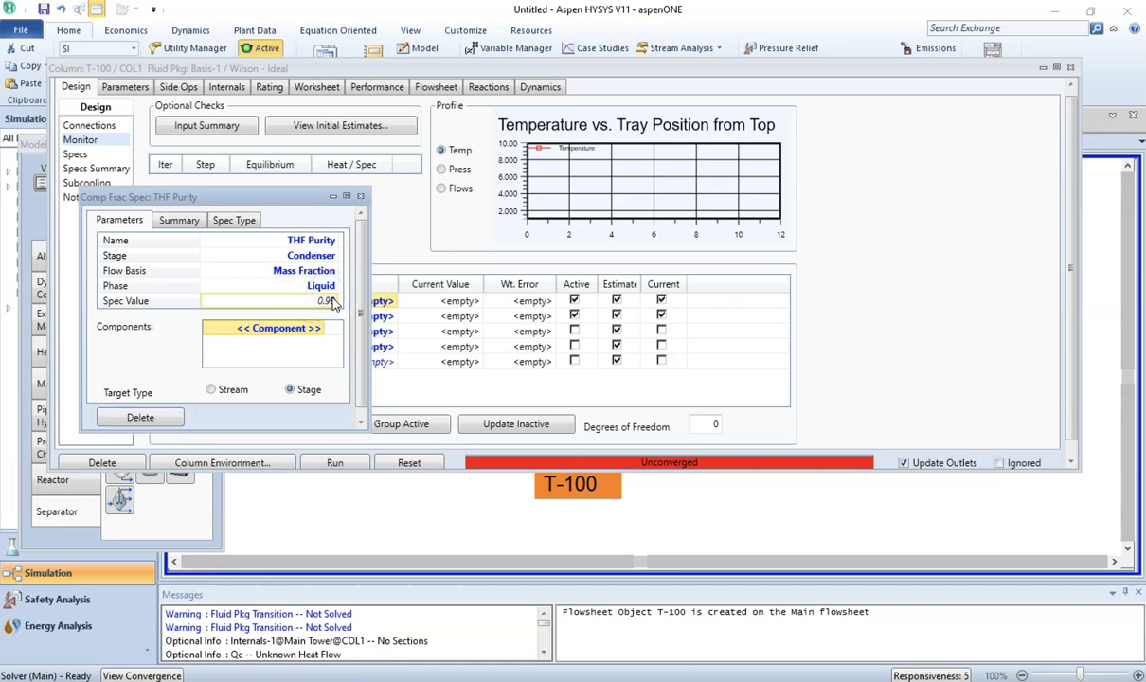
text(0.995)
key(Return)
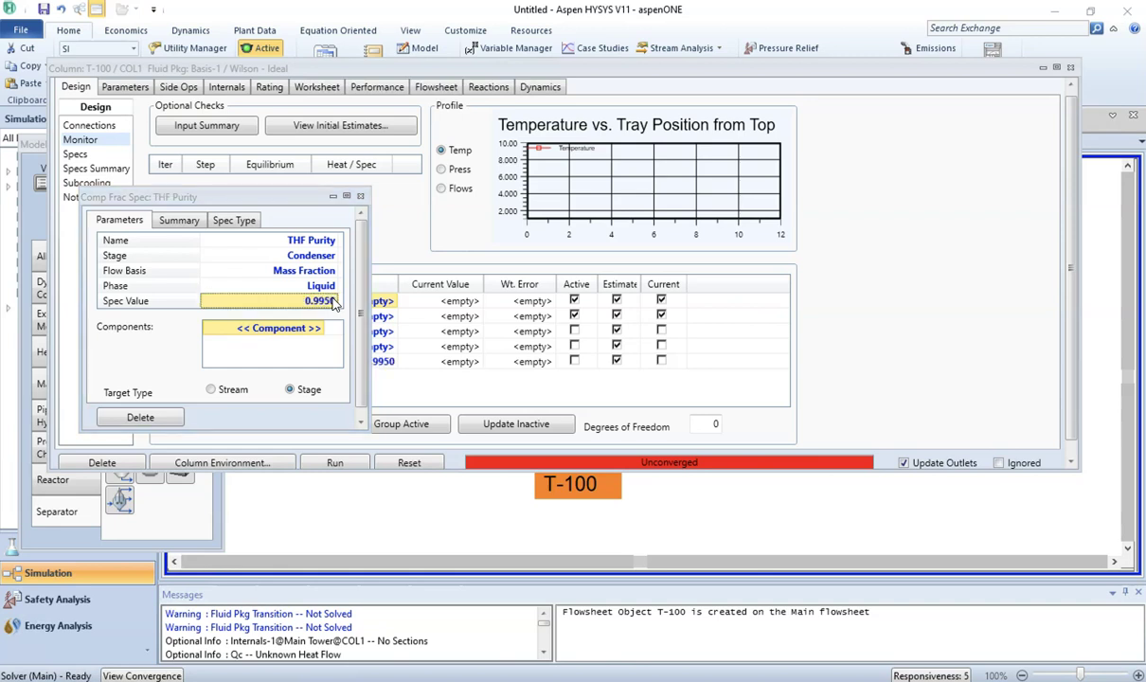
Step: Assign TetraHyFuran as the component of the THF Purity specification and close its window
click(325, 331)
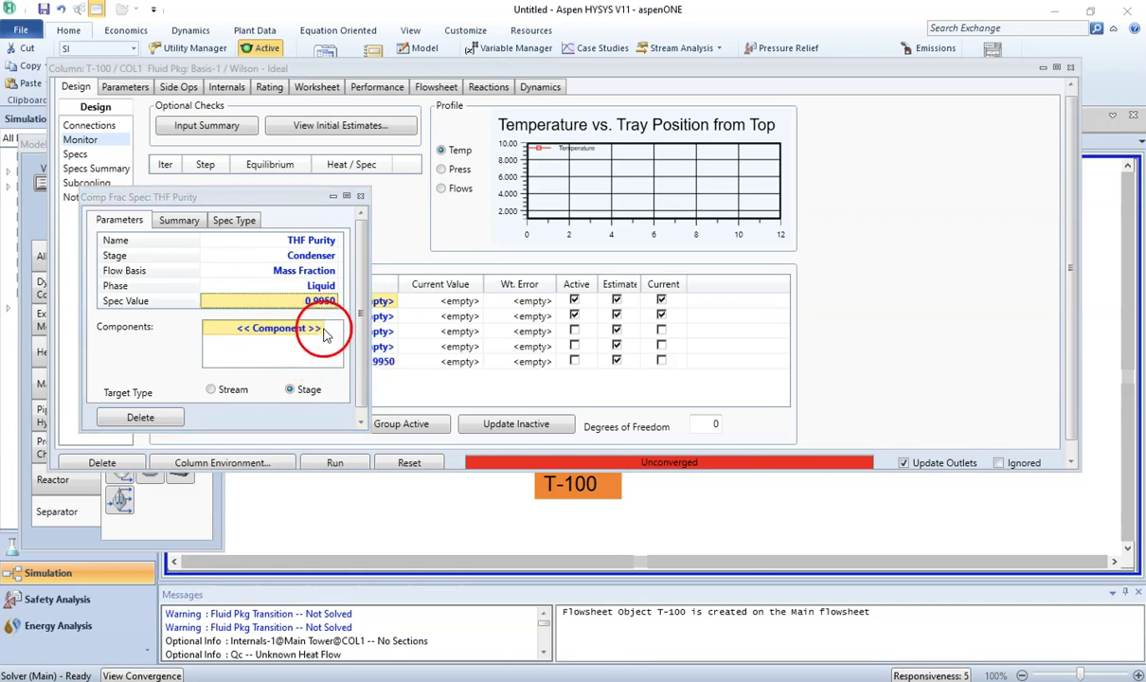
click(324, 332)
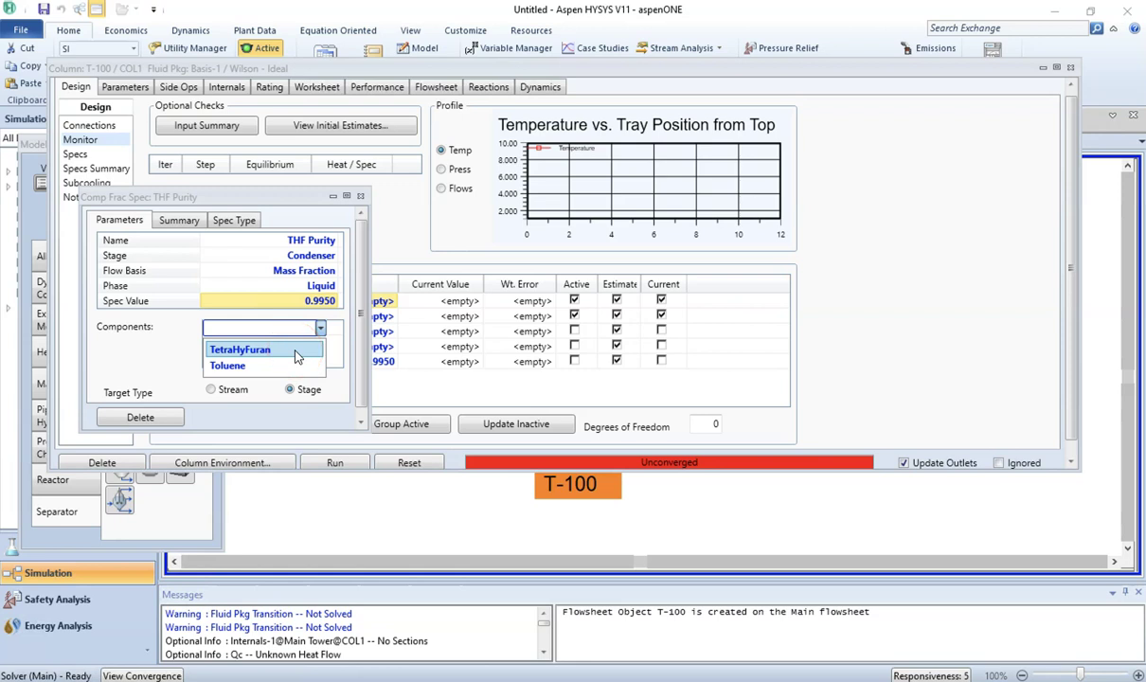
click(297, 356)
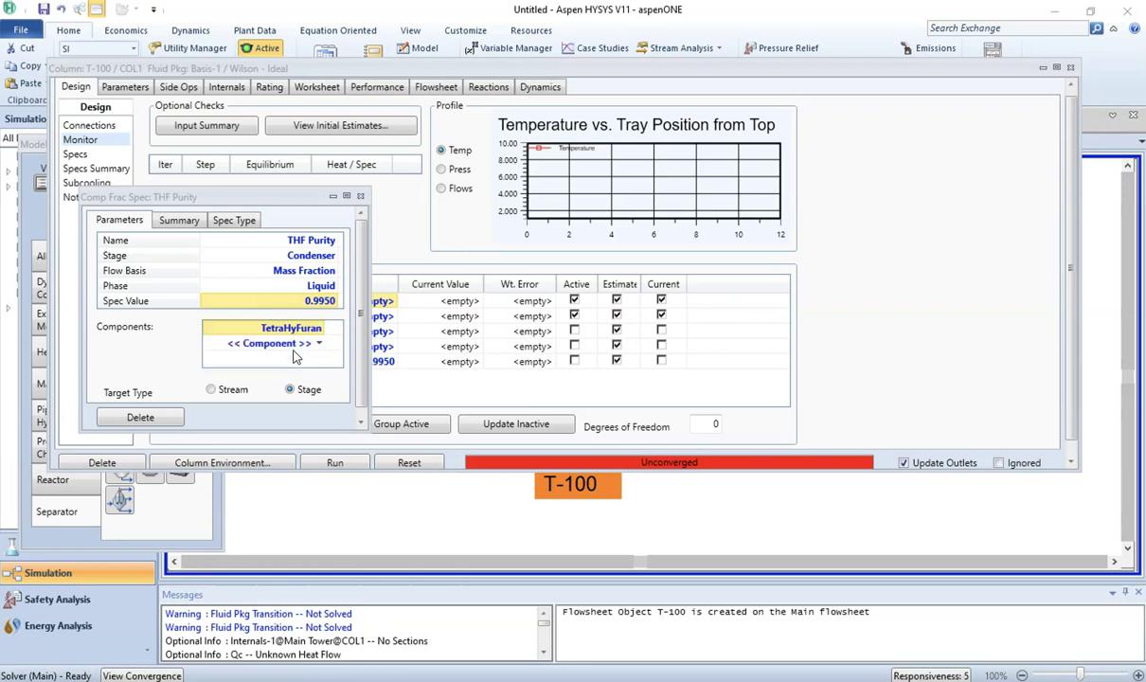
click(361, 198)
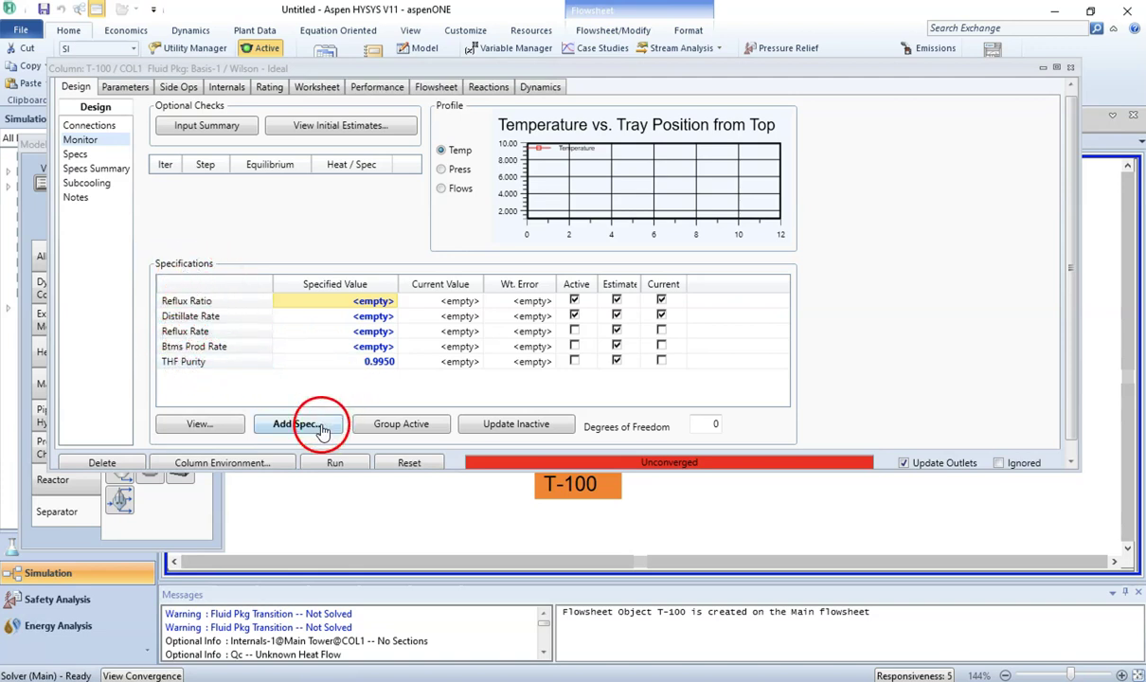
Step: Consult the purity requirements in the Workbook 12 PDF, and in Aspen HYSYS add a second Column Component Fraction specification to T-100
mouse_move(371, 681)
click(464, 618)
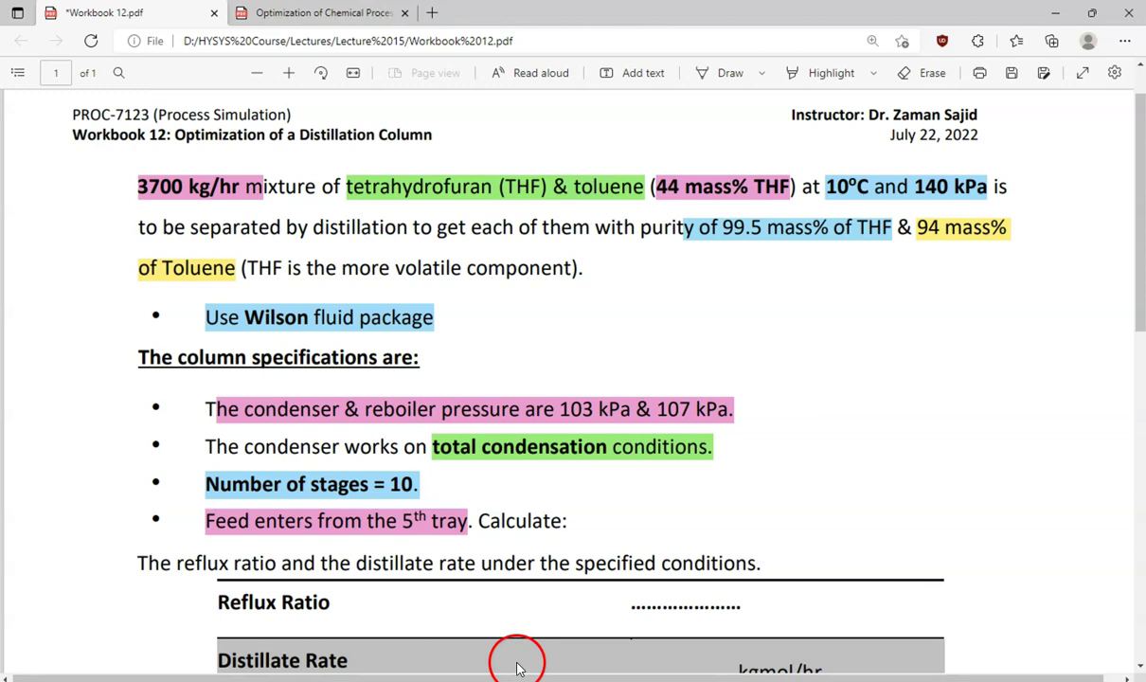
mouse_move(602, 681)
click(730, 648)
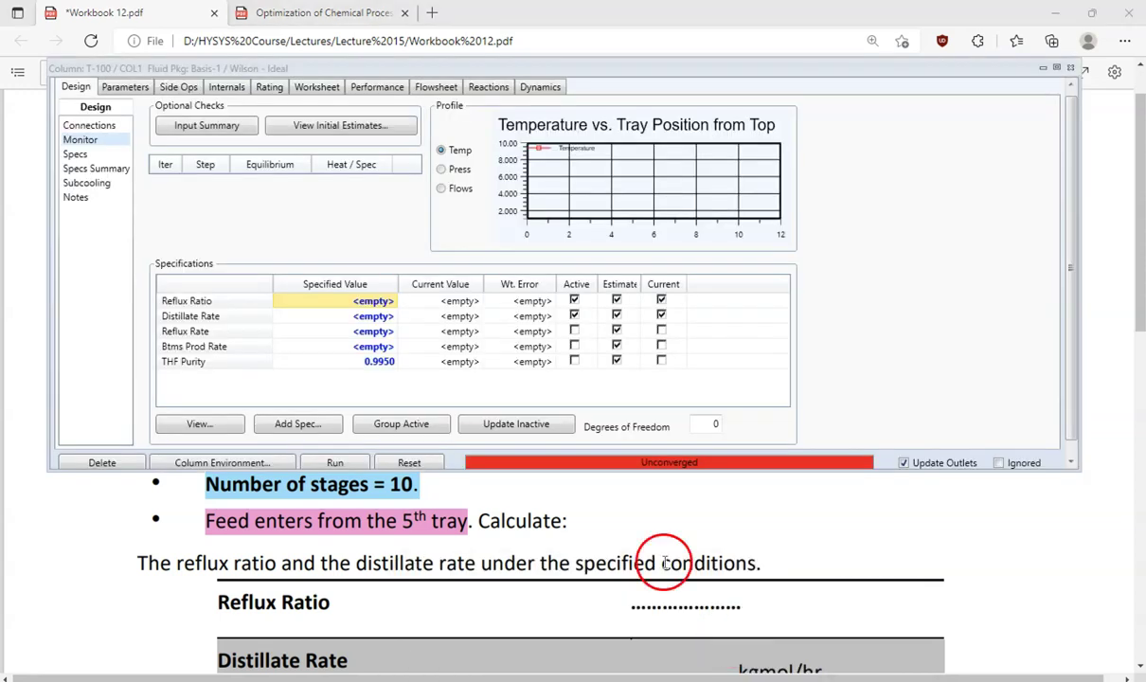
click(295, 423)
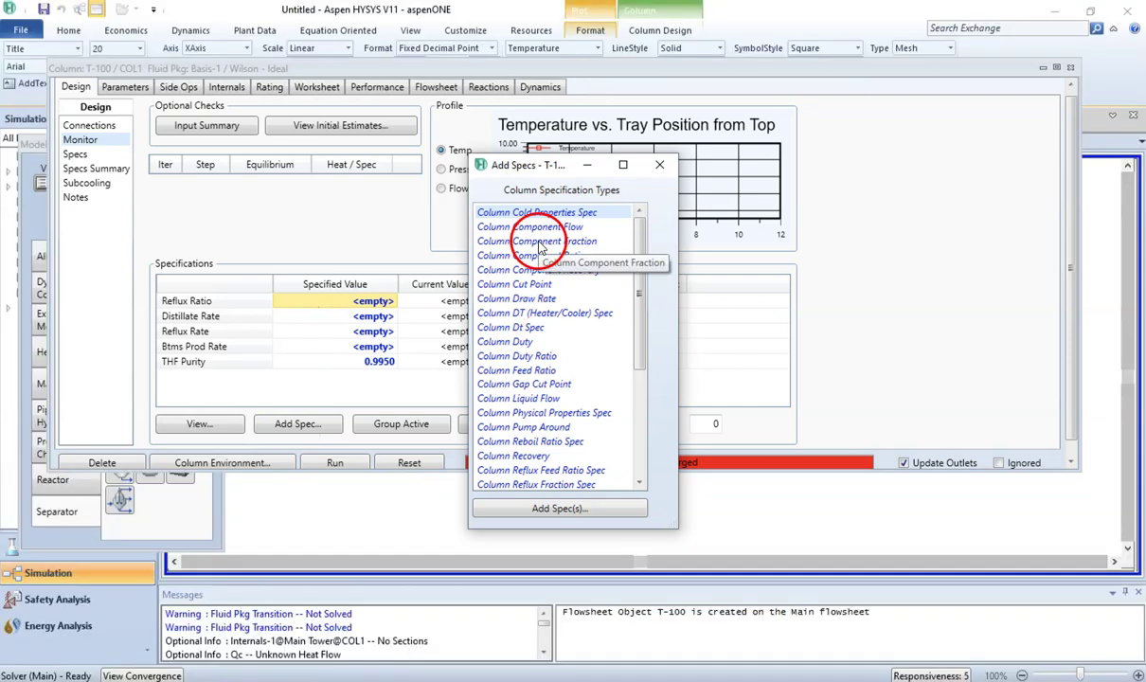
click(540, 242)
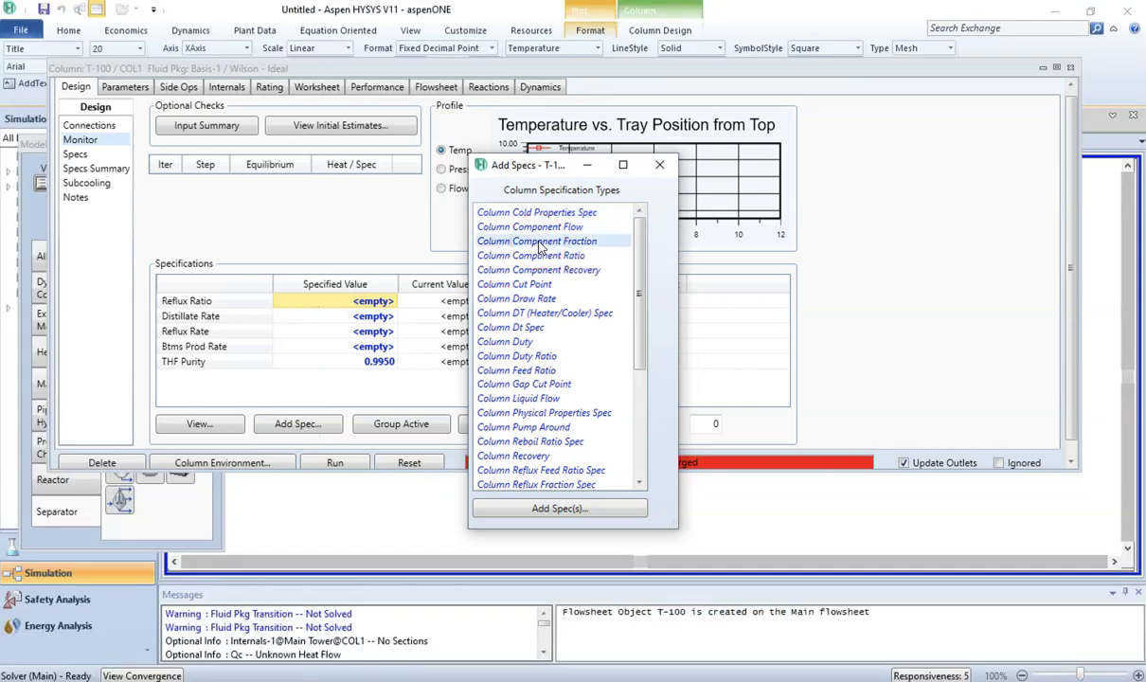
click(573, 243)
click(559, 508)
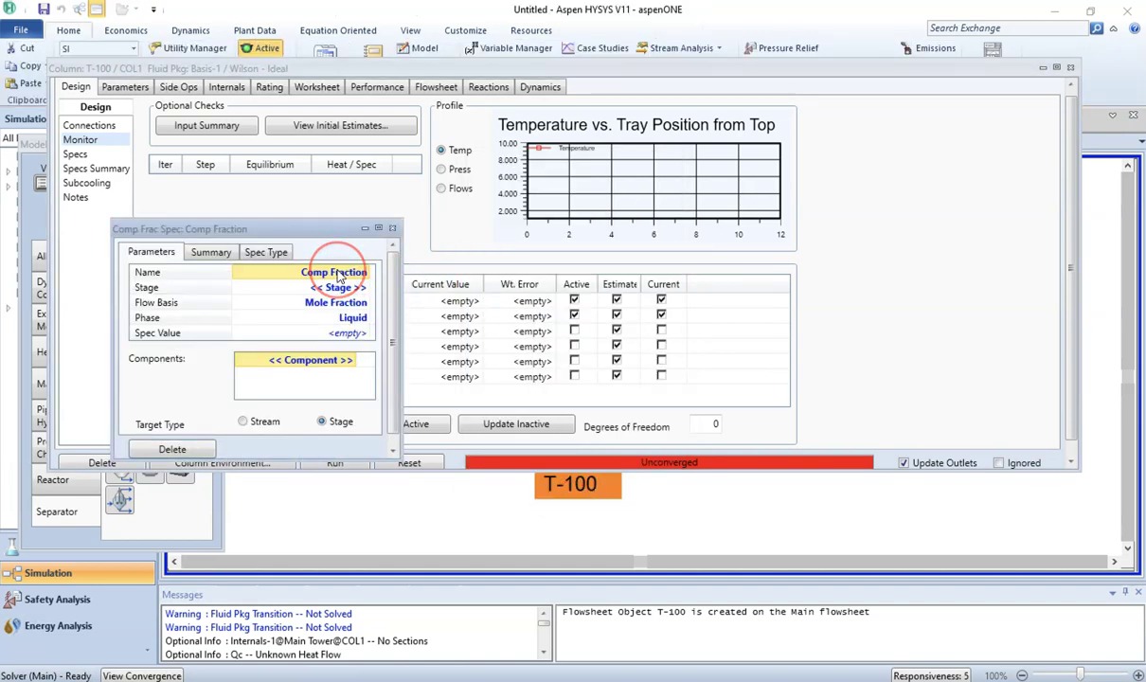
Step: Name the second specification Toluene Purity, with the Reboiler as its stage and Mass Fraction as its flow basis
text(Toluene Purity)
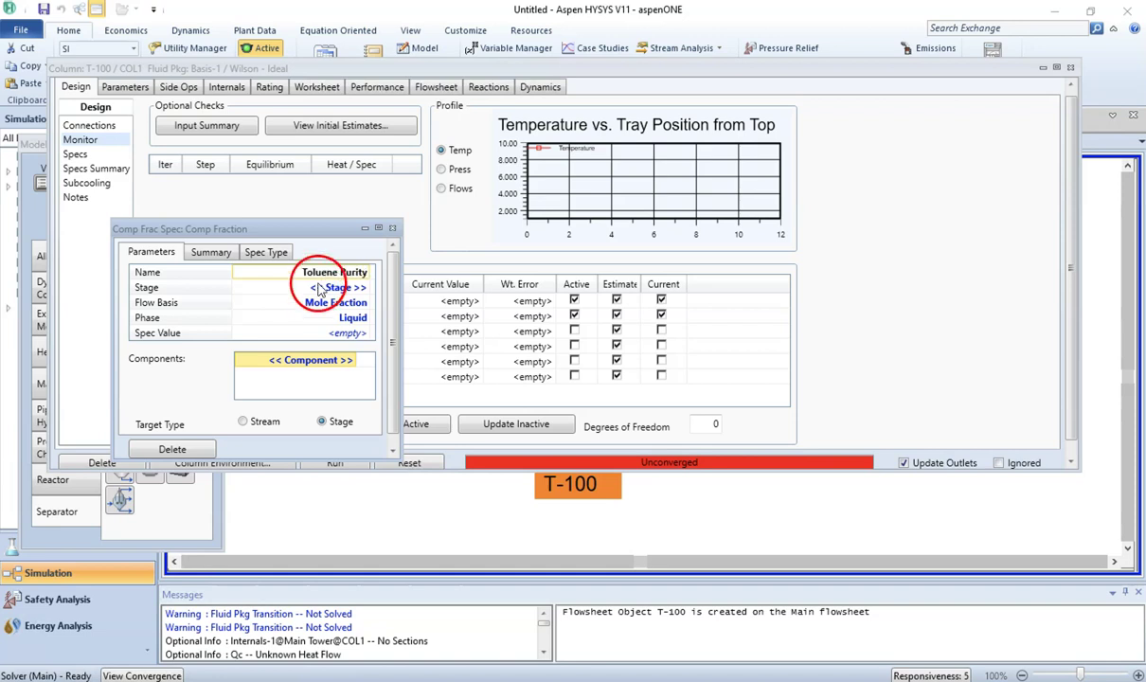
click(361, 289)
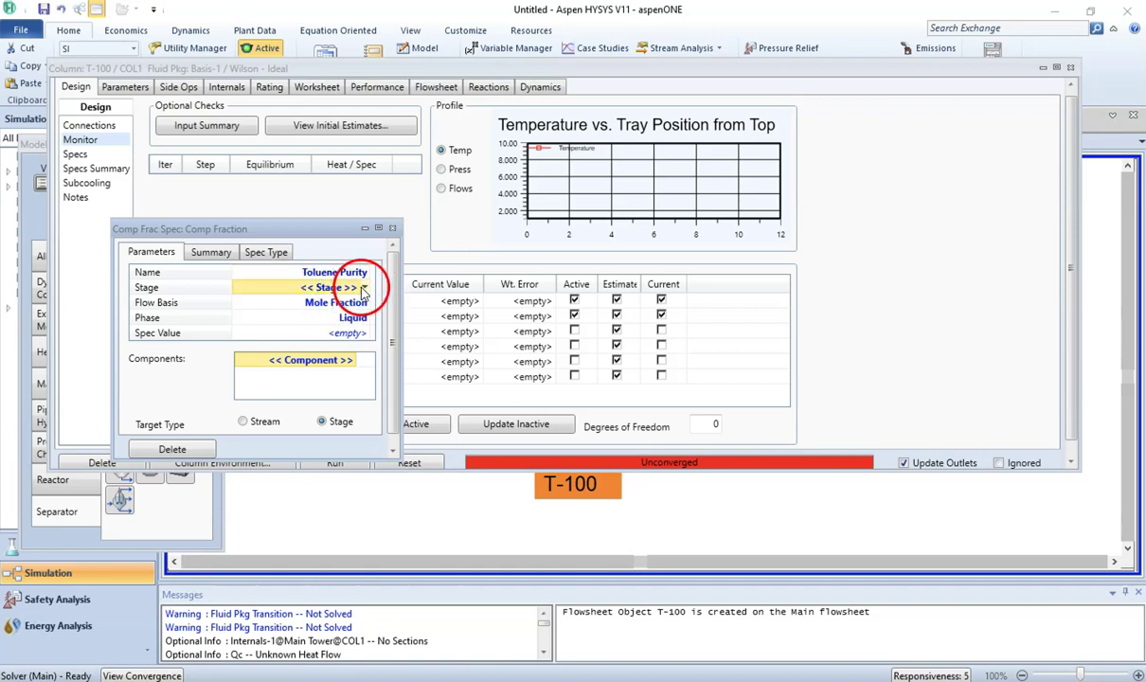
click(364, 288)
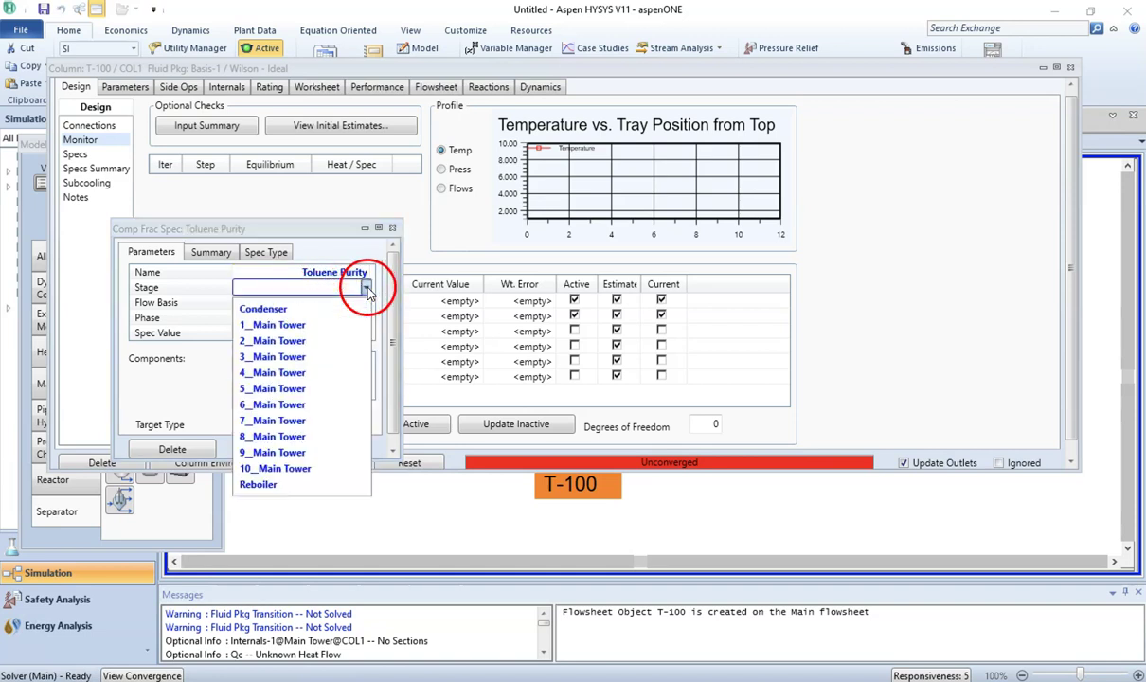
click(299, 484)
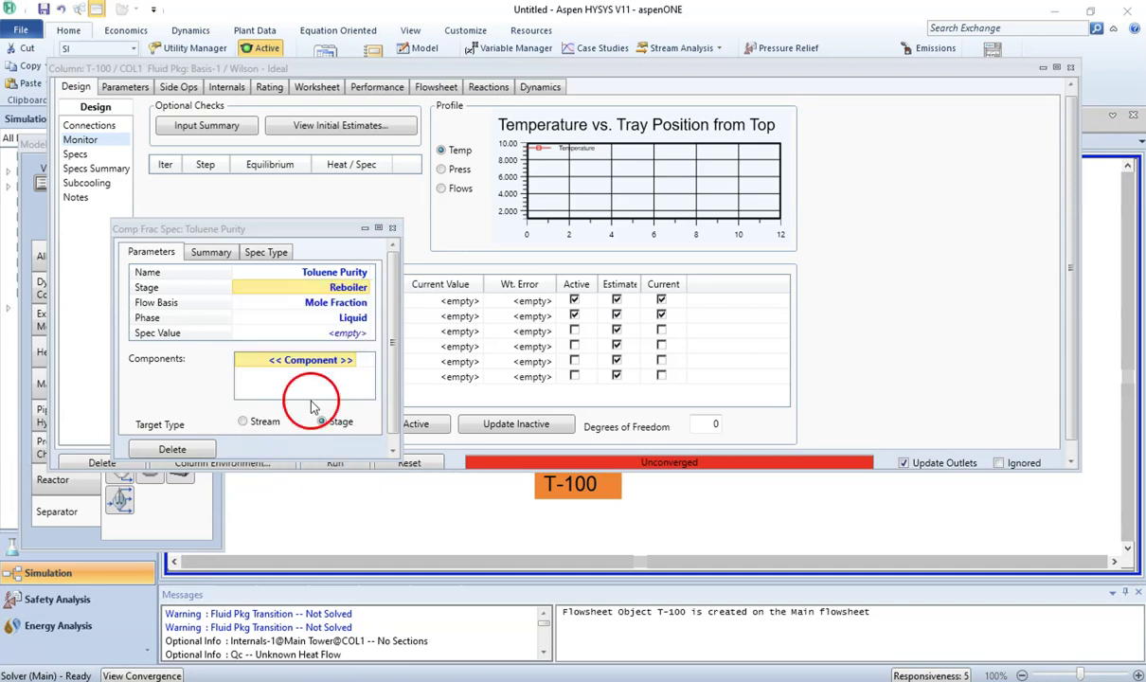
click(365, 303)
click(317, 334)
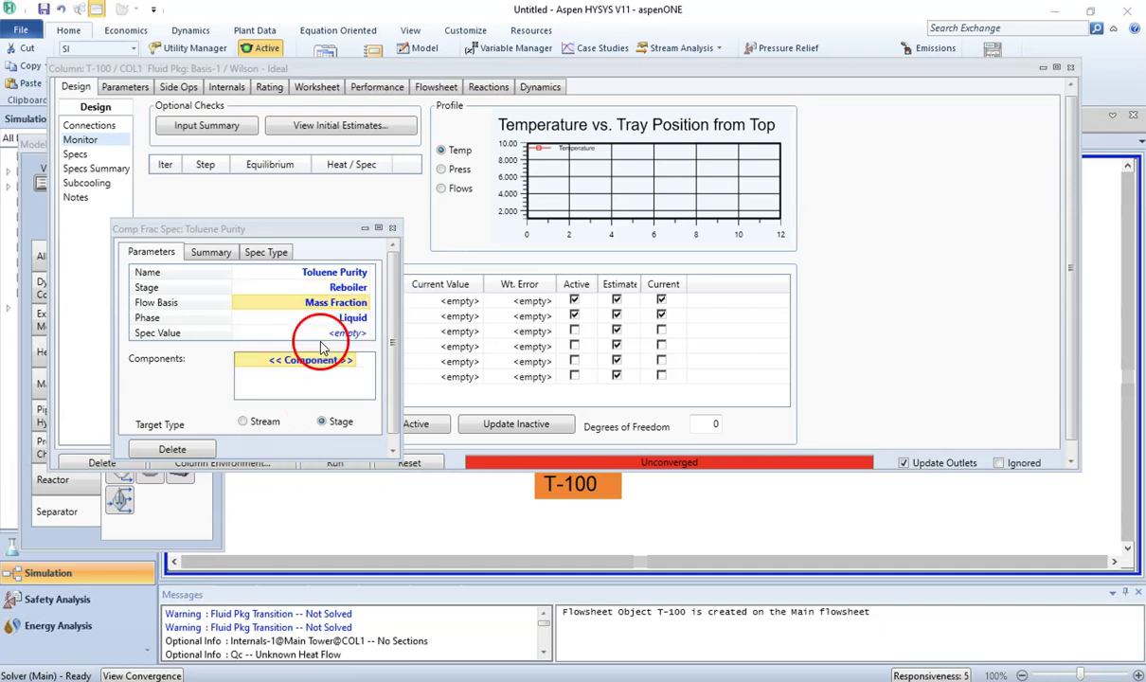
Step: Check the toluene purity requirement in the Workbook 12 PDF, and in Aspen HYSYS set the Toluene Purity spec value to 0.94
mouse_move(371, 678)
click(423, 663)
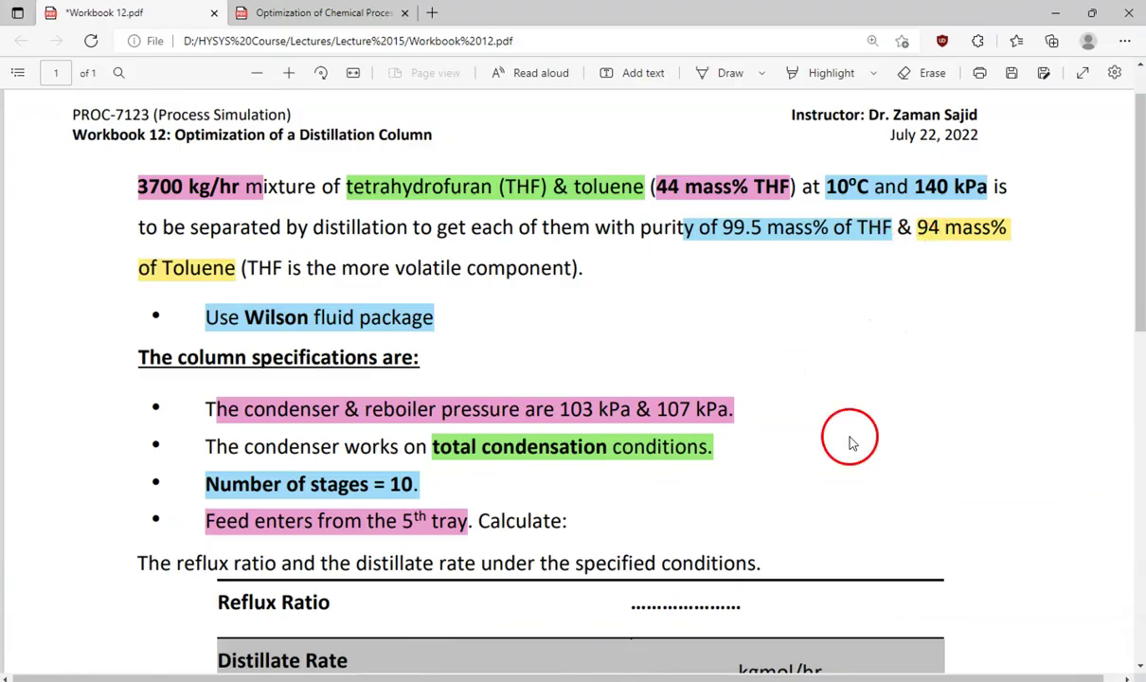
mouse_move(668, 675)
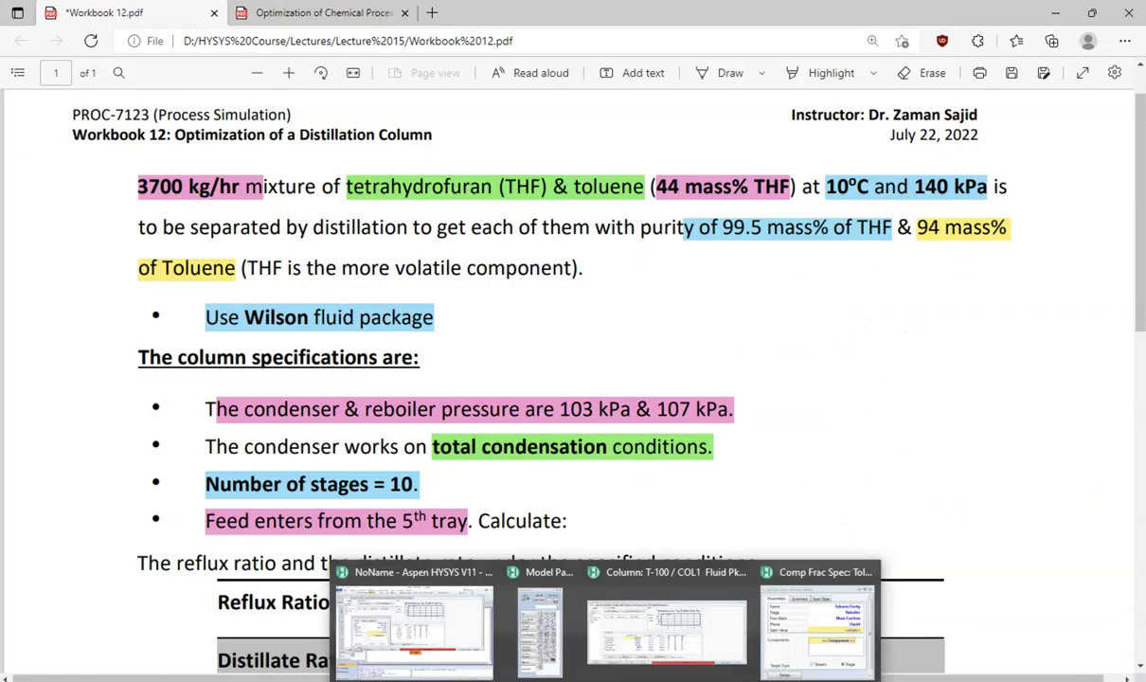
click(792, 637)
click(351, 334)
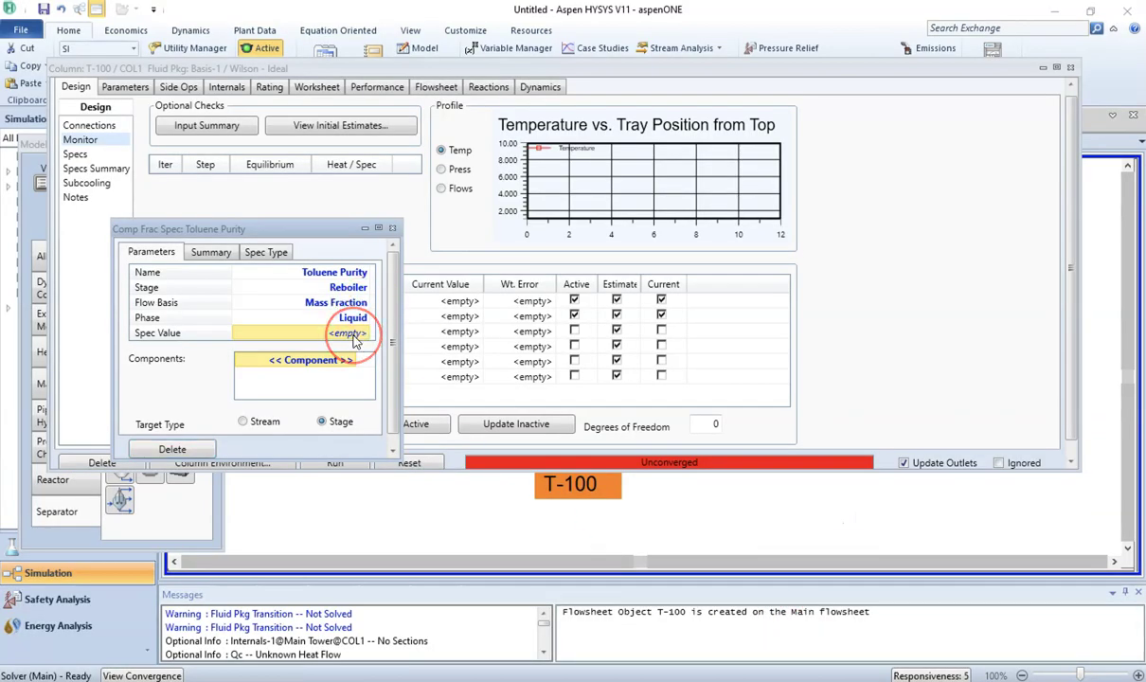
text(0.94)
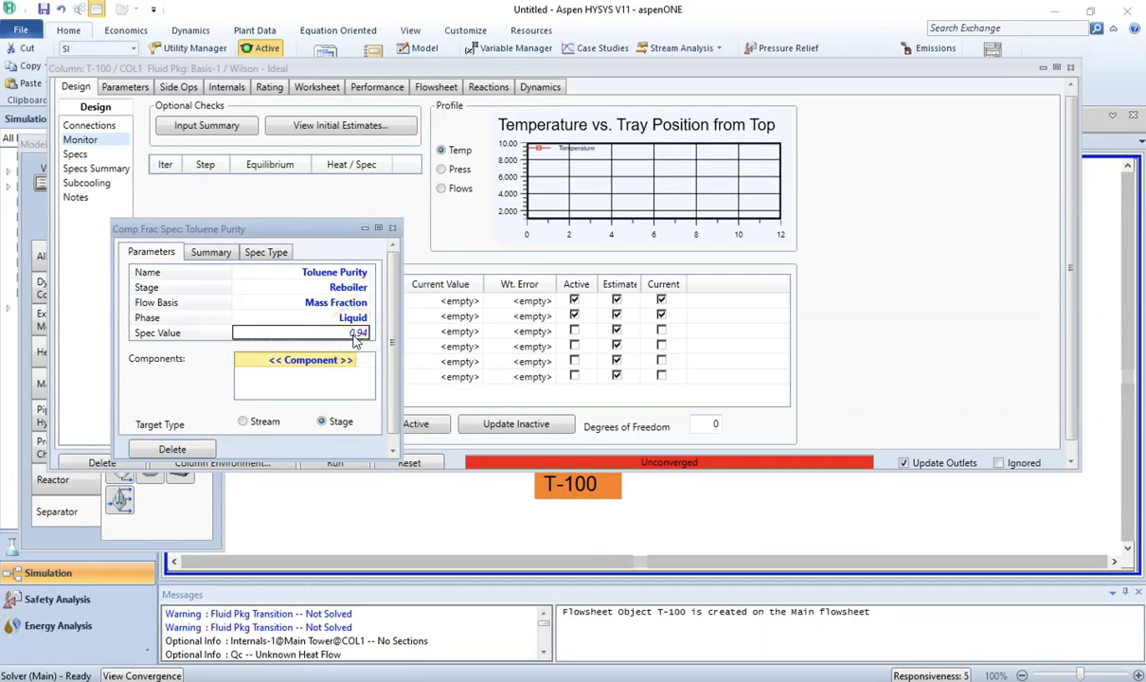
key(Return)
Step: Assign Toluene as the component of the Toluene Purity specification and close its window
click(353, 363)
click(353, 363)
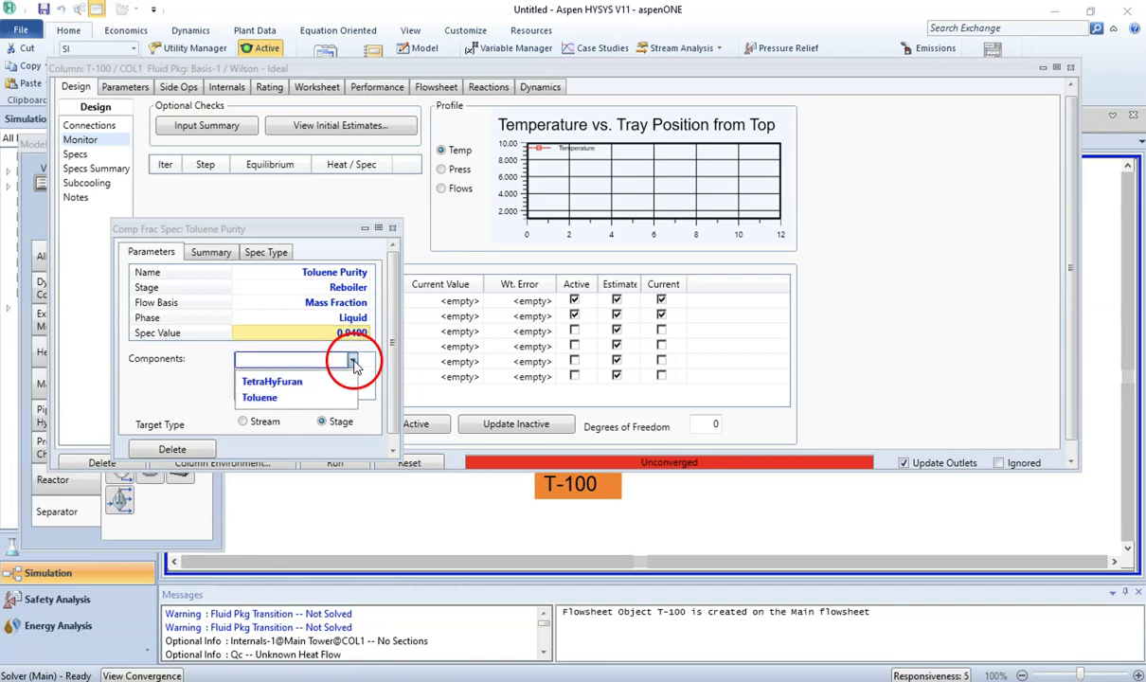
click(323, 397)
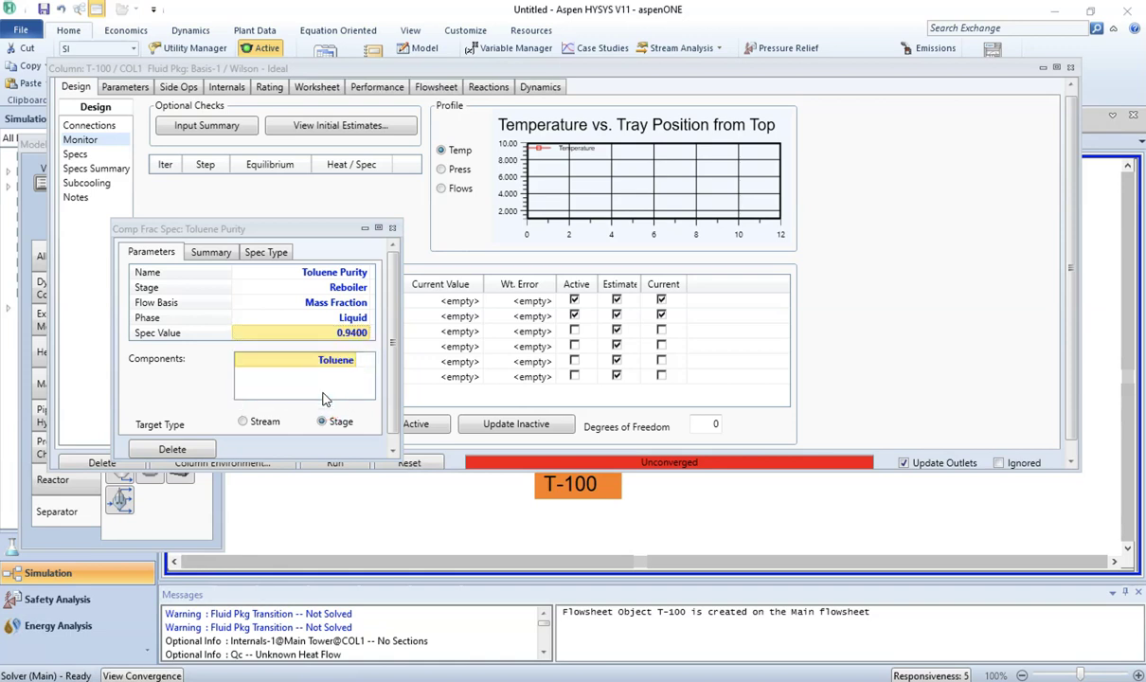
click(393, 228)
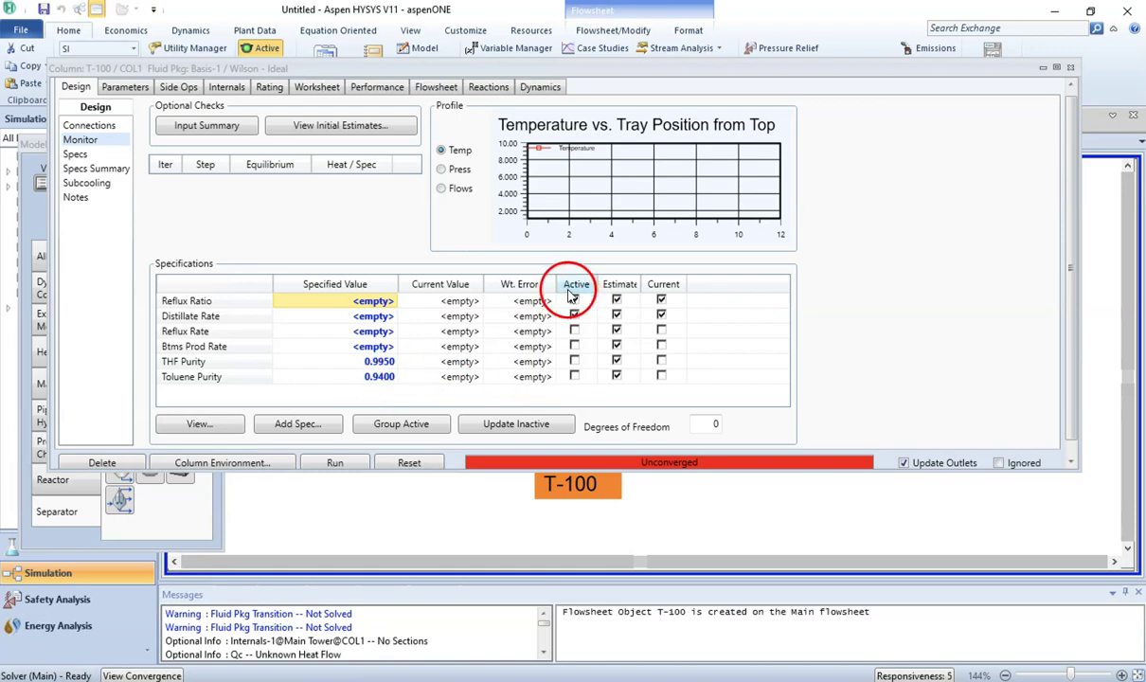
Step: Activate the THF Purity and Toluene Purity specifications of T-100, and look up the requested reflux ratio and distillate rate results in the Workbook 12 PDF
click(574, 363)
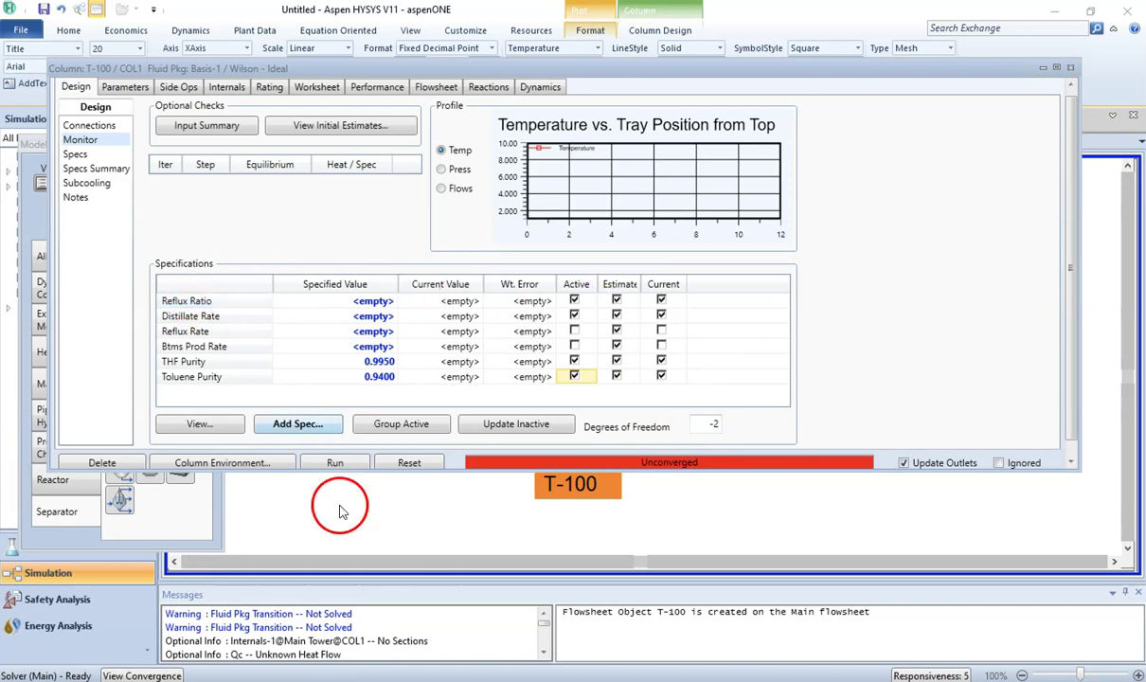
mouse_move(410, 681)
click(442, 649)
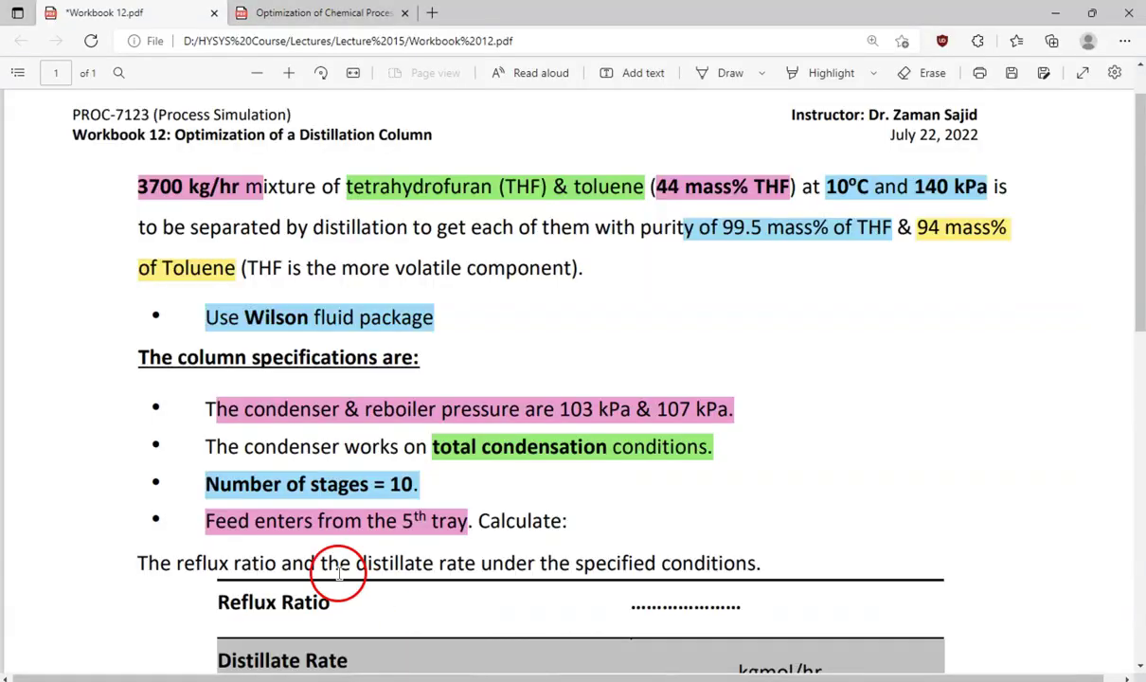
scroll(372, 530, down, 2)
drag(348, 497, 223, 488)
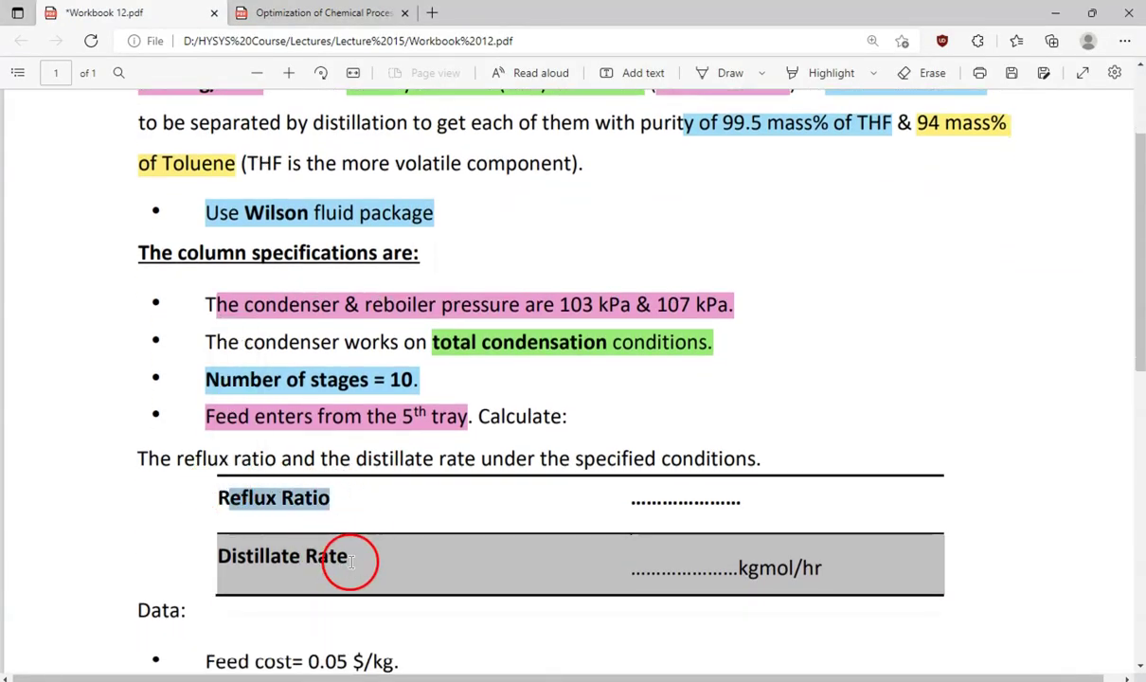
drag(350, 557, 198, 552)
Step: Back in Aspen HYSYS, deactivate the Reflux Ratio and Distillate Rate specifications of T-100 and close the column window
mouse_move(620, 674)
click(689, 637)
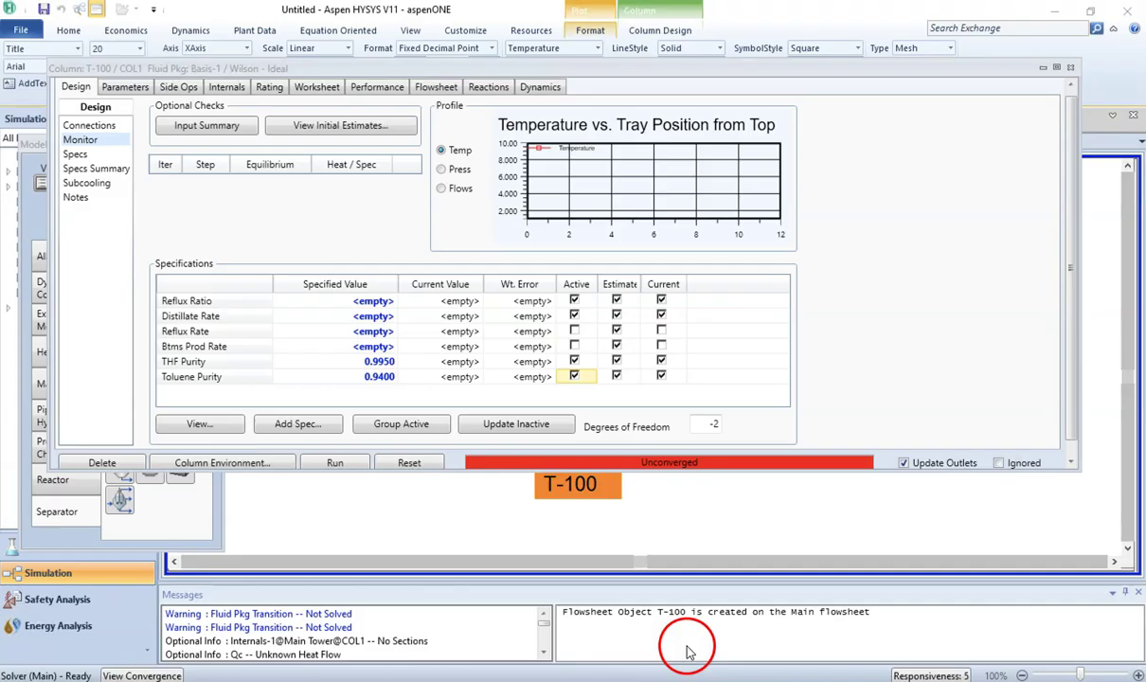
click(575, 301)
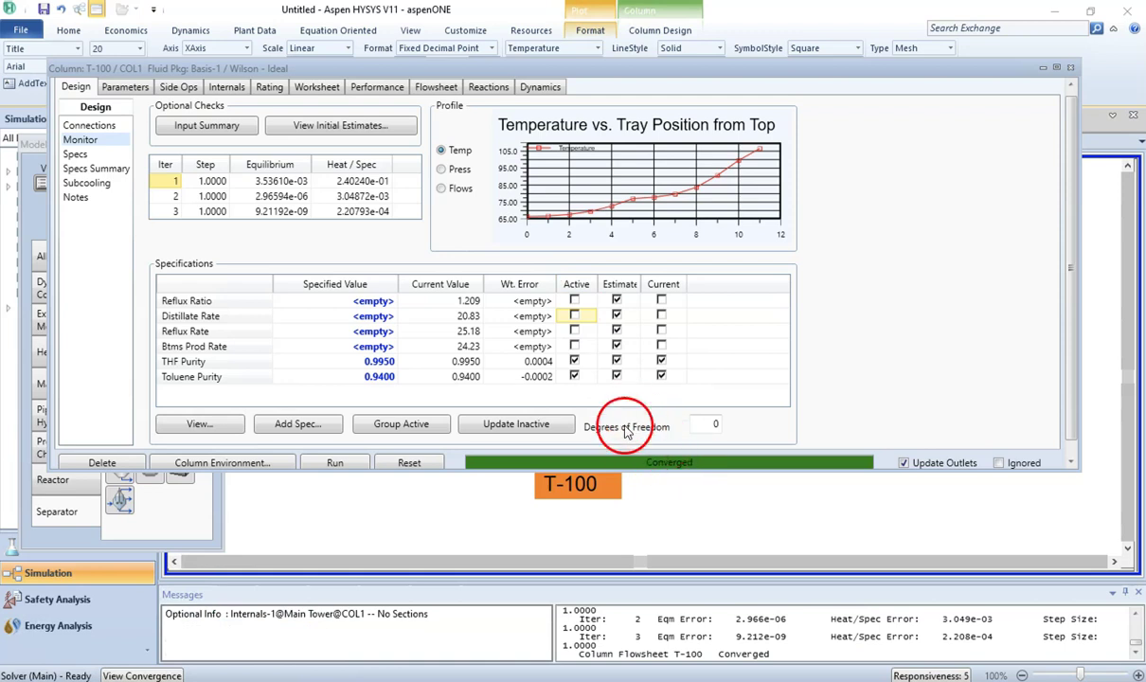
drag(662, 471, 662, 501)
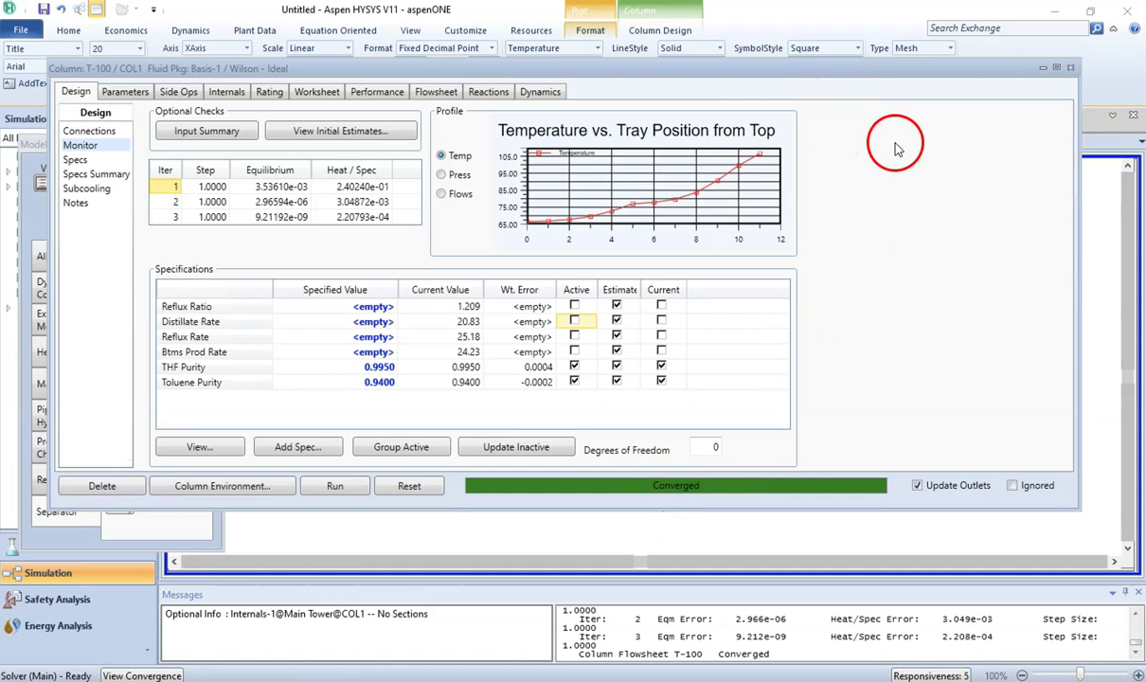
click(1071, 69)
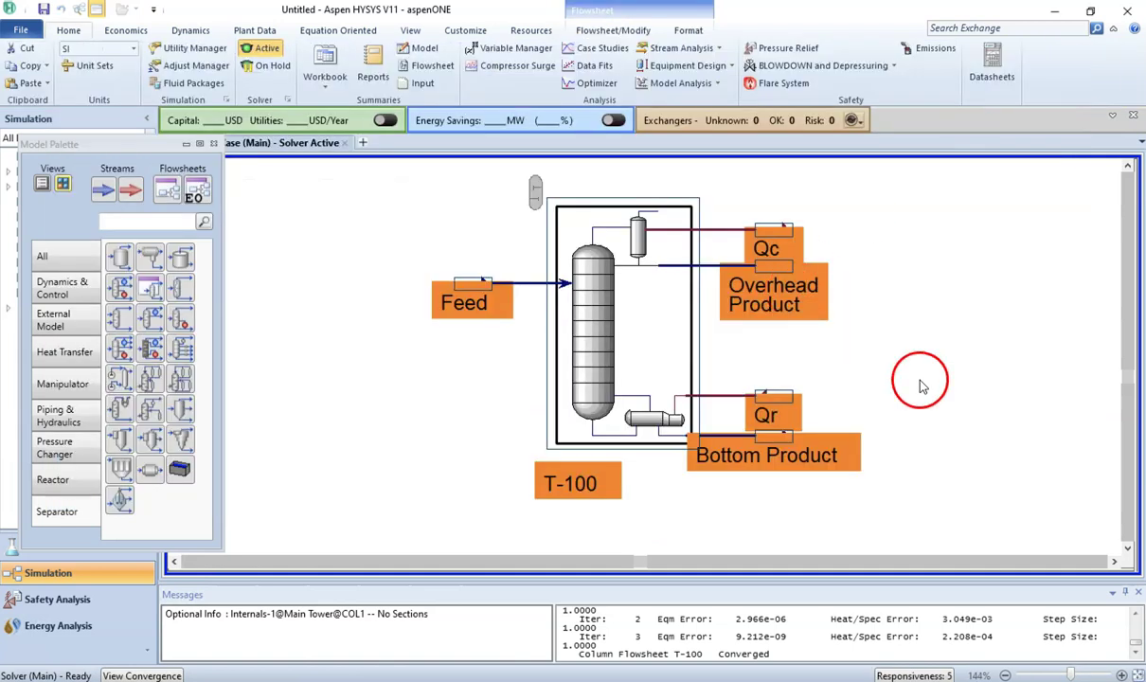
Step: Open the Optimizer, move its window clear of the flowsheet's lower area, and show its adjusted variables
scroll(919, 379, up, 2)
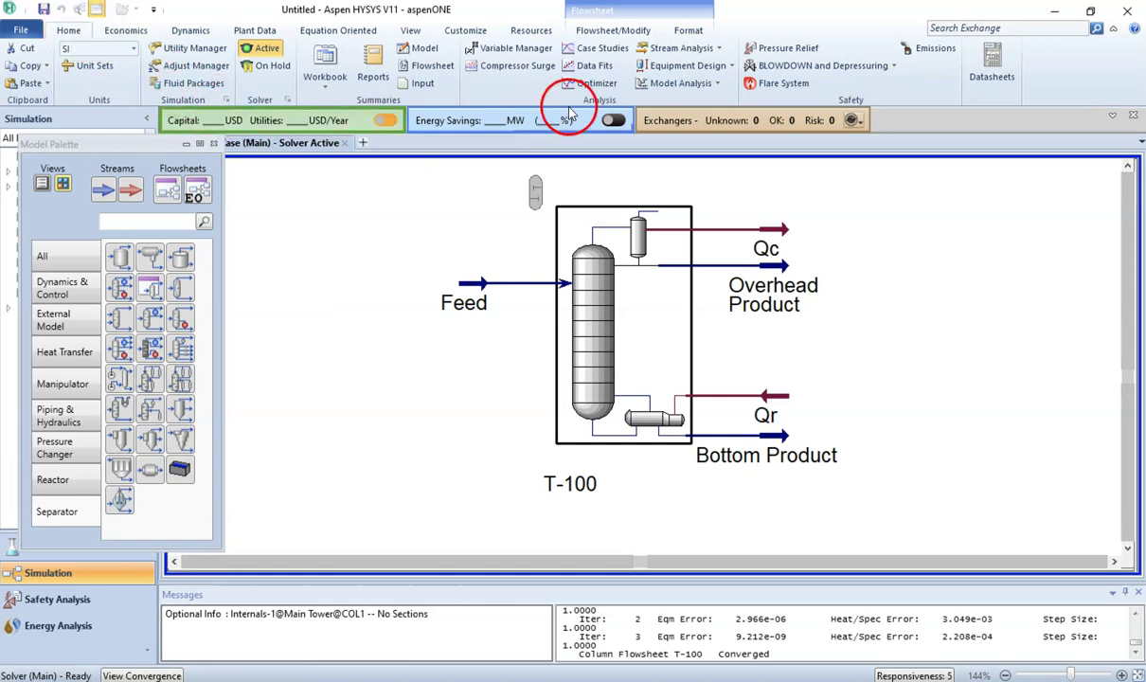
click(593, 83)
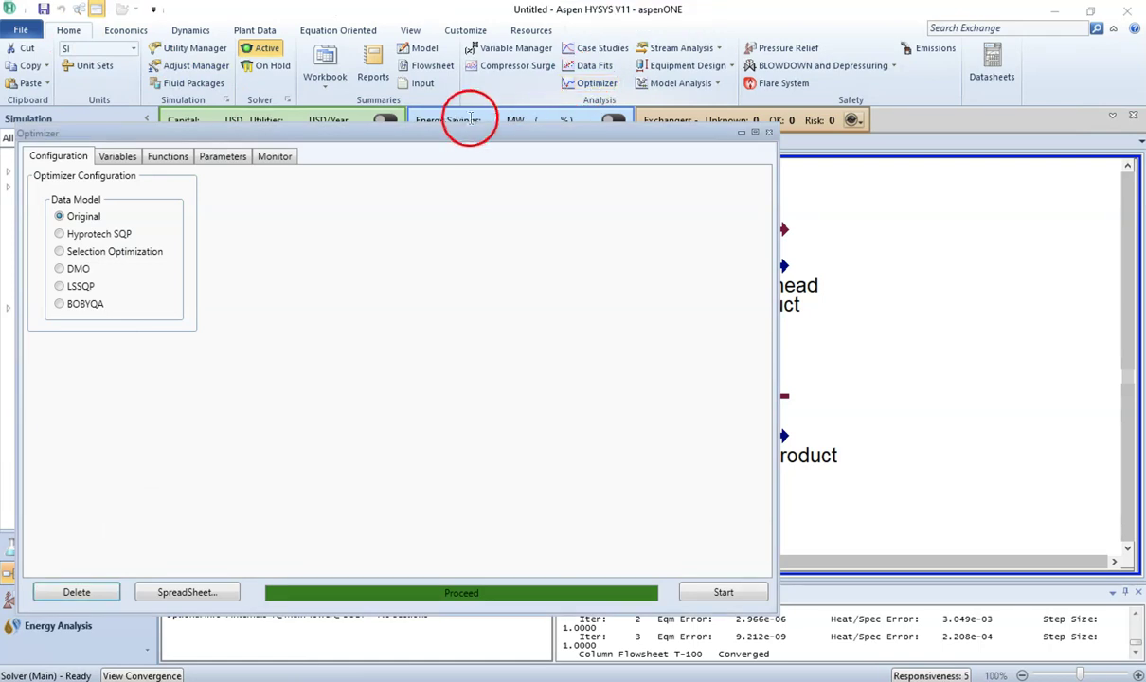
drag(450, 140, 469, 52)
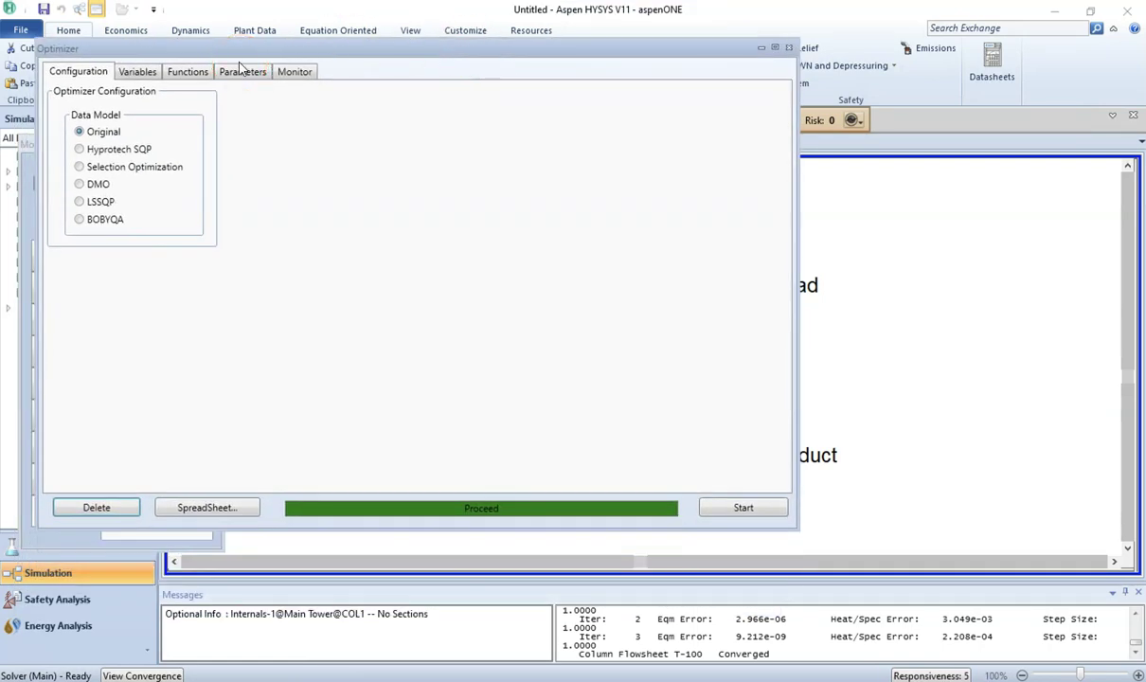
click(139, 72)
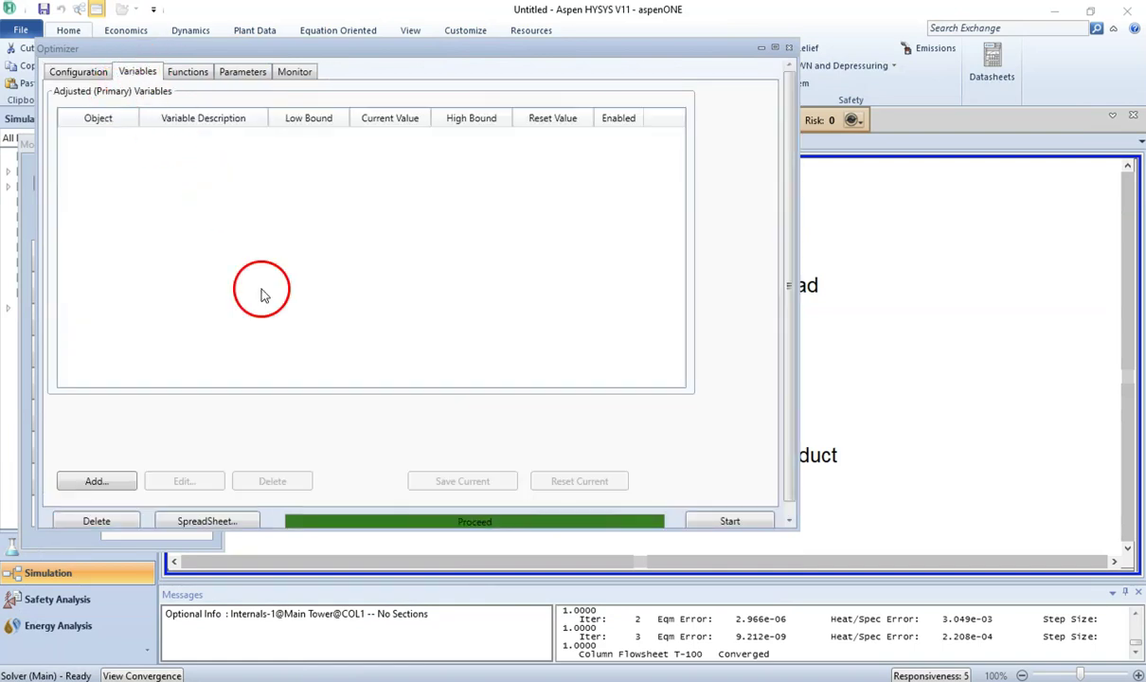
Step: Highlight in green the note on the THF and toluene optimization ranges in the Workbook 12 PDF
mouse_move(383, 675)
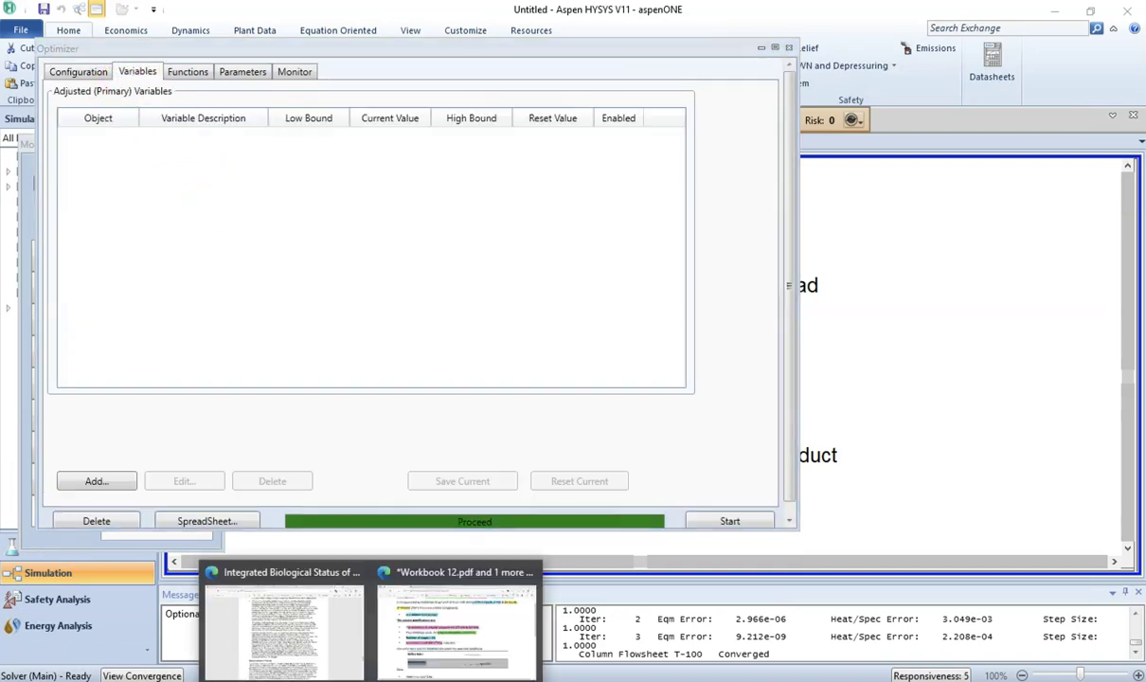
click(414, 633)
scroll(475, 543, down, 6)
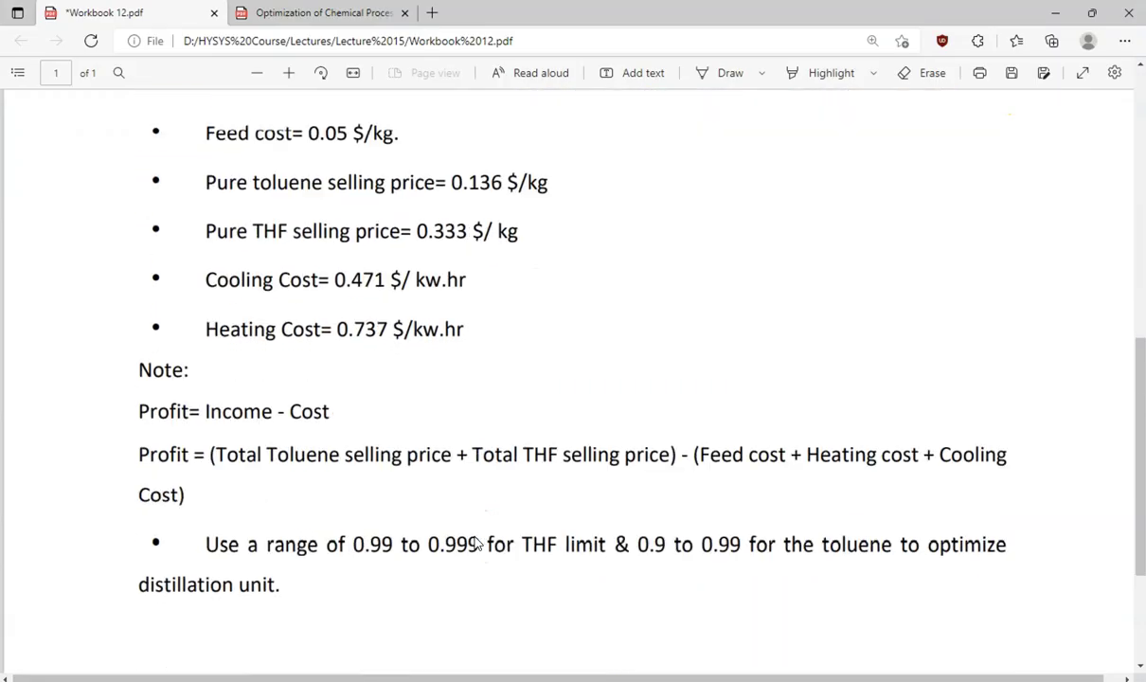
drag(287, 553, 189, 500)
mouse_move(260, 418)
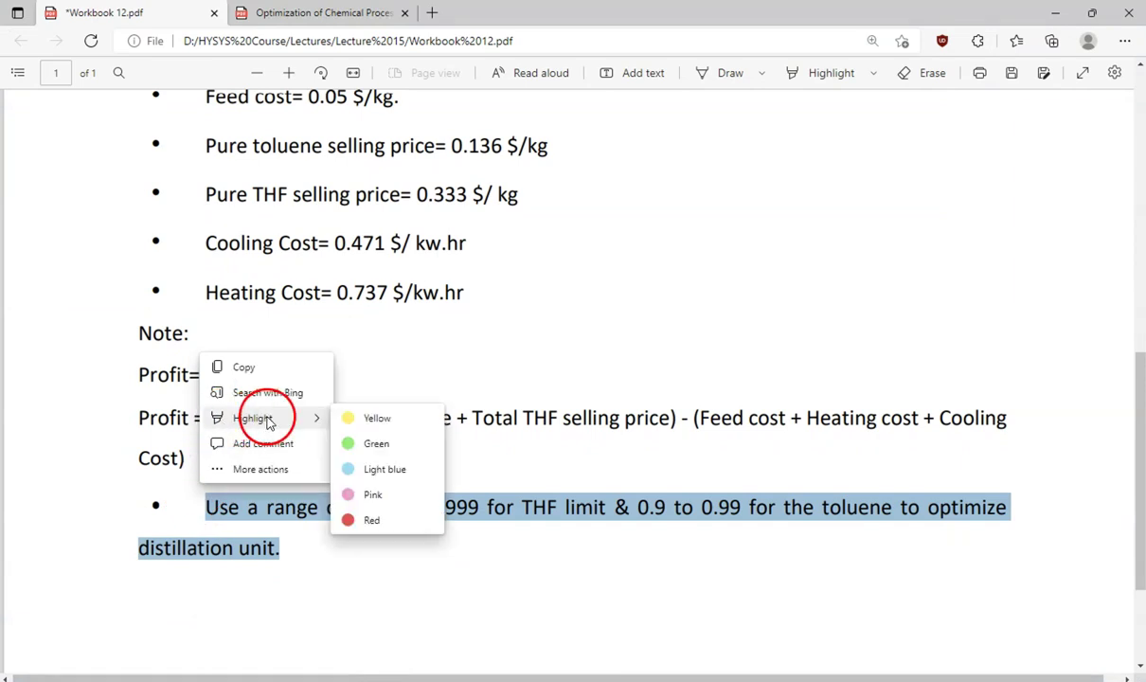
click(385, 447)
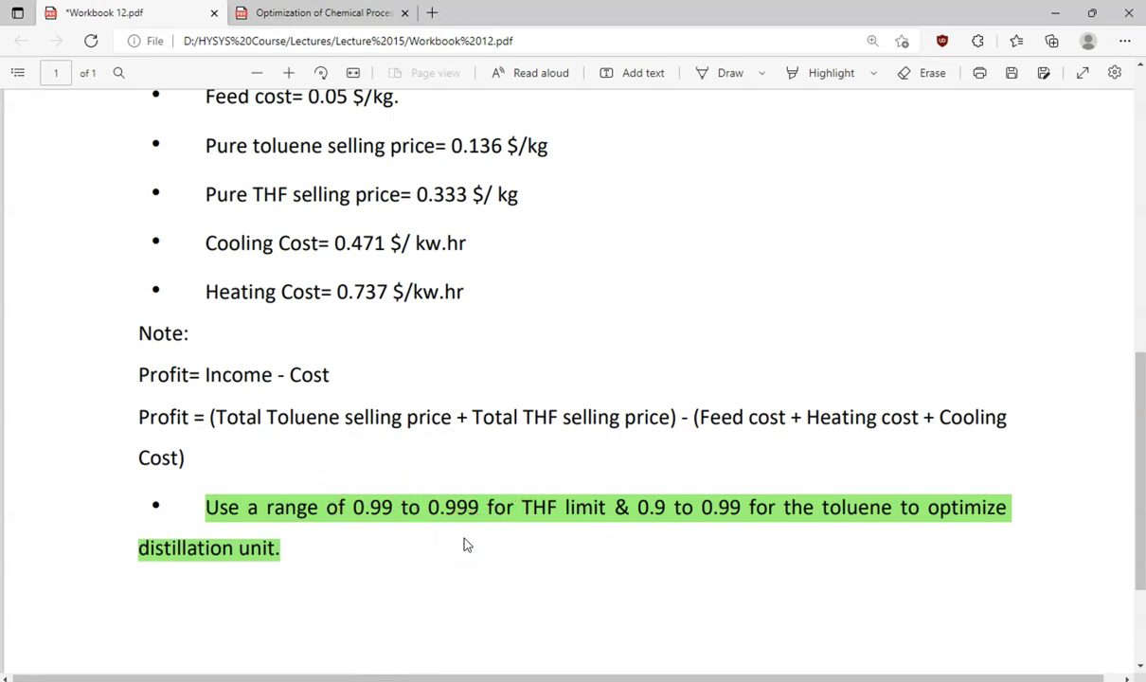
Step: In the Aspen HYSYS Optimizer, add the THF Purity Spec Value of T-100 as an adjusted variable
mouse_move(605, 681)
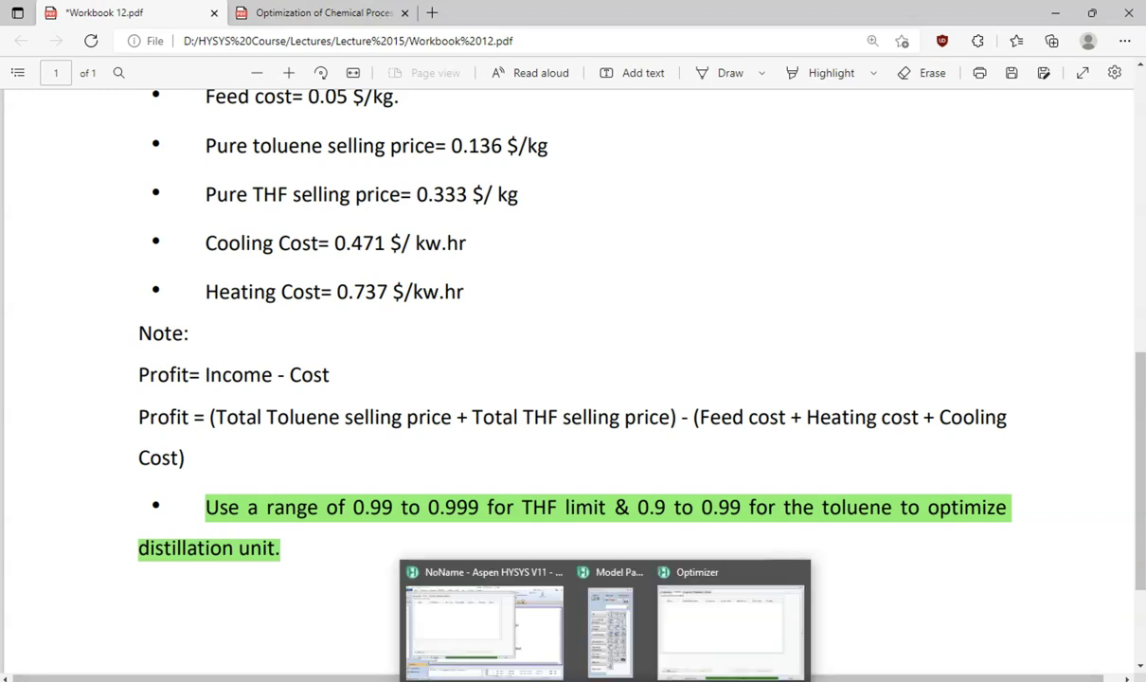
click(703, 631)
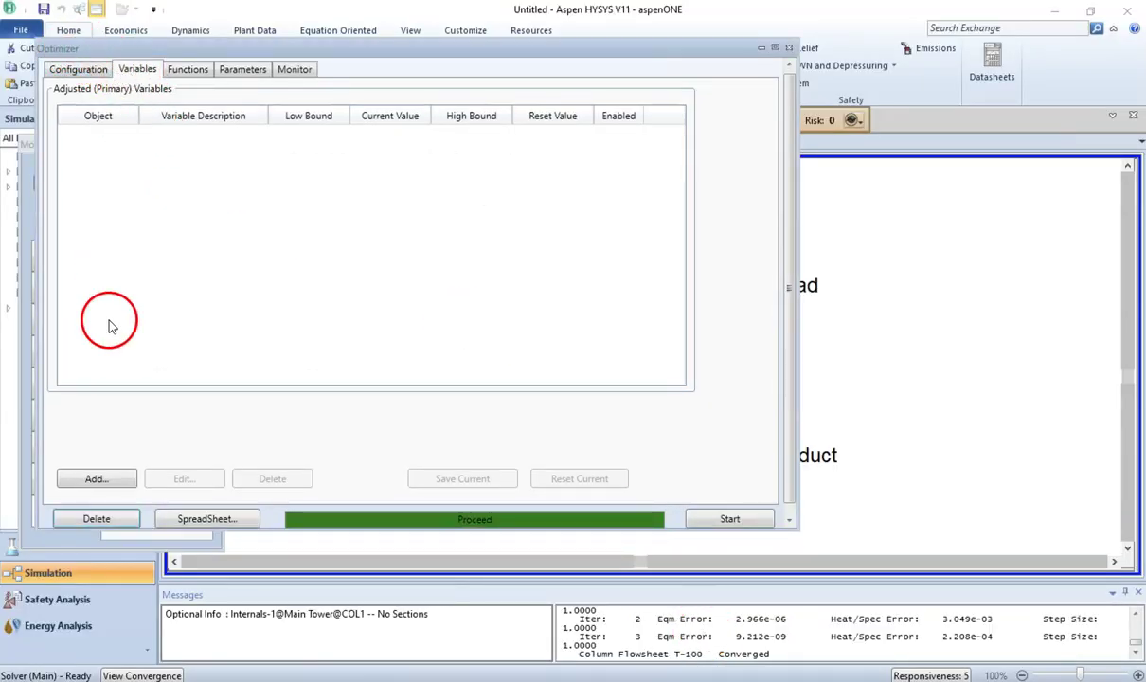
click(104, 479)
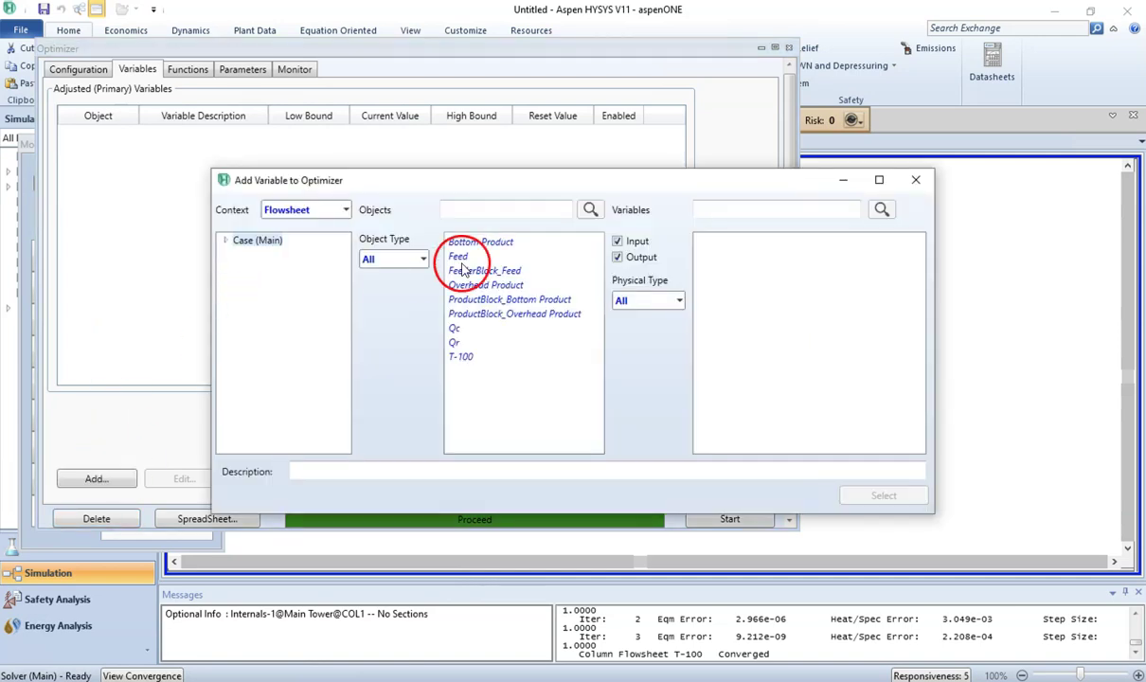
click(461, 357)
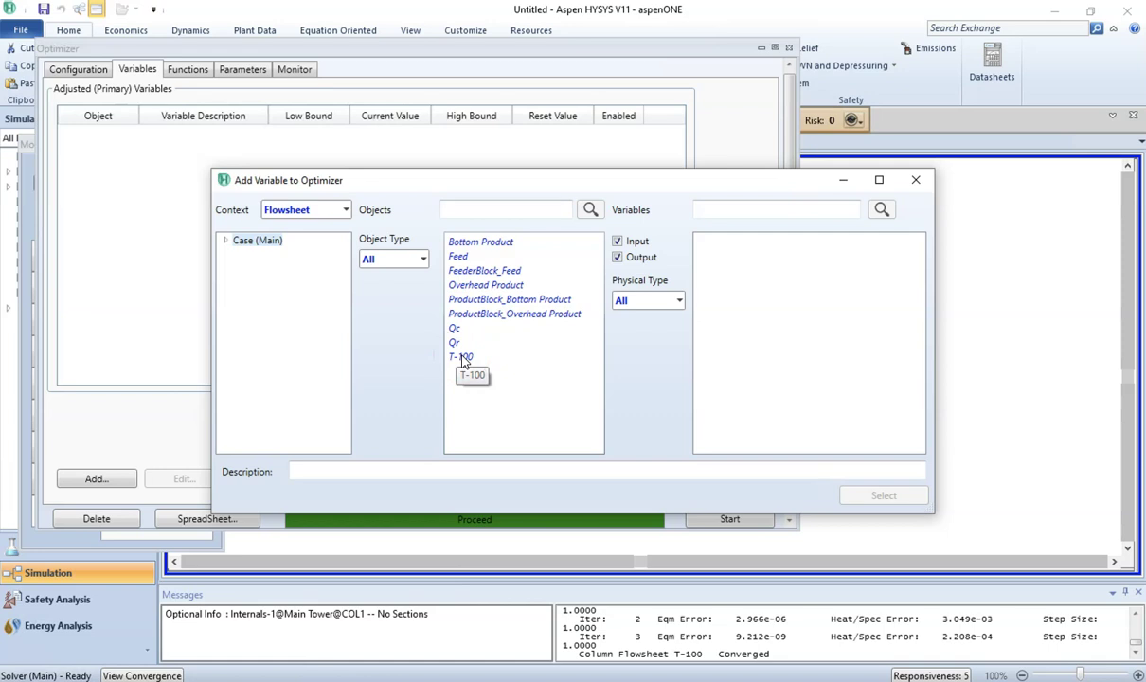
click(464, 365)
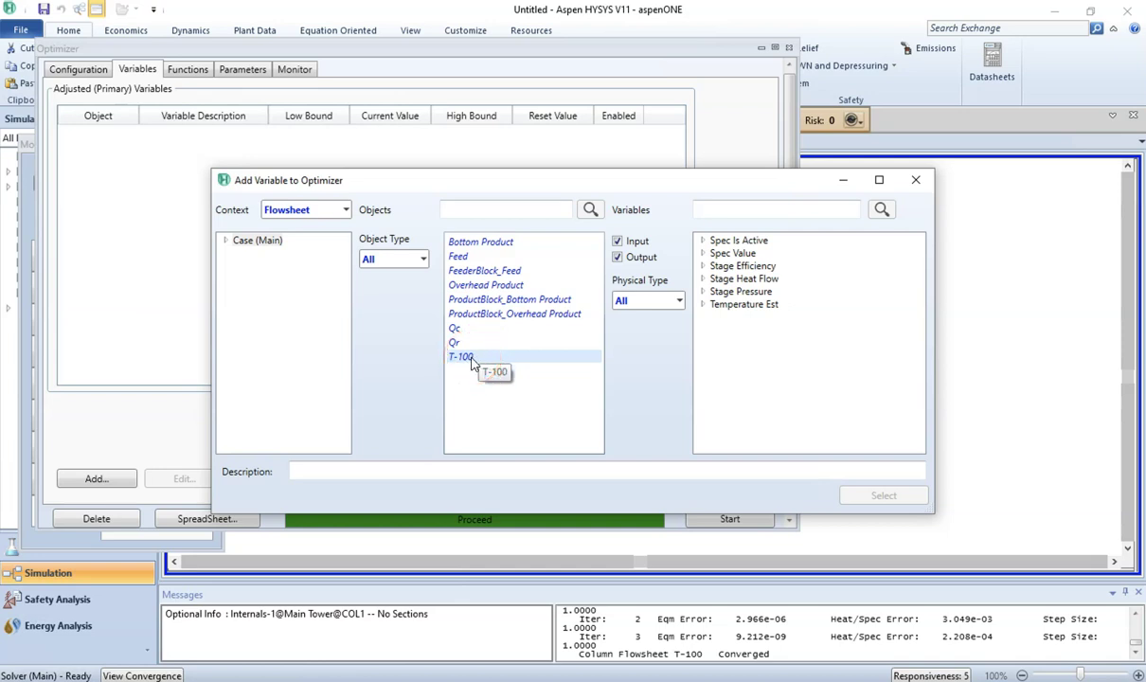
click(703, 254)
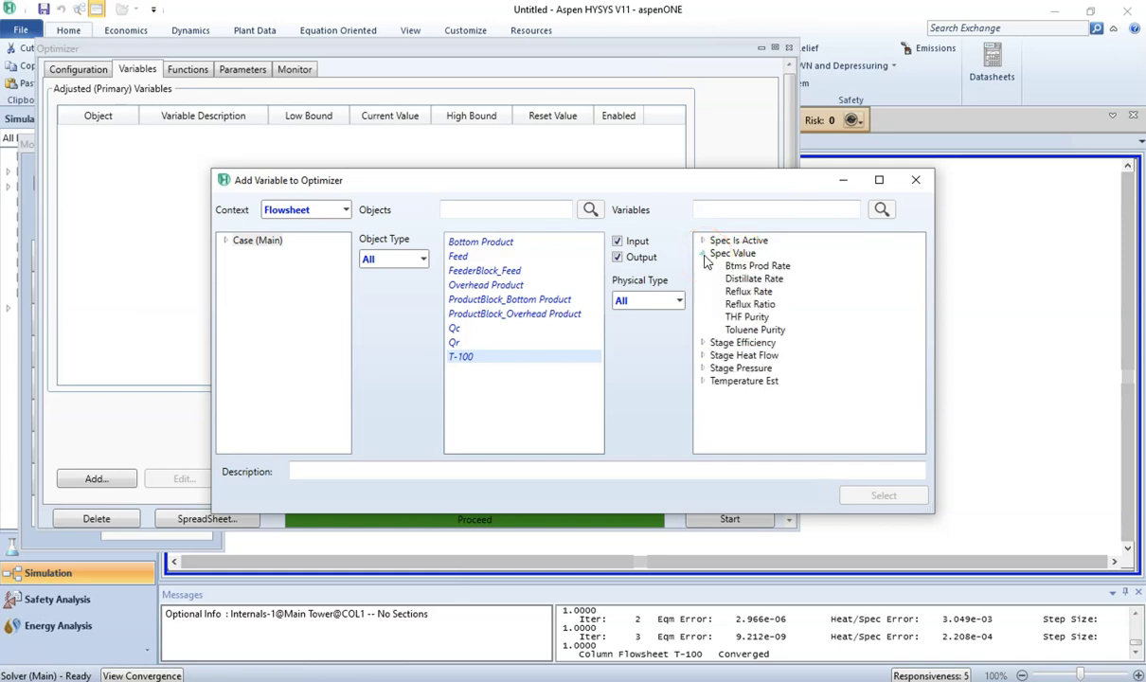
click(747, 319)
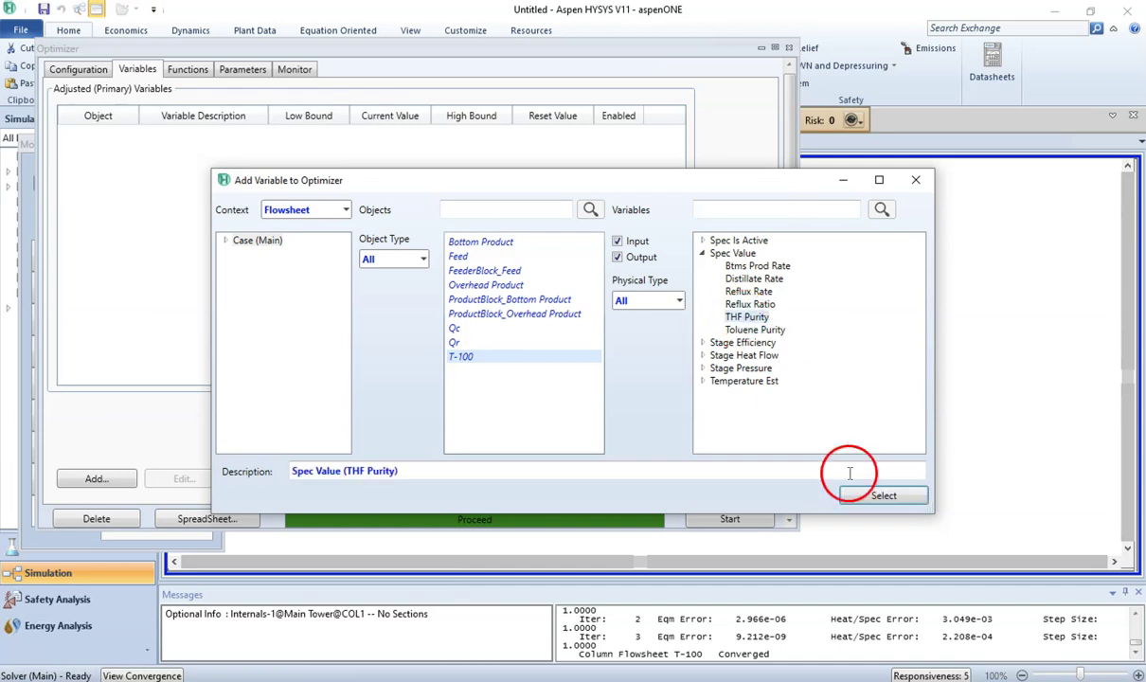
click(881, 497)
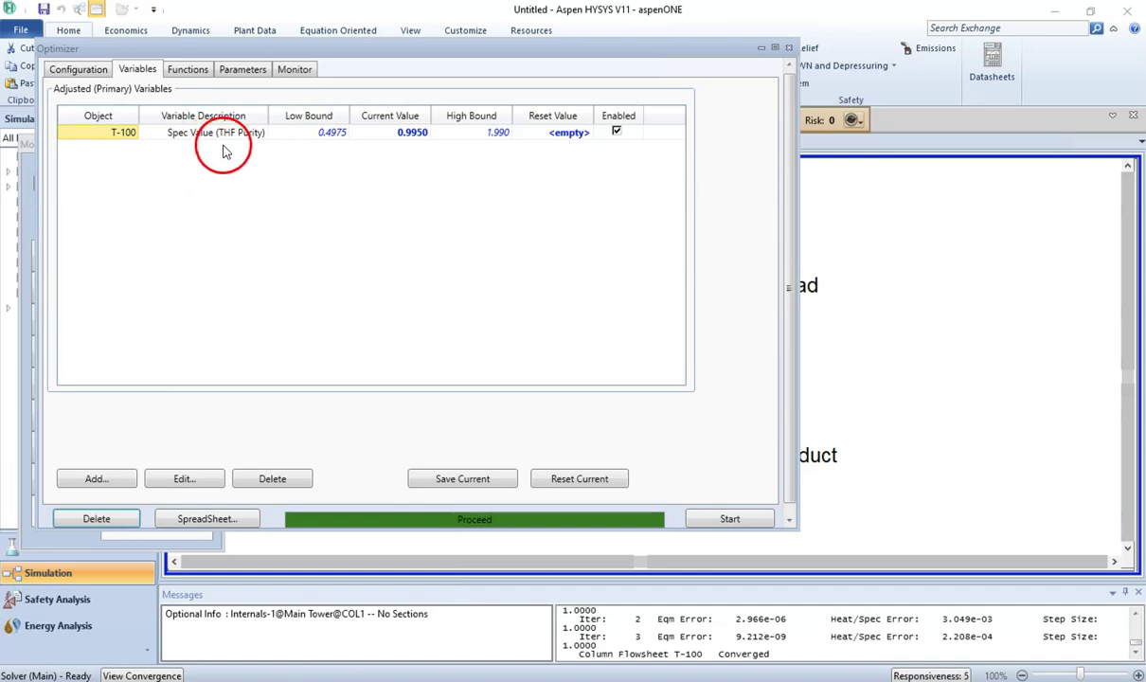
Step: Add the Toluene Purity Spec Value of T-100 as a second adjusted variable in the Optimizer
click(125, 484)
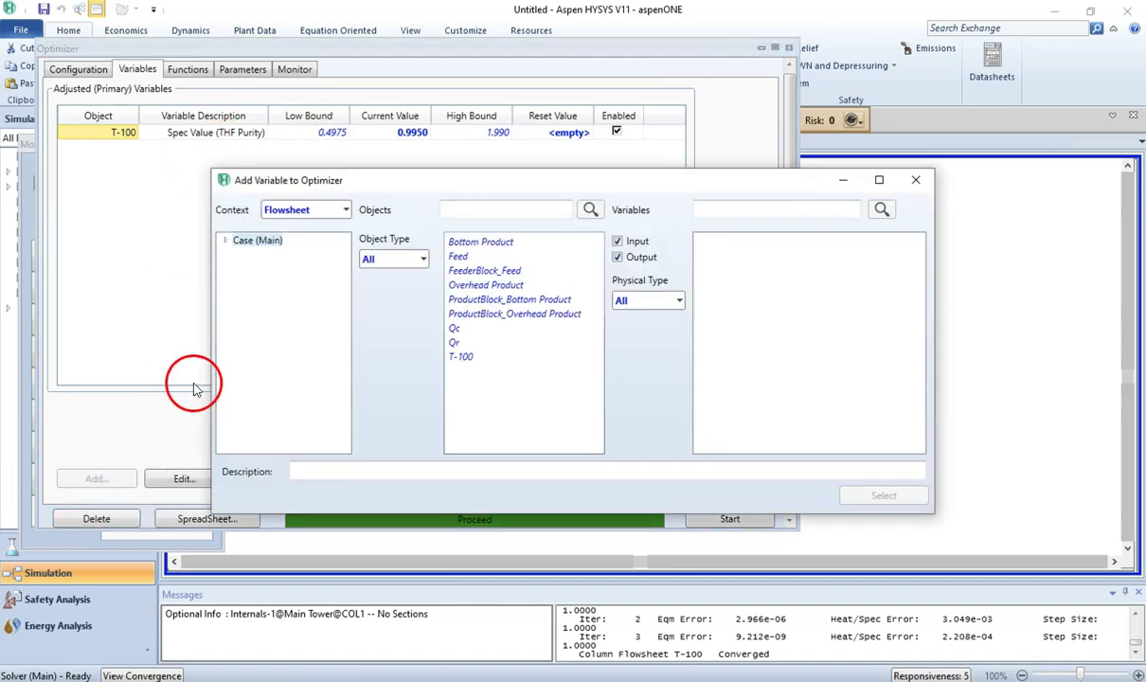
click(462, 357)
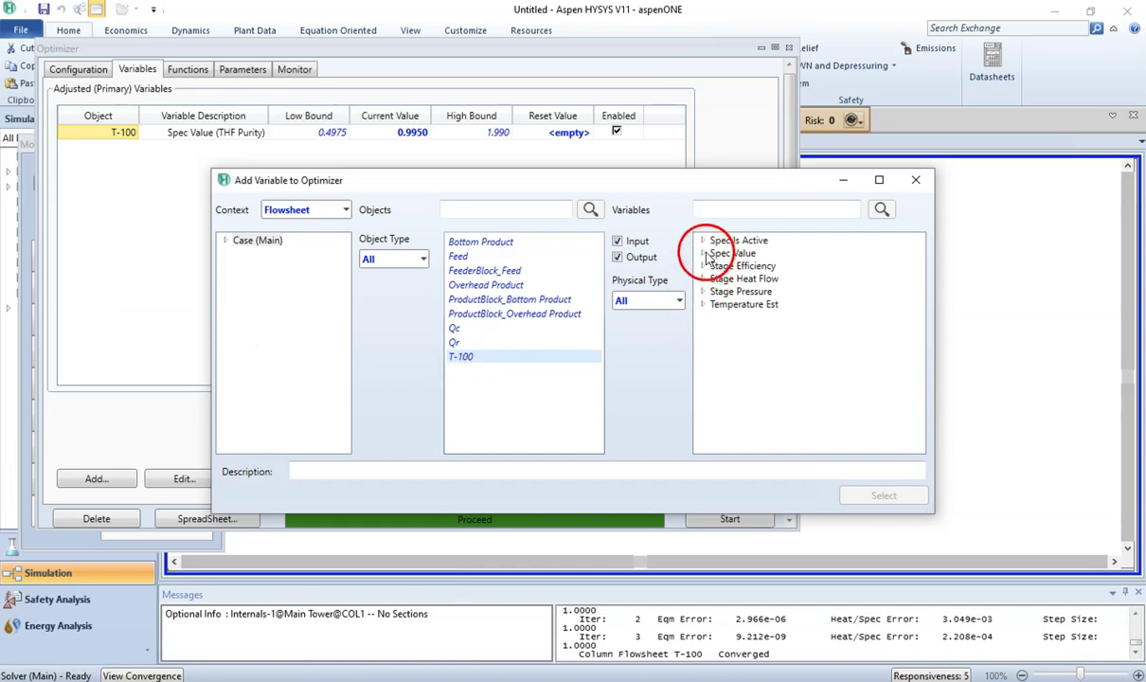
click(704, 254)
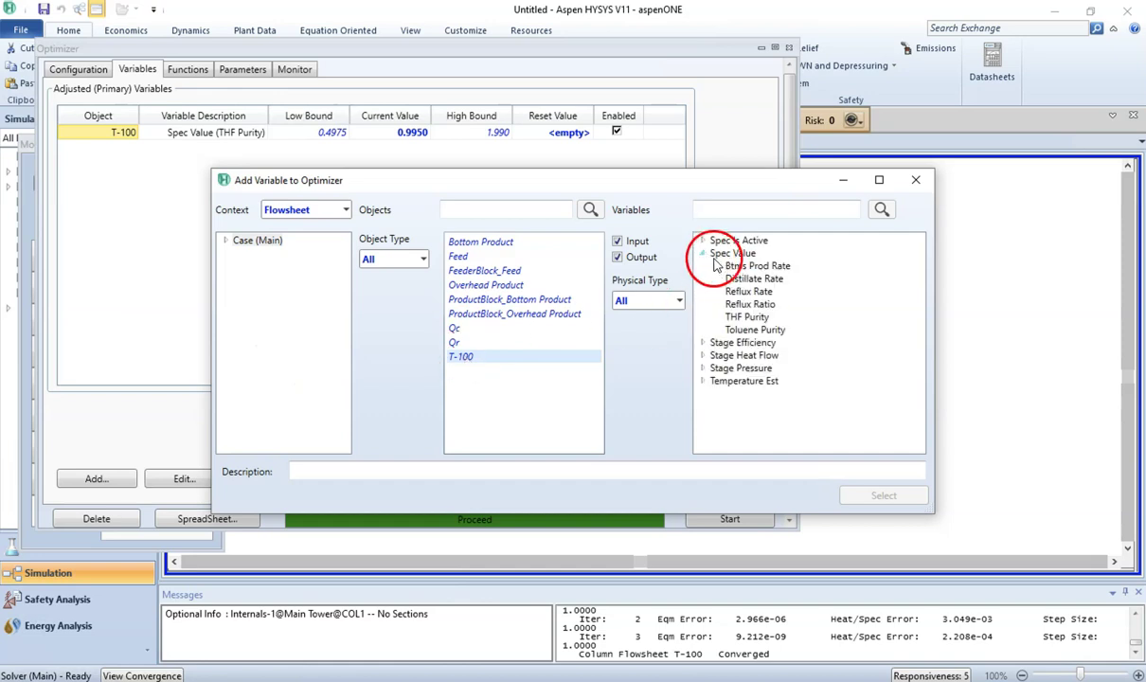
click(755, 329)
click(878, 500)
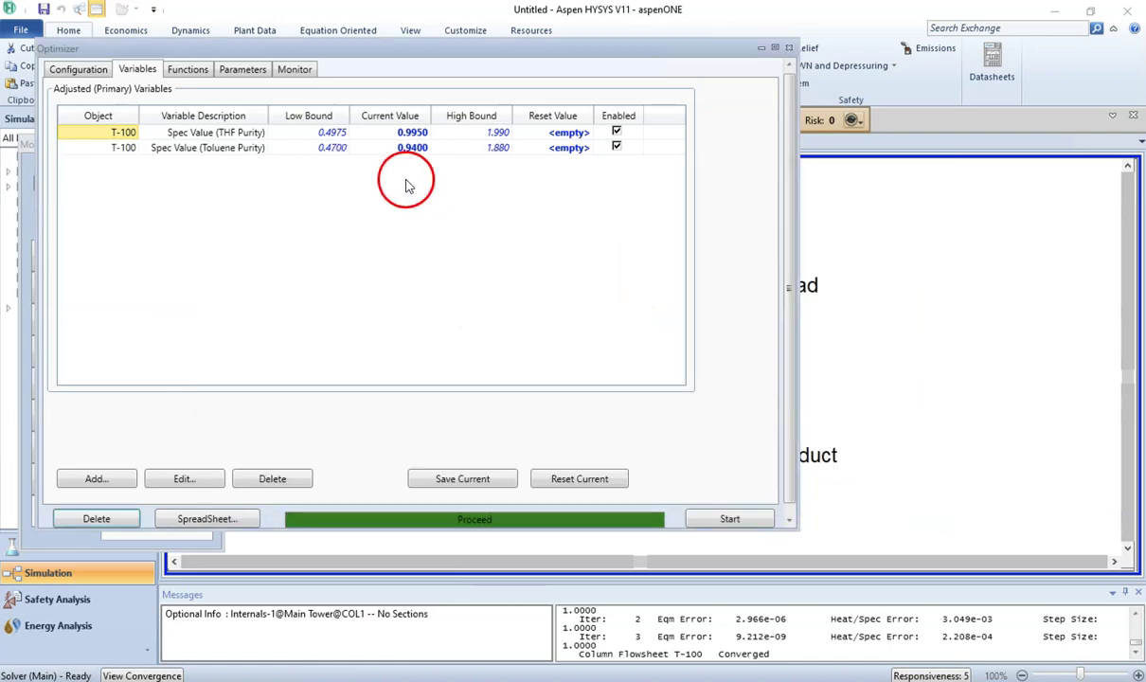
Step: Check the THF range in the Workbook 12 PDF, then set the THF Purity bounds in the Aspen HYSYS Optimizer to 0.99 low and 0.999 high
mouse_move(389, 675)
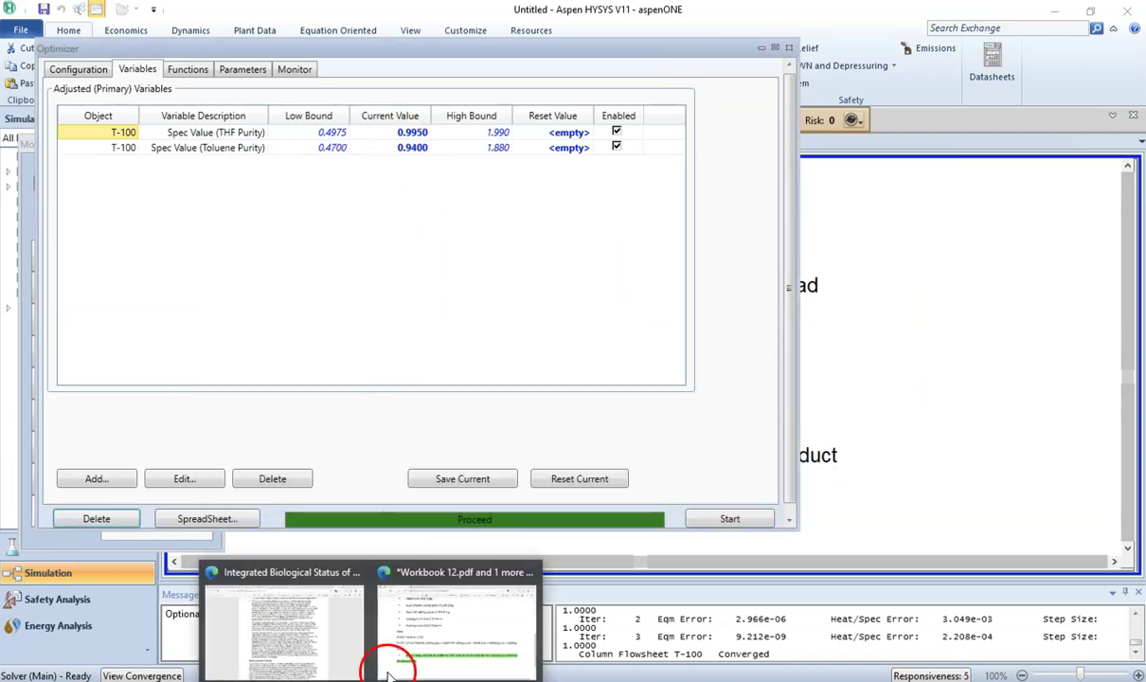
click(402, 616)
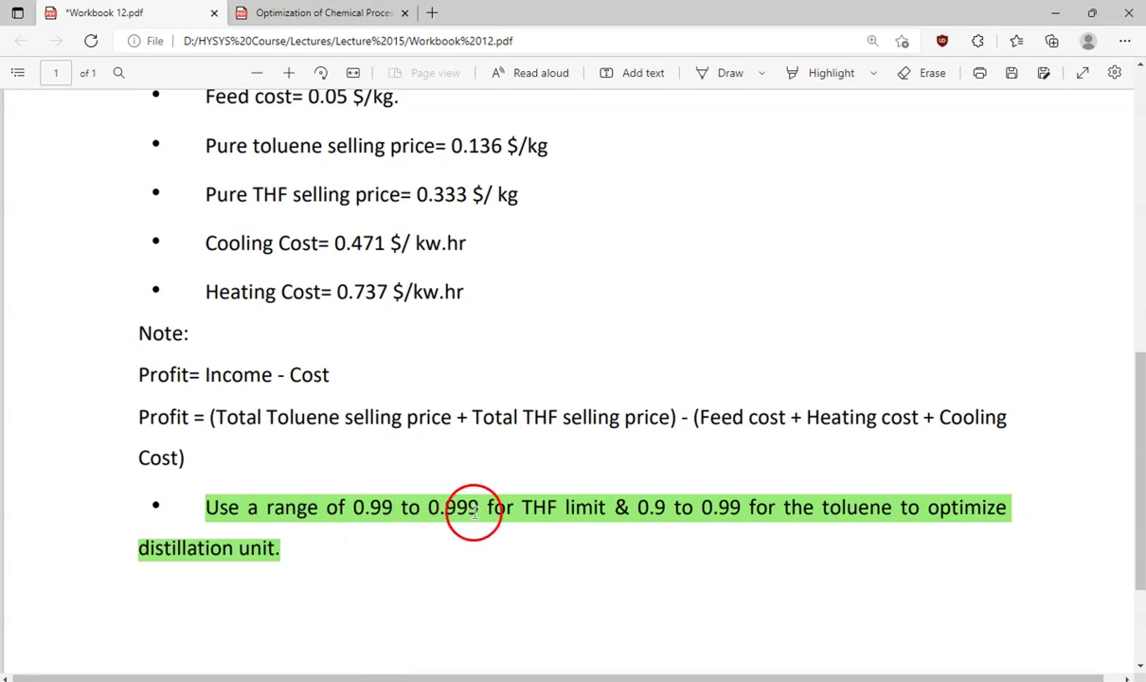
mouse_move(603, 679)
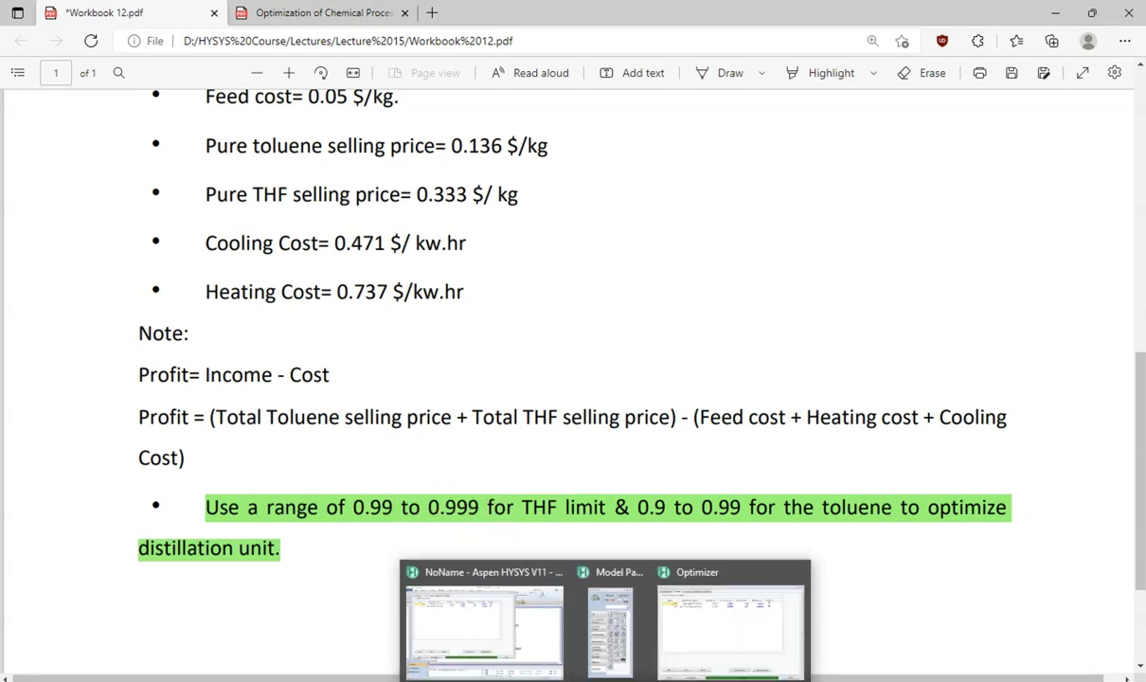
click(690, 666)
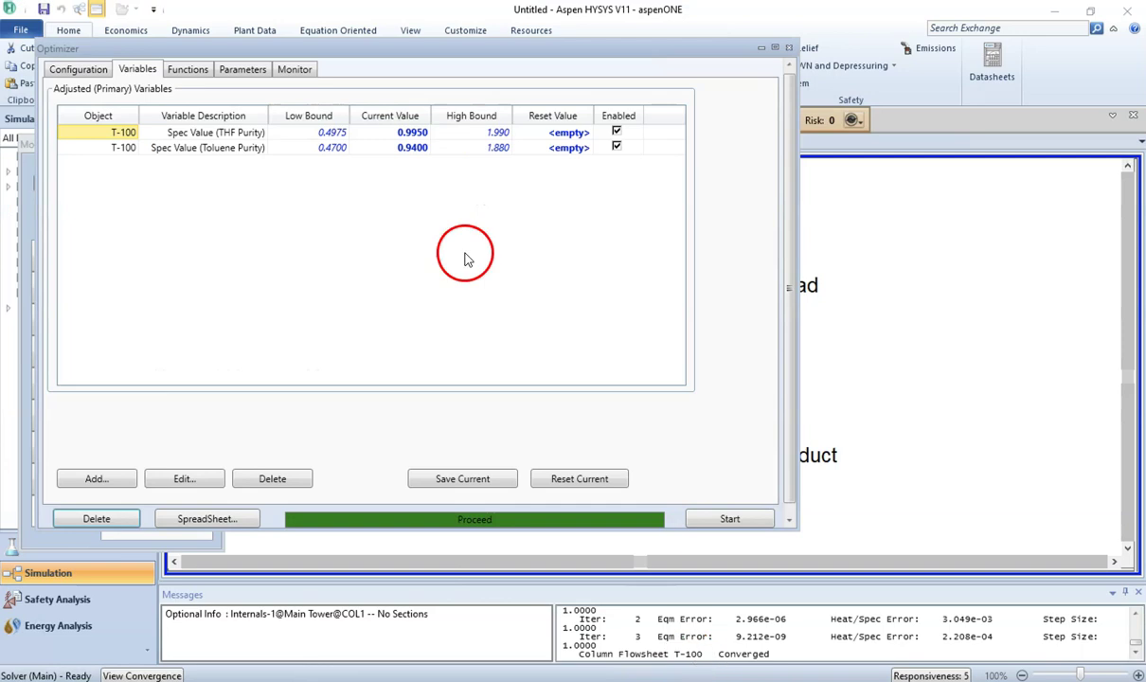
click(337, 134)
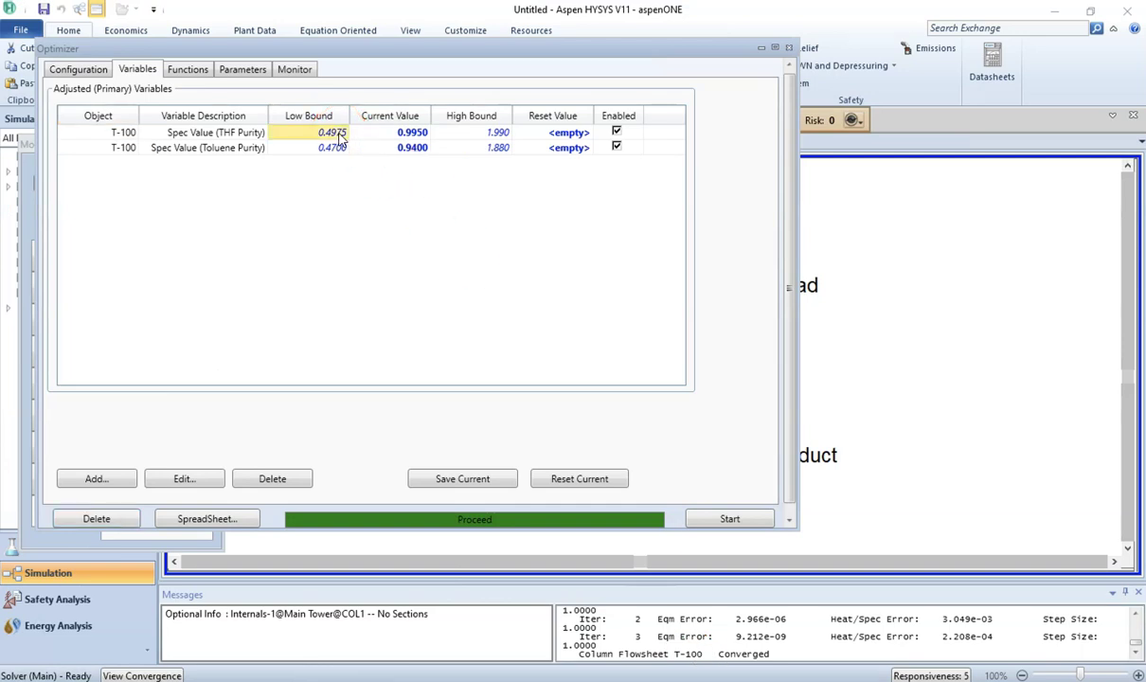
text(0.99)
drag(339, 133, 481, 134)
text(0)
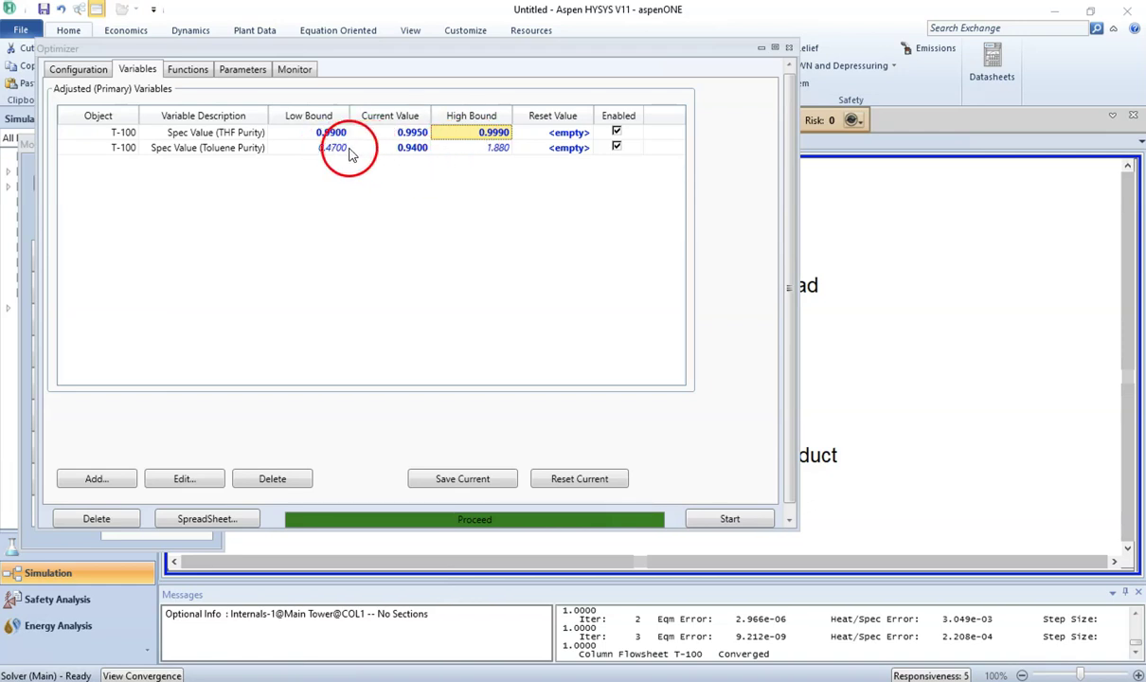
Step: Check the toluene range in the Workbook 12 PDF and set the Optimizer's Toluene Purity bounds to 0.9 low and 0.99 high
mouse_move(398, 668)
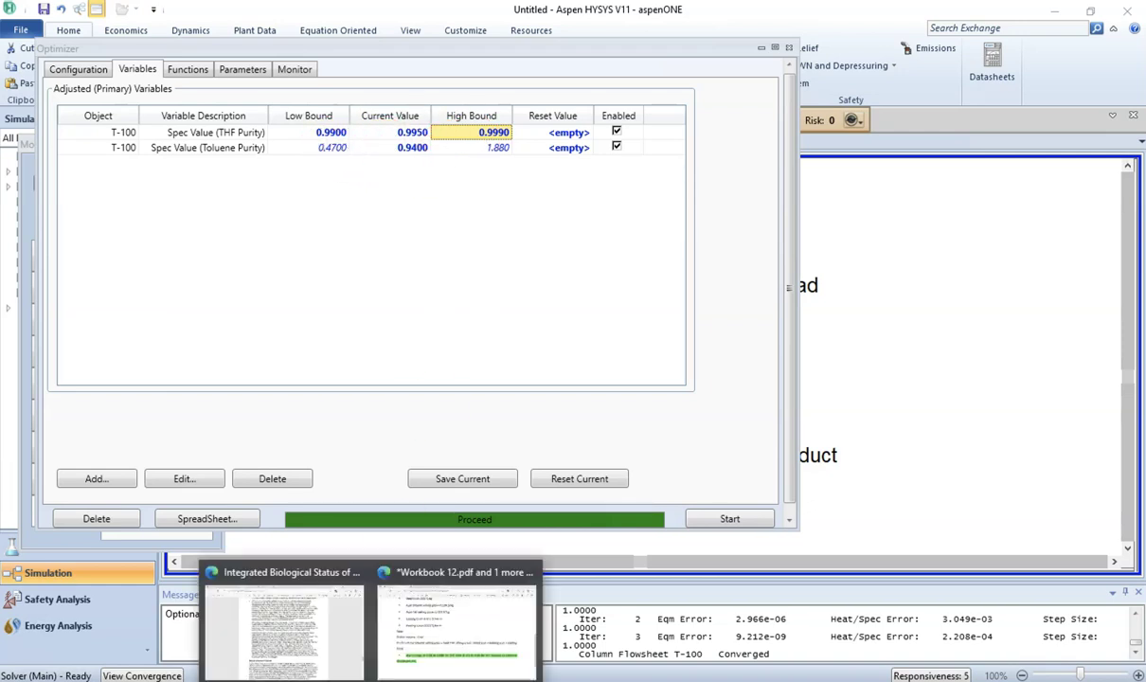
click(422, 642)
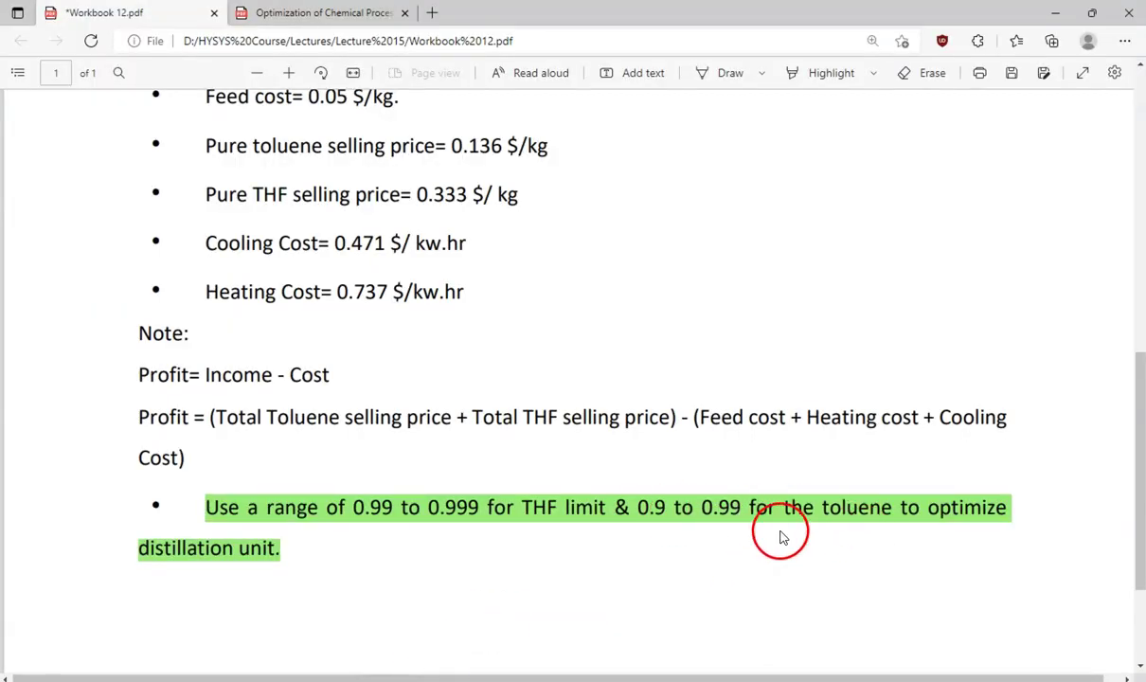
mouse_move(587, 673)
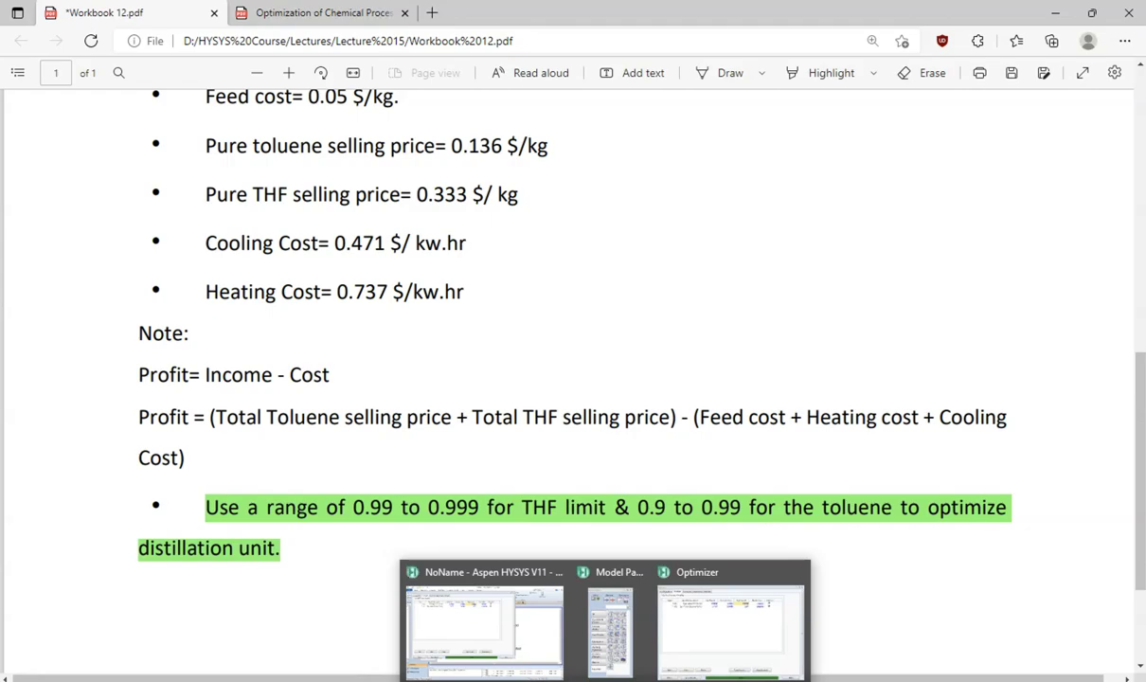
click(658, 601)
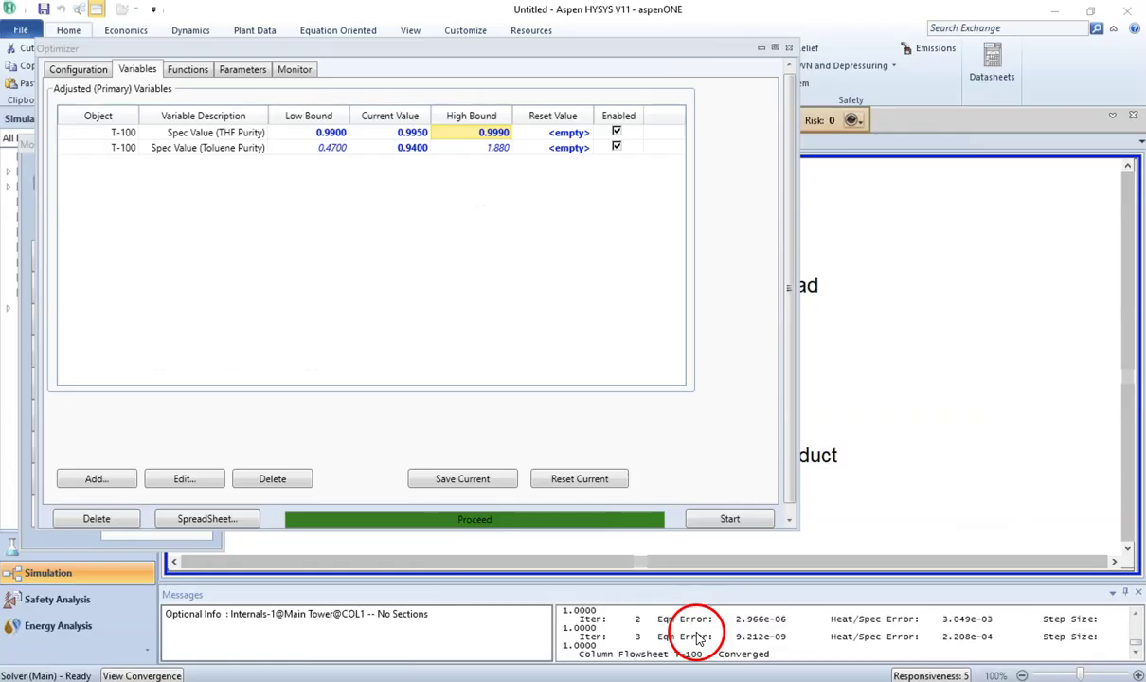
click(325, 147)
text(0.9)
key(Return)
click(488, 148)
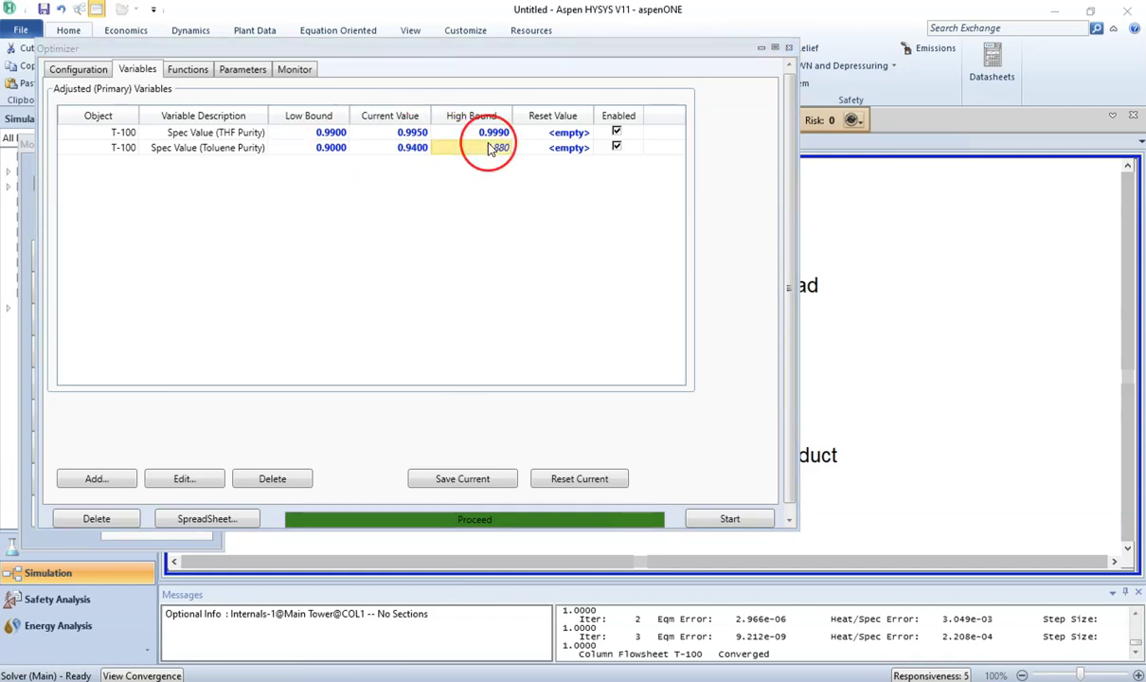
text(0.9900)
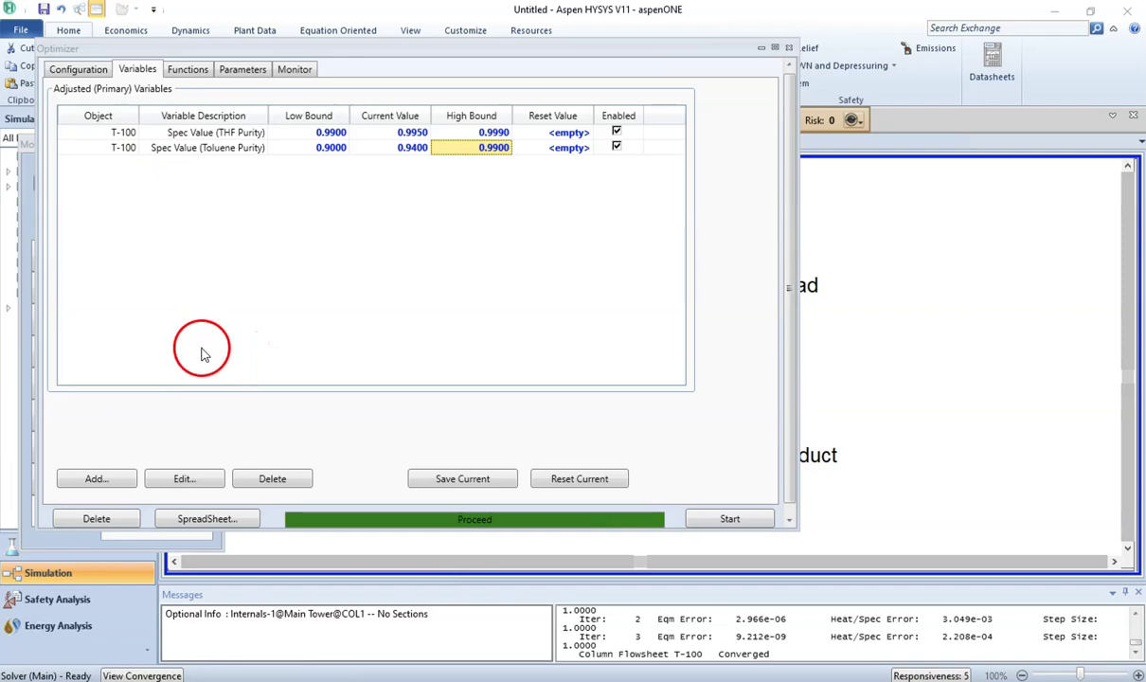
Step: Open the cell grid of the Optimizer's spreadsheet and widen column A slightly
click(210, 521)
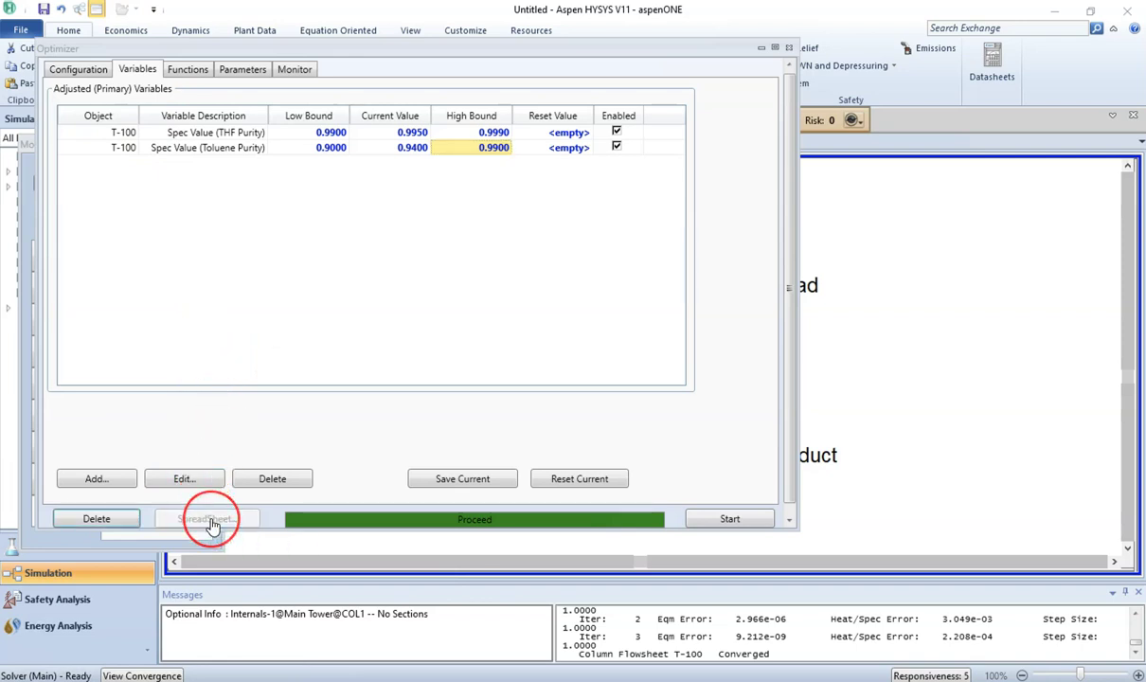
drag(305, 171, 434, 52)
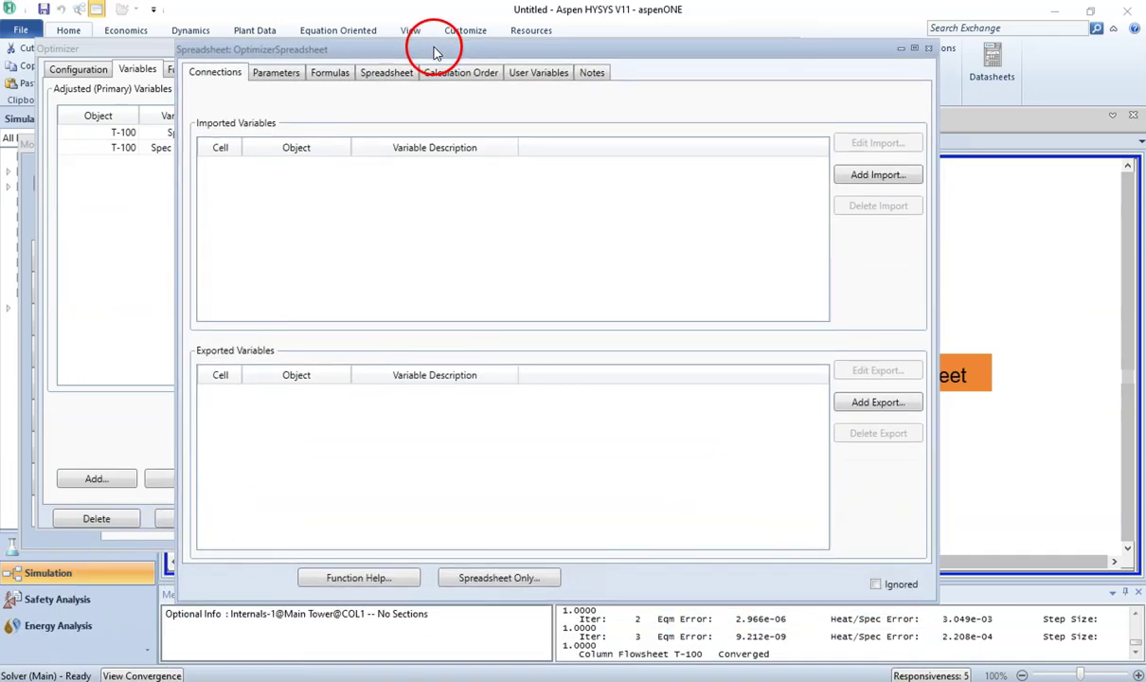
click(390, 75)
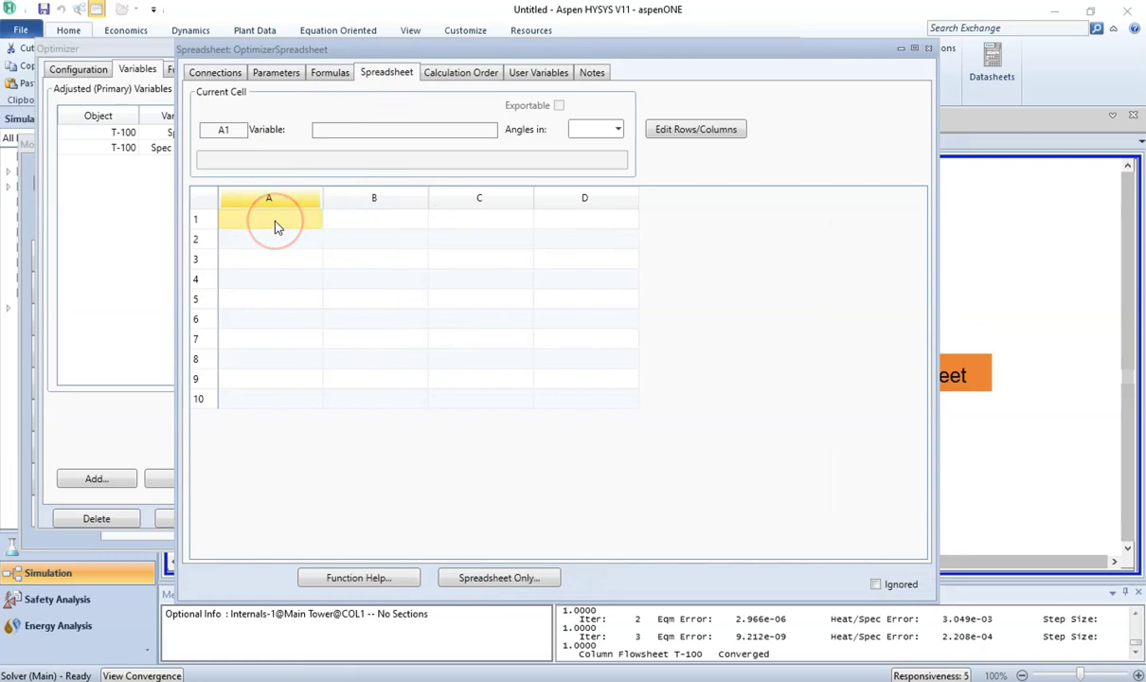
drag(326, 203, 344, 199)
Step: Label cell A1 "Condenser duty" and cell A2 "Reboiler duty" in the Optimizer spreadsheet
click(300, 218)
text(C)
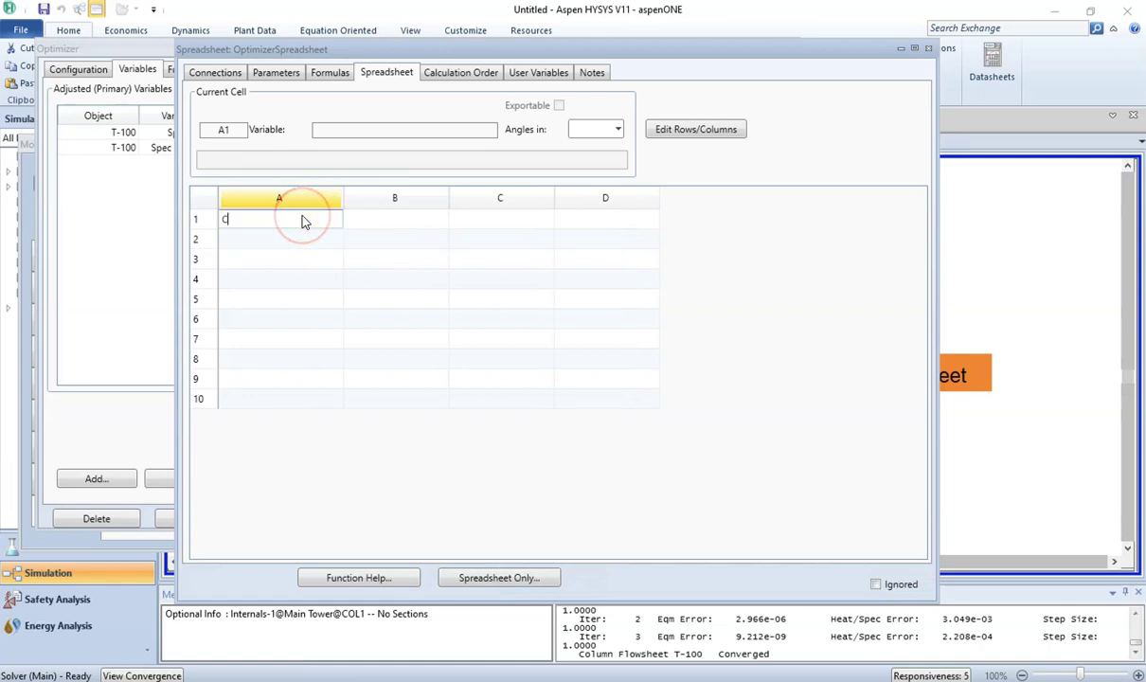
text(ondenser duty)
key(Return)
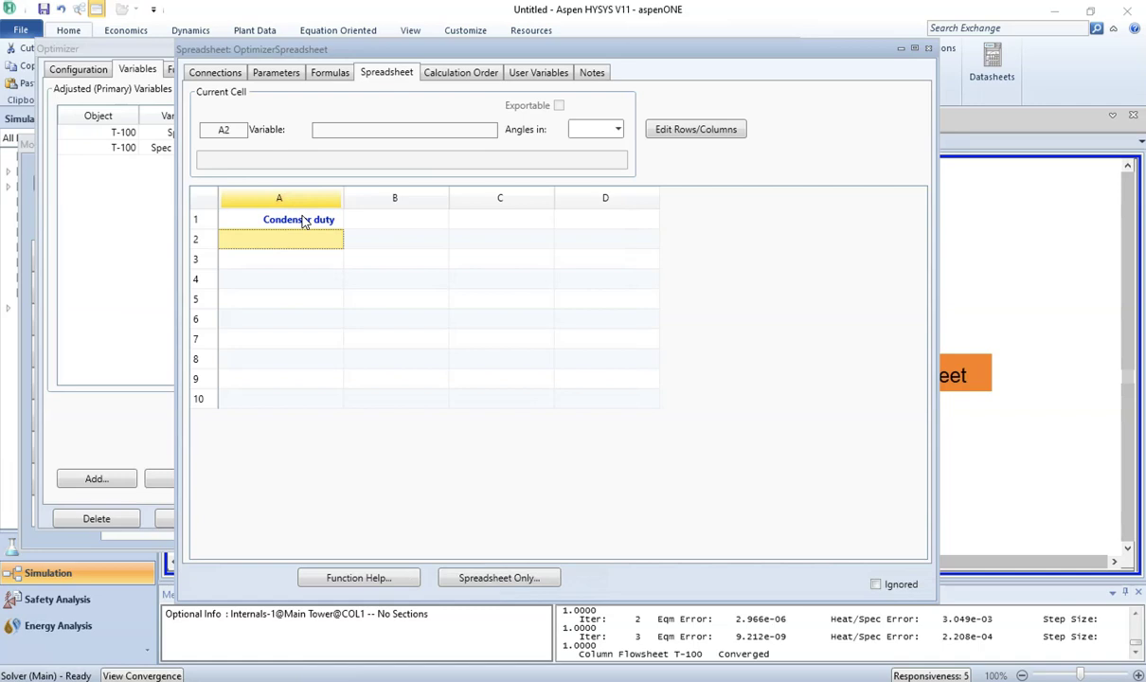
text(Reb)
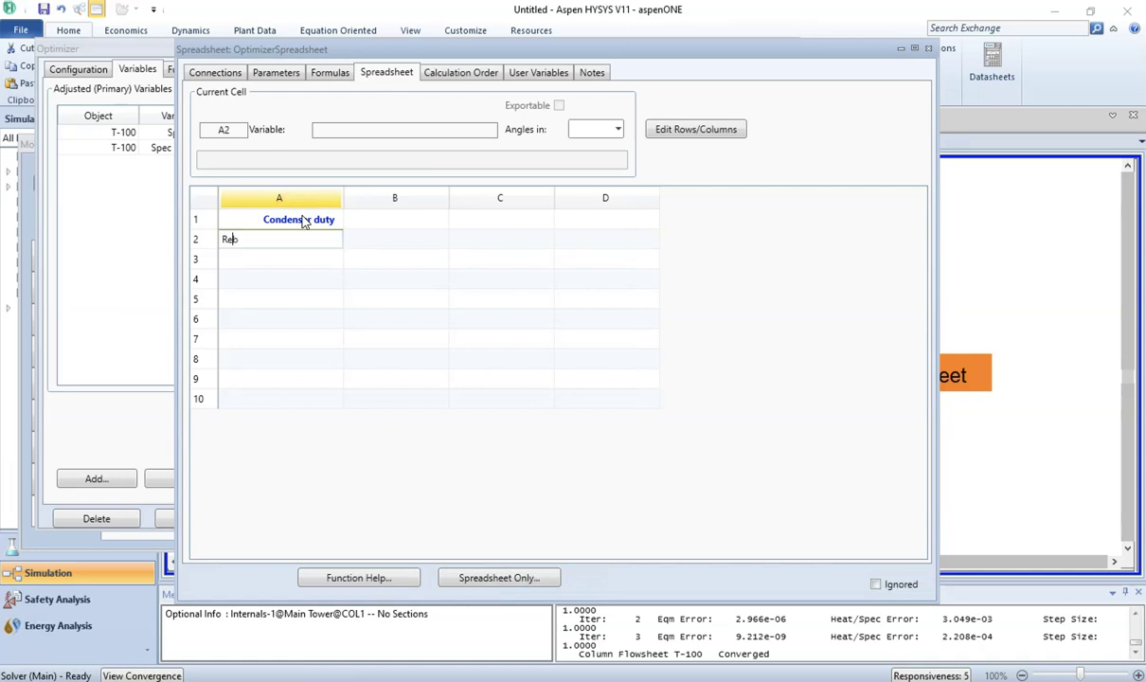
text(oiler duty)
key(Return)
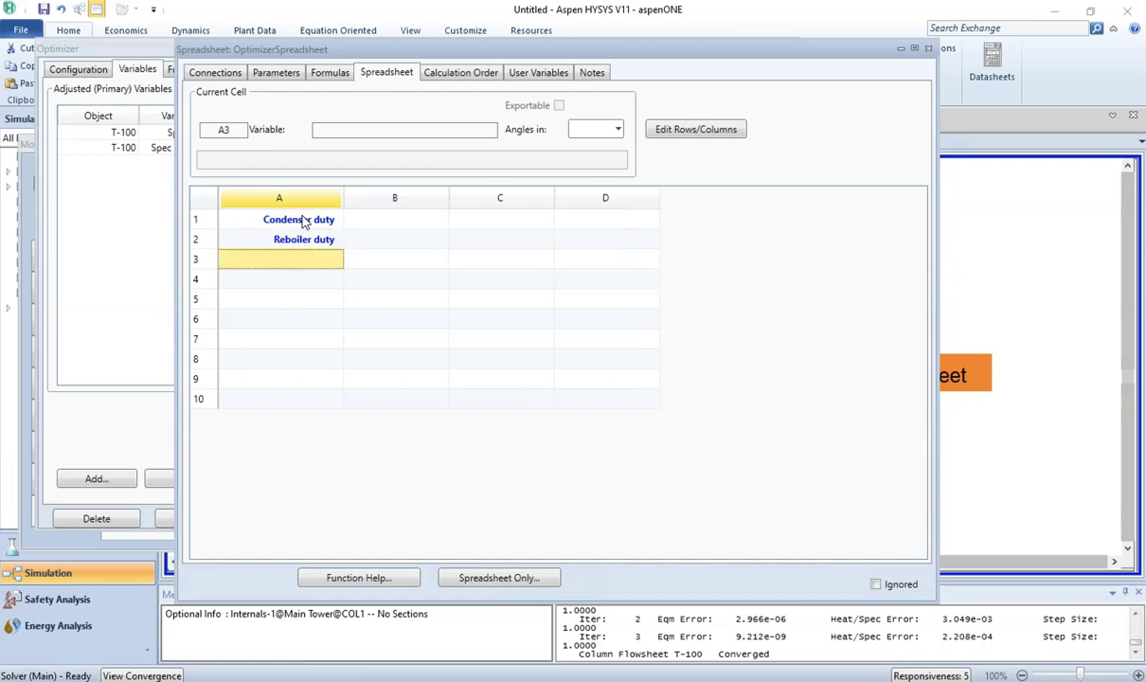
Step: Enter the labels "Overhead Production rate" in cell A3 and "THF Purity" in cell A4
text(Overhead)
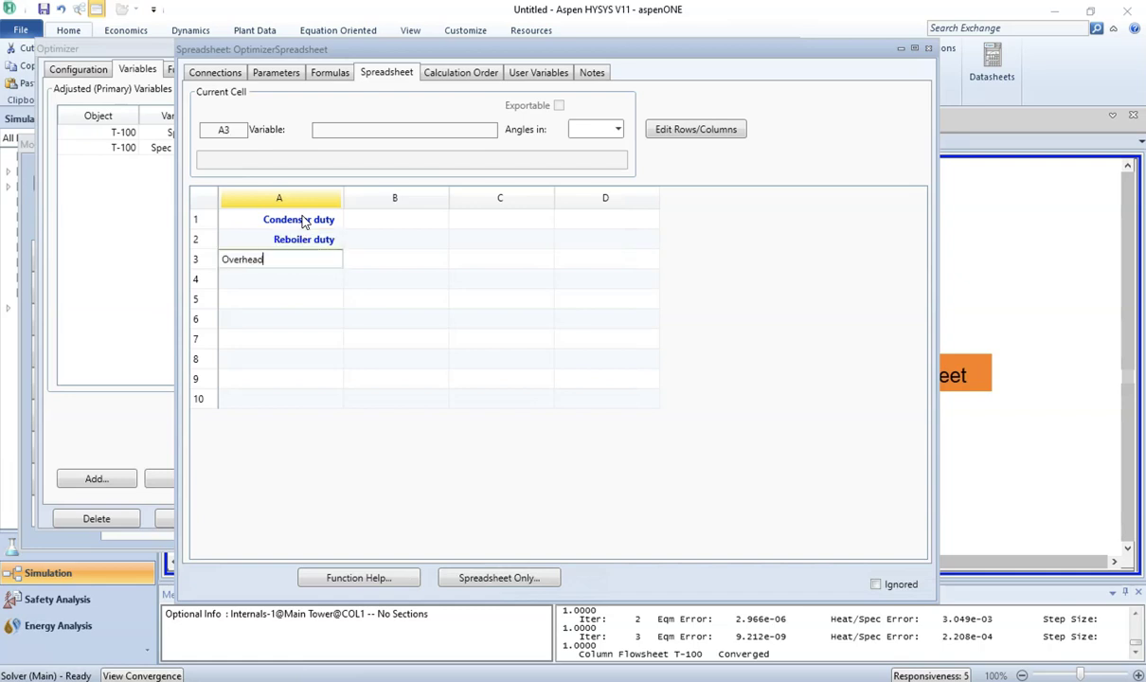
text( Production rate)
key(Return)
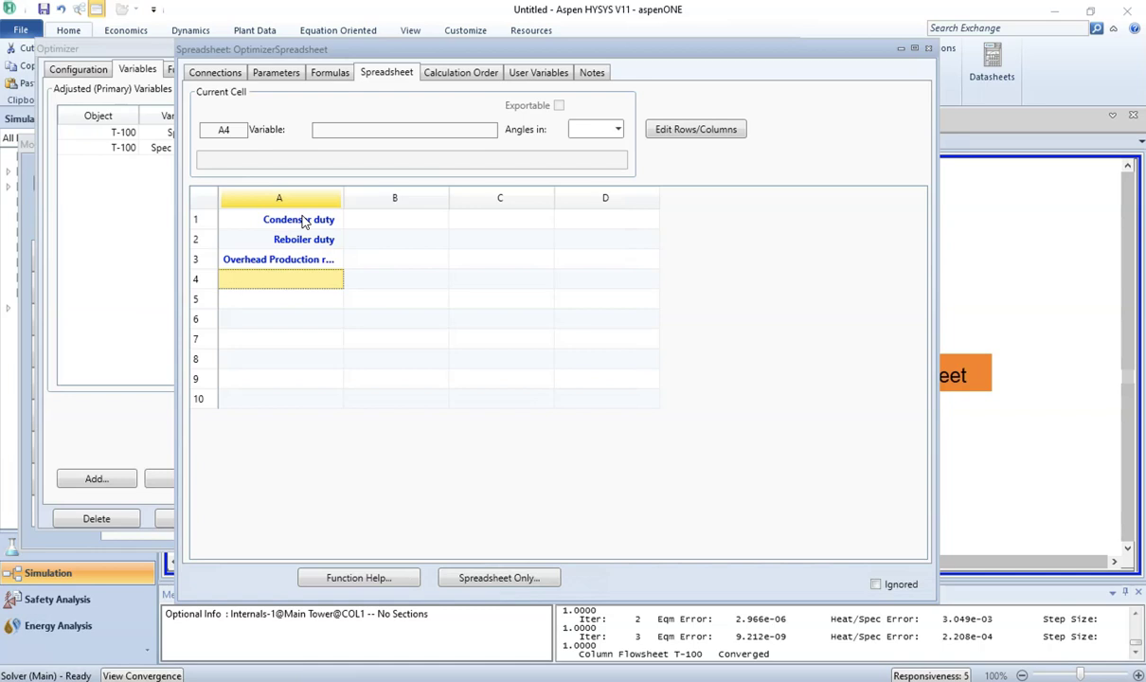
text(THF P)
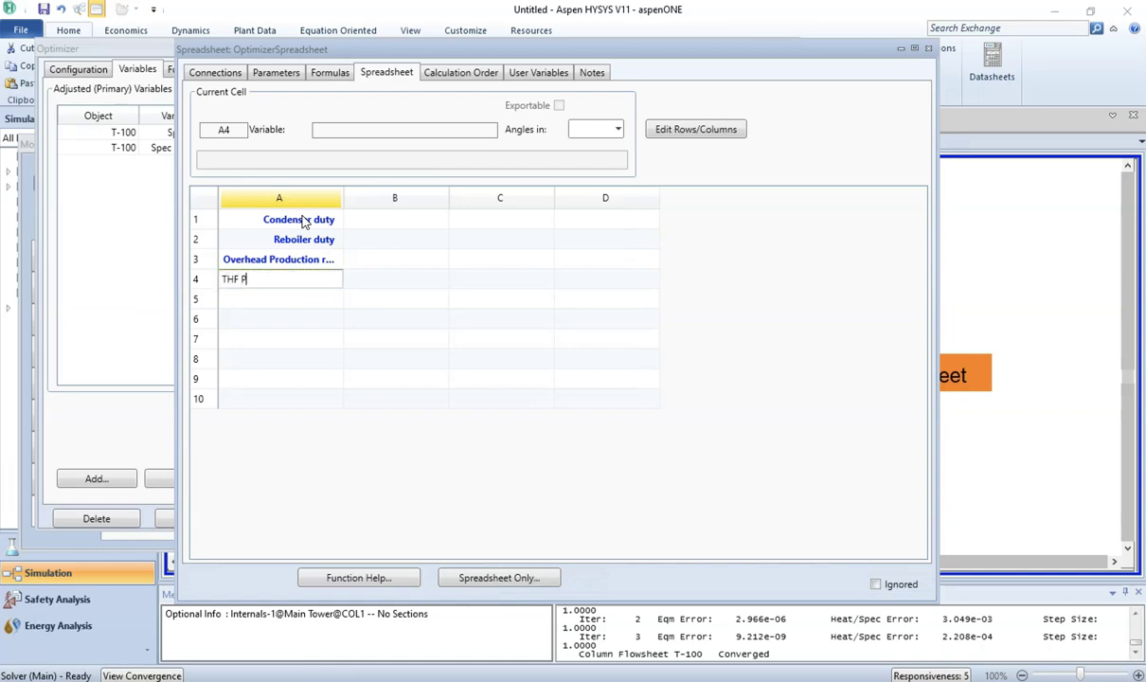
text(urity)
key(Return)
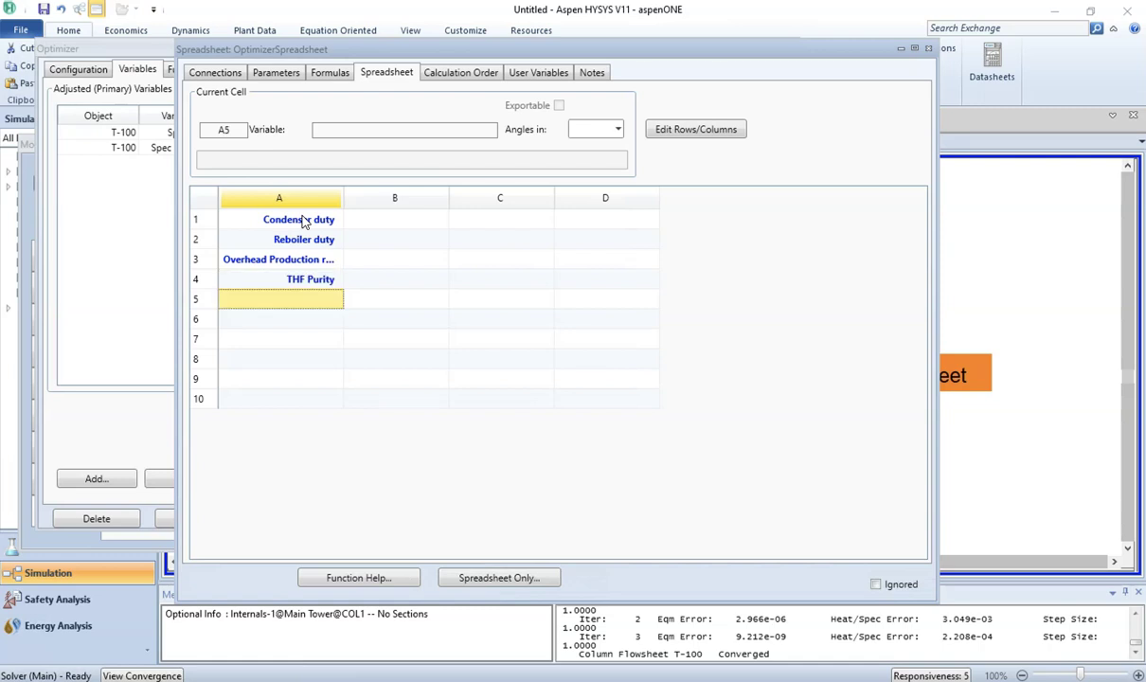
Step: Enter the labels "Bottom Production rate" in cell A5 and "Toluene Purity" in cell A6
text(Bottom Productio)
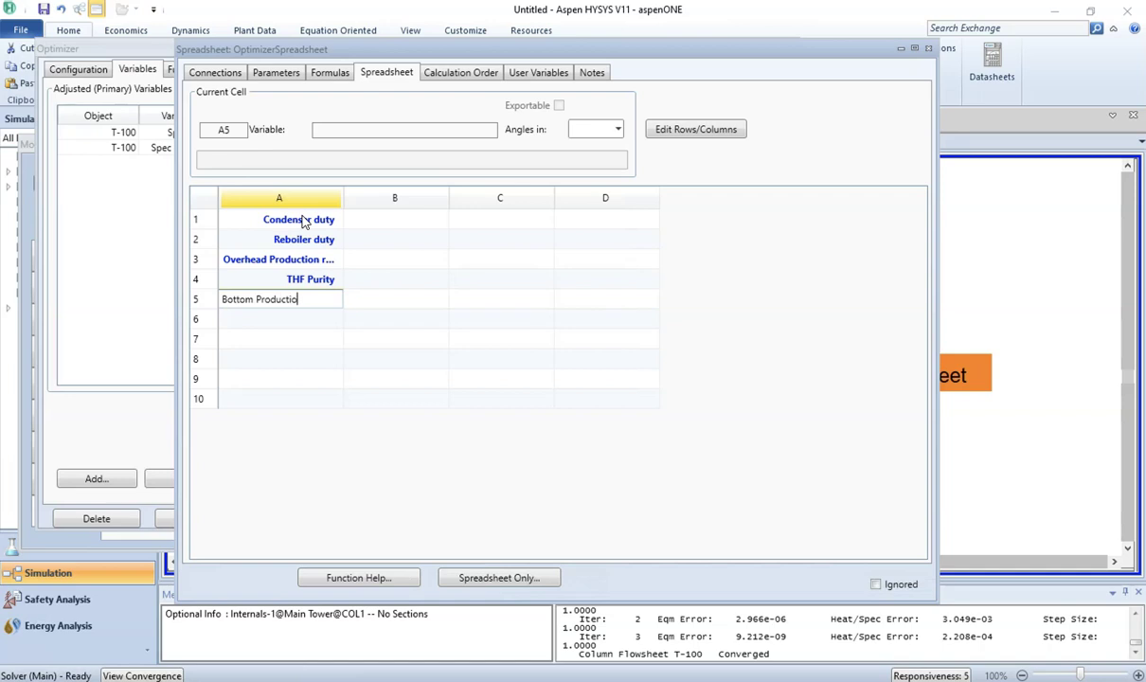
text(n rate)
key(Return)
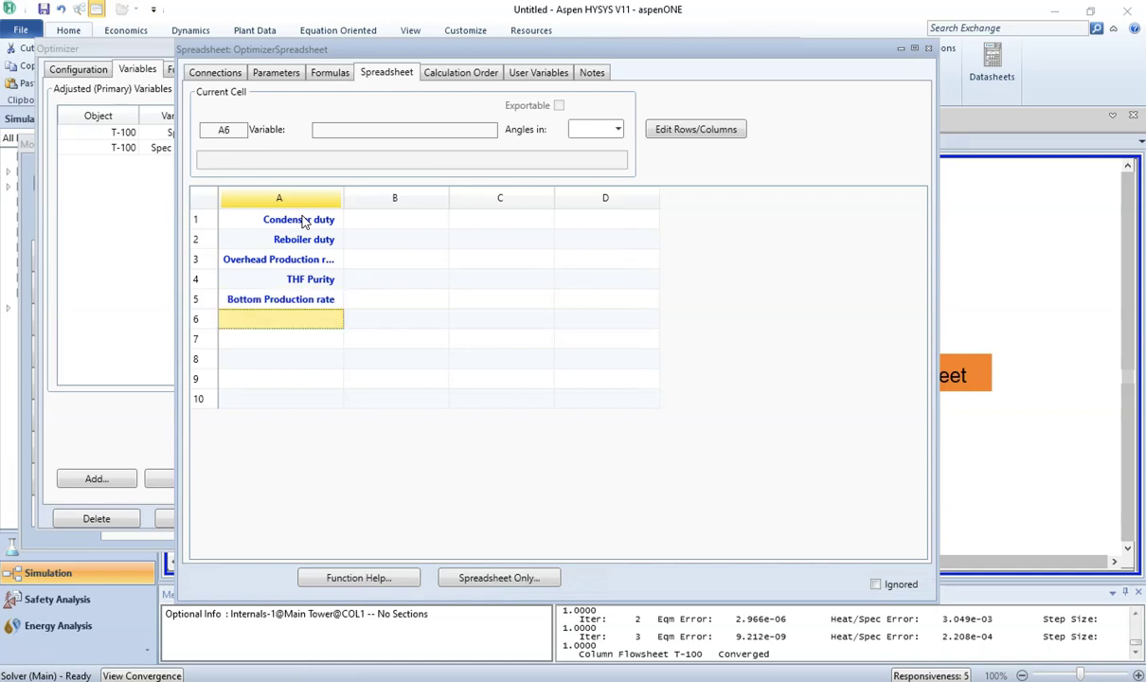
text(T)
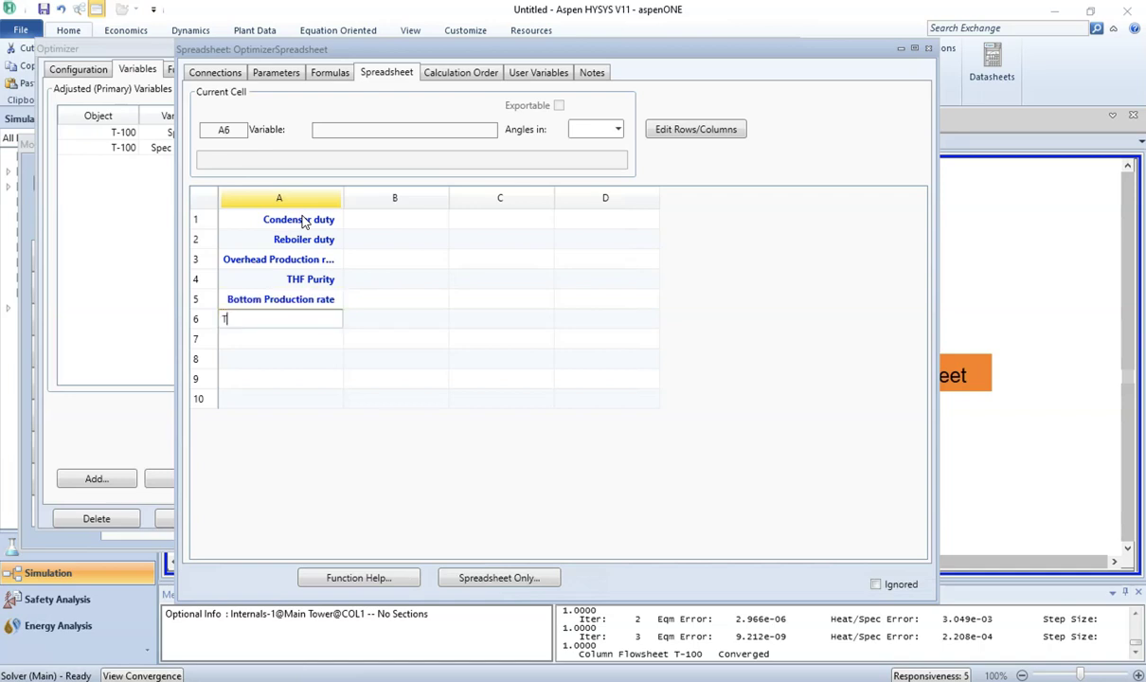
text(oluene Purity)
key(Return)
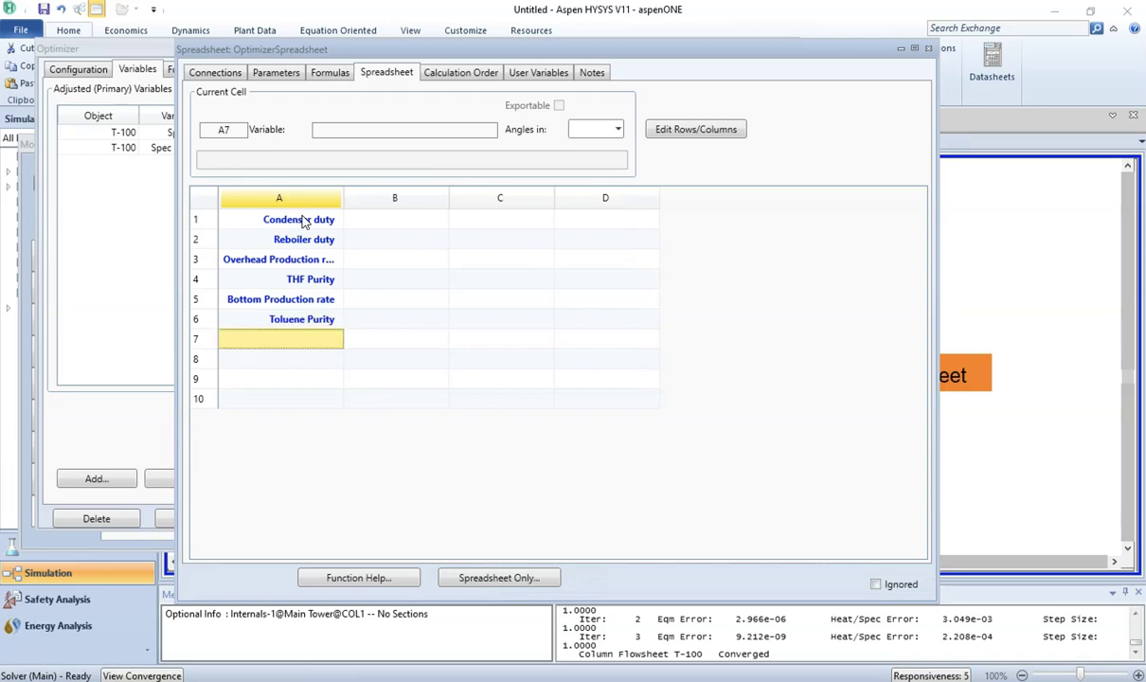
Step: Label cell A7 "Feed flow rate" and widen column A to fit its longest label
text(Feed)
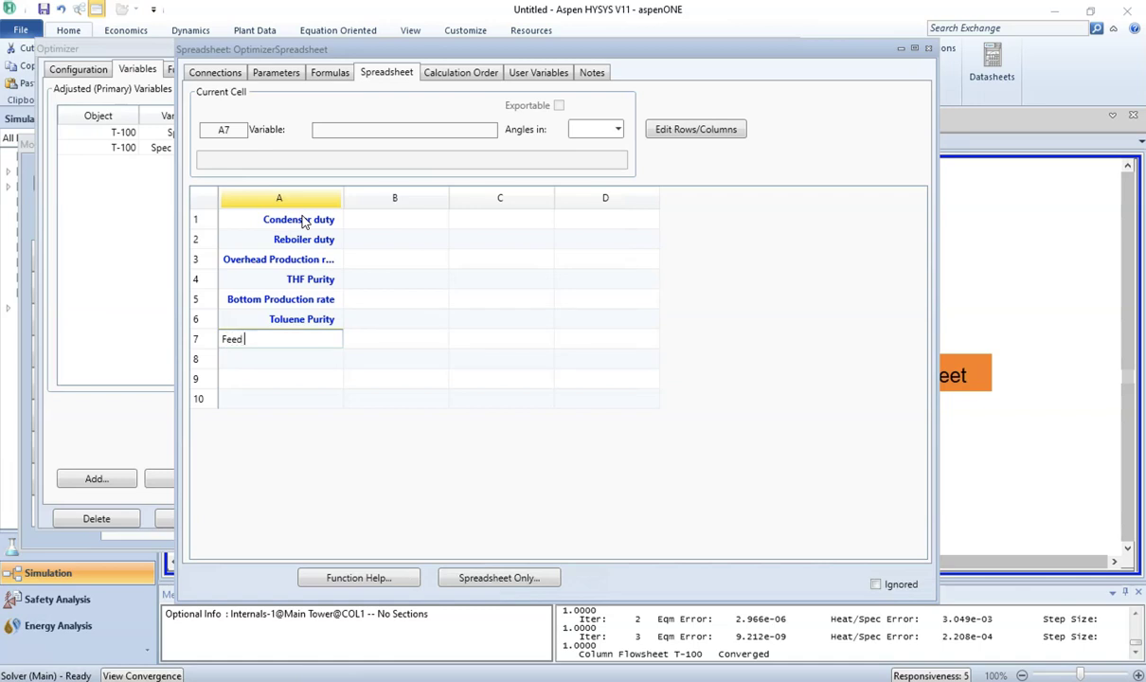
text( flow rate)
key(Return)
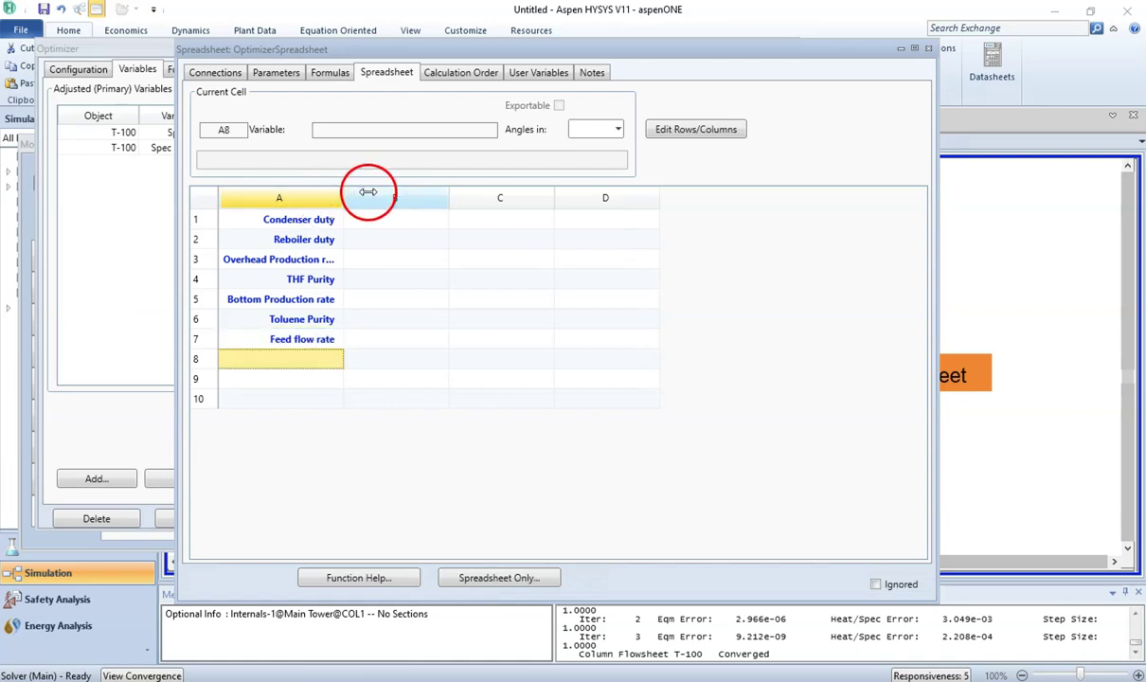
drag(377, 194, 373, 192)
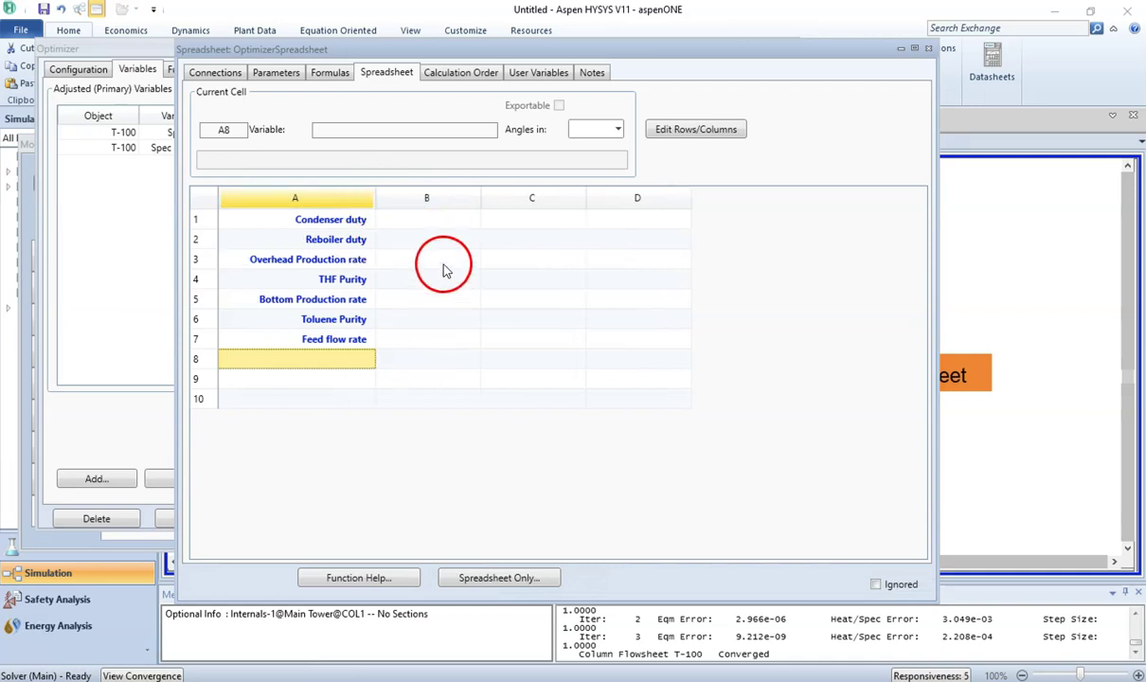
Step: Enter the labels "Cooling cost" in cell C1 and "Heating cost" in cell C2 of the Optimizer spreadsheet
click(521, 225)
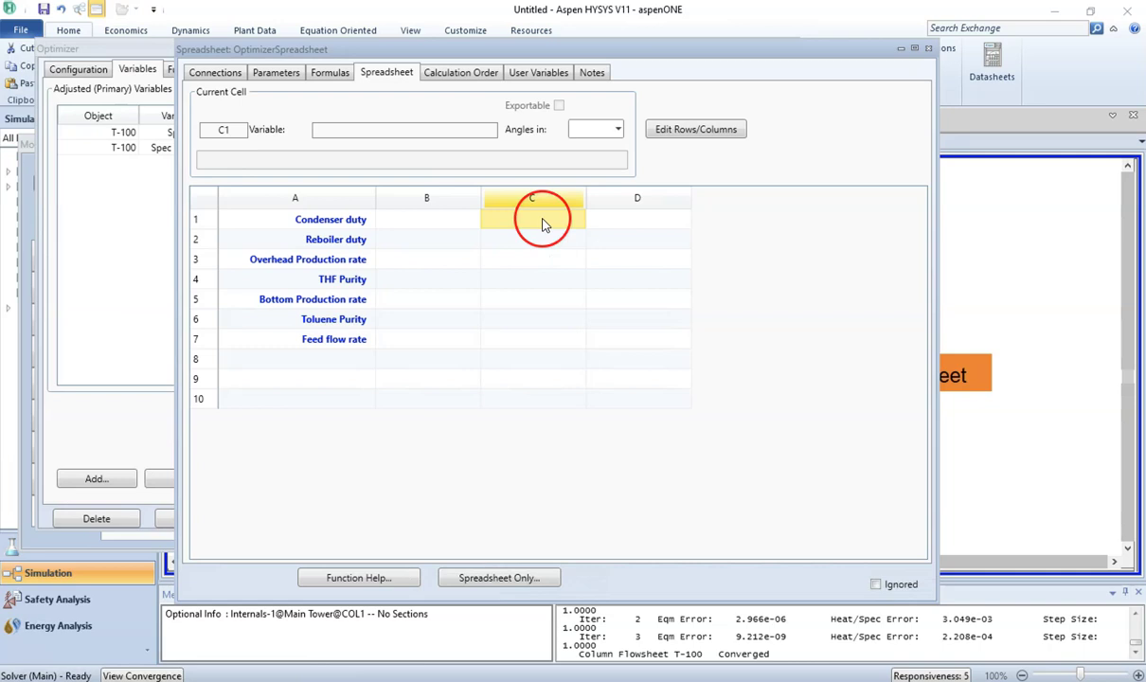
text(Co)
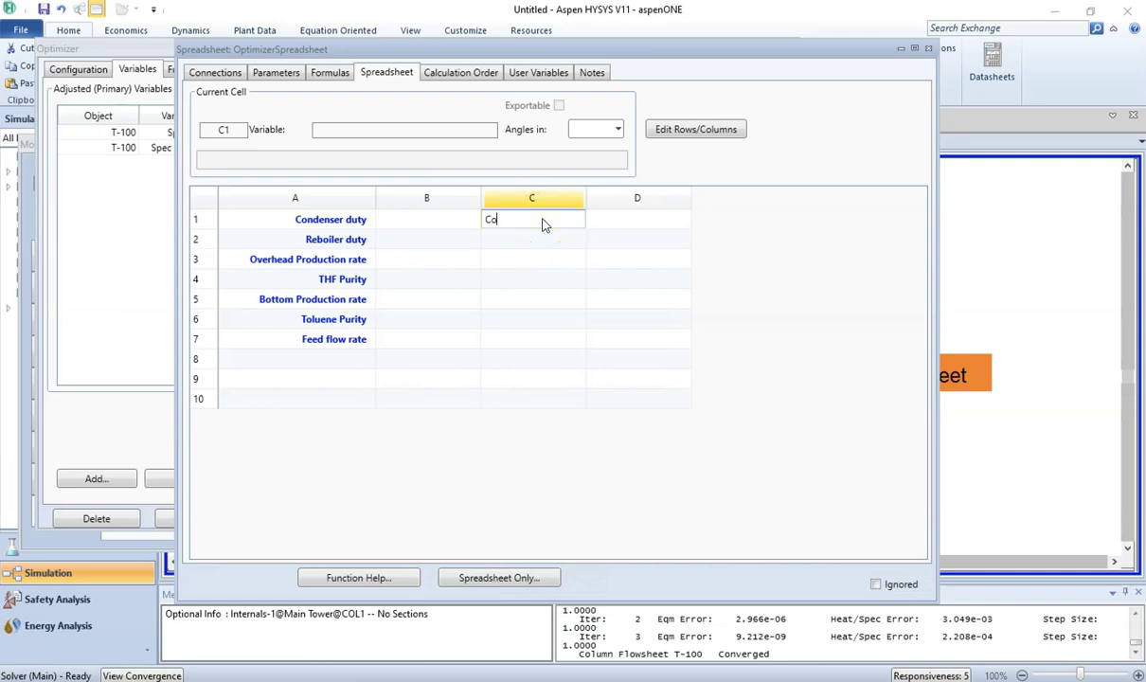
text(oling cost)
key(Return)
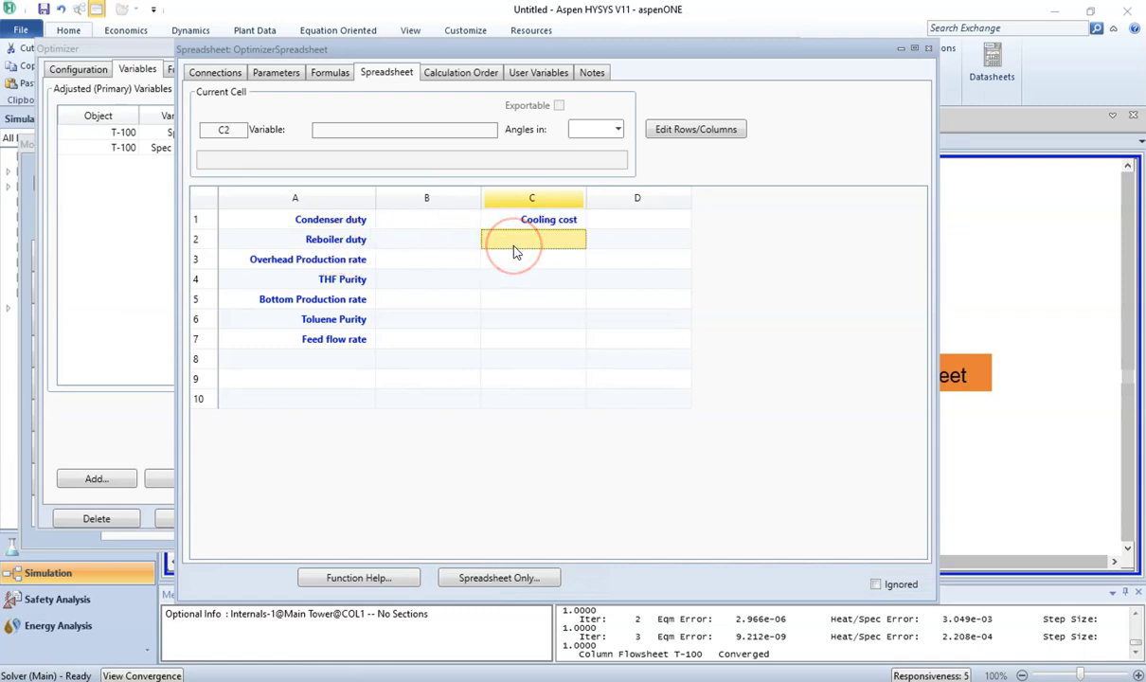
text(Heating cost)
key(Return)
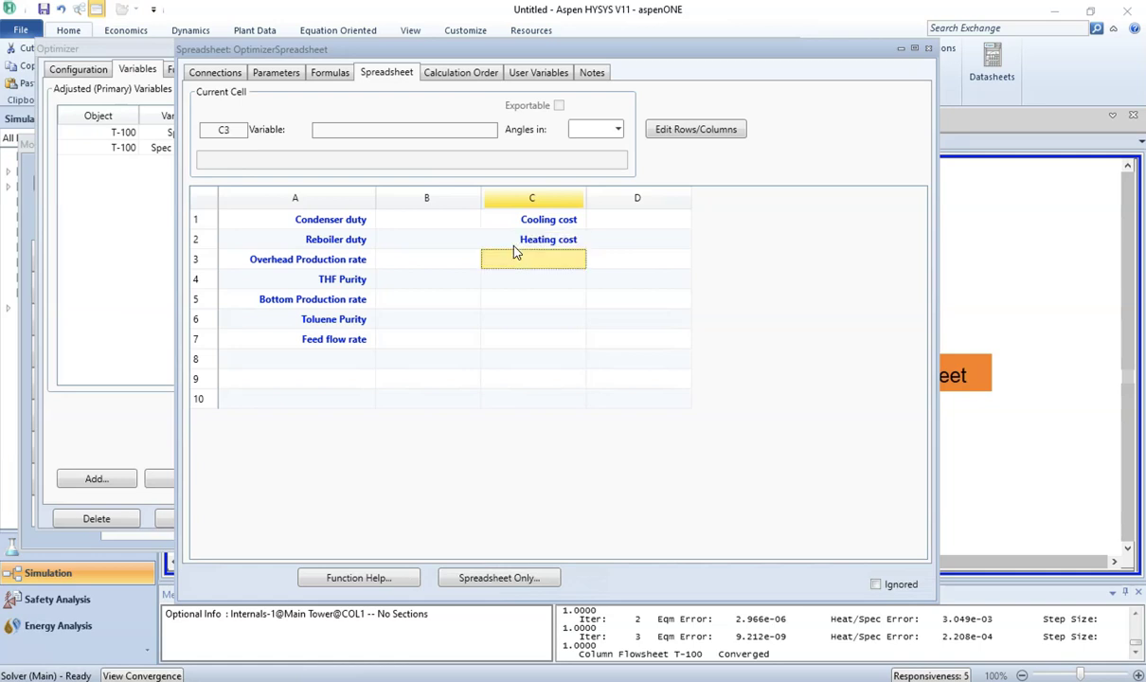
key(Down)
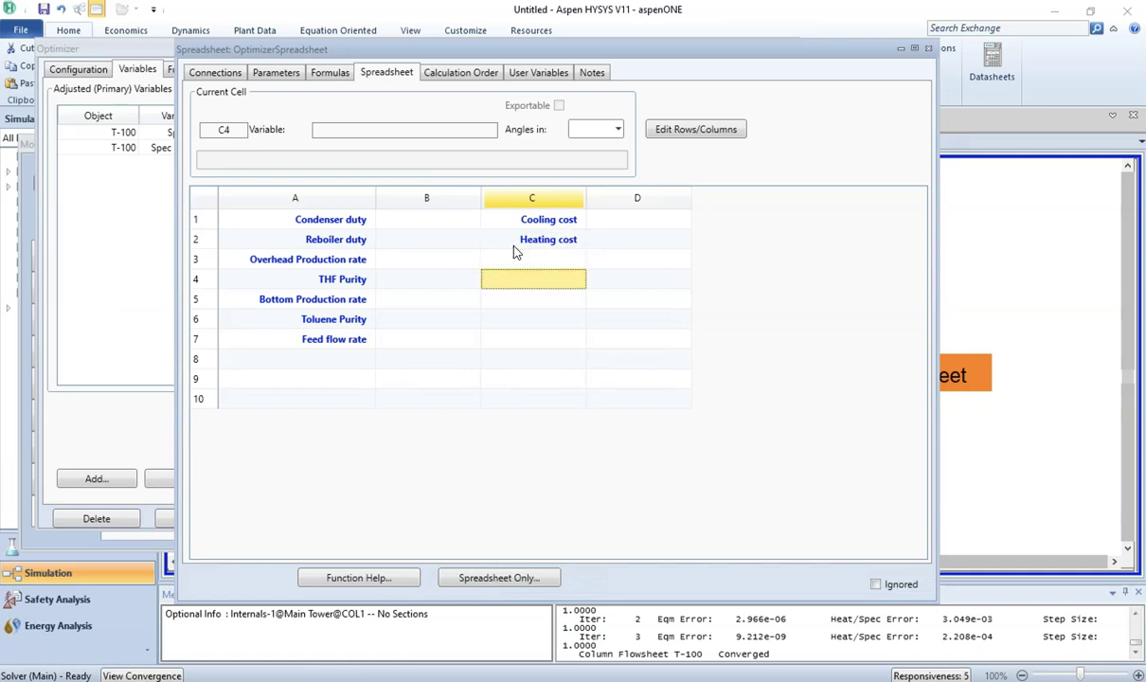
Step: Enter the labels "Pure THF Price" in cell C4 and "Pure Toluene Price" in cell C6
text(Pu)
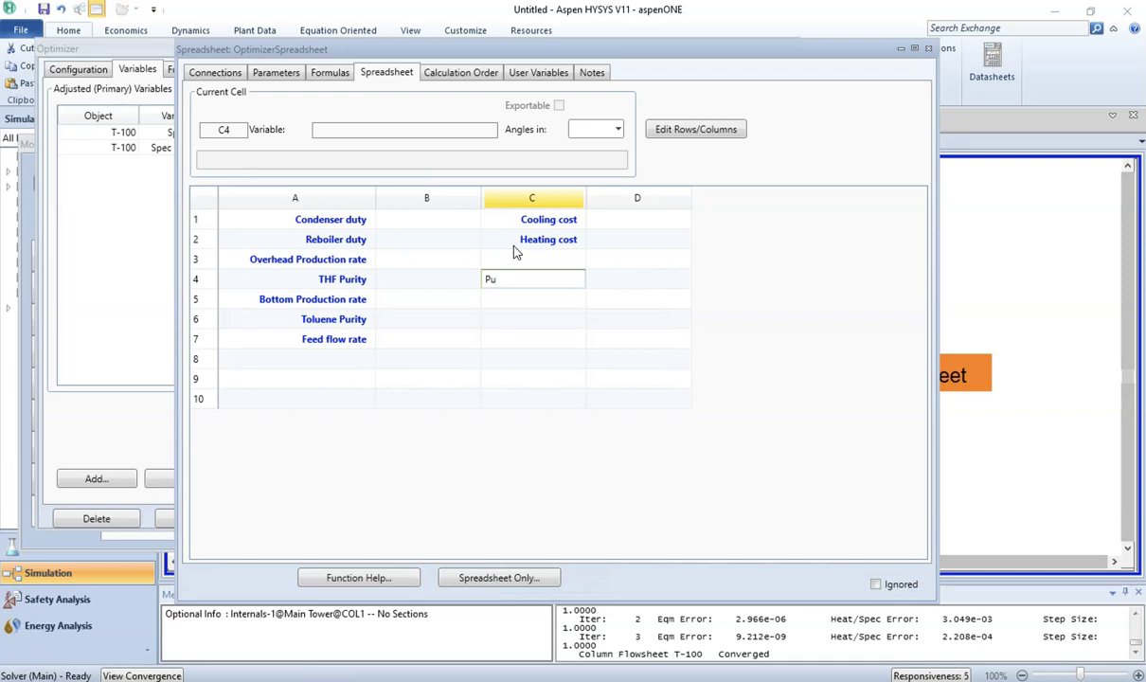
text(re THF Price)
key(Return)
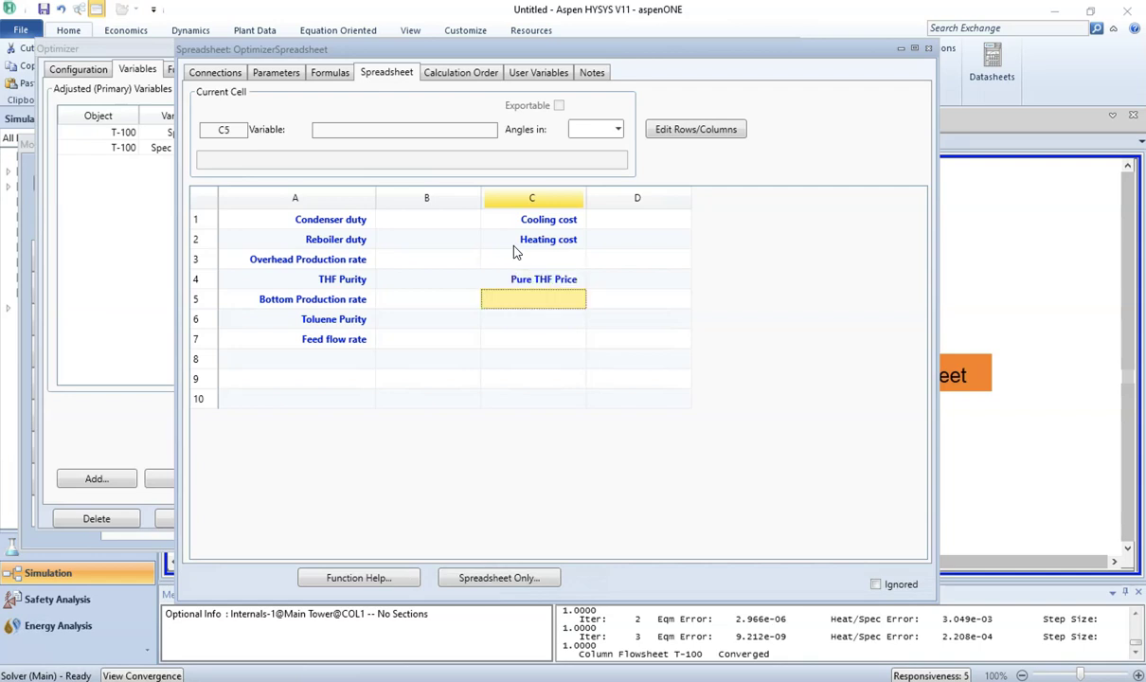
key(Down)
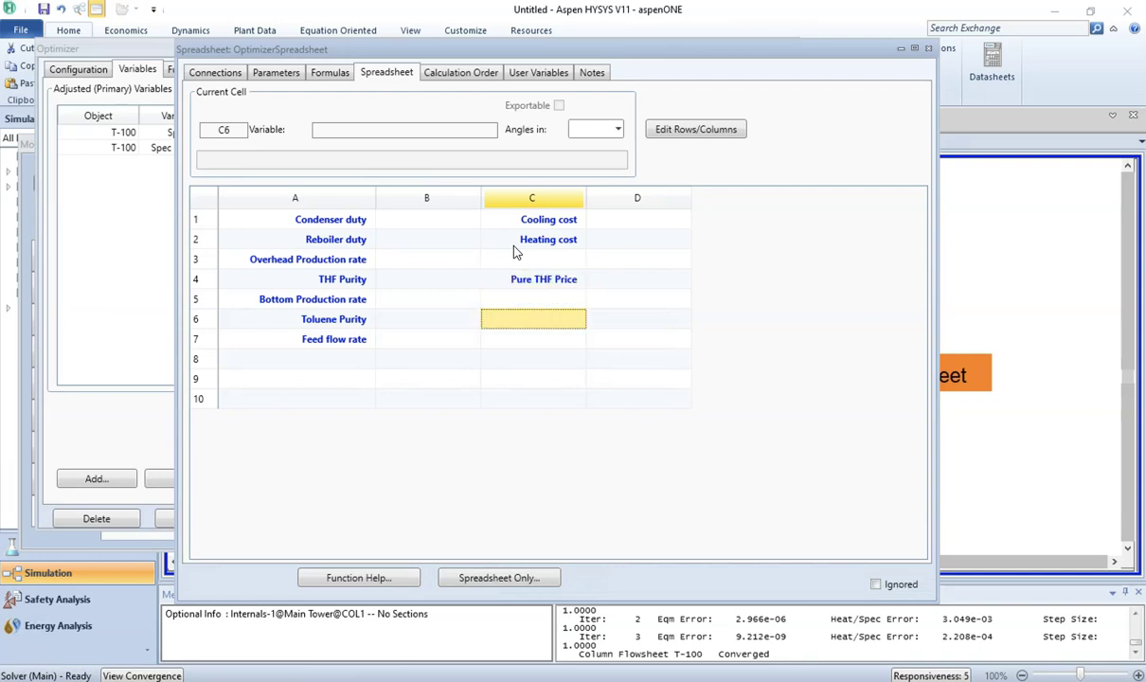
text(P)
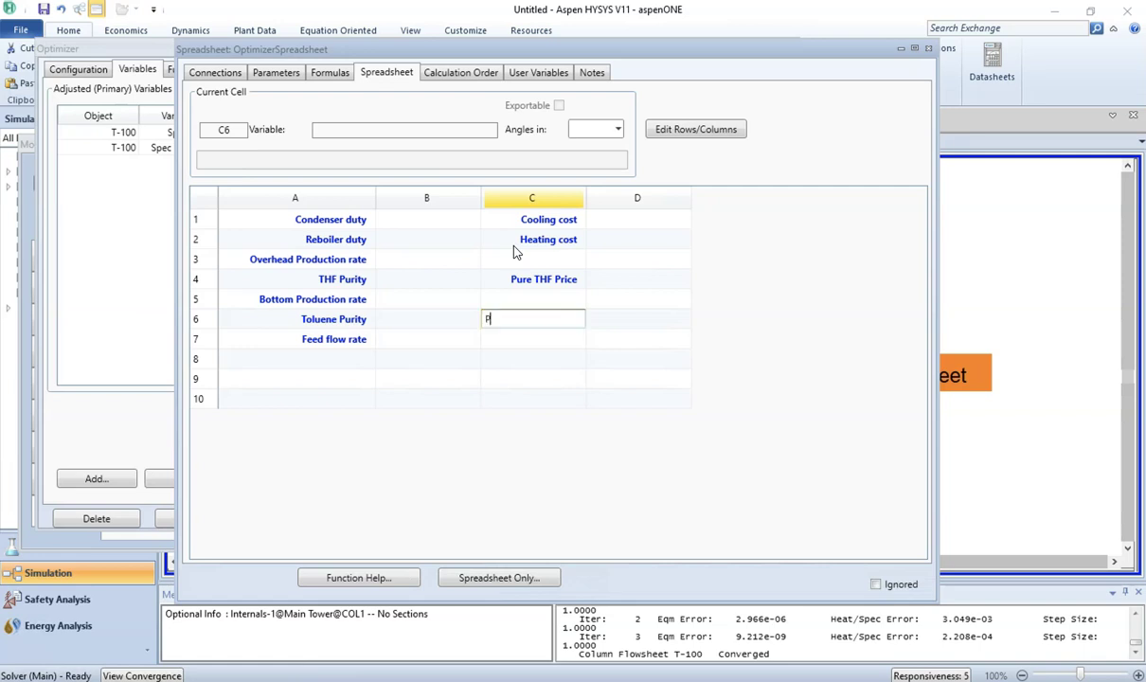
text(ure Toluene price)
key(BackSpace)
key(BackSpace)
key(BackSpace)
key(BackSpace)
text(Price)
key(Return)
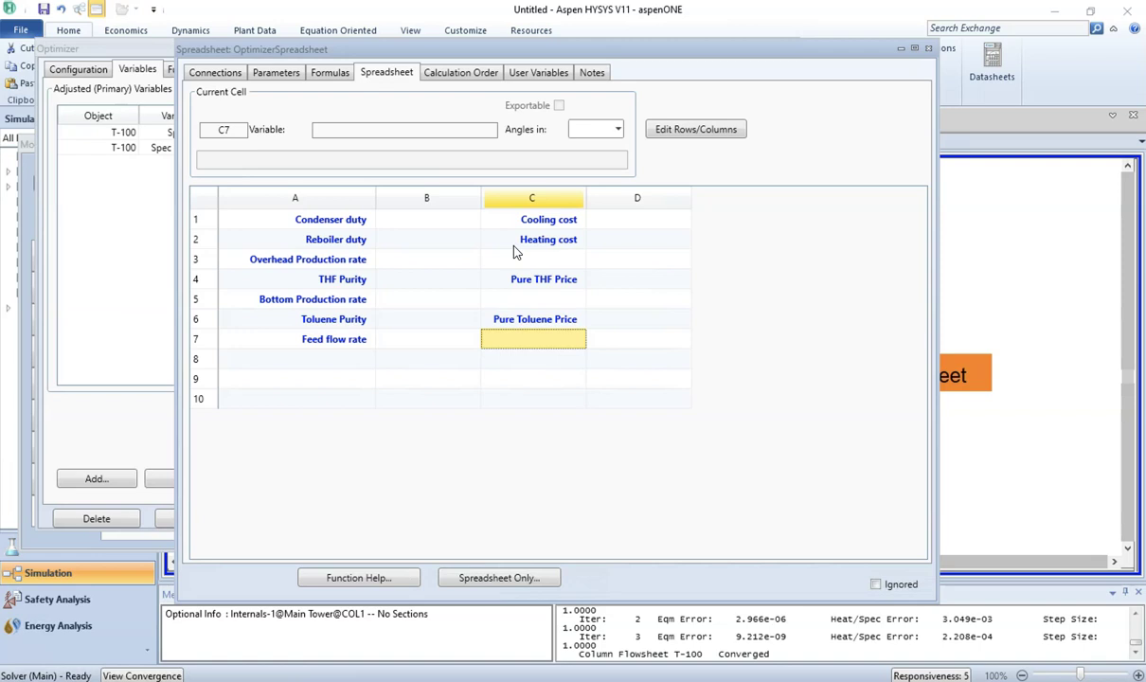
Step: Enter the labels "Feed cost" in cell C7 and "Profit" in cell C8
text(Feed cost)
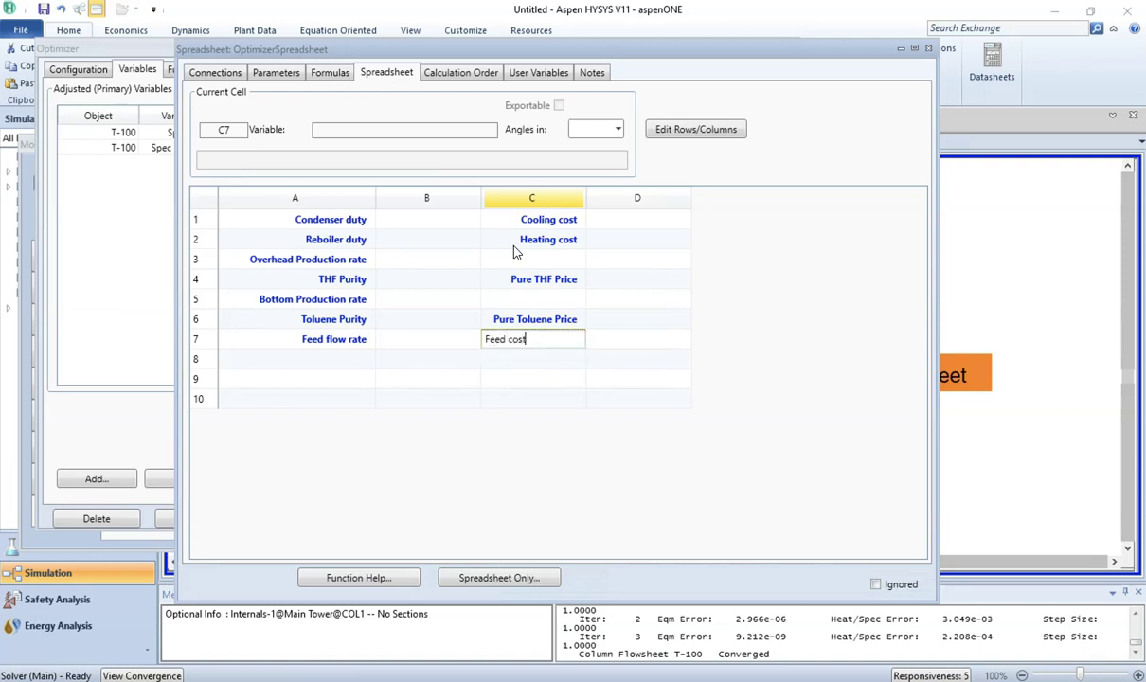
key(Return)
text(Profit)
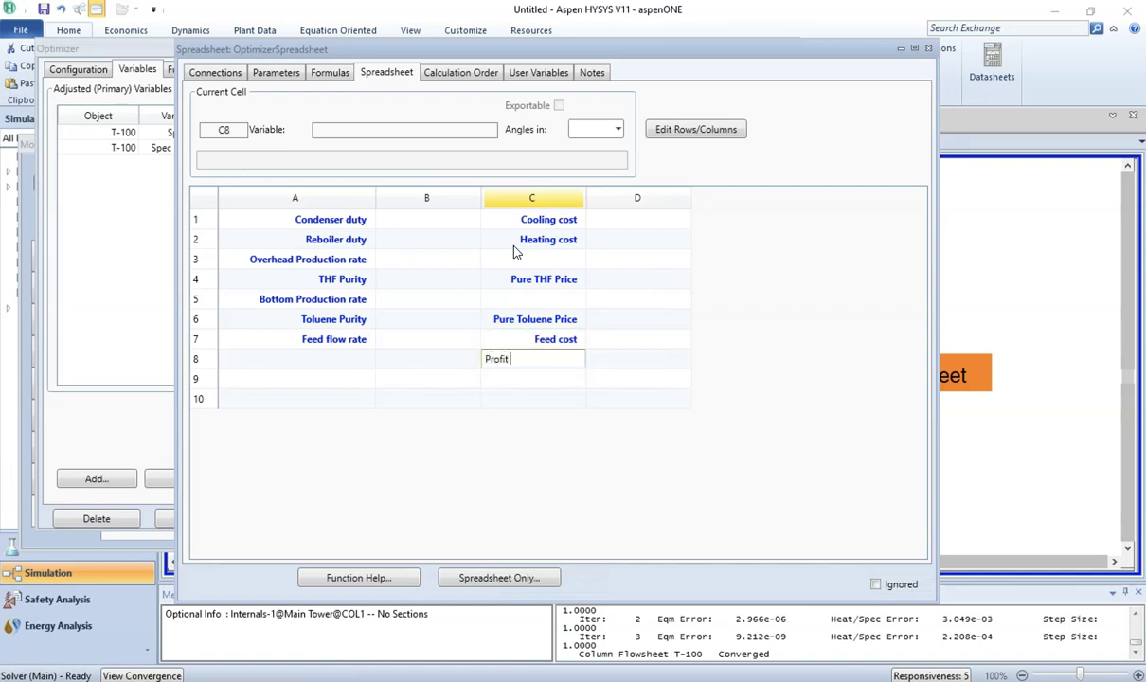
key(Return)
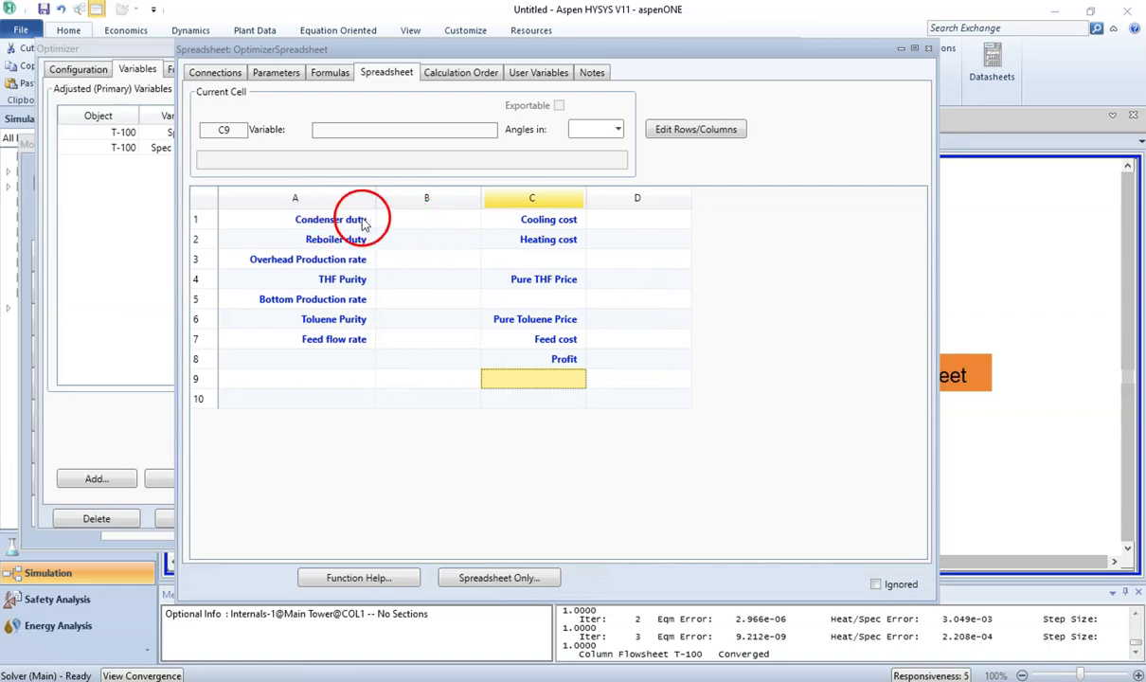
Step: Import the Power variable of energy stream Qc into cell B1 as the condenser duty
click(423, 226)
right_click(423, 226)
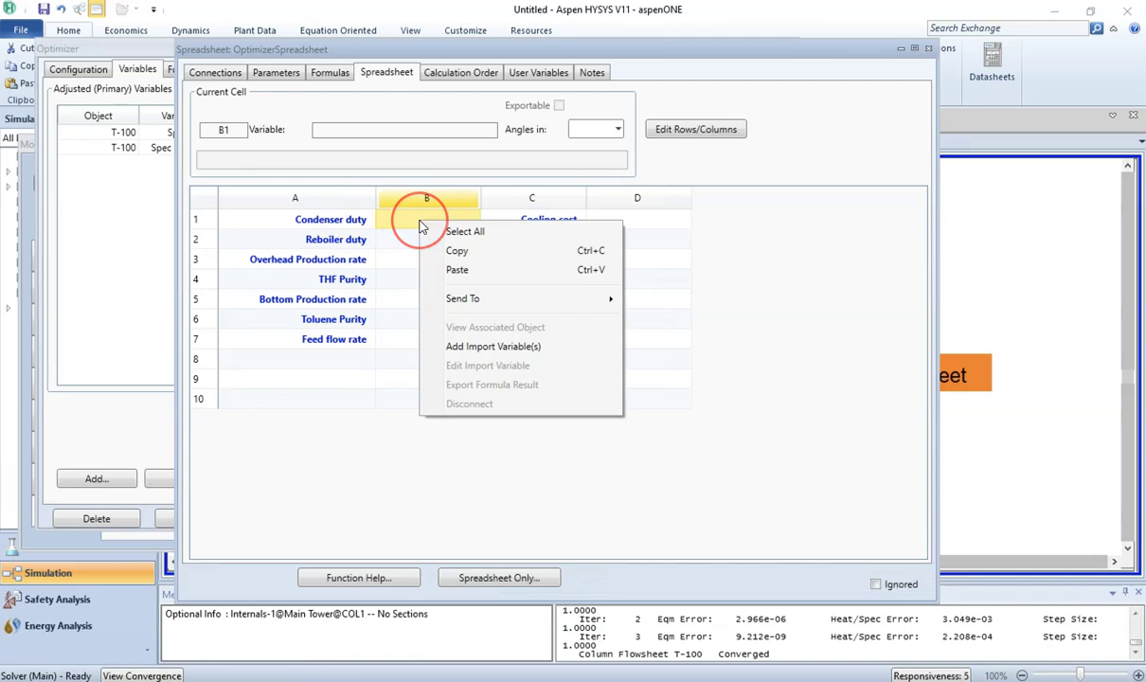
click(481, 347)
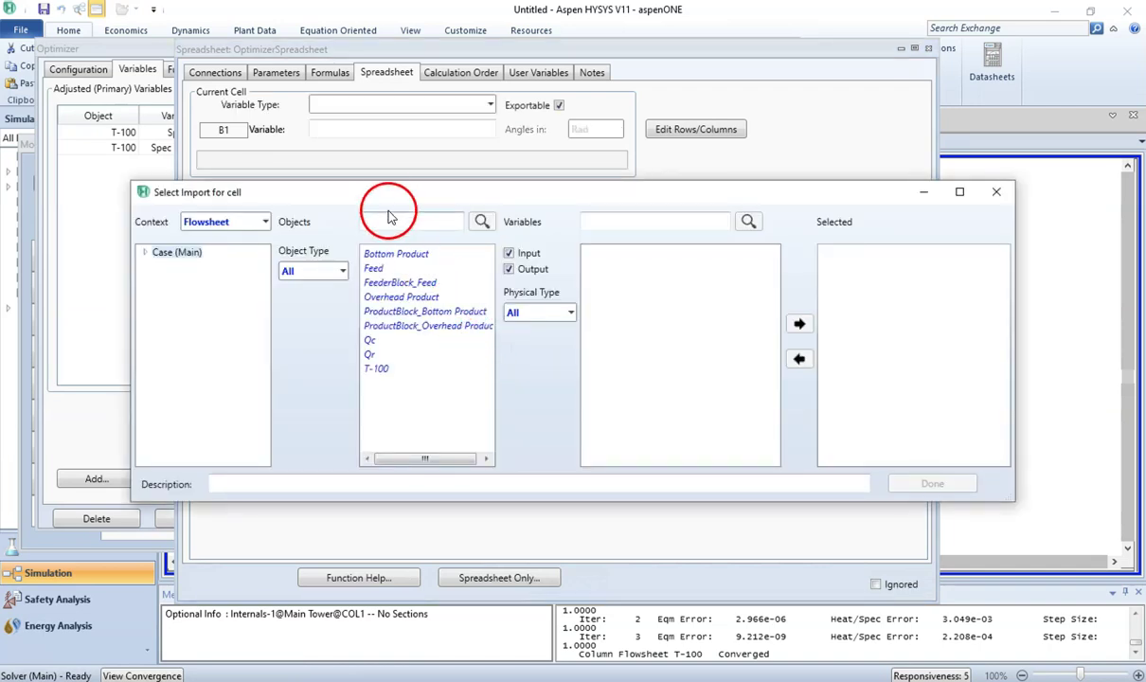
drag(369, 201, 365, 241)
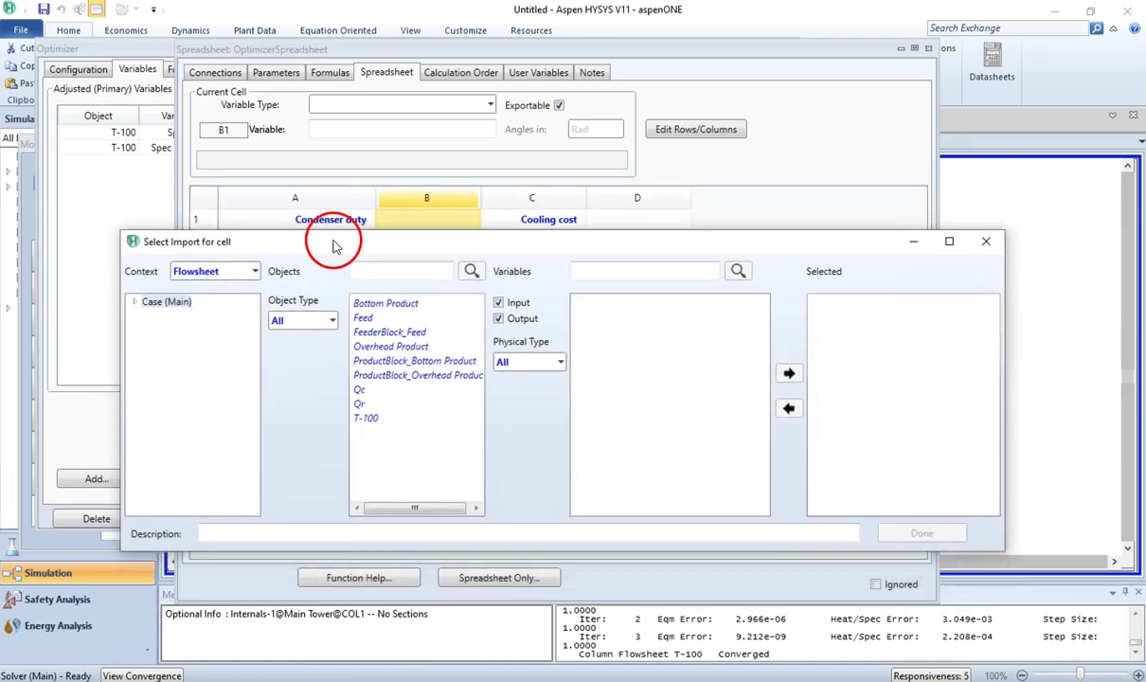
drag(359, 390, 360, 393)
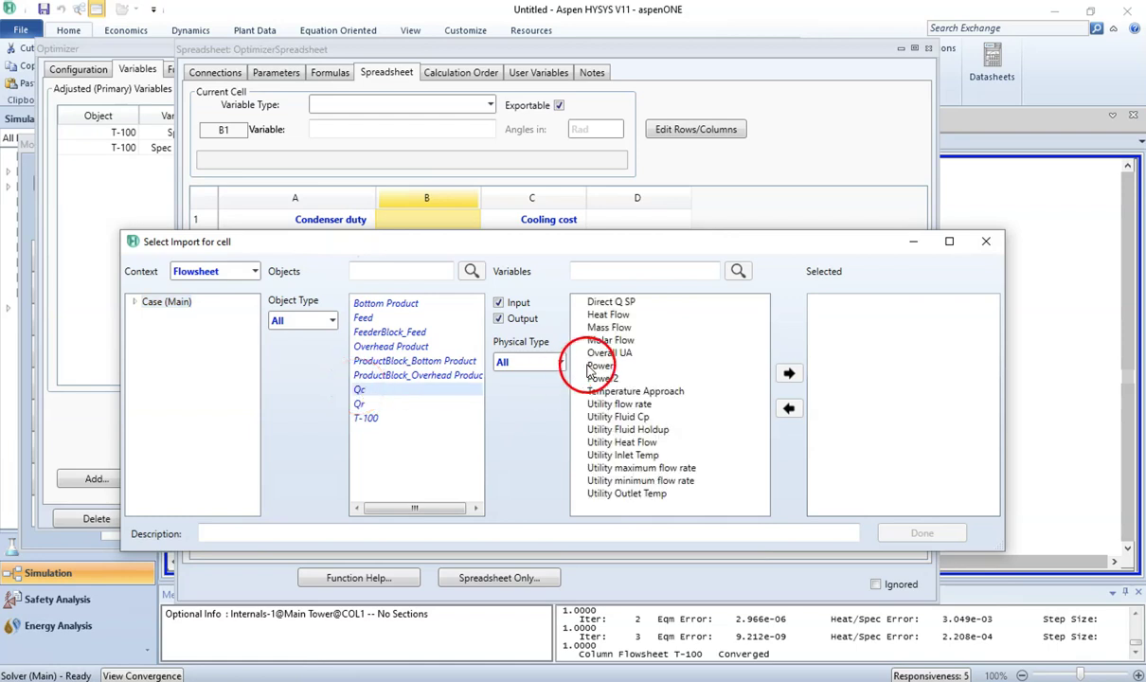
click(601, 366)
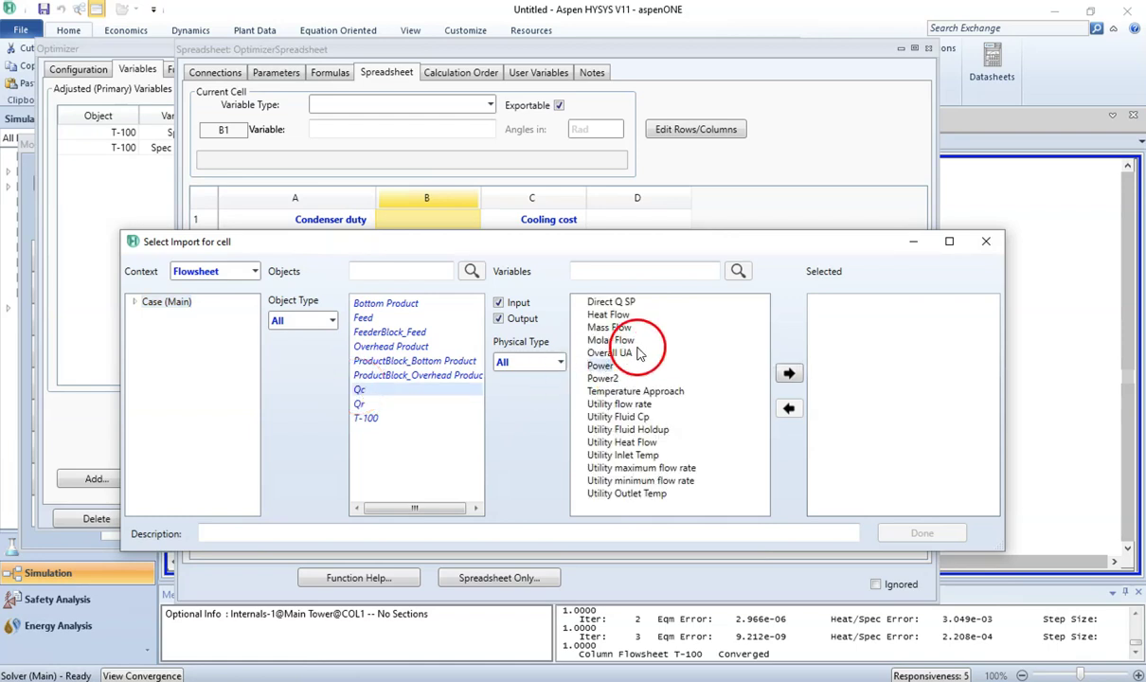
click(788, 375)
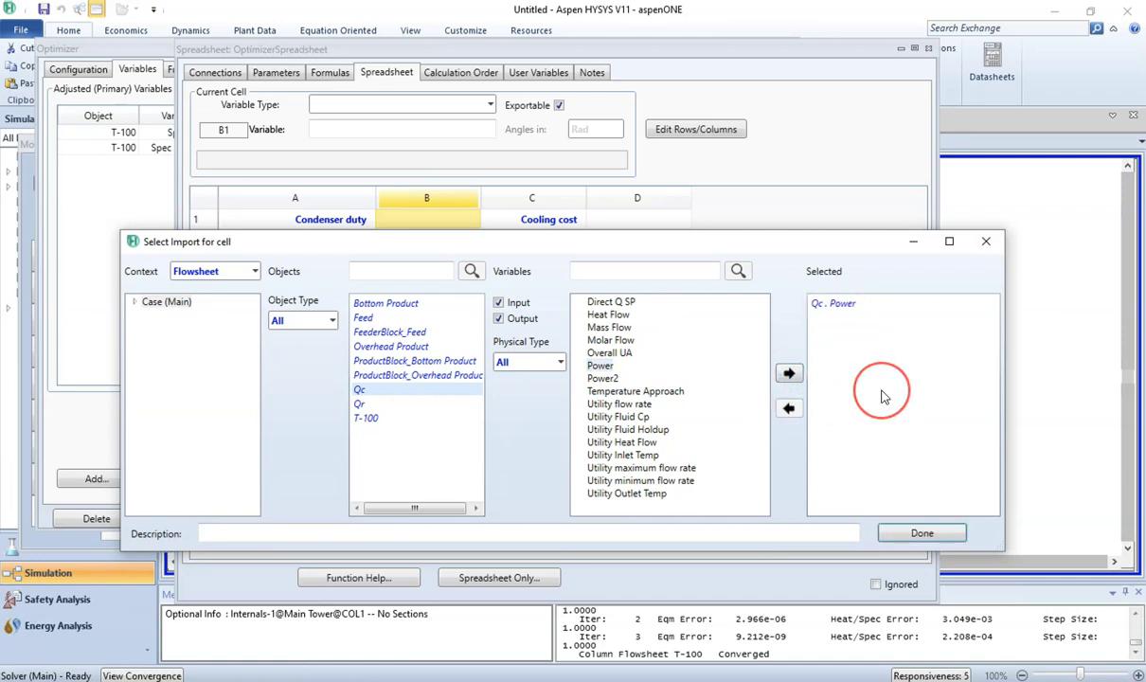
click(921, 532)
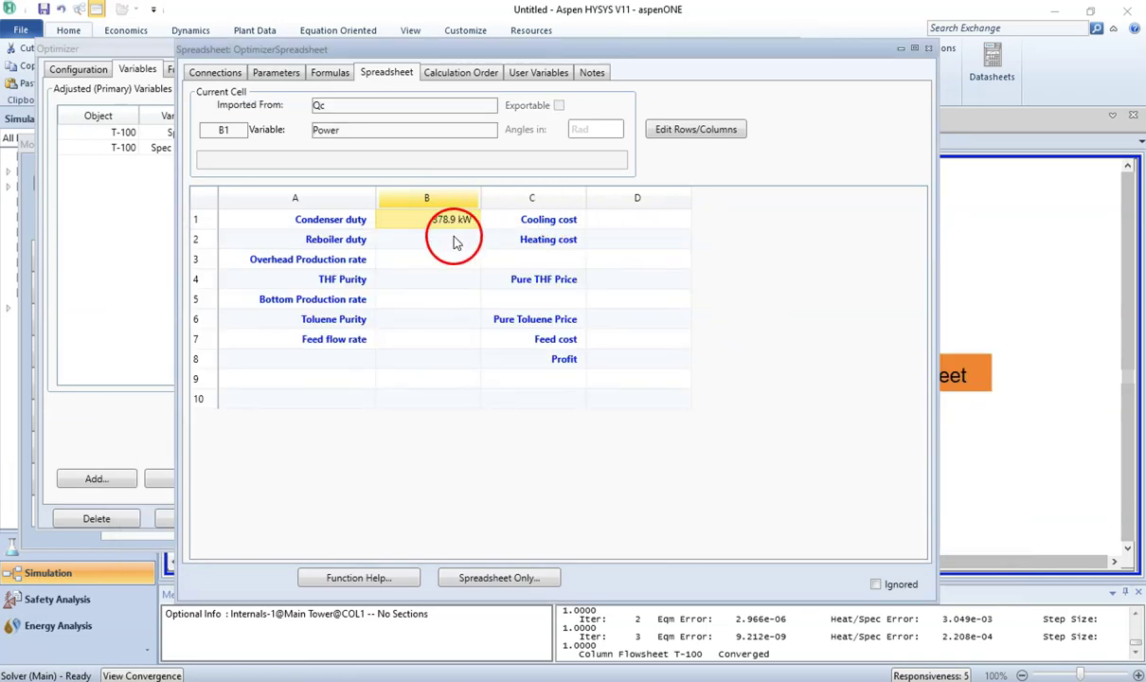
Step: Import the Power variable of energy stream Qr into cell B2 as the reboiler duty
click(452, 243)
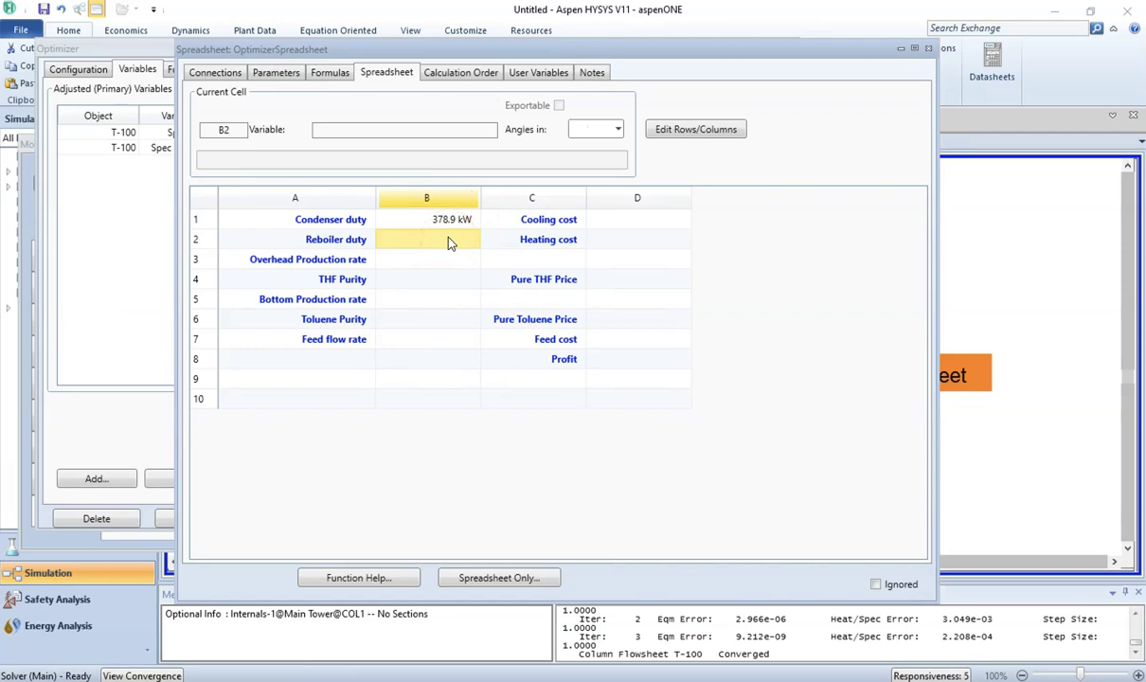
right_click(452, 242)
click(513, 365)
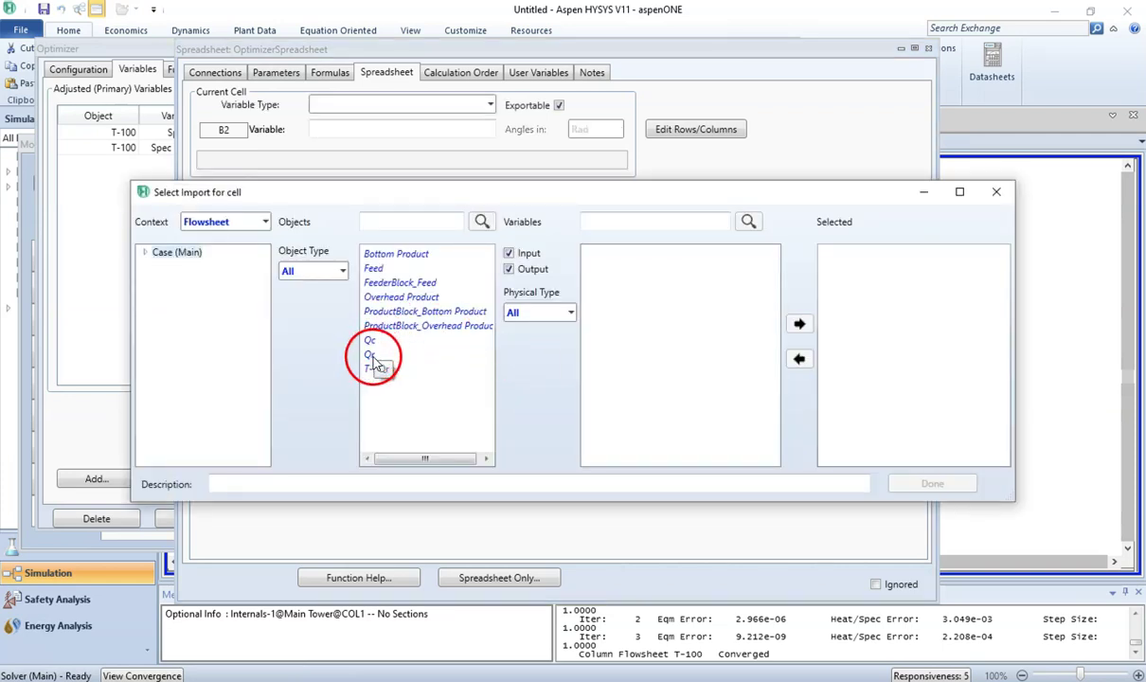
click(371, 355)
click(611, 316)
click(799, 324)
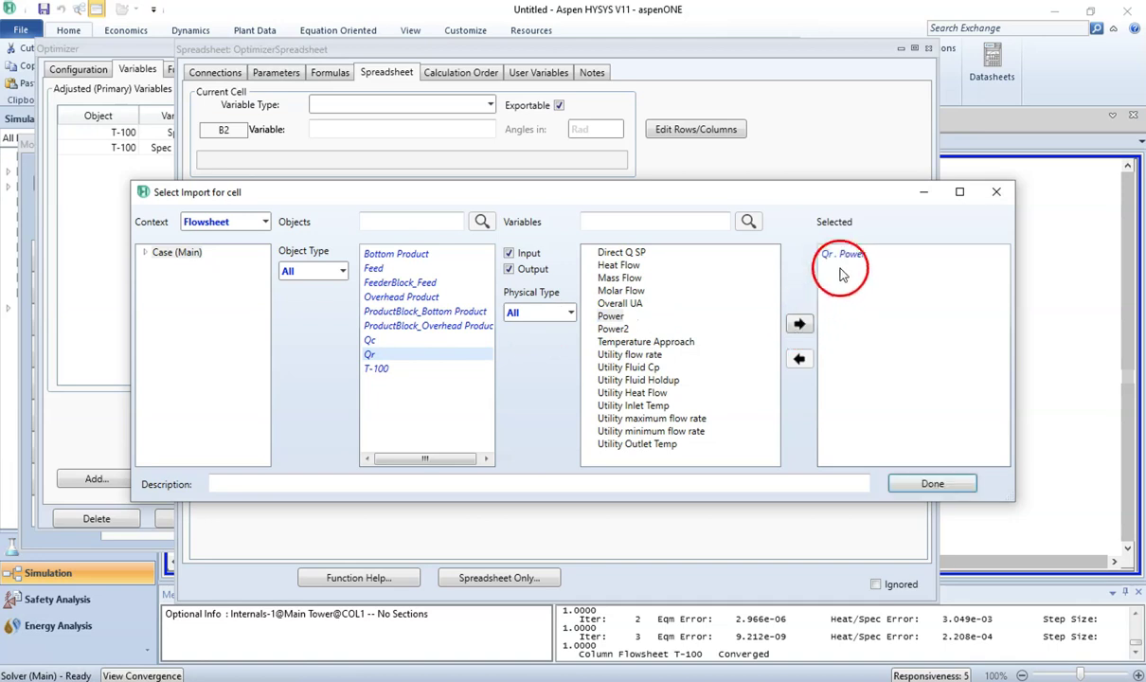
click(841, 256)
click(933, 484)
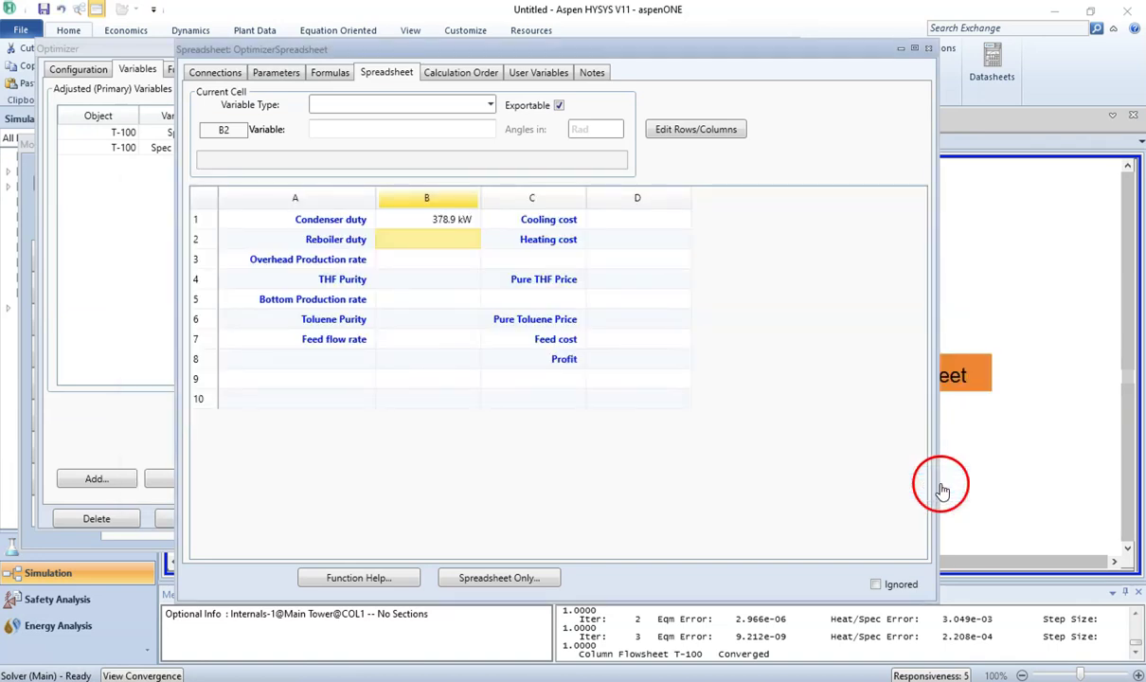
Step: Import the Mass Flow of the Overhead Product stream into cell B3 as the overhead production rate
click(413, 264)
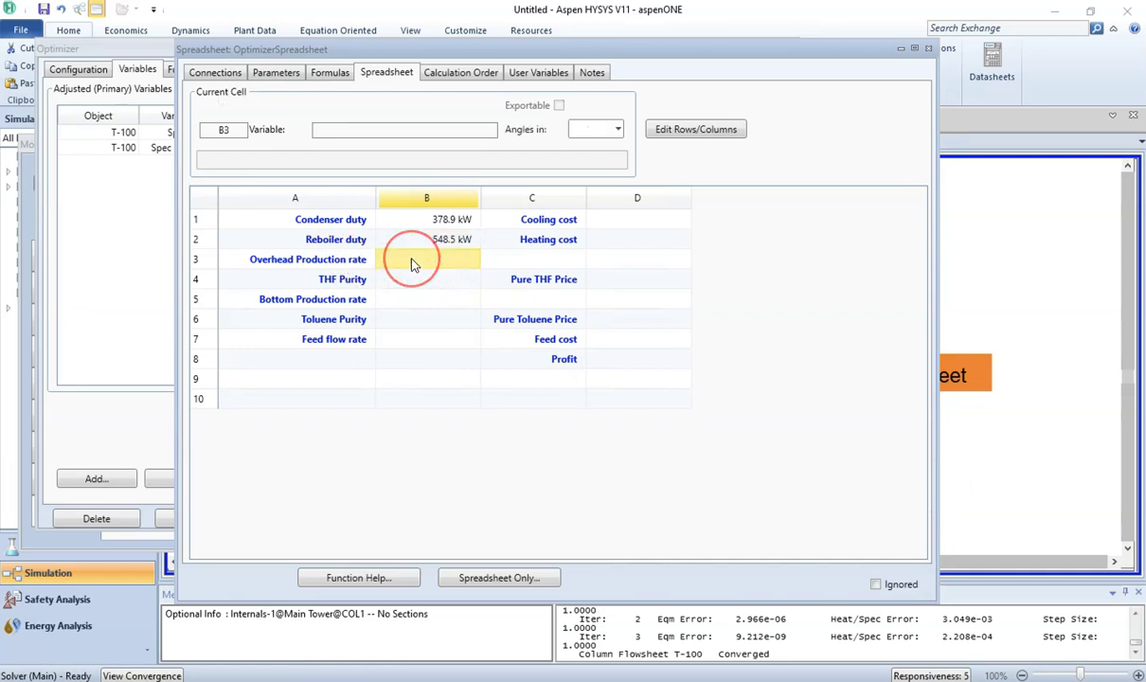
right_click(413, 264)
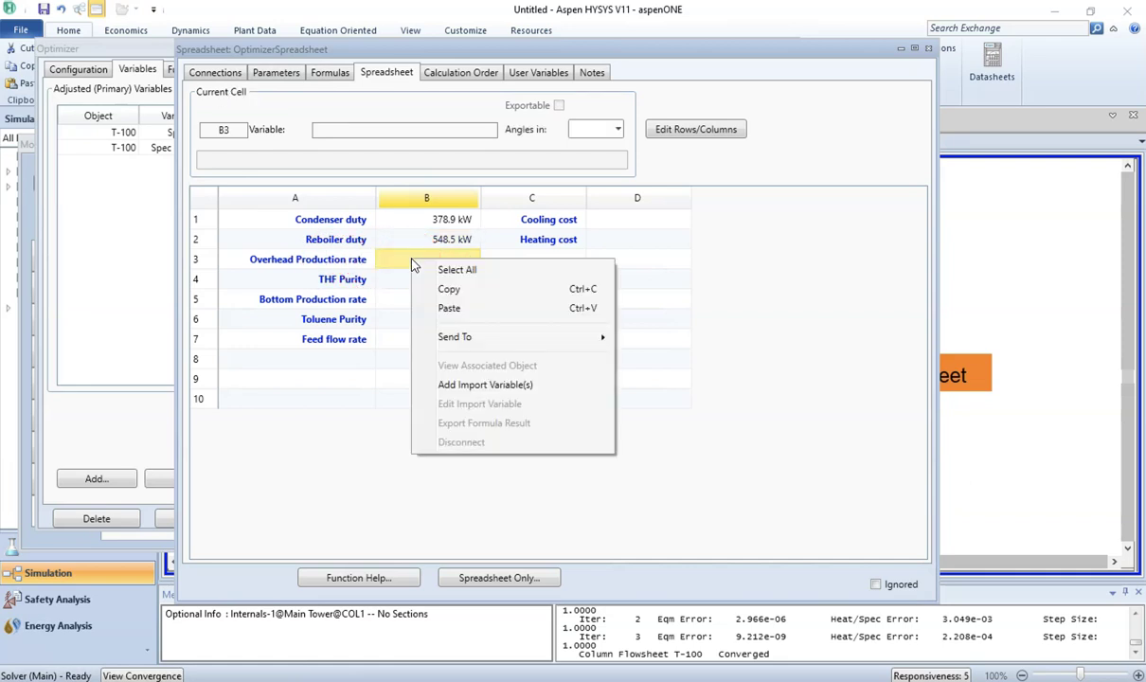
click(467, 360)
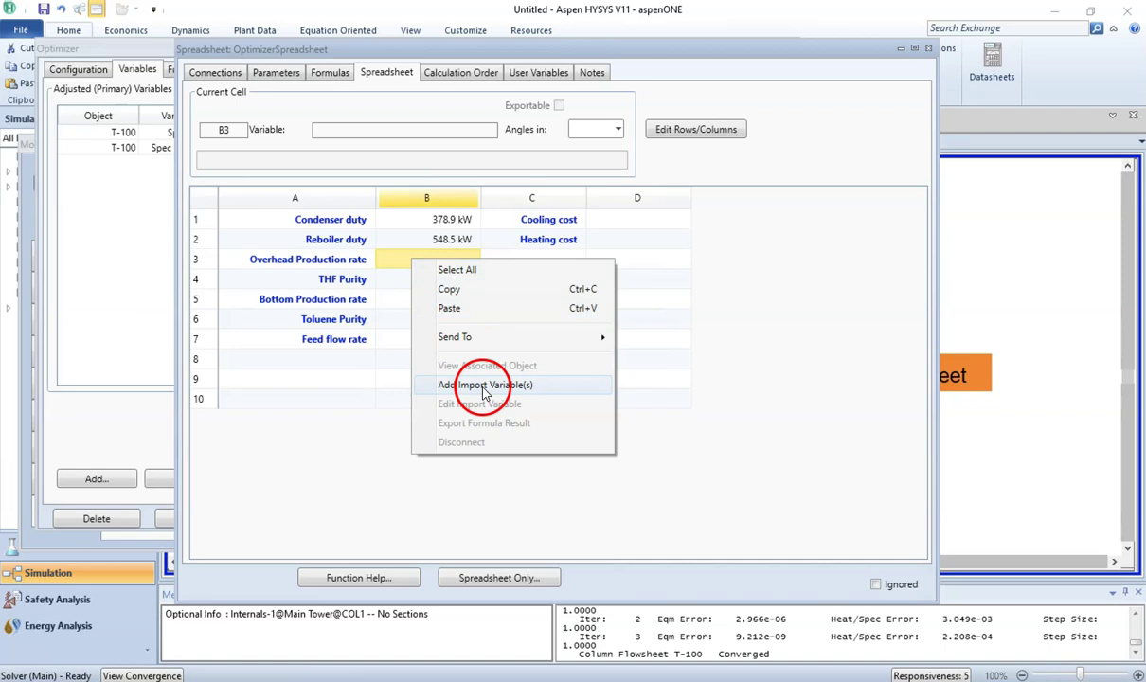
click(480, 385)
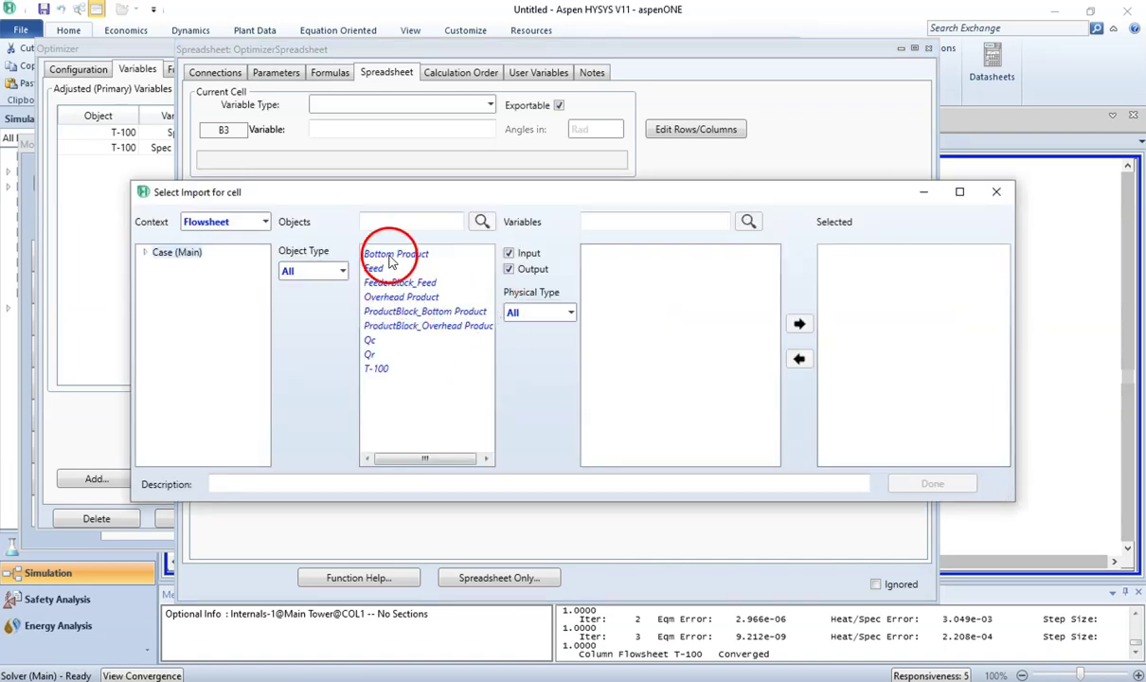
click(402, 301)
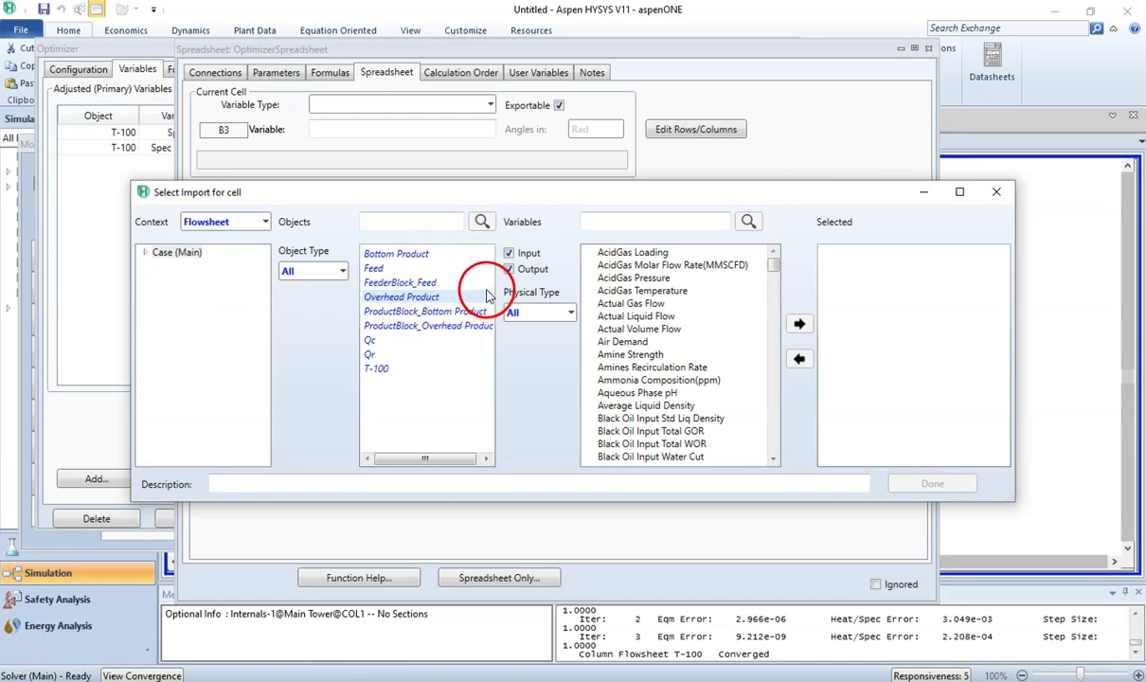
click(772, 407)
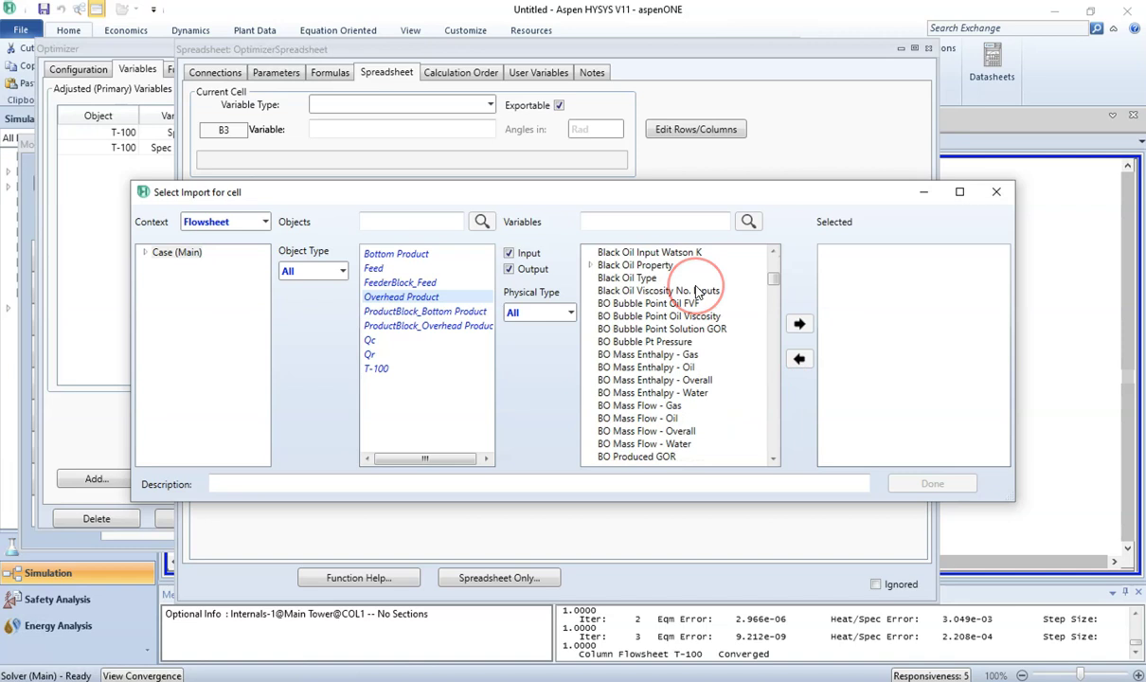
click(773, 421)
click(773, 421)
click(773, 421)
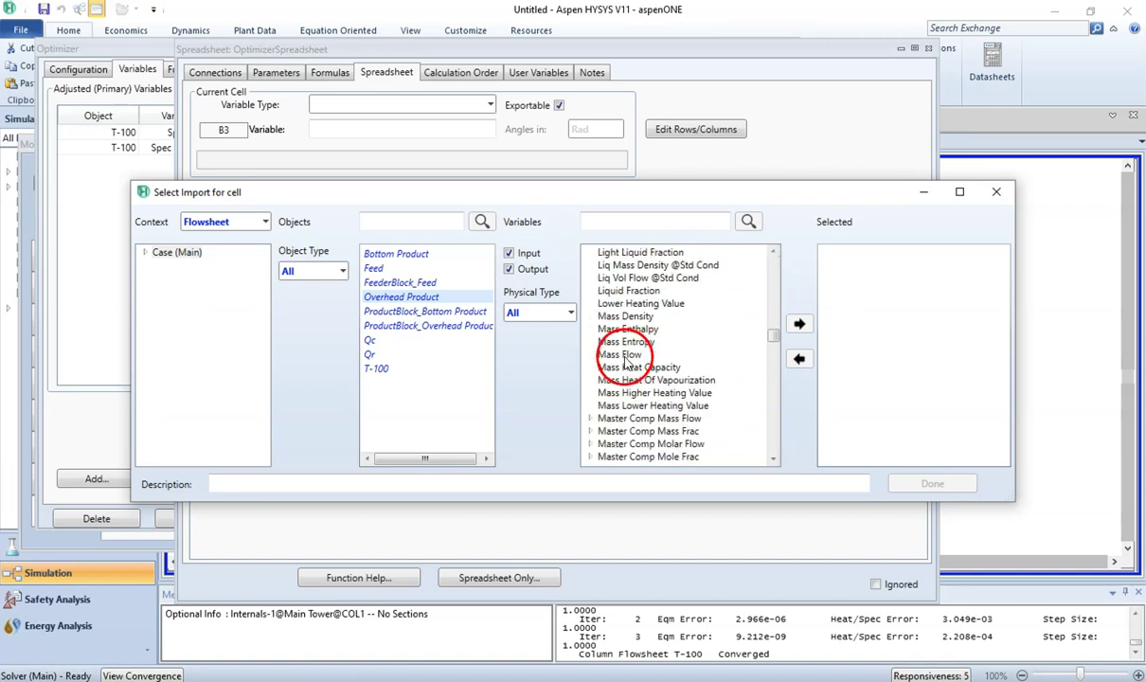
click(799, 324)
click(933, 485)
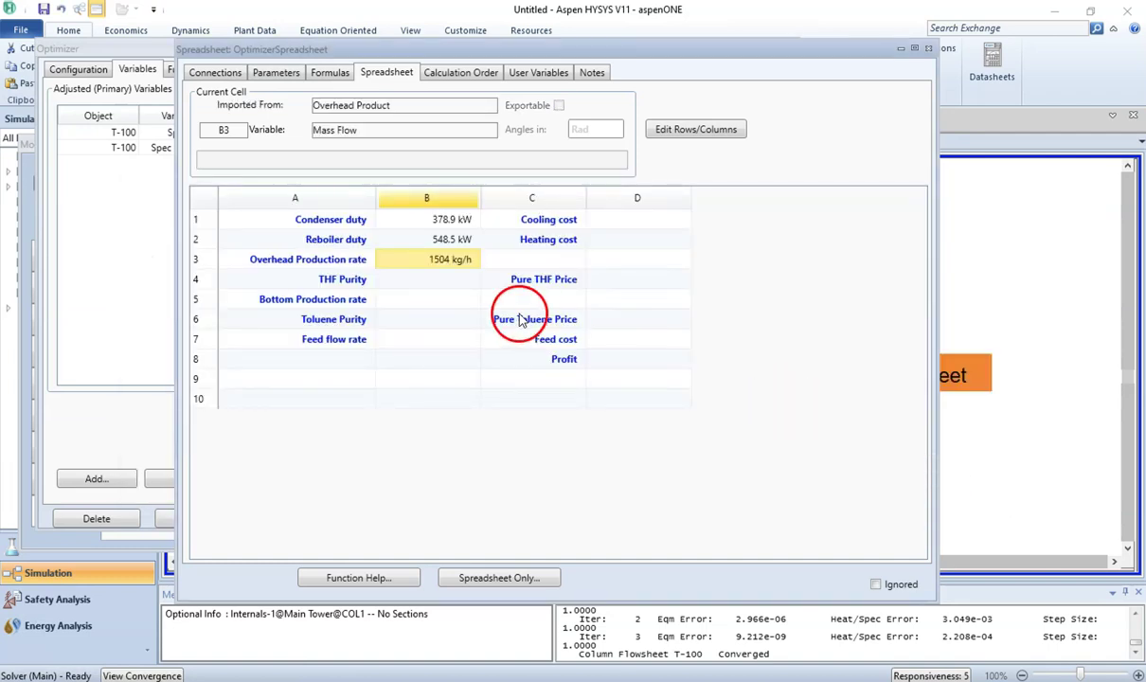
Step: Import the TetraHyFuran Master Comp Mass Frac of the Overhead Product stream into cell B4 as the THF purity
click(439, 282)
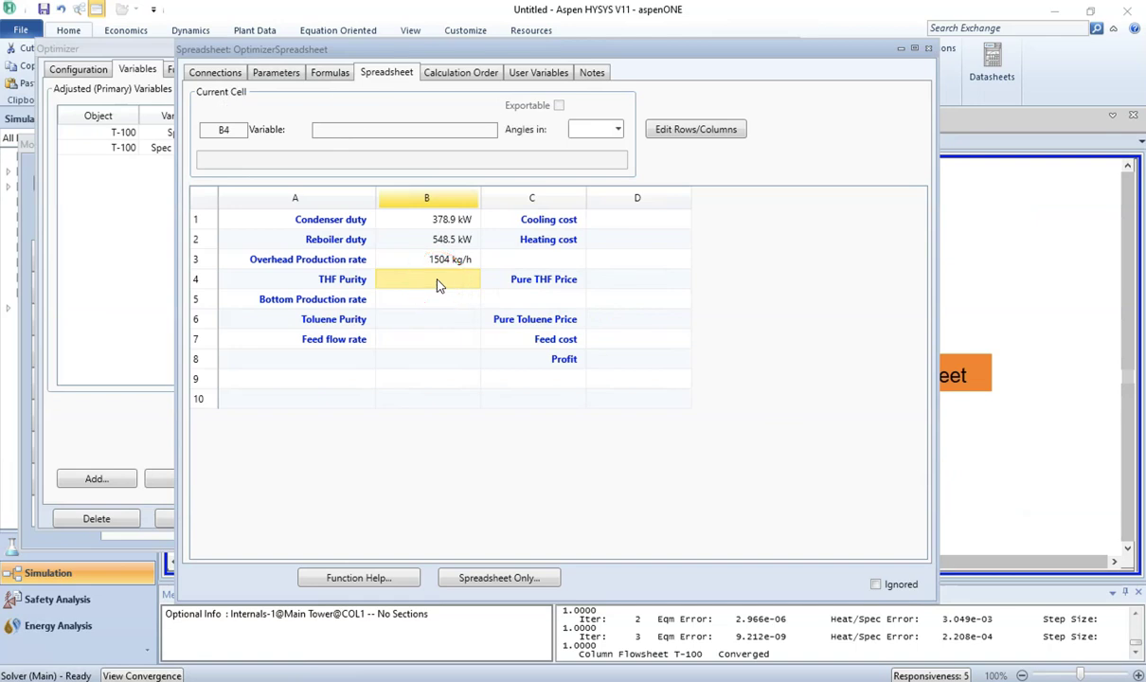
right_click(439, 284)
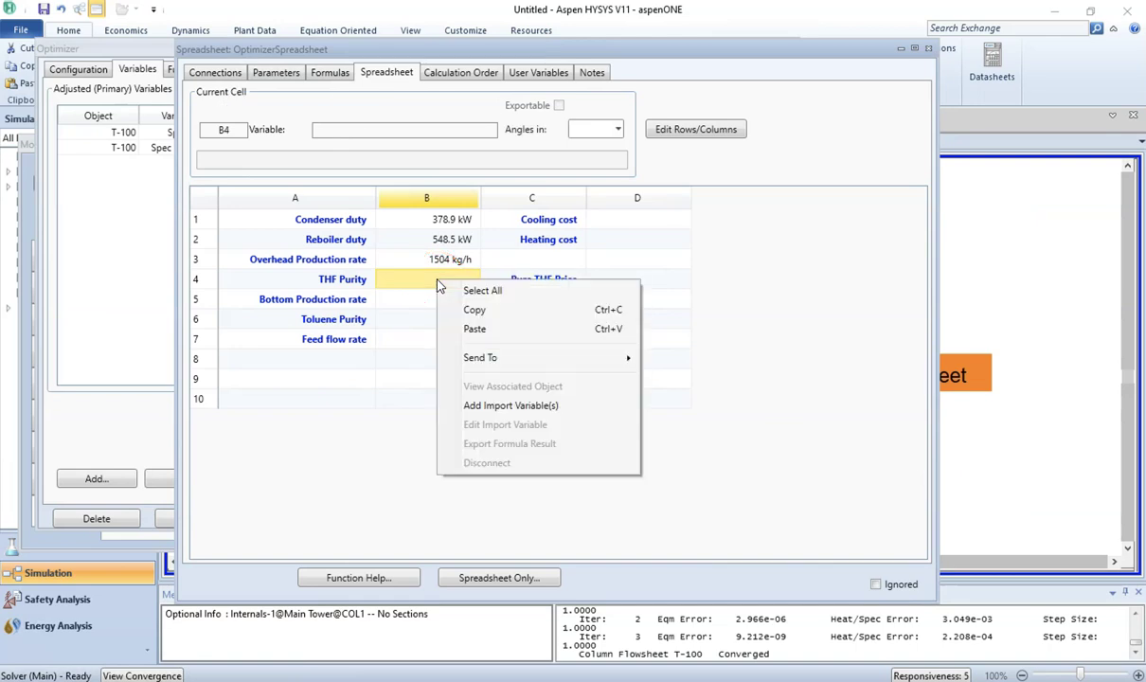
click(489, 406)
drag(360, 201, 348, 313)
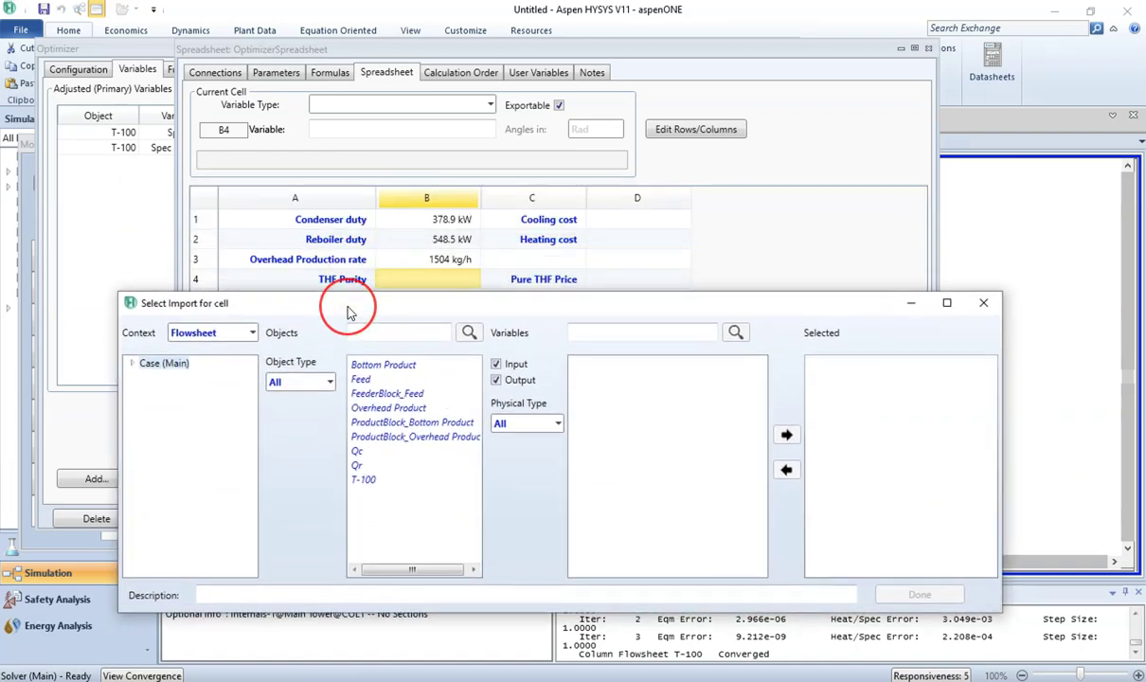
click(391, 409)
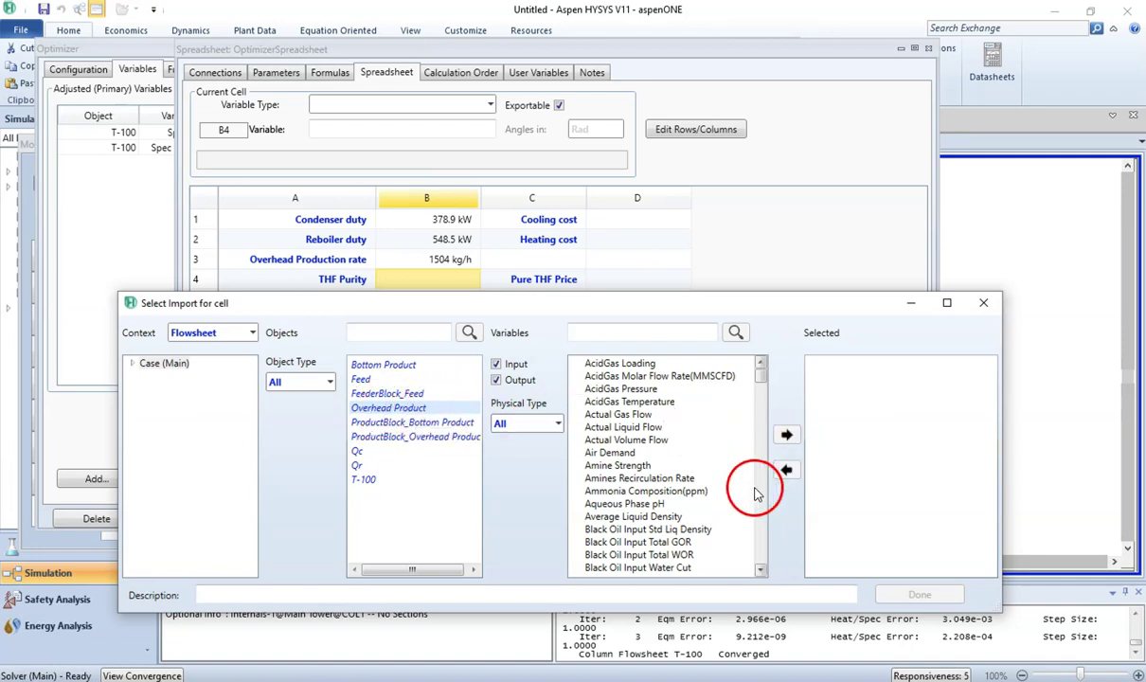
scroll(763, 509, down, 6)
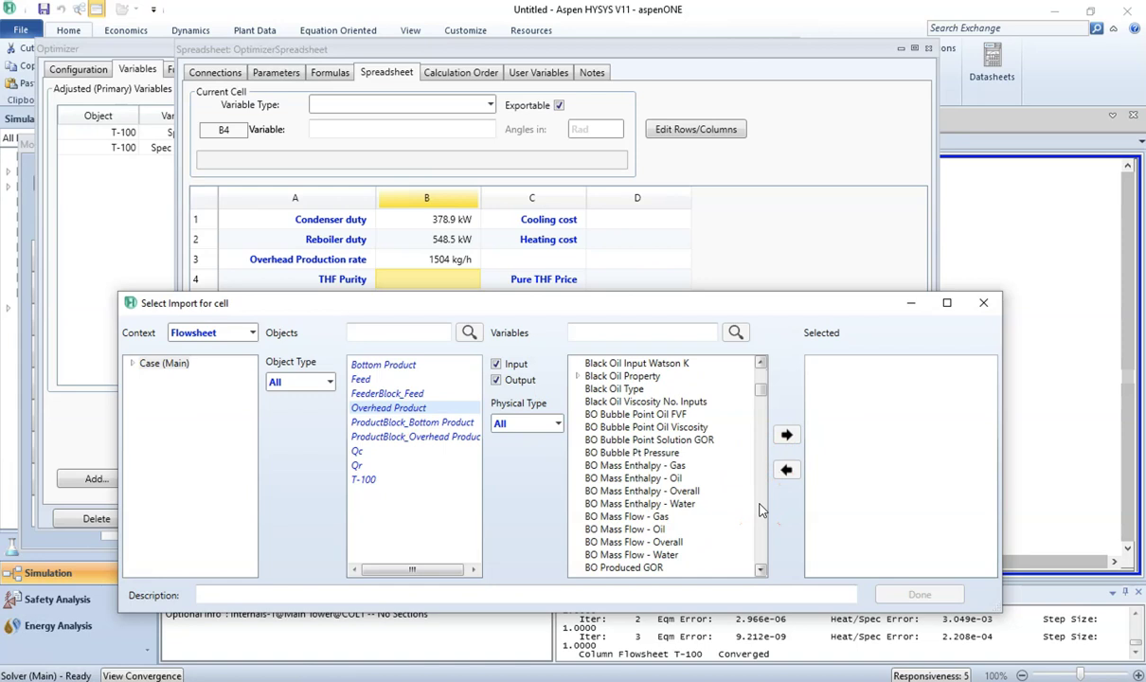
scroll(763, 509, down, 8)
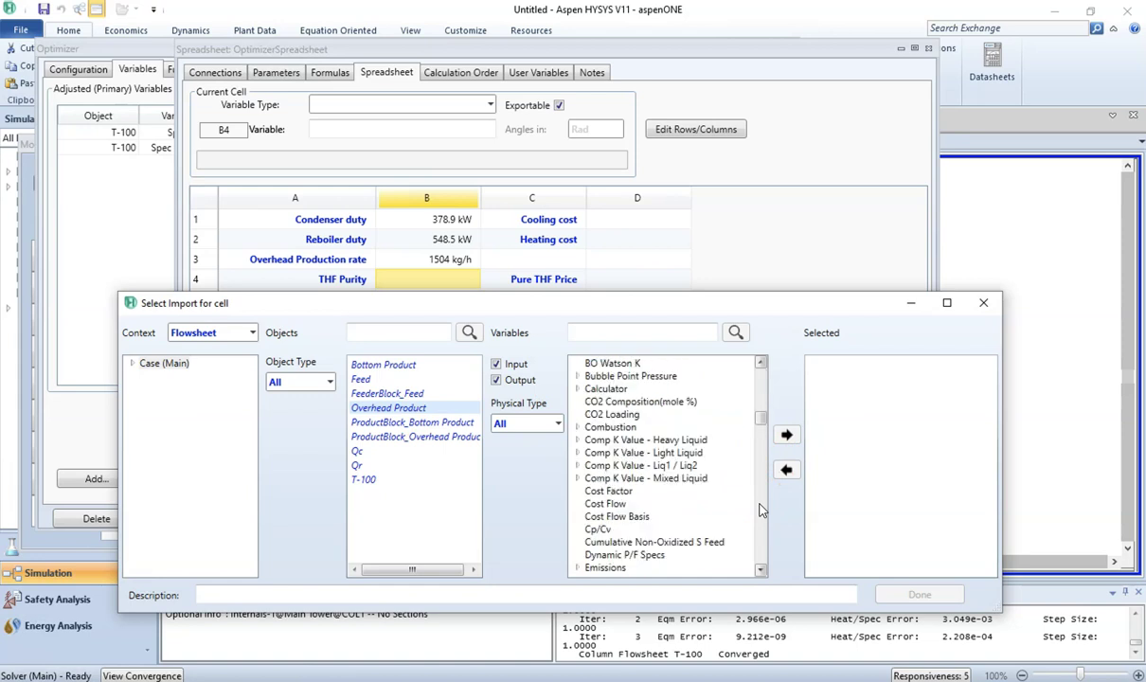
scroll(762, 510, down, 15)
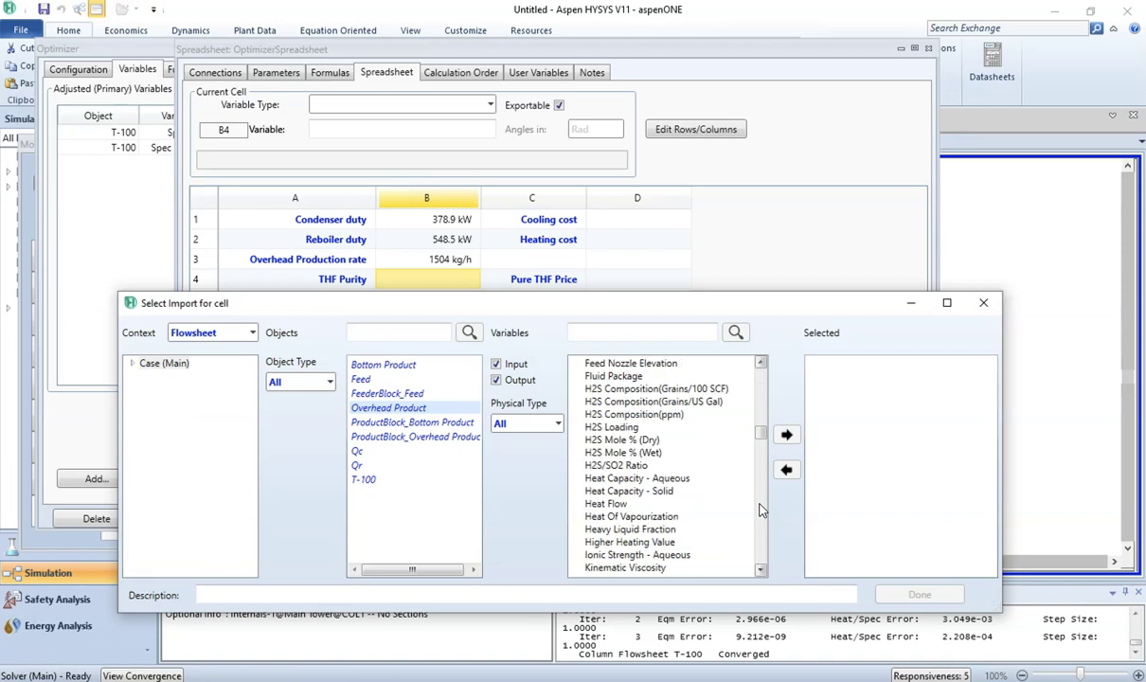
click(761, 569)
click(760, 569)
click(760, 570)
click(761, 569)
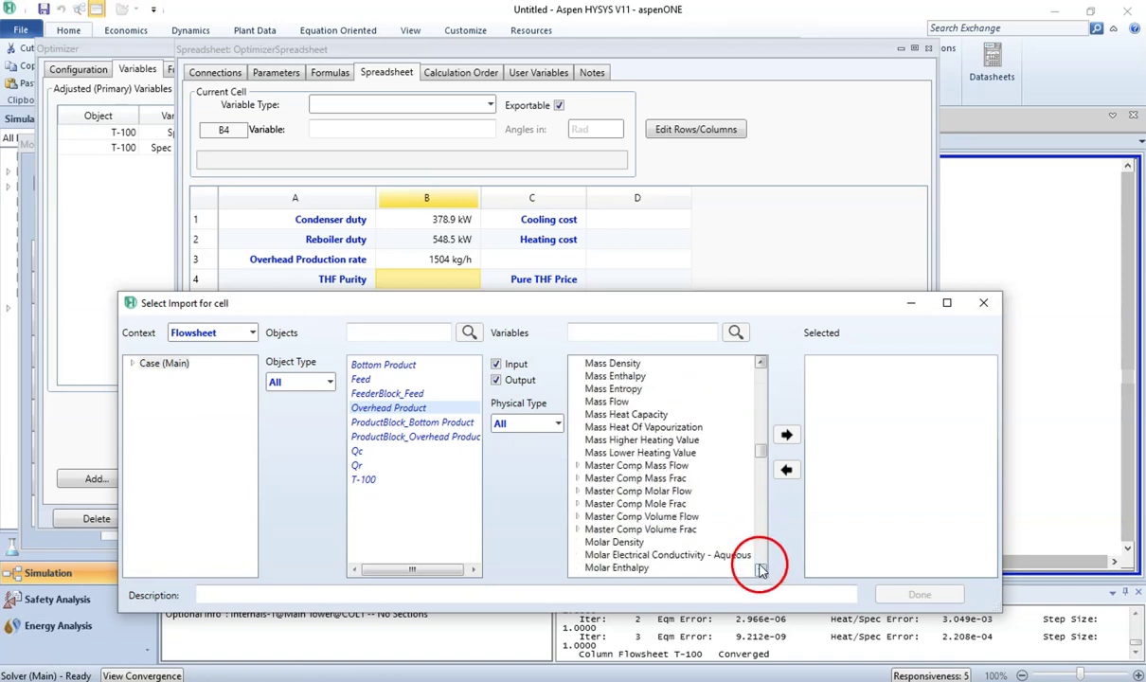
click(760, 569)
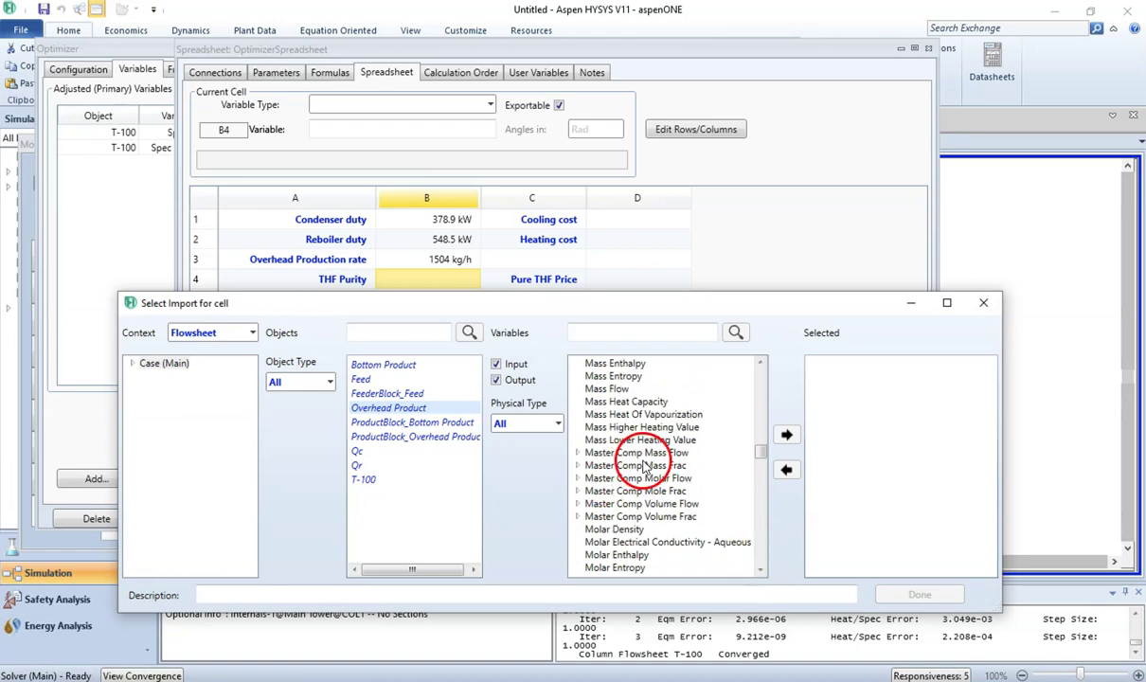
click(577, 454)
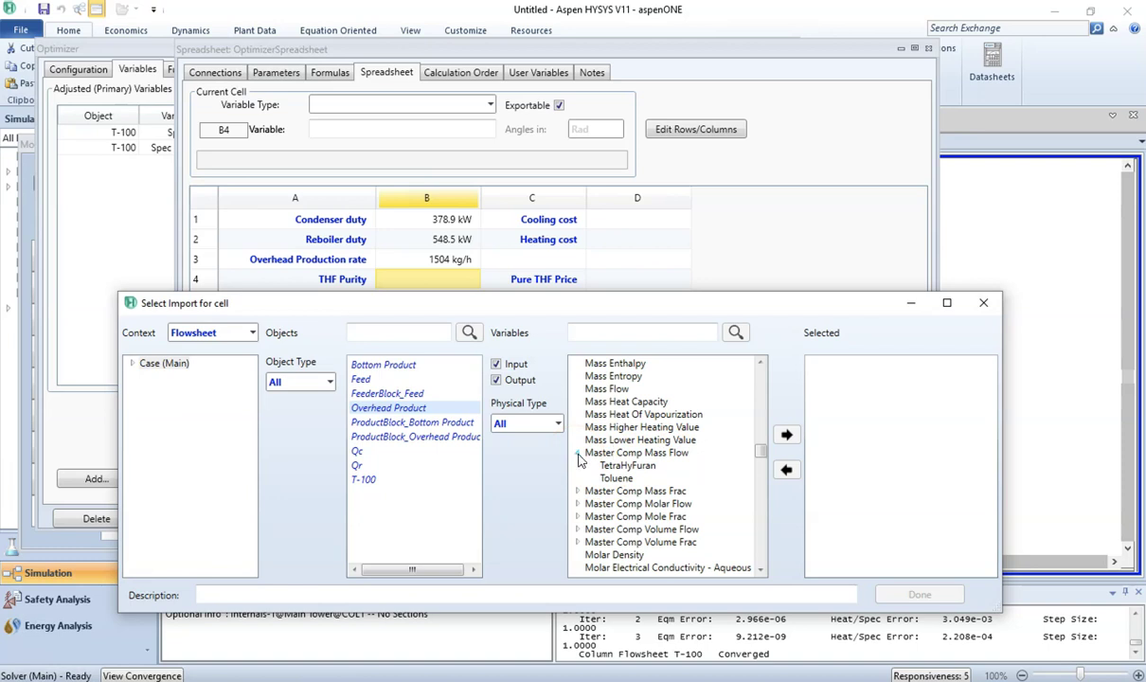
click(578, 455)
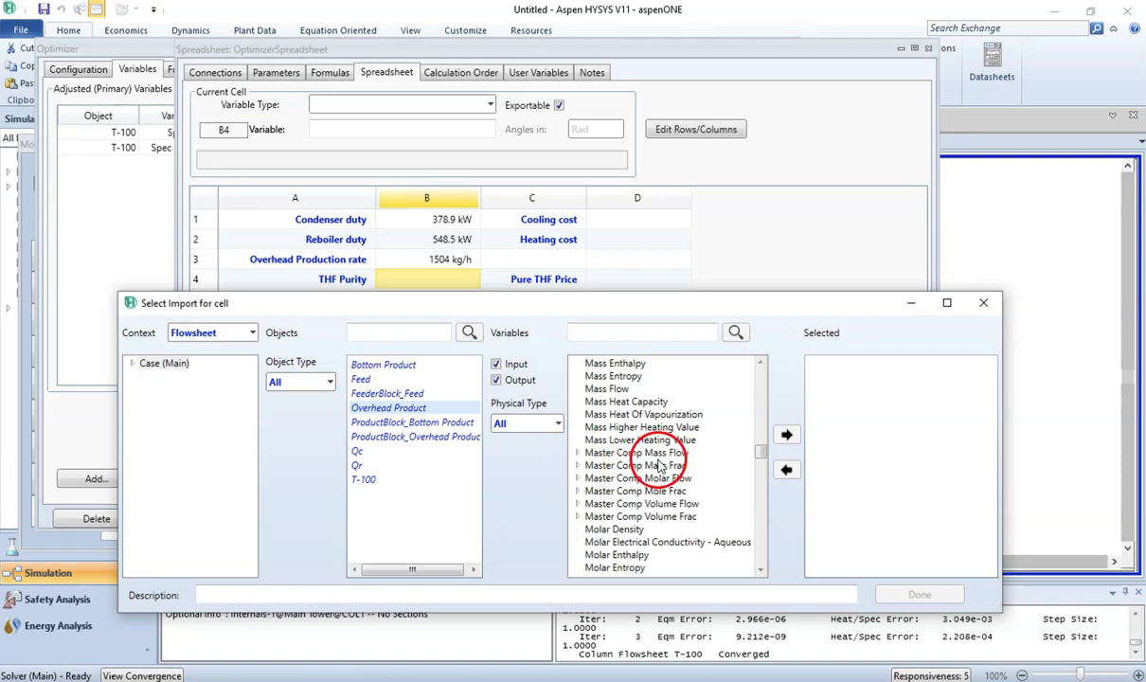
click(578, 467)
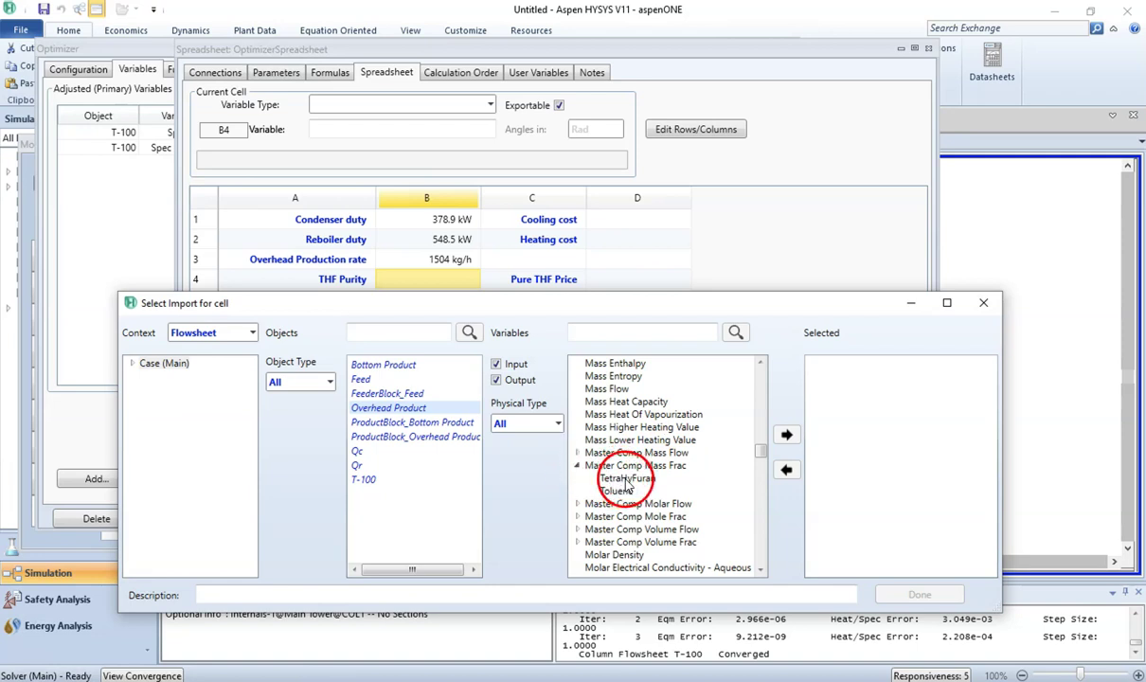
drag(625, 485, 729, 470)
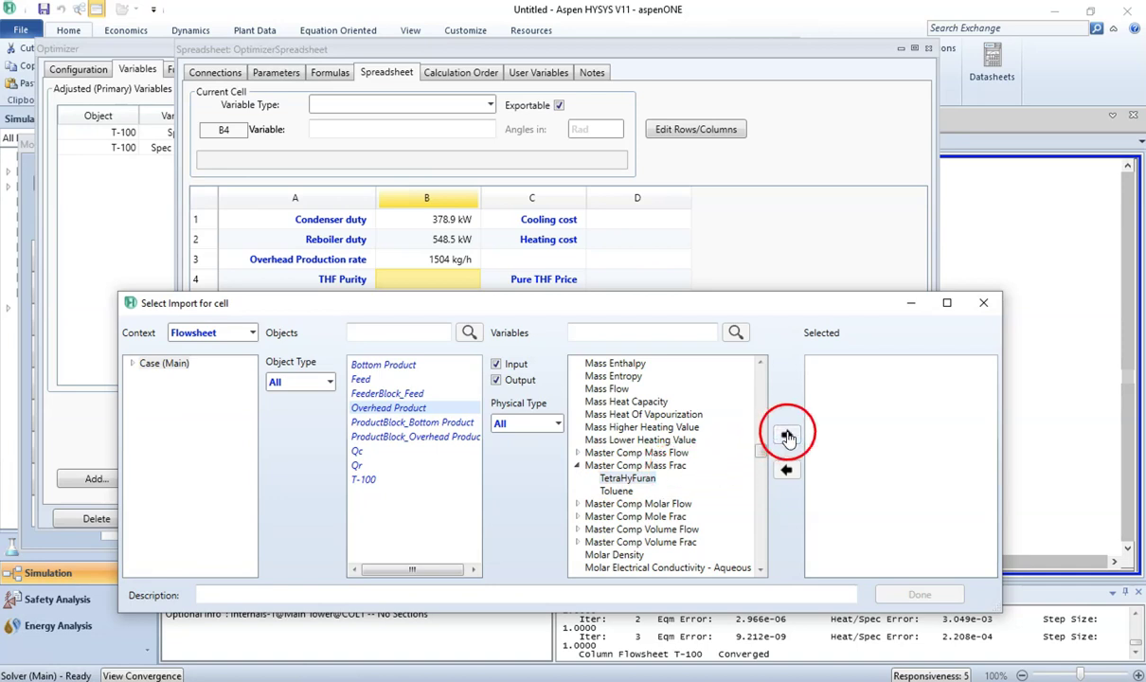
click(788, 436)
click(836, 365)
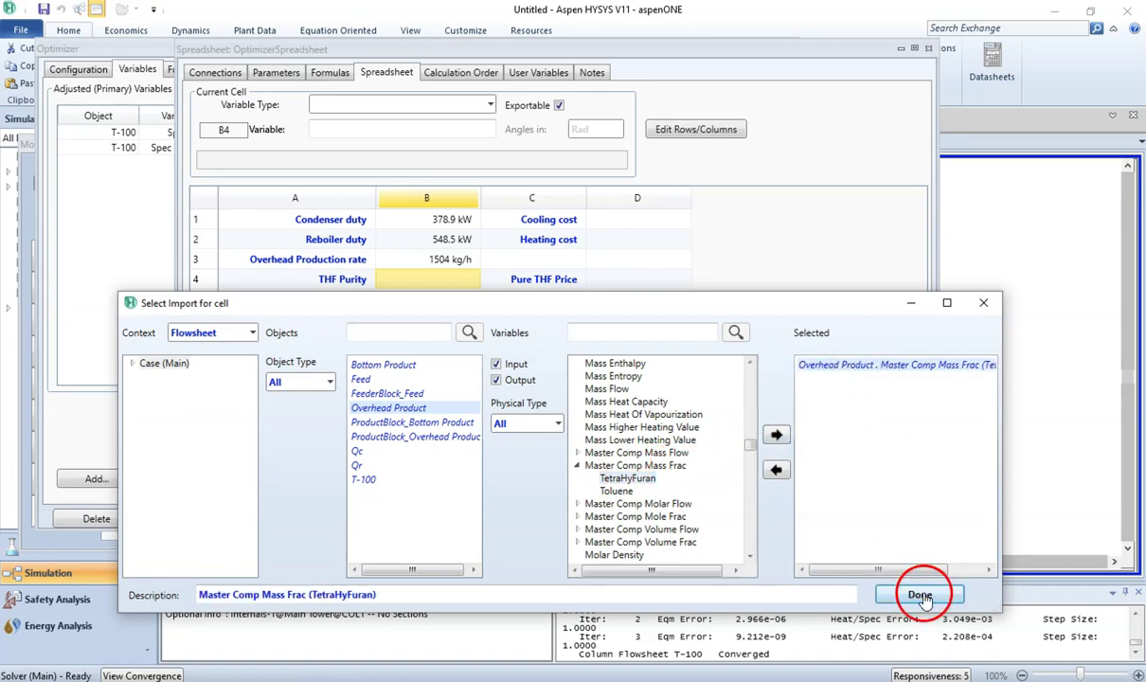
click(921, 595)
click(634, 351)
click(507, 279)
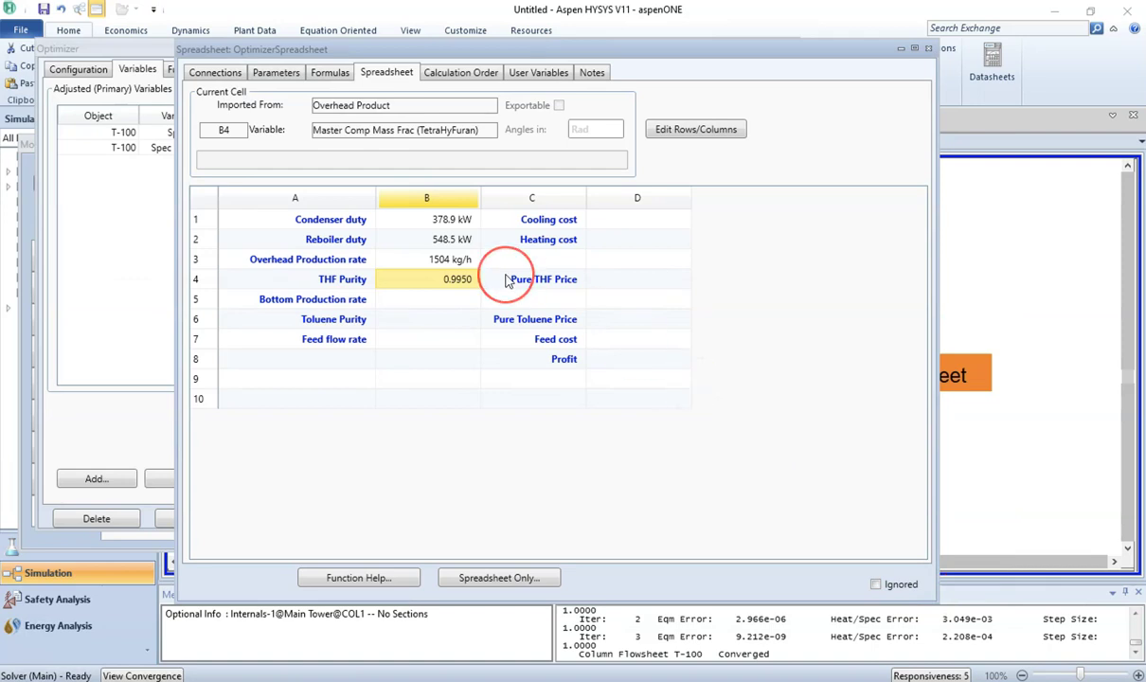
click(436, 284)
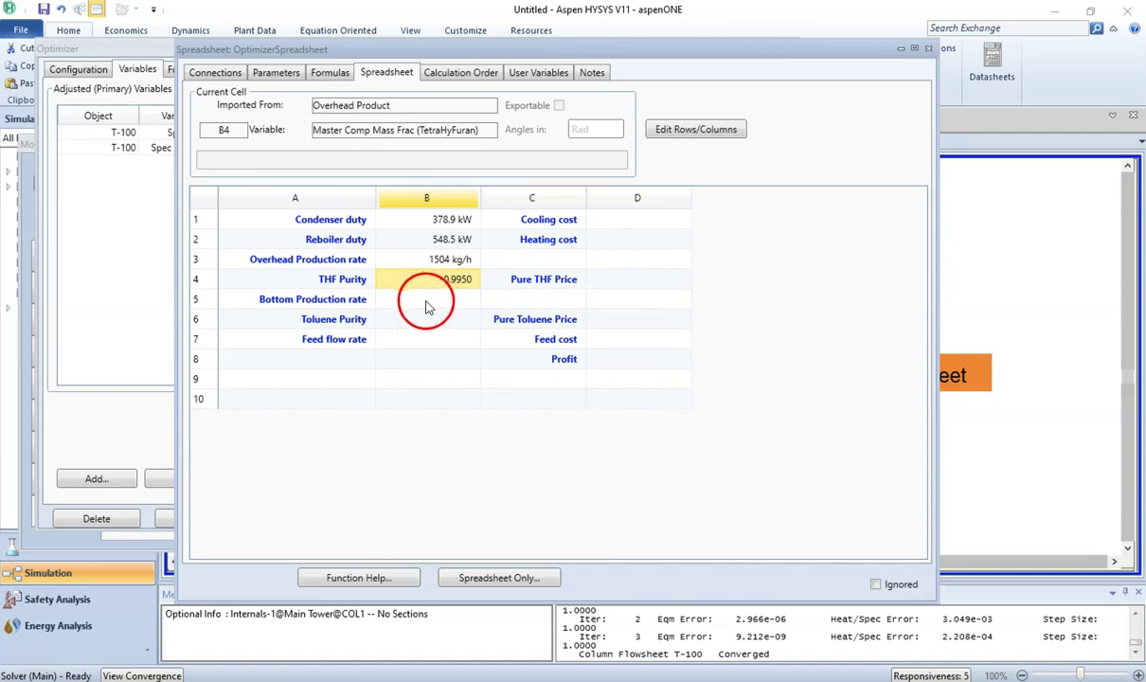
Step: Import the Mass Flow of the Bottom Product stream into cell B5 as the bottom production rate
click(418, 305)
right_click(416, 306)
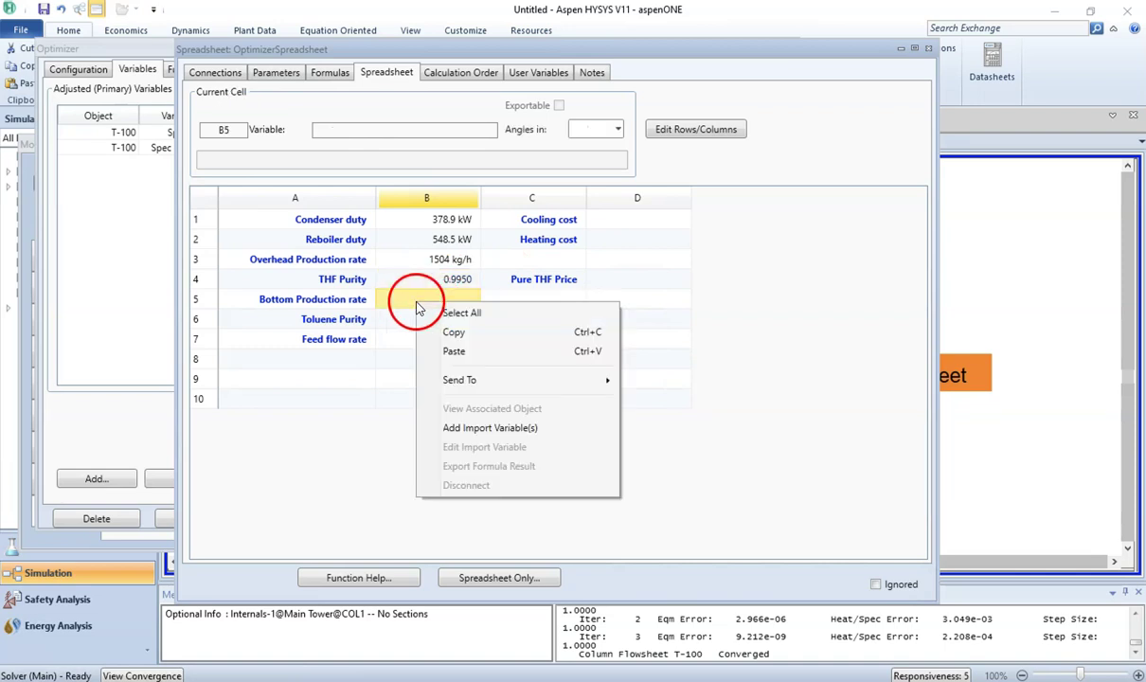
click(489, 428)
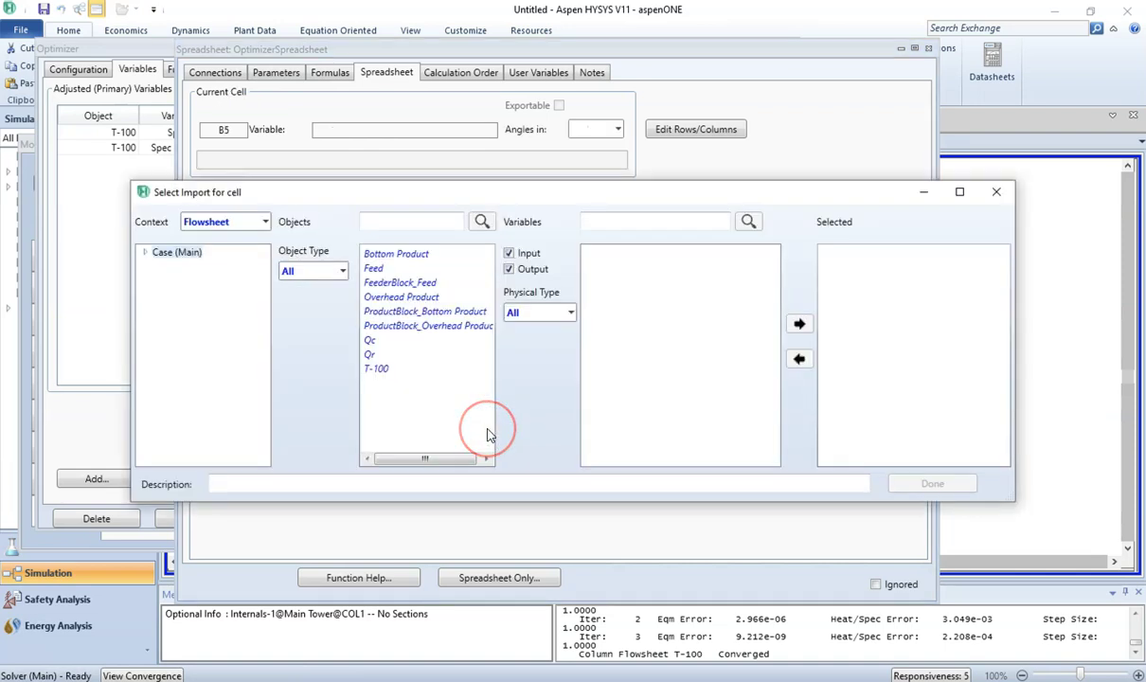
click(405, 257)
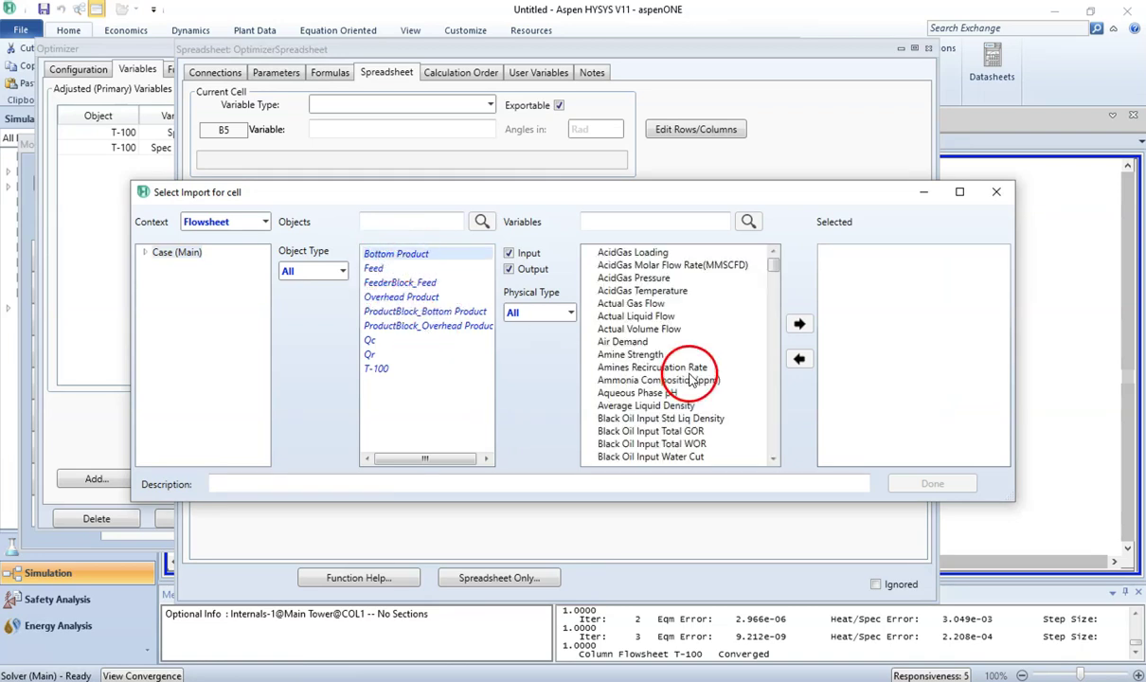
scroll(777, 422, down, 15)
scroll(776, 421, down, 20)
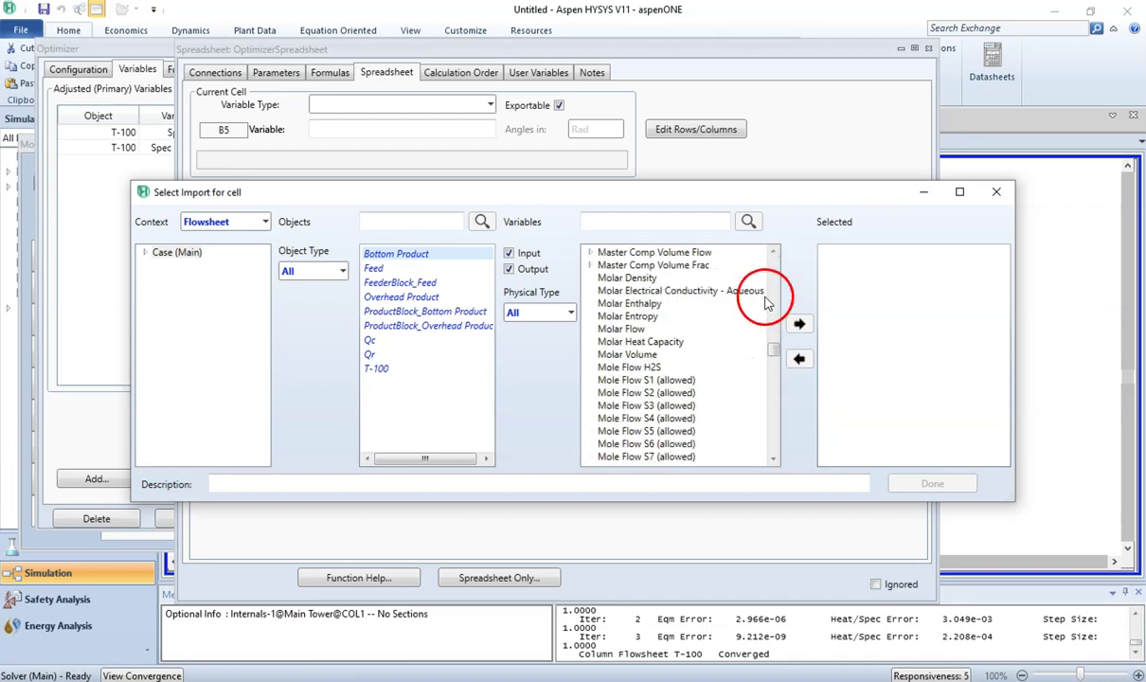
click(772, 318)
click(770, 329)
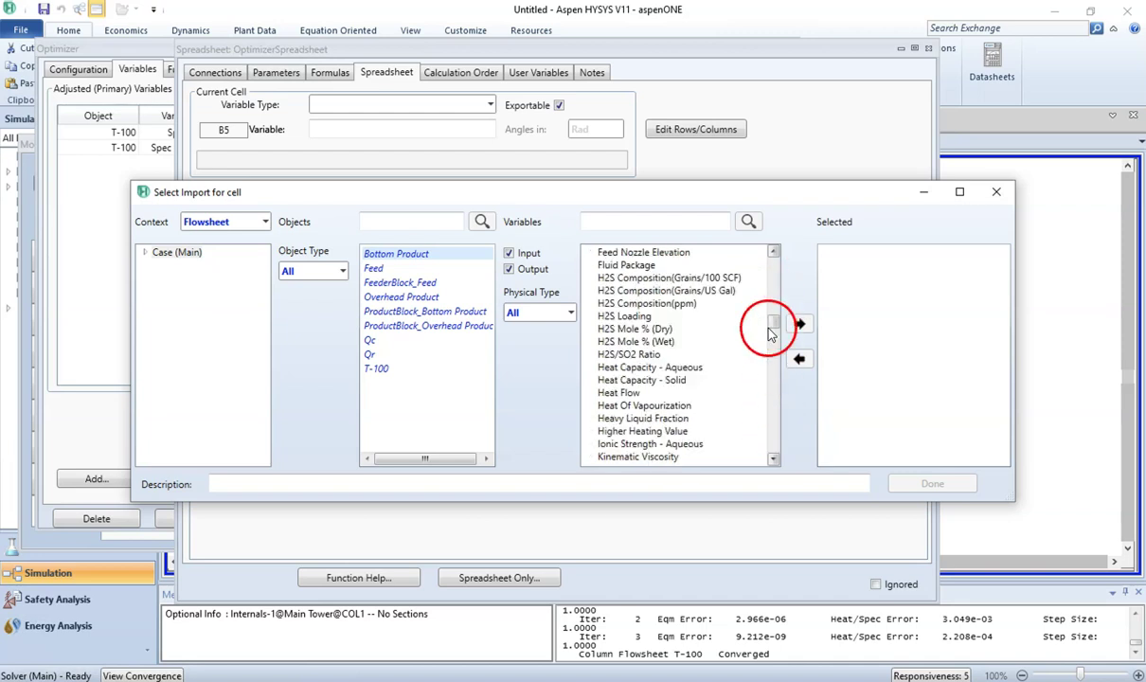
click(772, 388)
click(620, 355)
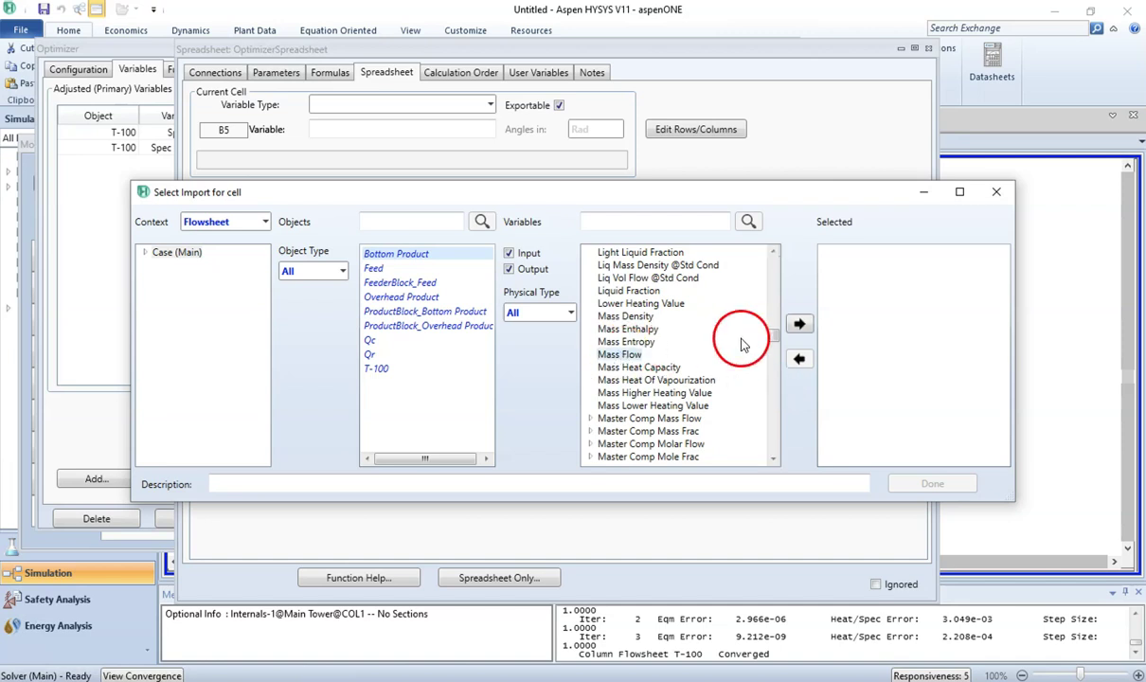
click(800, 325)
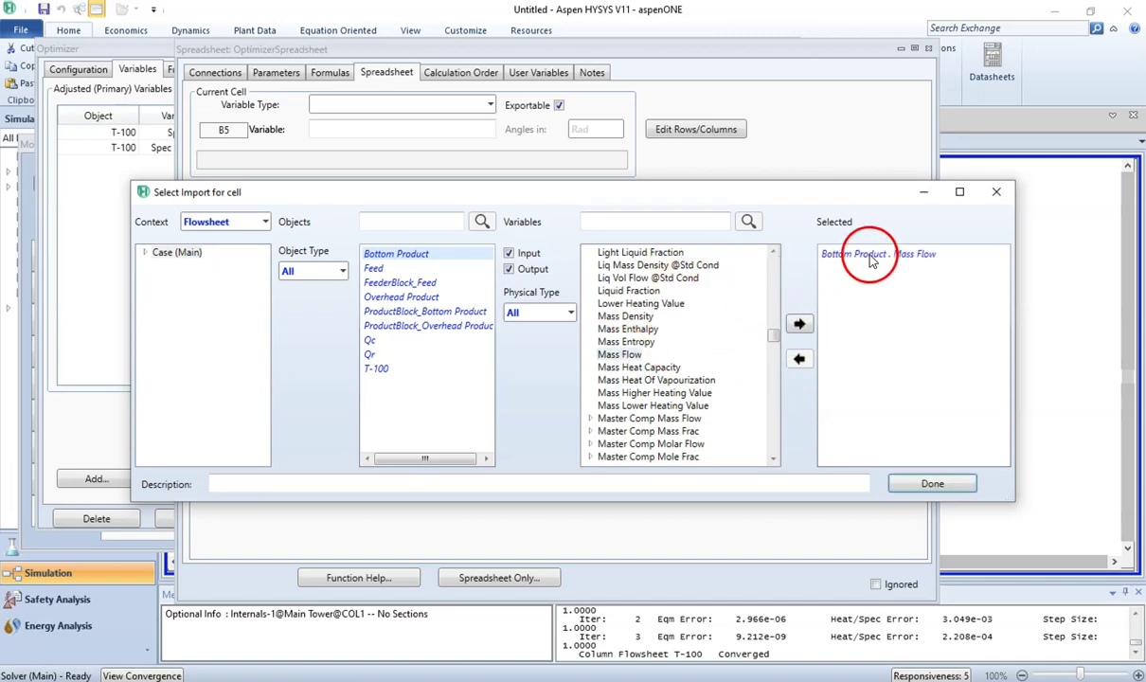
click(931, 485)
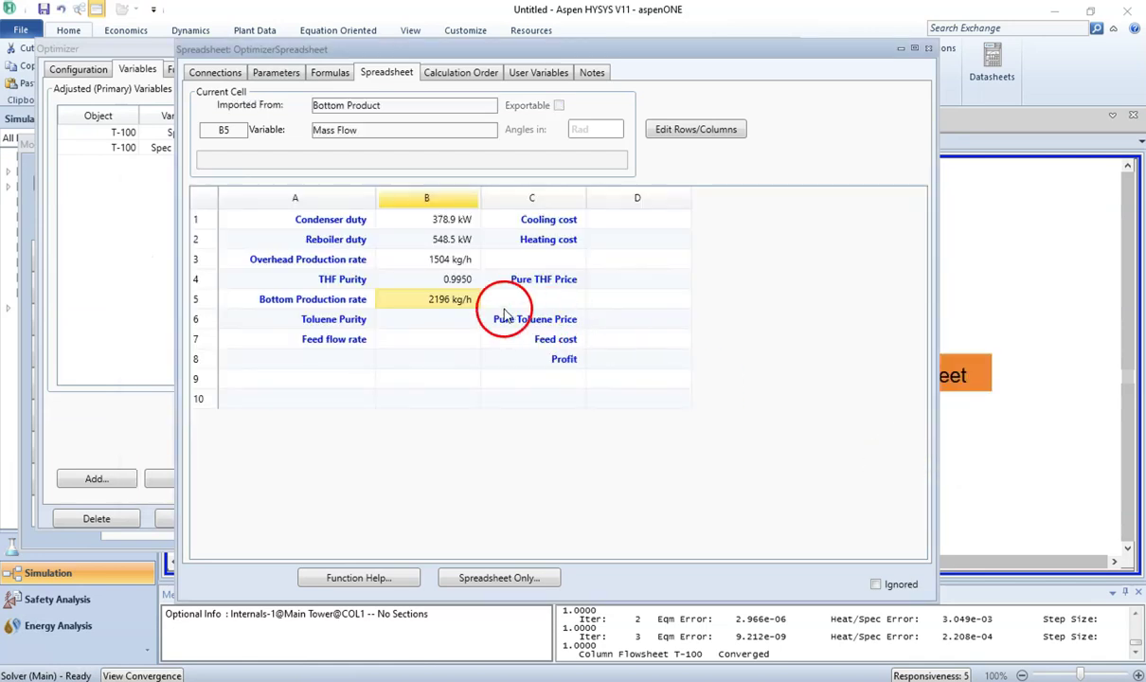
Step: Import the Toluene Master Comp Mass Frac of the Bottom Product stream into cell B6 as the toluene purity
right_click(455, 322)
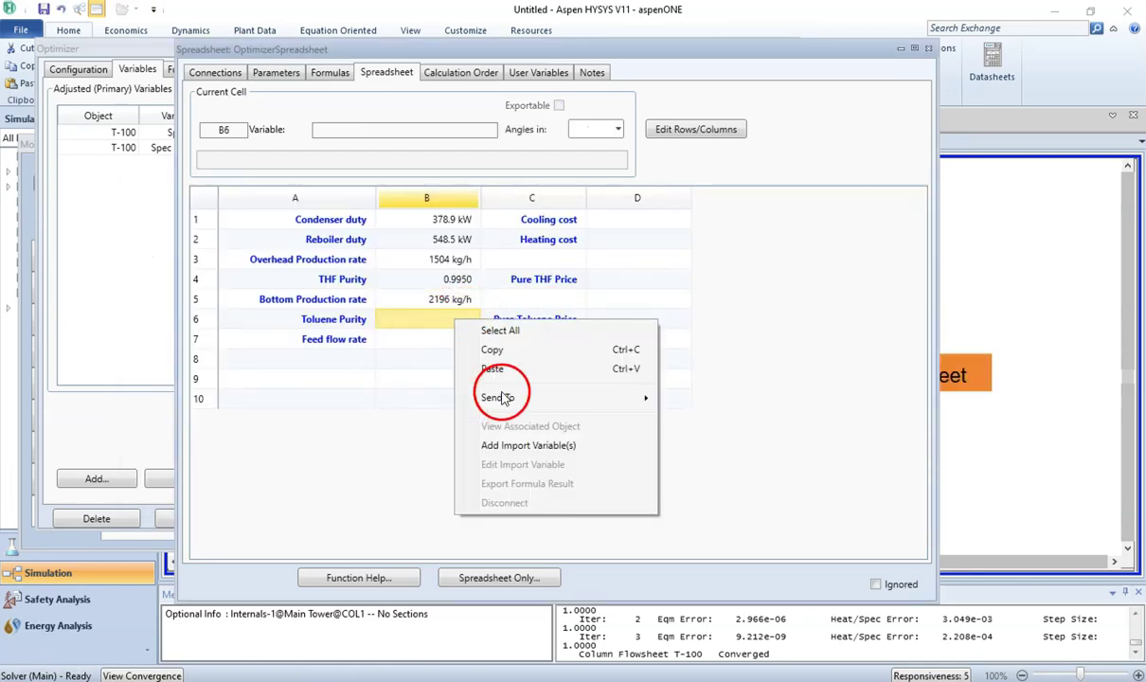
click(528, 445)
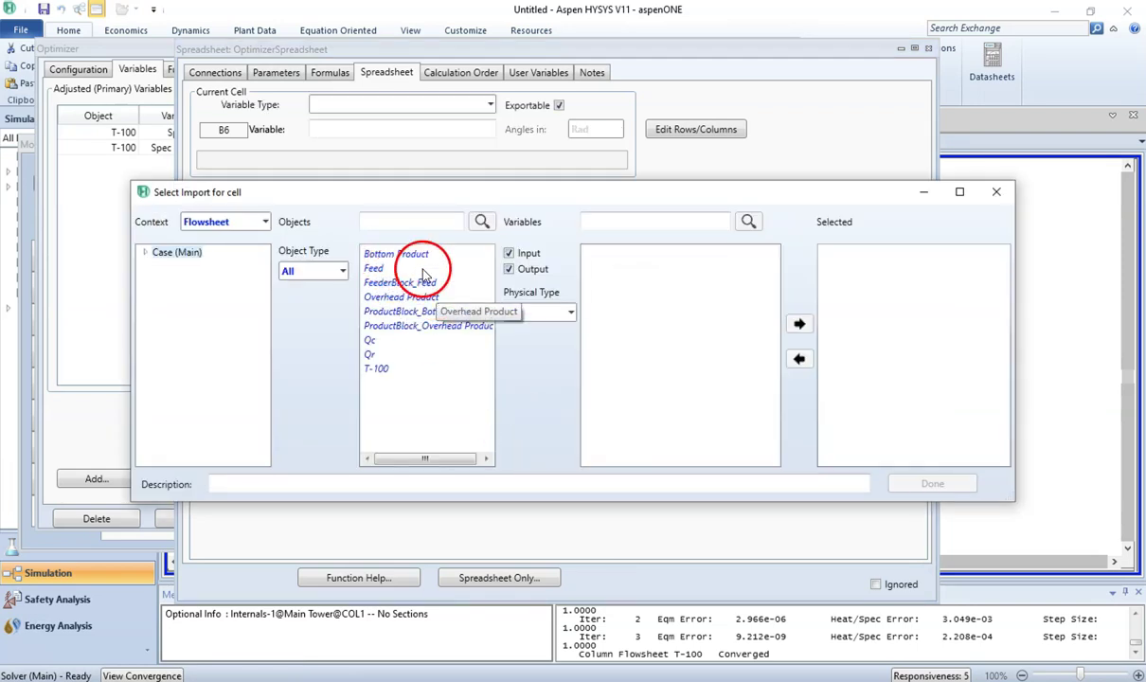
click(418, 258)
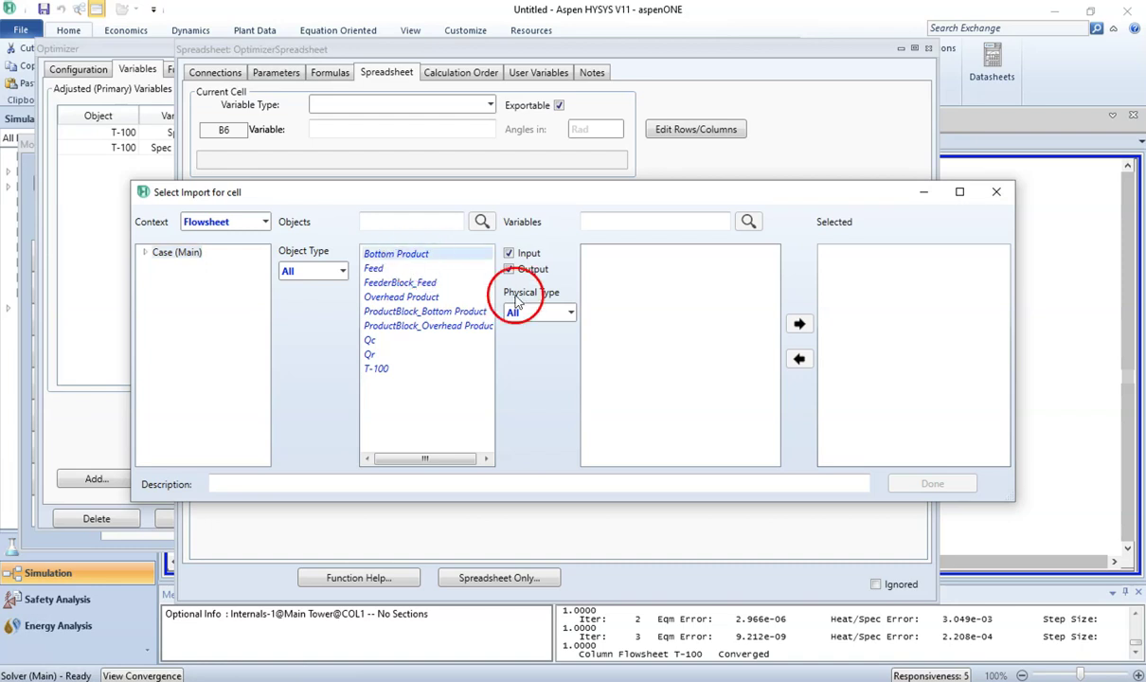
scroll(765, 432, down, 10)
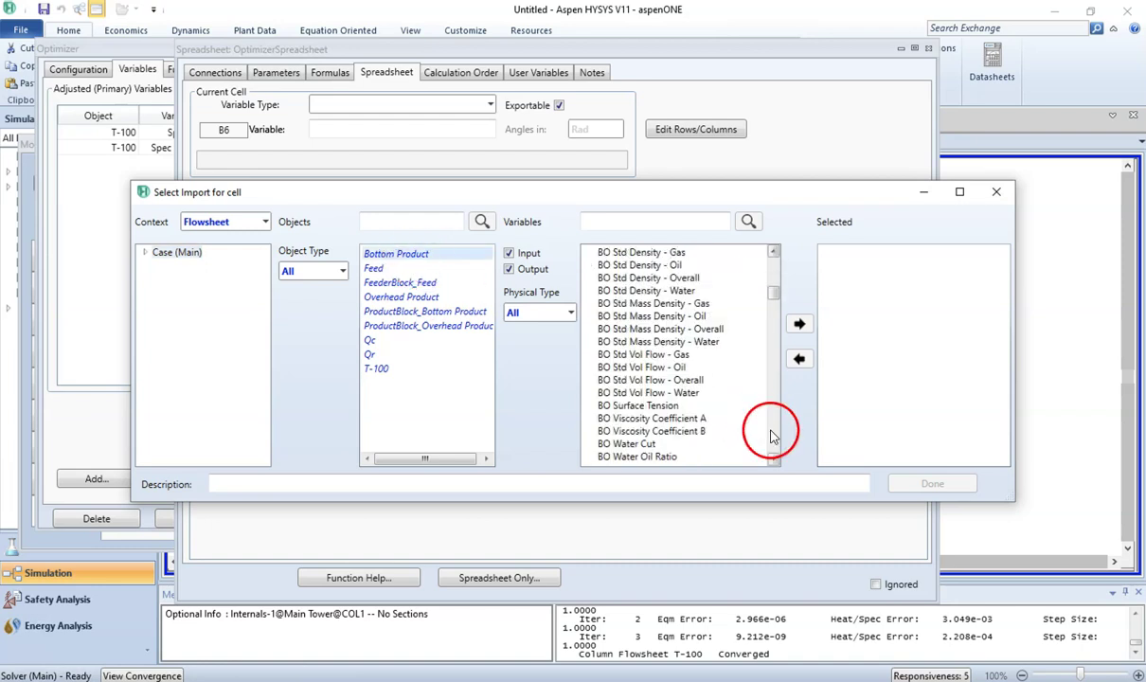
scroll(771, 436, down, 12)
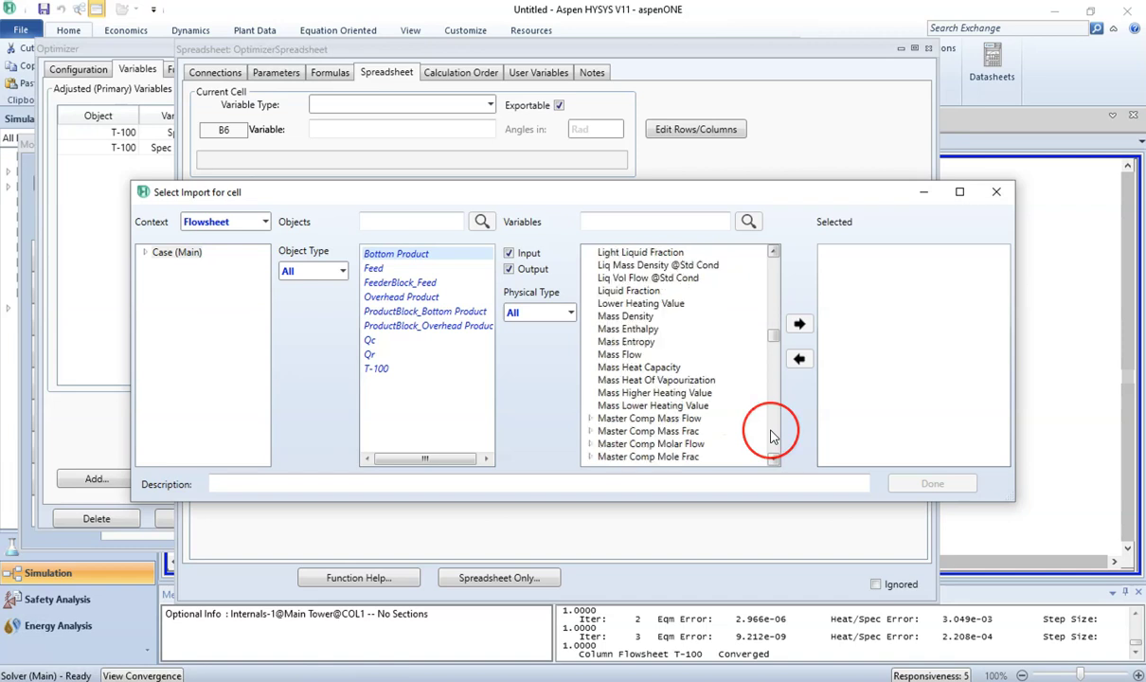
click(773, 459)
click(773, 459)
click(590, 405)
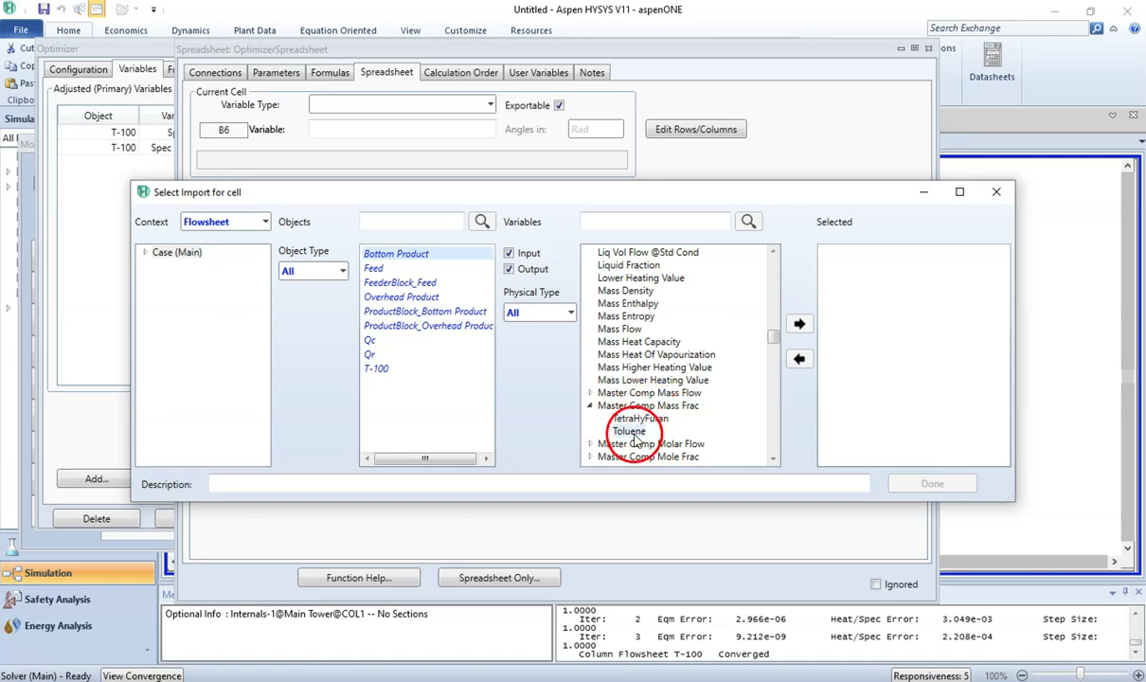
click(800, 324)
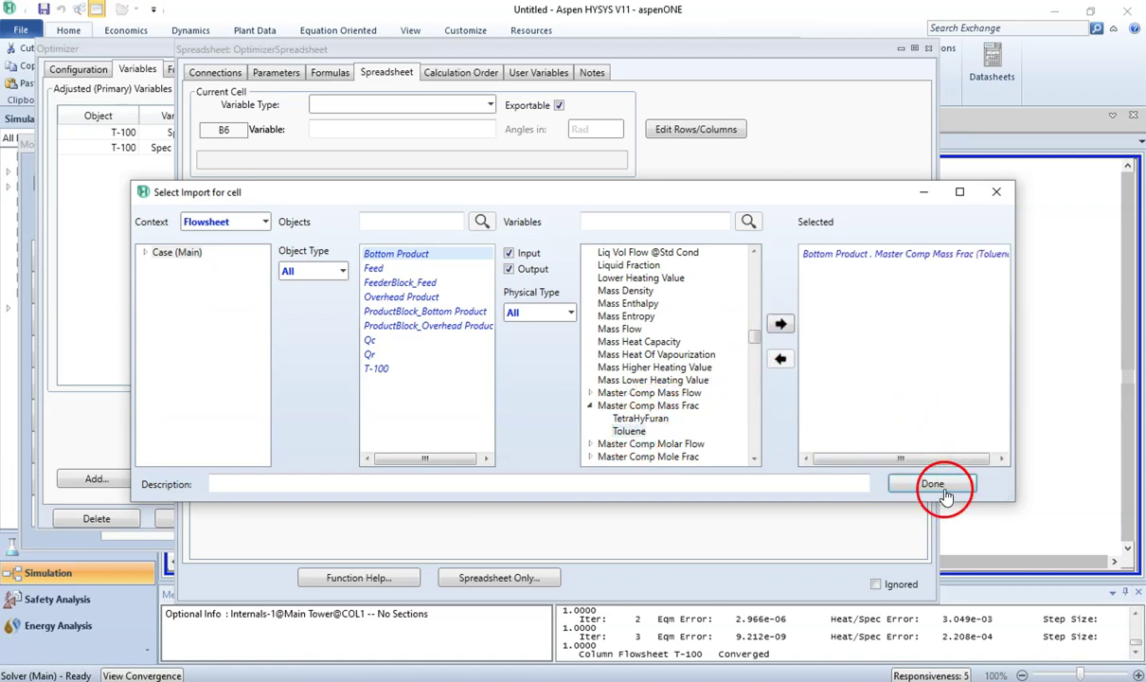
click(933, 485)
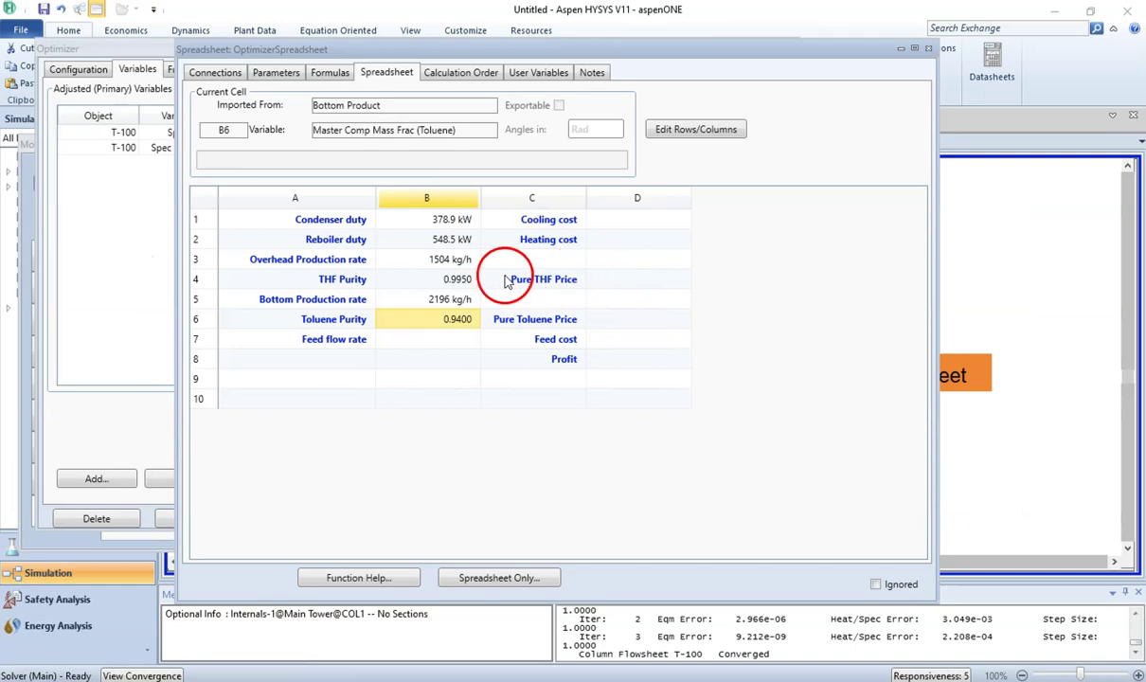
Step: Import the Mass Flow of the Feed stream into cell B7 as the feed flow rate
click(457, 339)
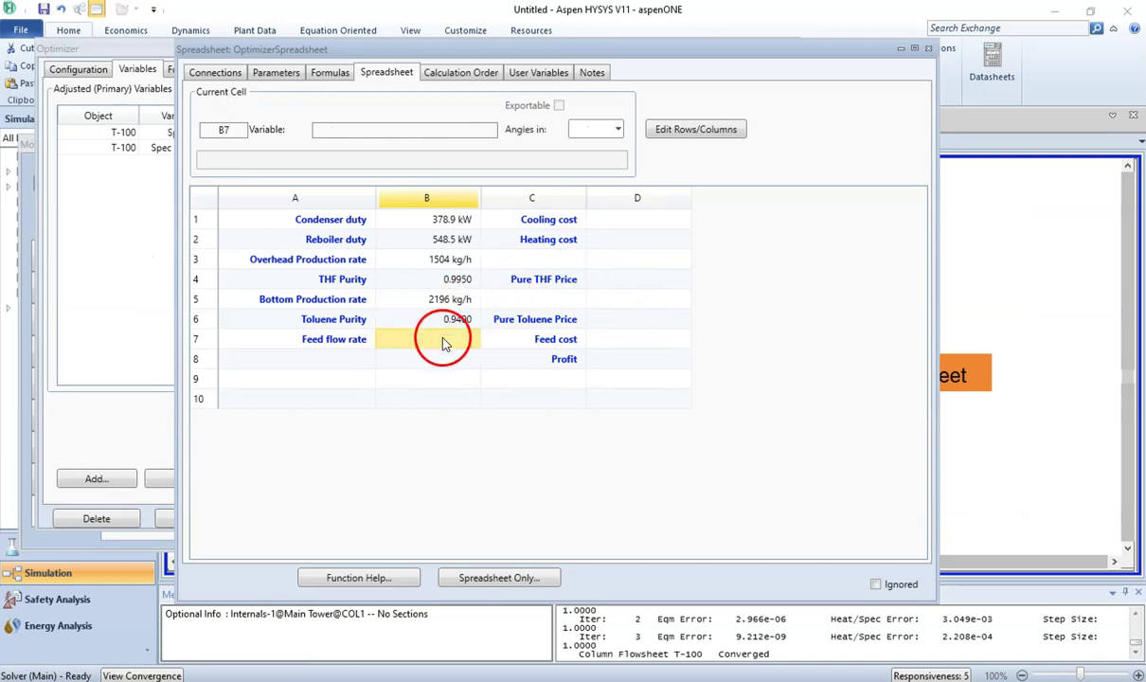
right_click(444, 341)
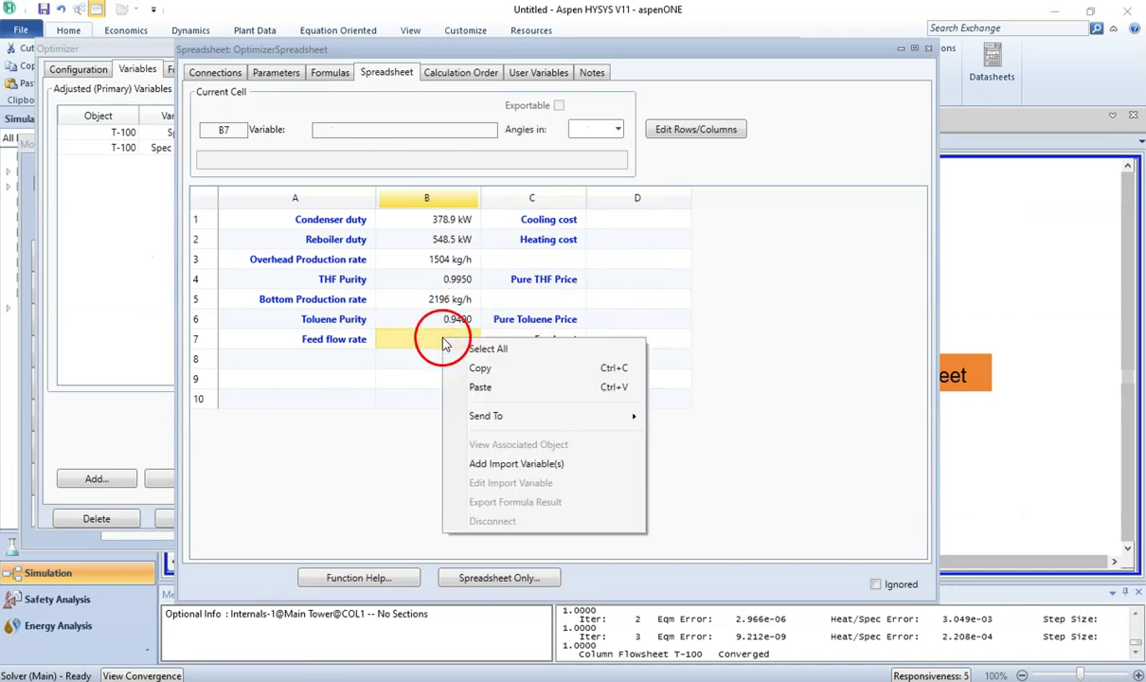
click(517, 464)
click(375, 268)
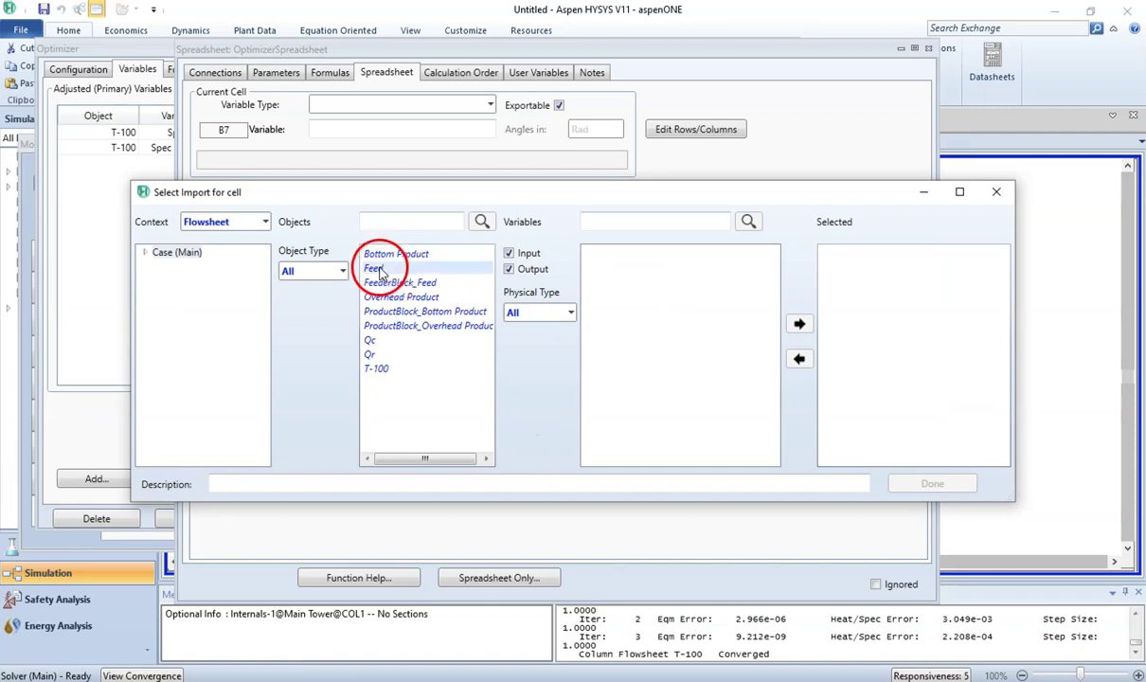
click(658, 218)
text(mass flo)
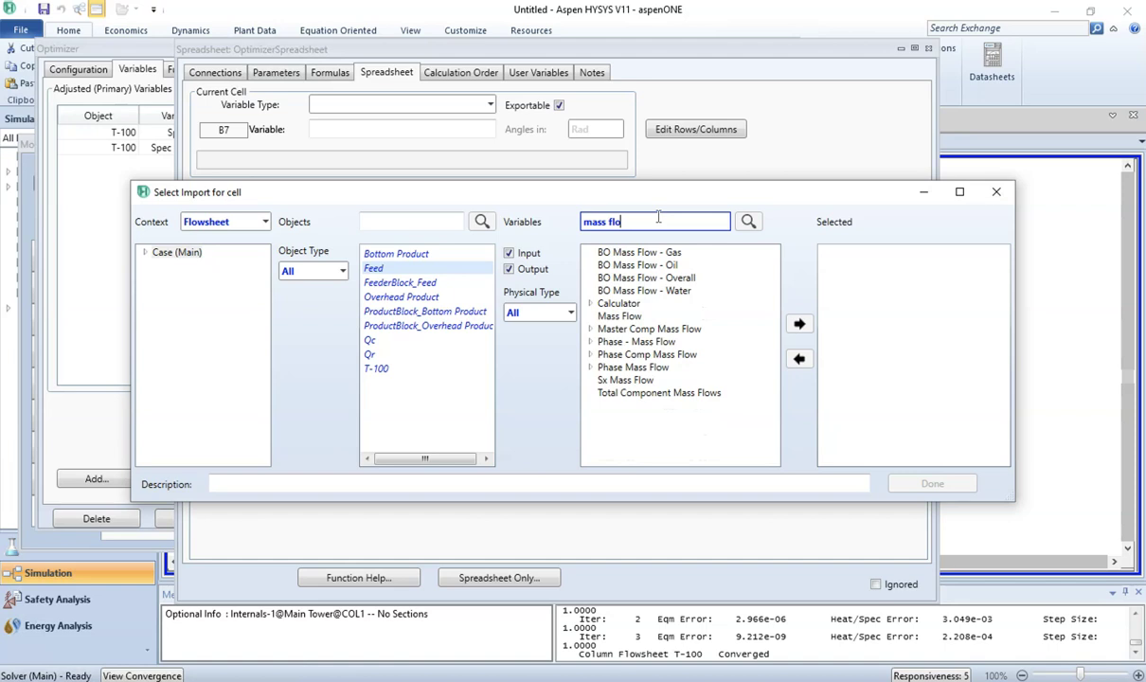
click(620, 315)
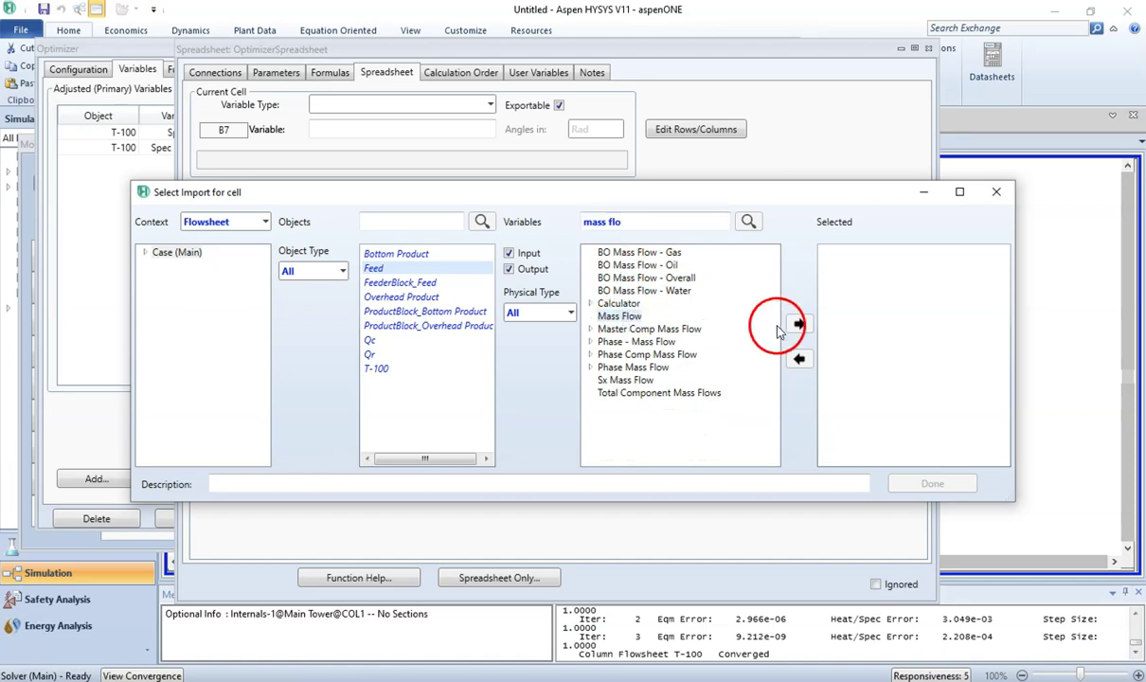
click(801, 325)
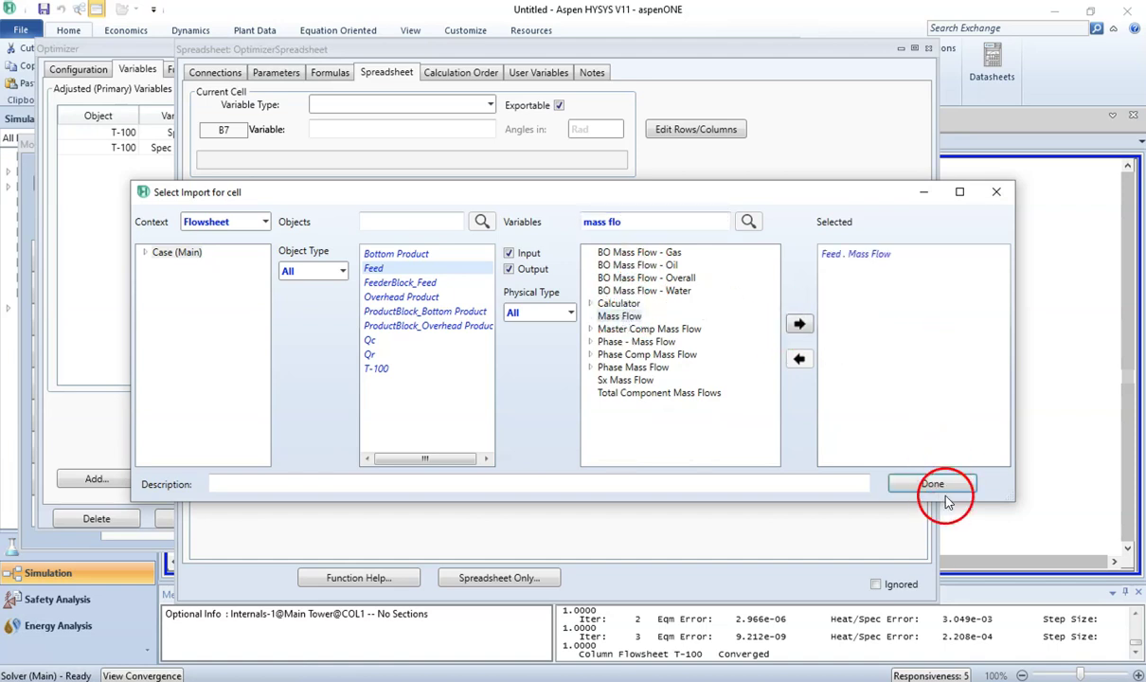
click(933, 485)
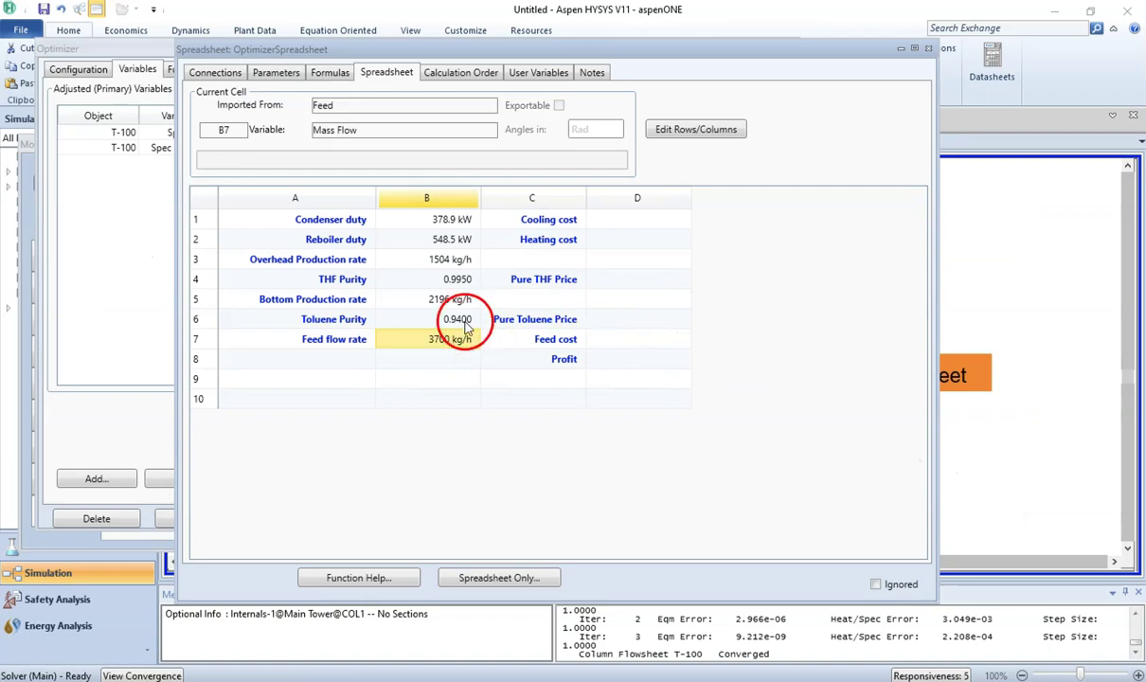
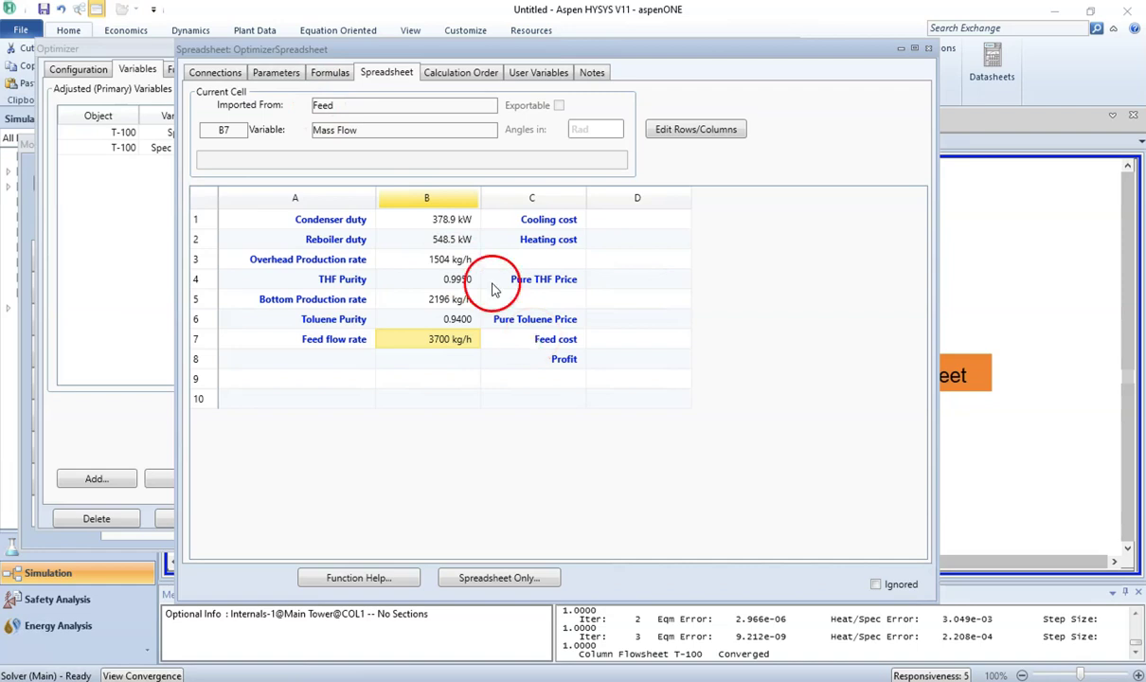
Step: Switch to the Workbook 12 PDF in the browser and highlight the cooling cost line in light blue
mouse_move(459, 231)
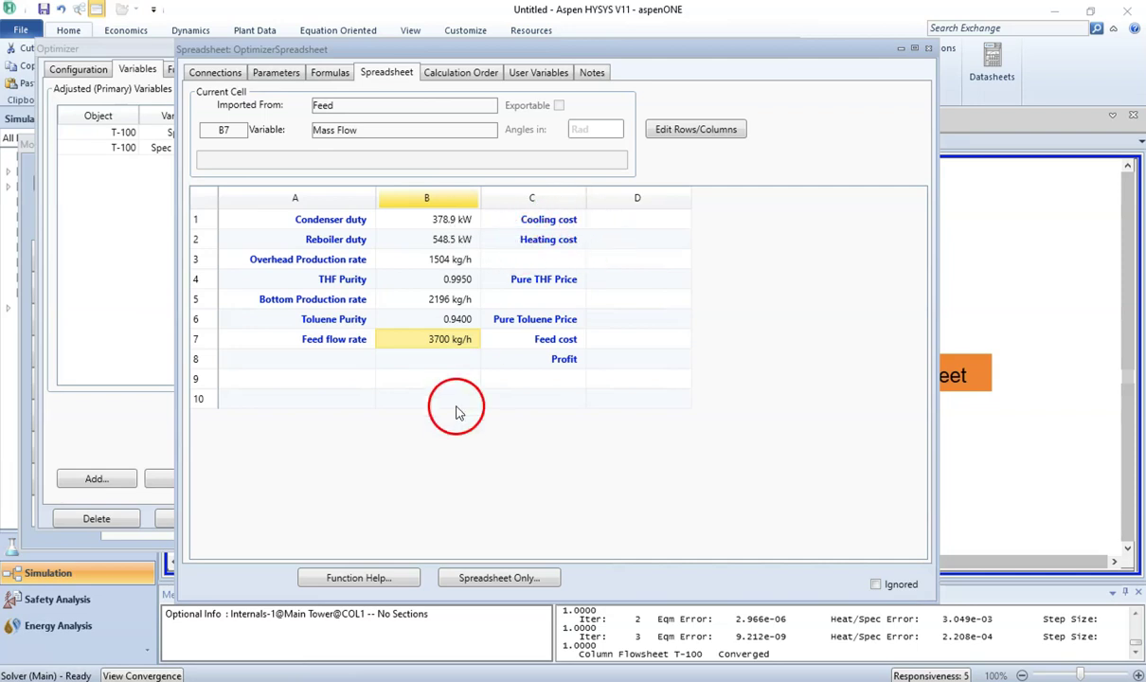
mouse_move(370, 680)
click(391, 609)
click(388, 378)
scroll(392, 378, up, 1)
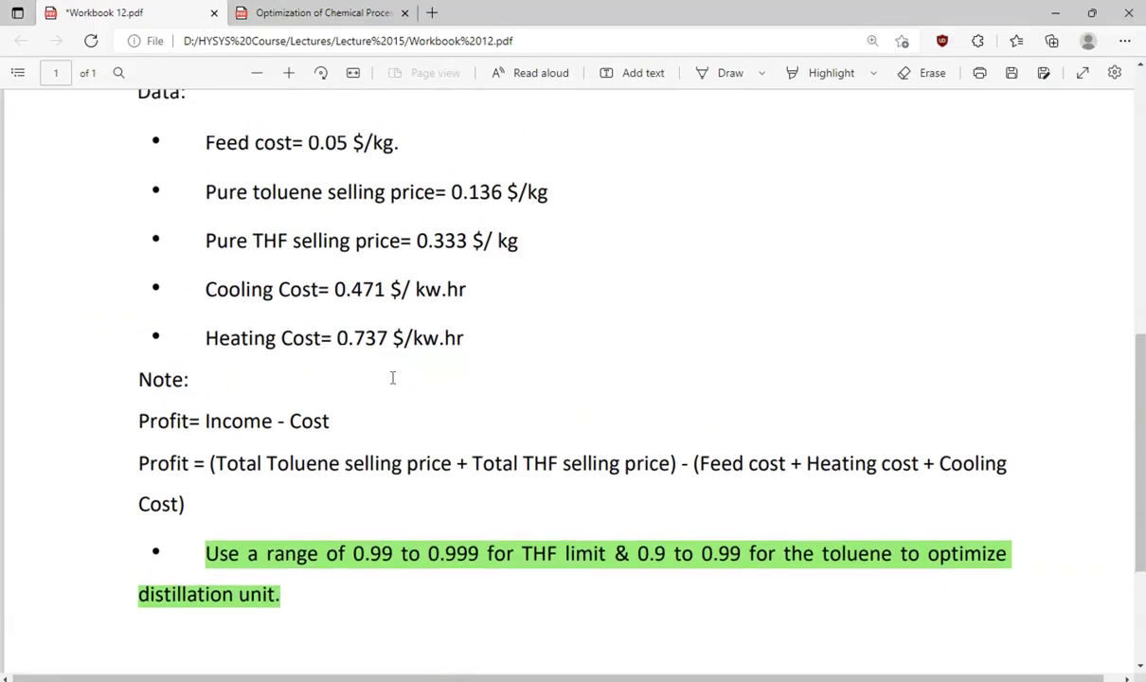
drag(184, 289, 489, 289)
mouse_move(566, 230)
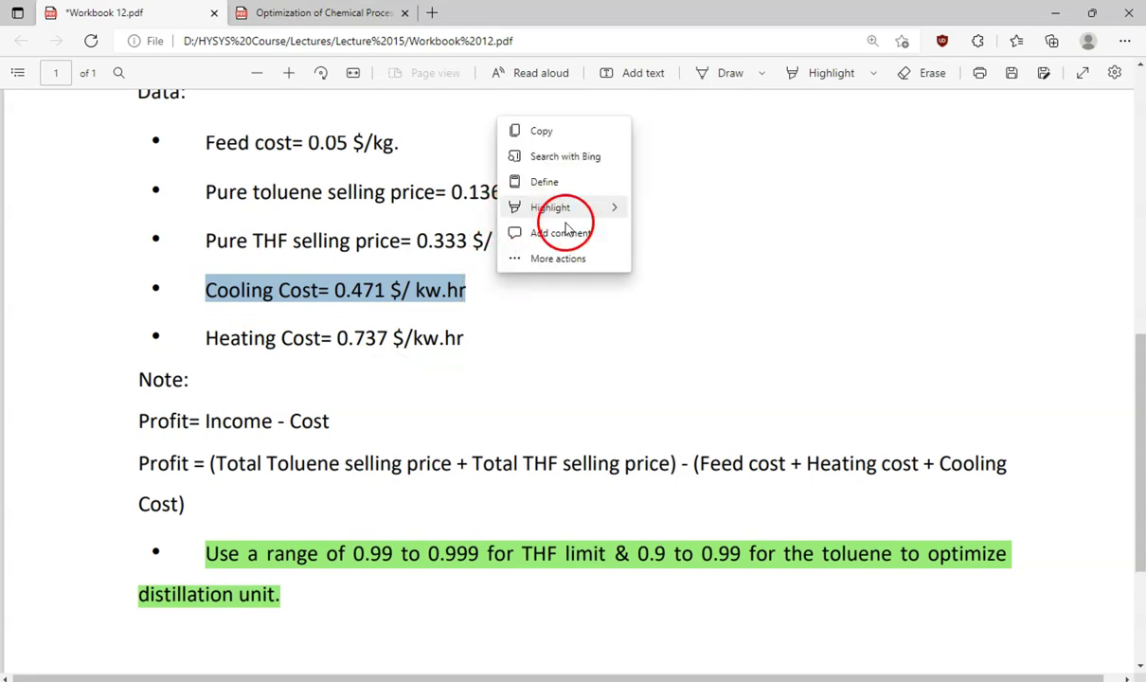
mouse_move(568, 208)
click(668, 256)
Step: Highlight the heating cost and feed cost lines in the workbook data in pink
drag(210, 341, 483, 354)
mouse_move(521, 273)
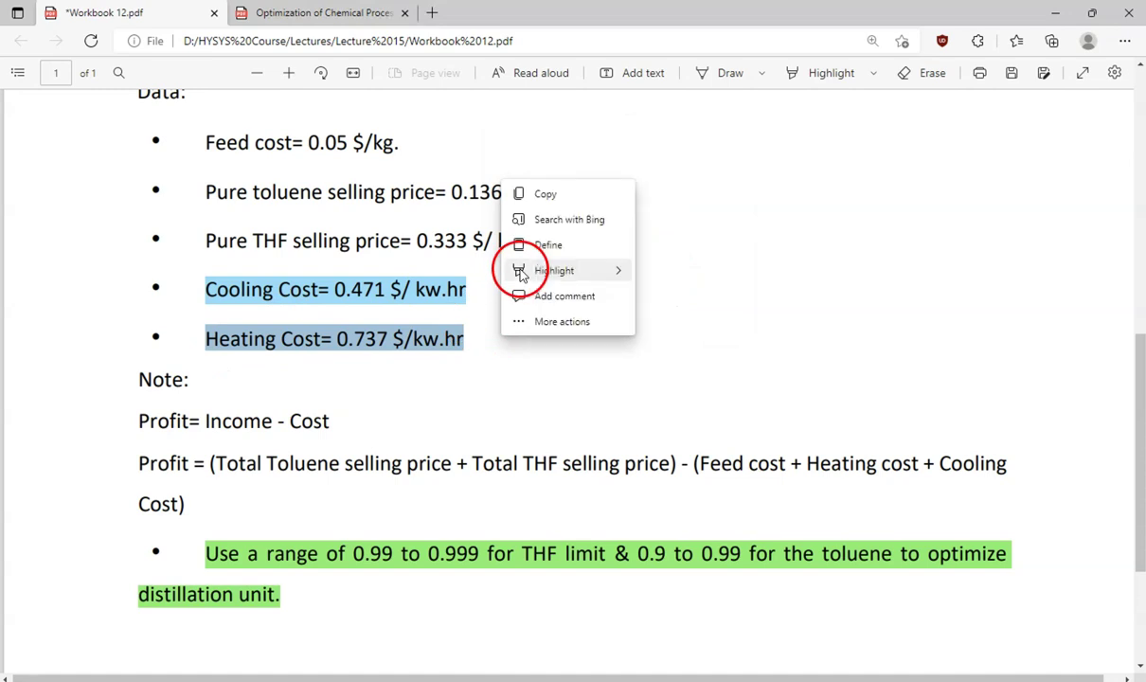
mouse_move(620, 270)
click(672, 357)
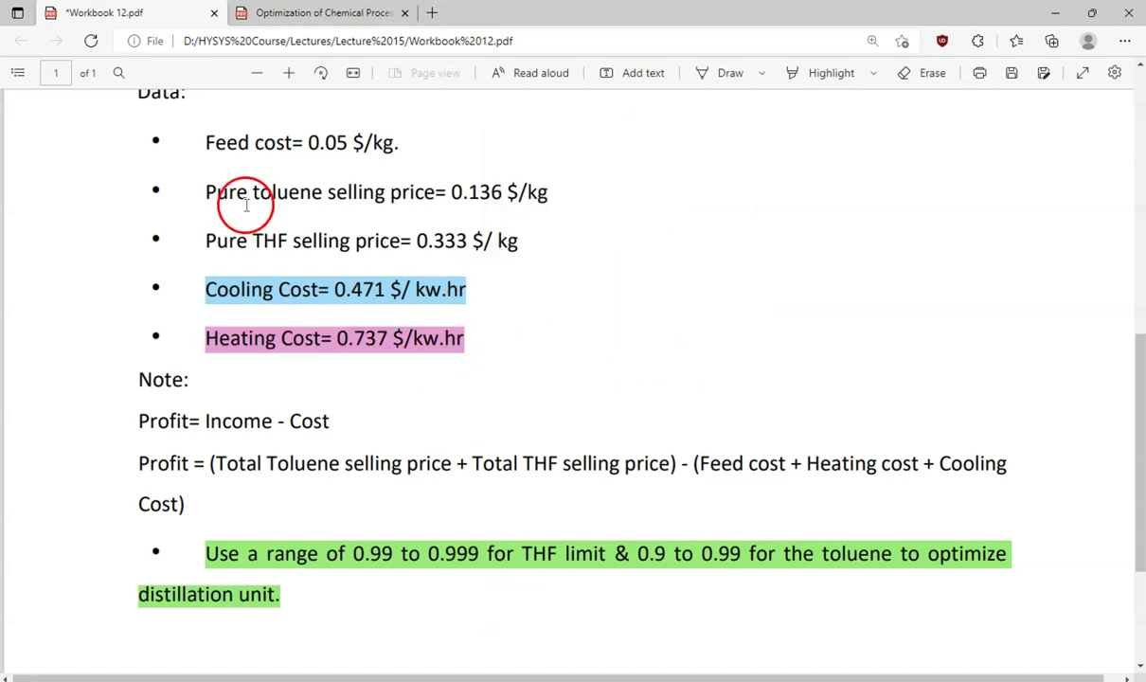
drag(206, 144, 396, 146)
mouse_move(427, 146)
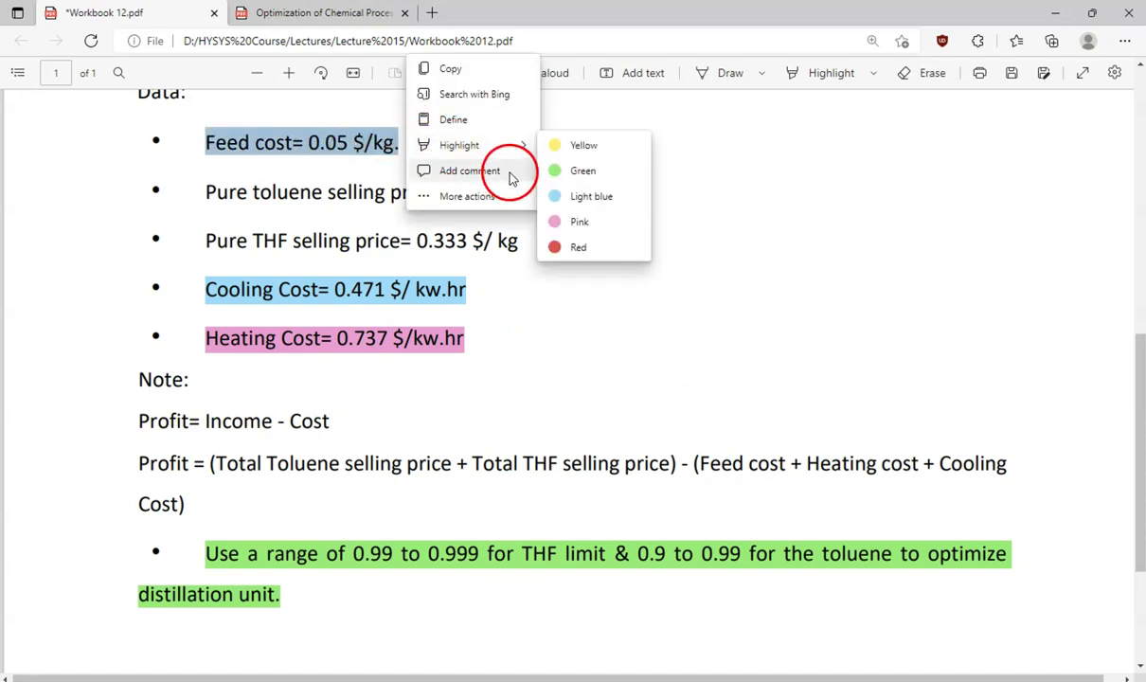
click(579, 225)
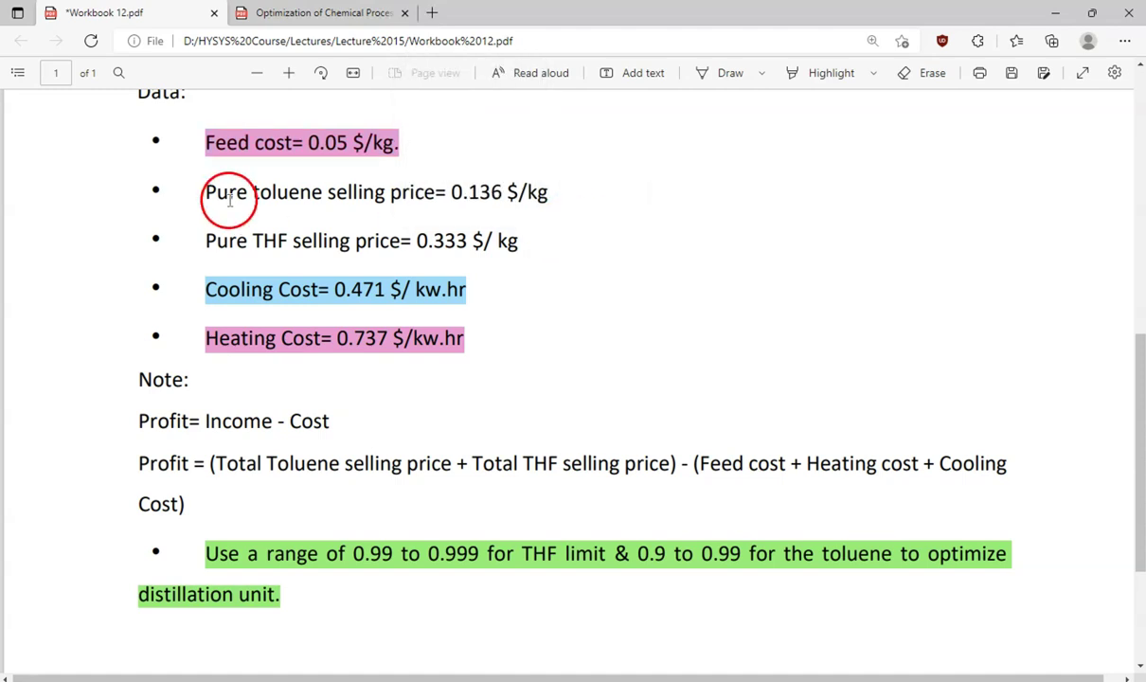
Step: Highlight the pure toluene selling price in light blue and the pure THF selling price in yellow
drag(205, 192, 554, 197)
mouse_move(585, 152)
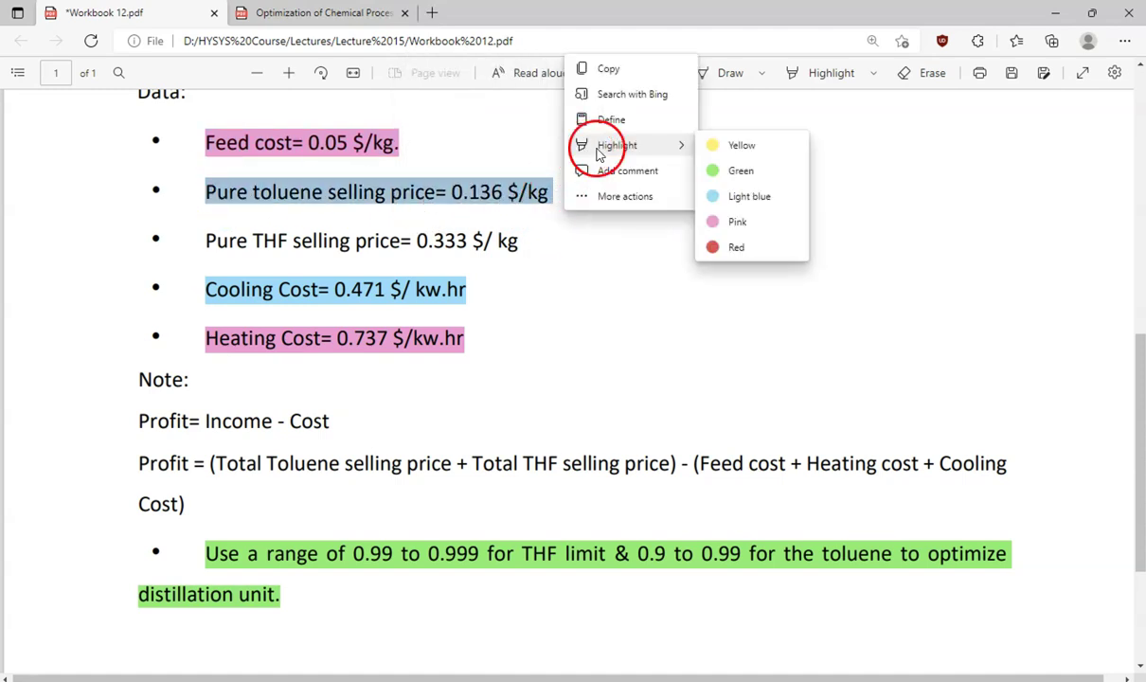
mouse_move(682, 152)
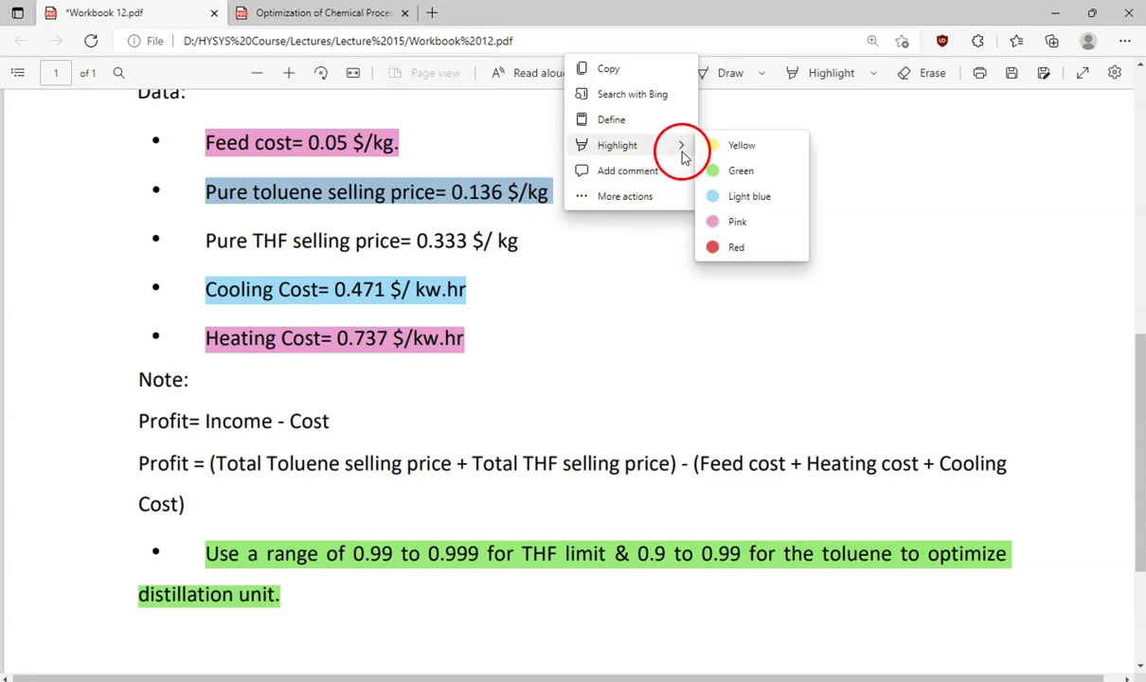
click(737, 195)
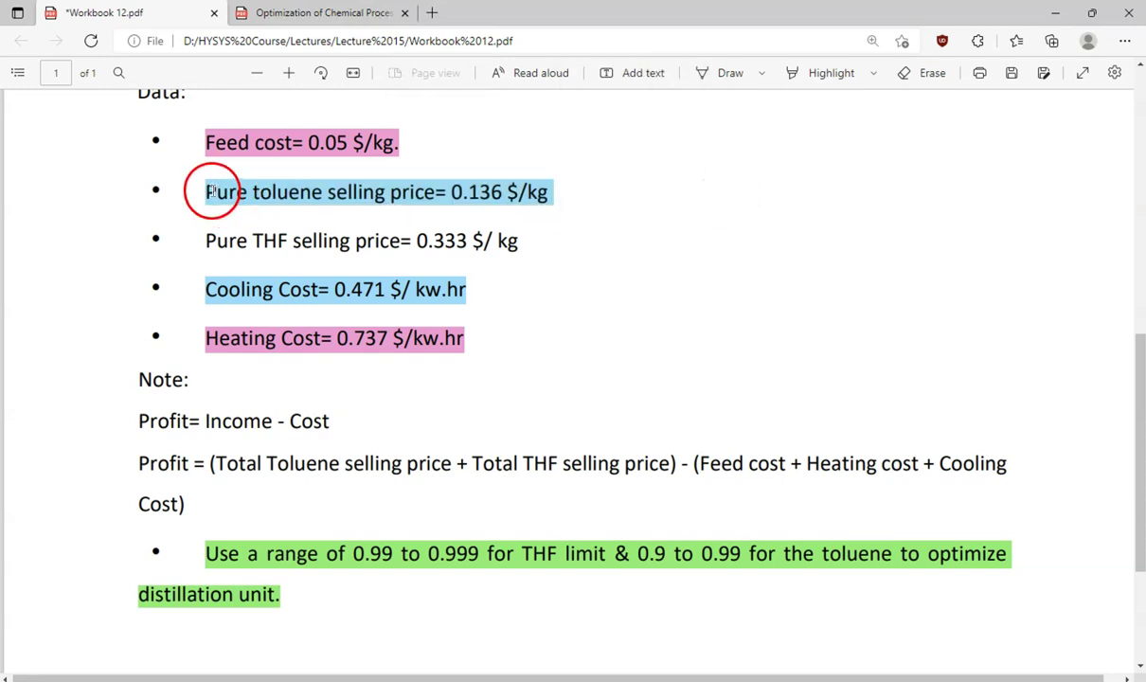
drag(203, 241, 521, 242)
mouse_move(558, 157)
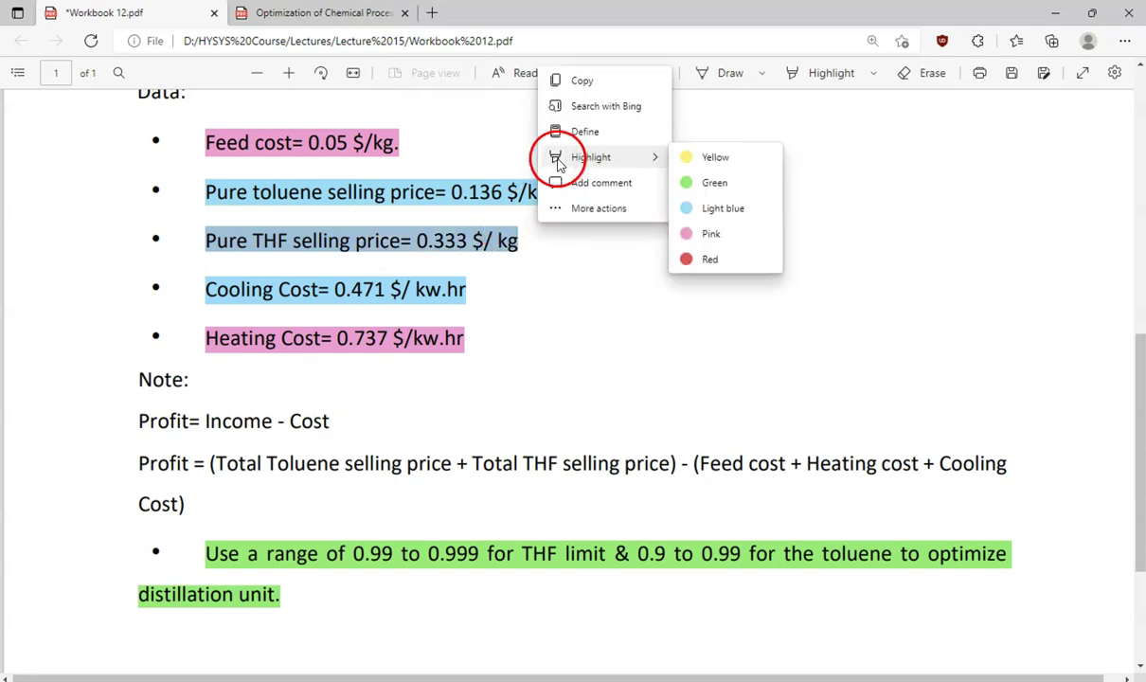
click(709, 159)
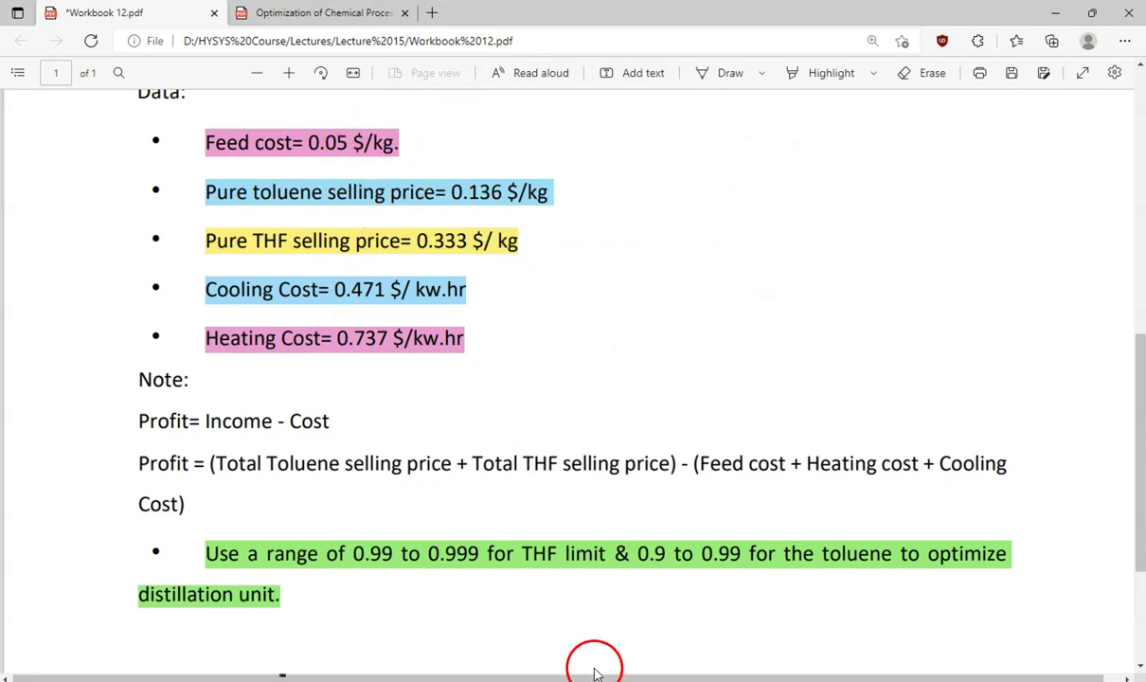
Step: Switch back to Aspen HYSYS and enter the cooling cost 0.471 in cell D1 and the heating cost 0.737 in cell D2
mouse_move(596, 670)
click(798, 647)
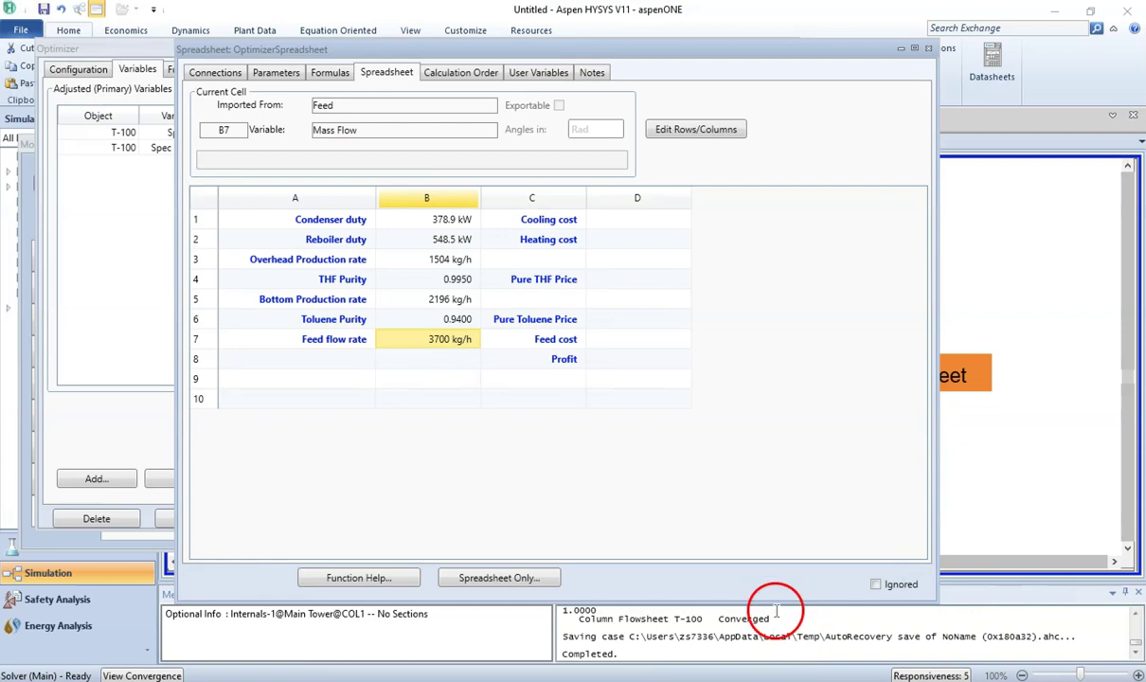
click(612, 220)
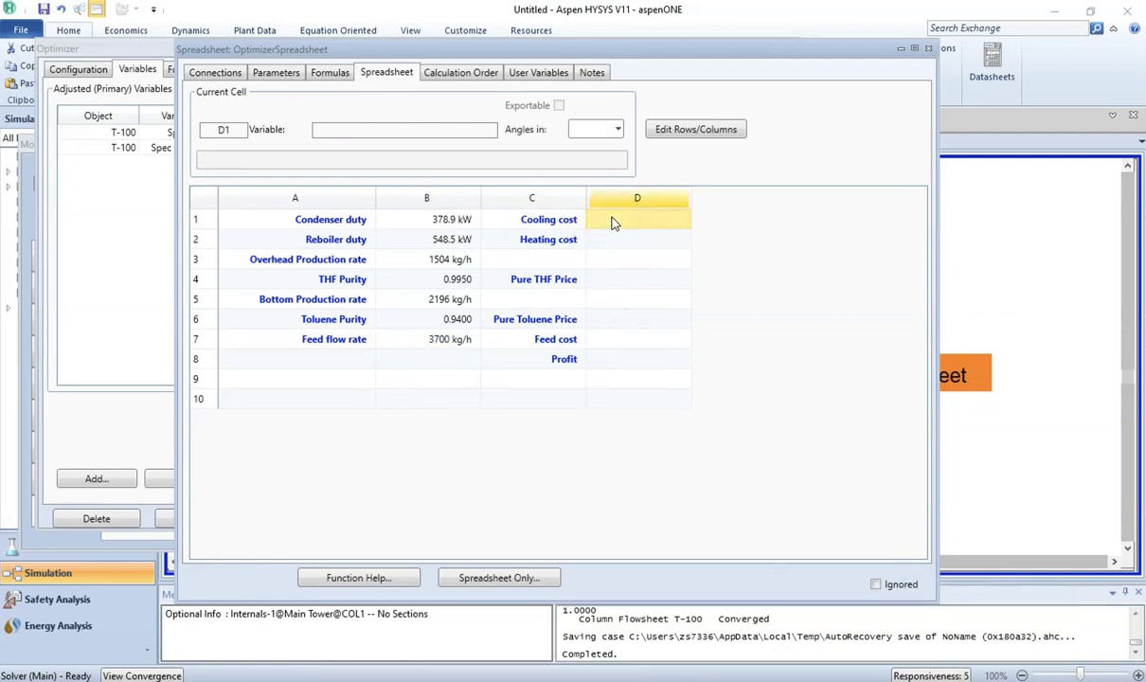
text(0)
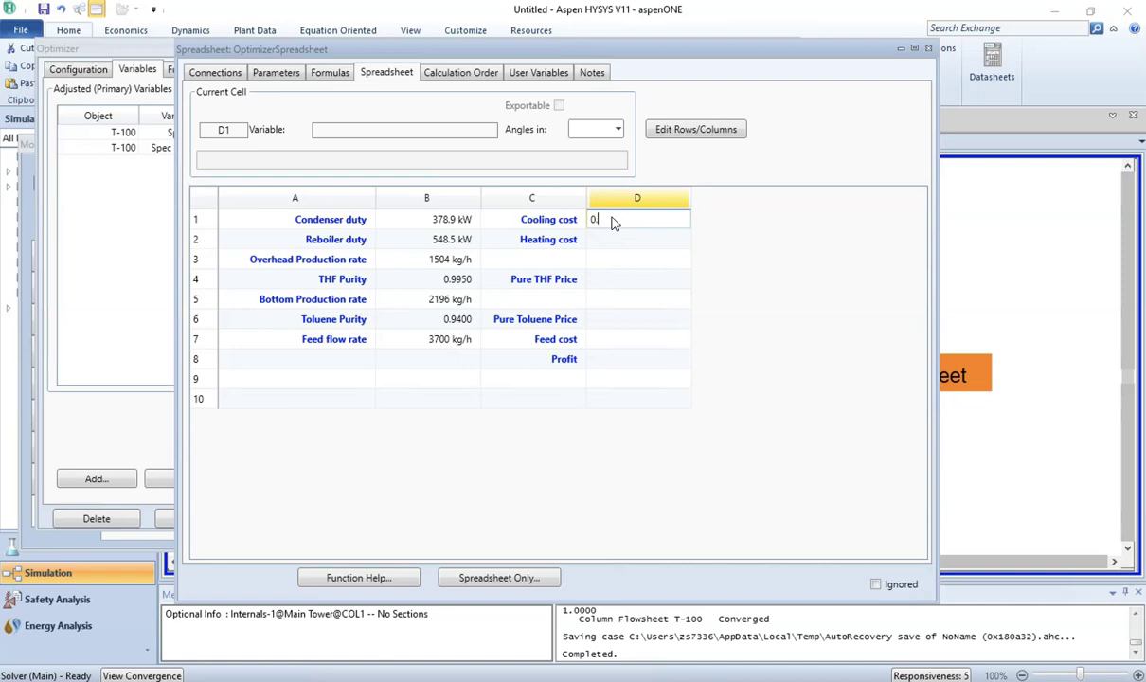
text(.471)
key(Return)
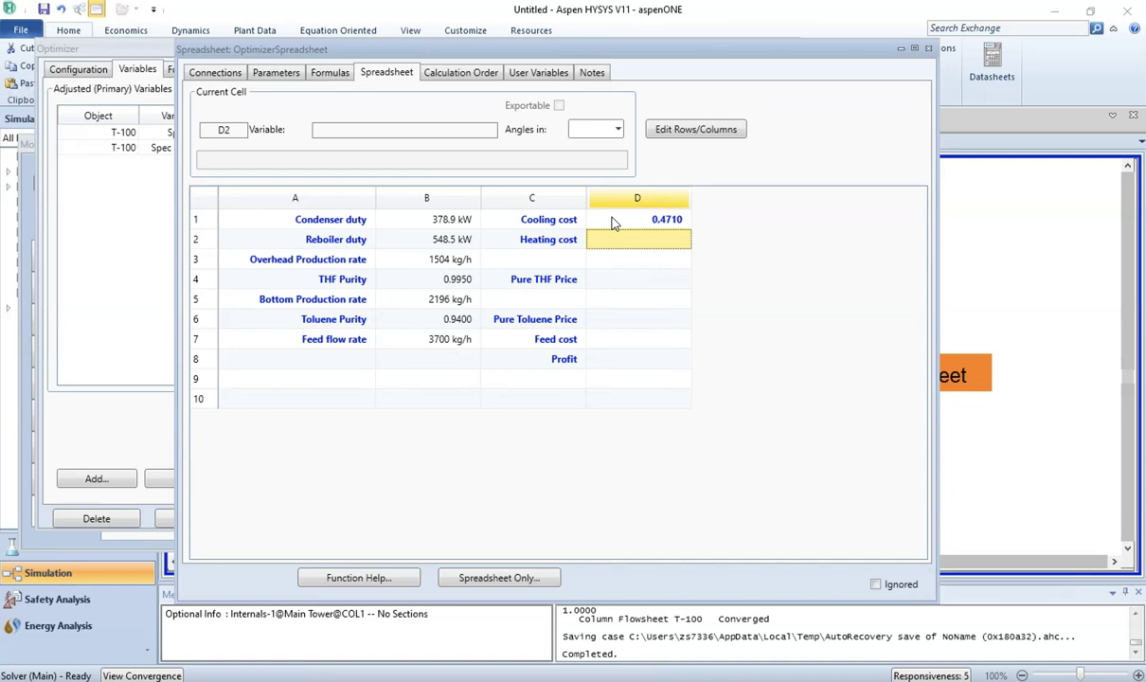
text(0.737)
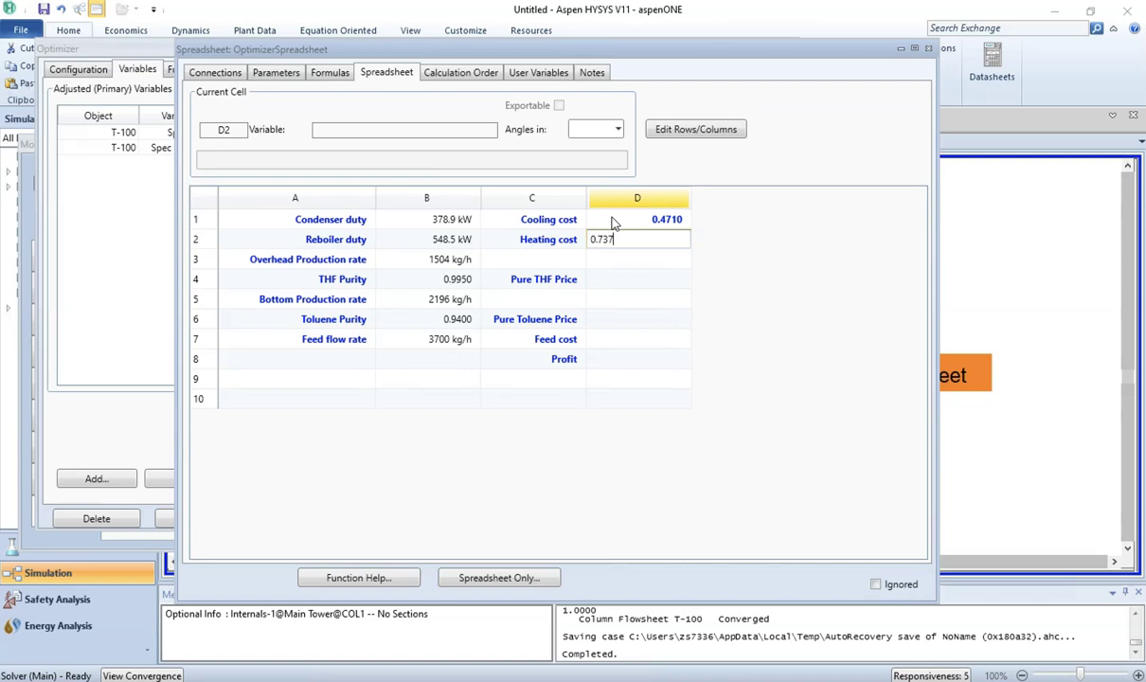
key(Return)
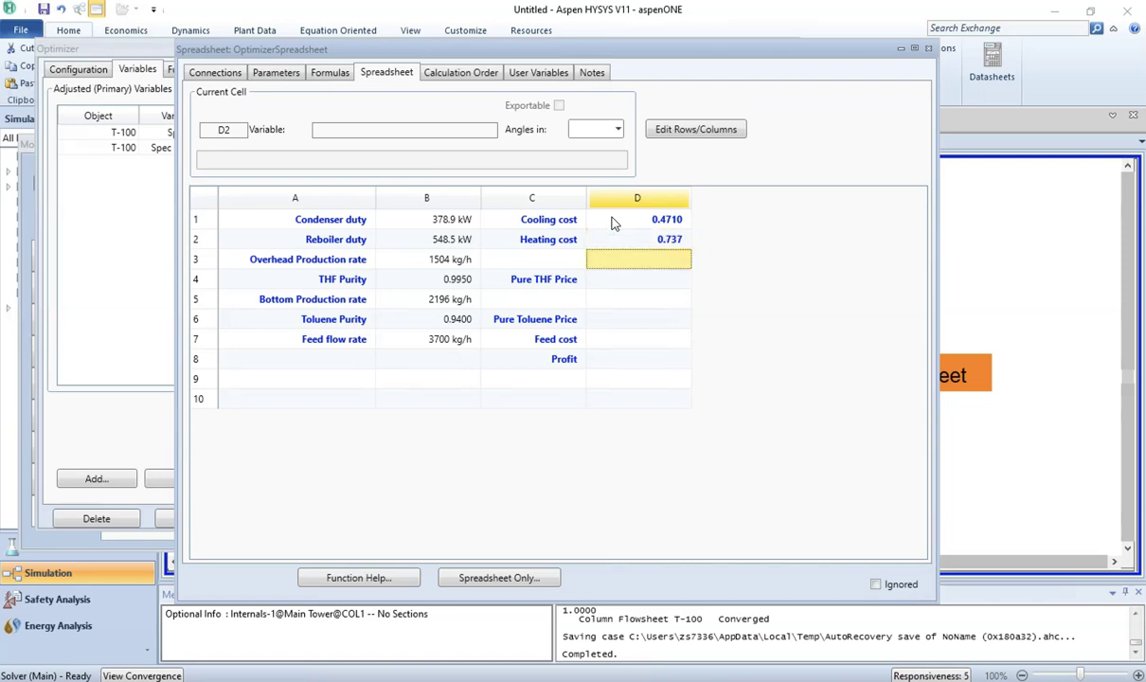
Step: Enter 0.333 in cell D4 as the pure THF price
key(Down)
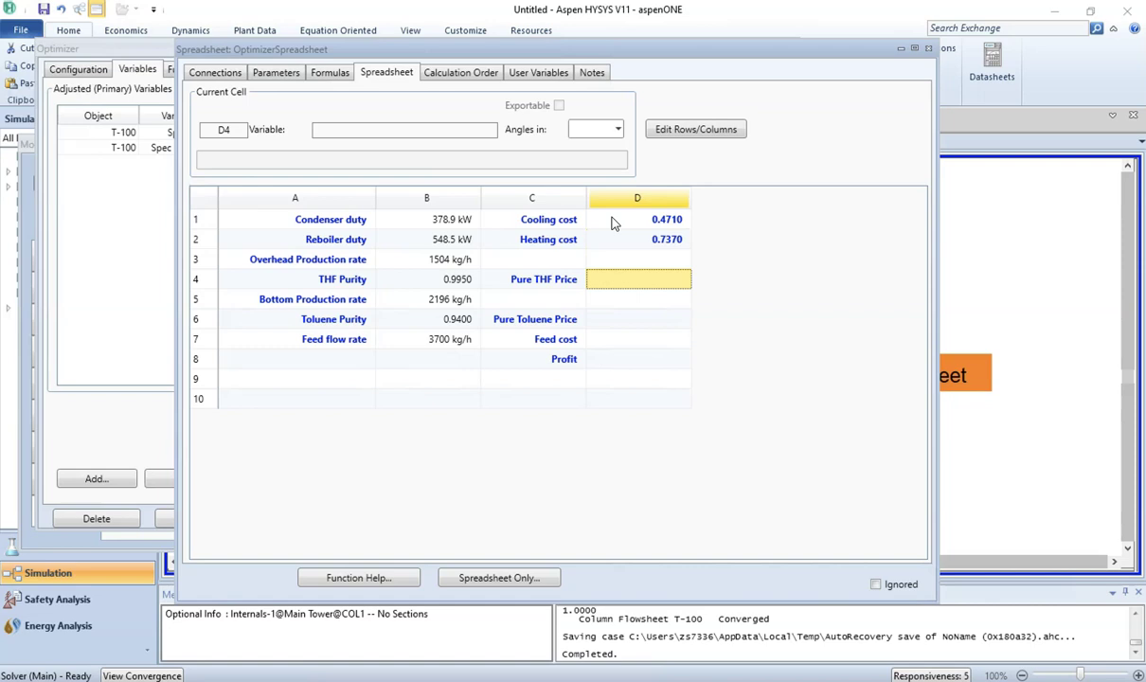
text(0.)
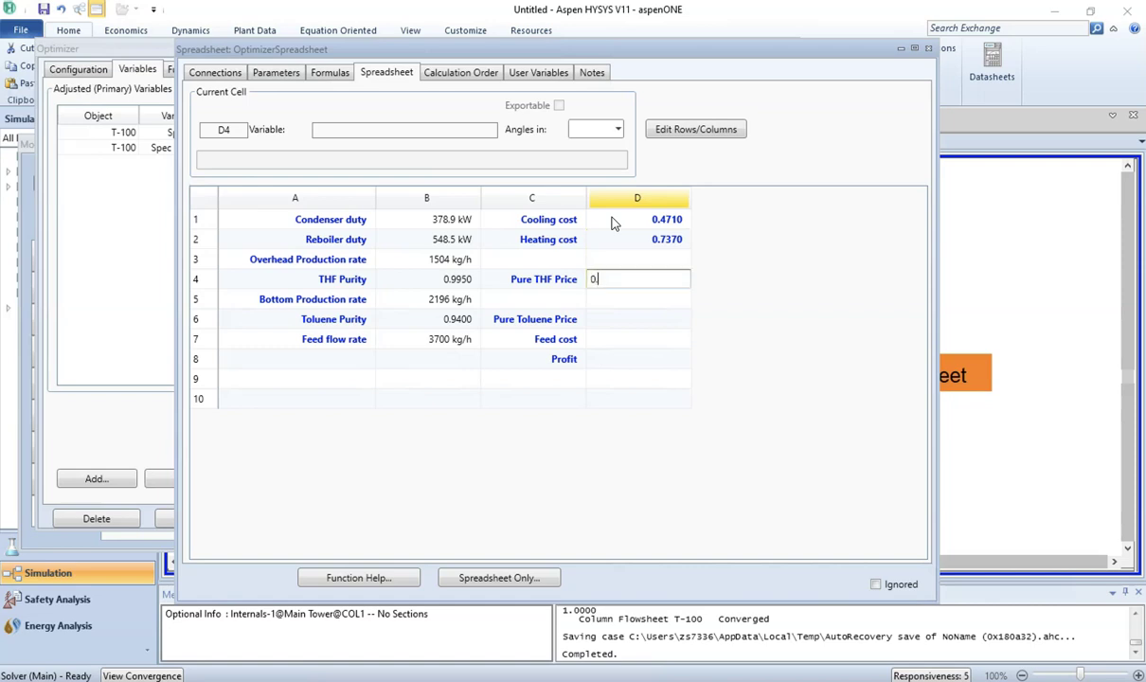
key(Return)
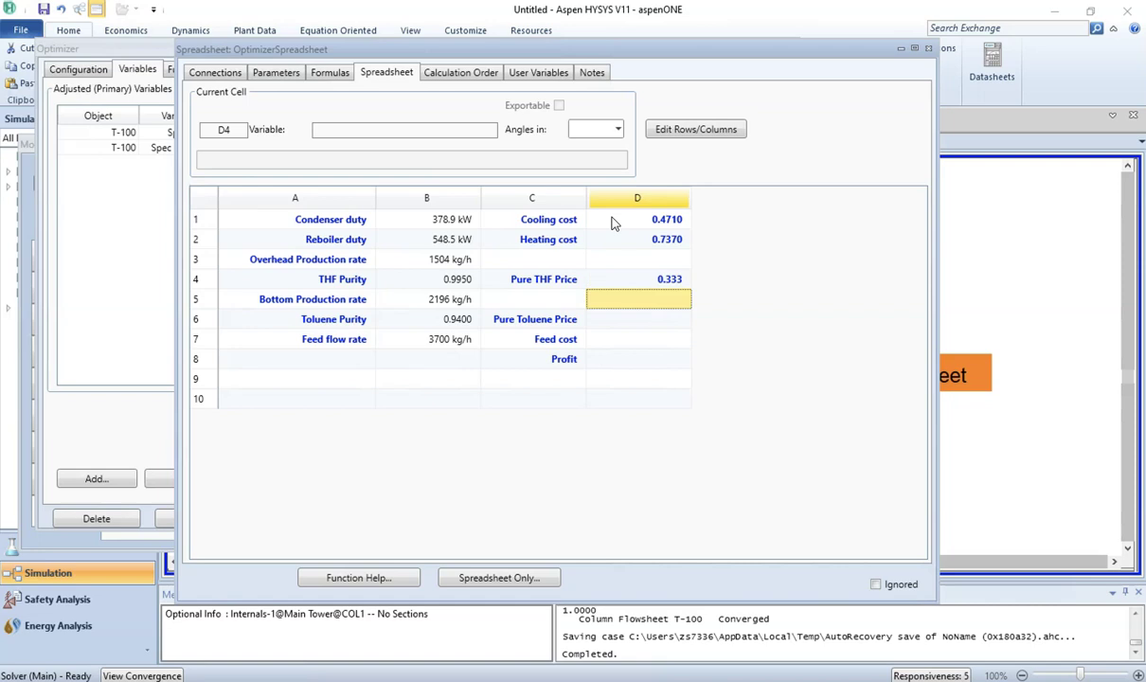
Step: Enter 0.136 in cell D6 as the pure toluene price and 0.05 in cell D7 as the feed cost
key(Down)
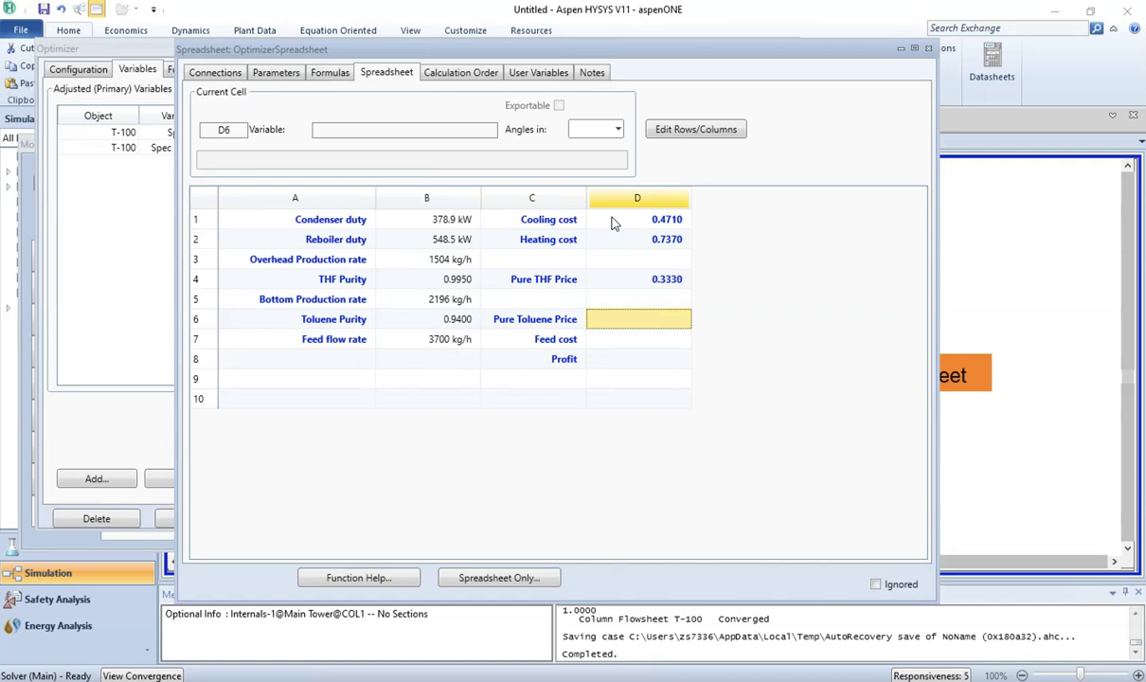
text(0.136)
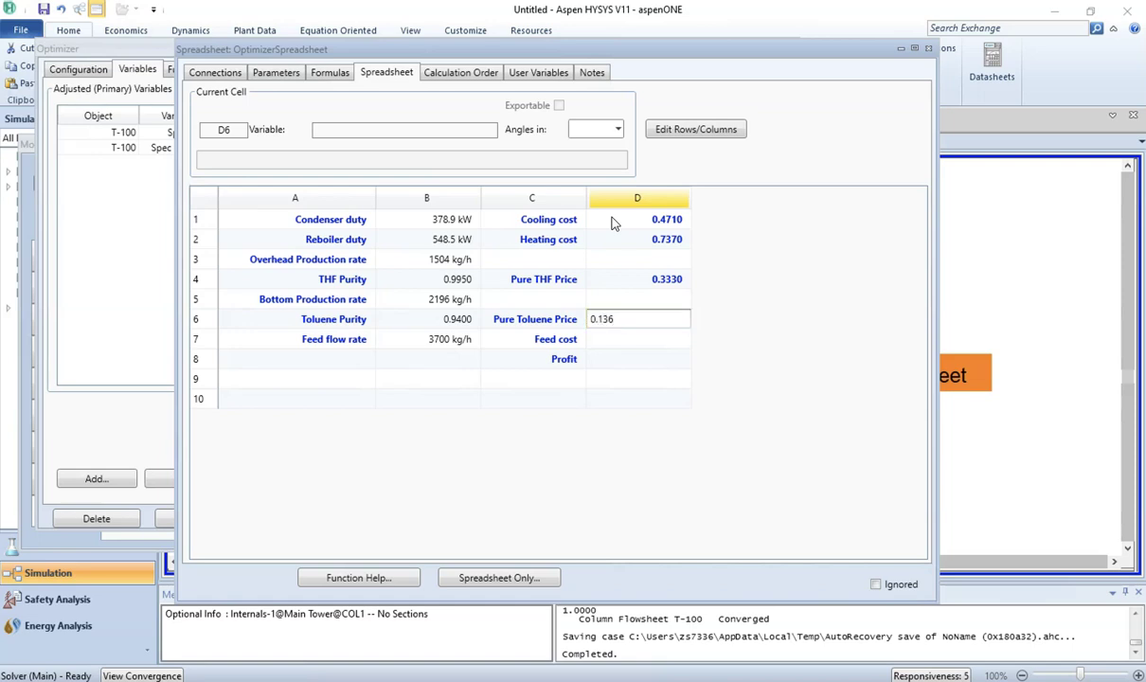
key(Return)
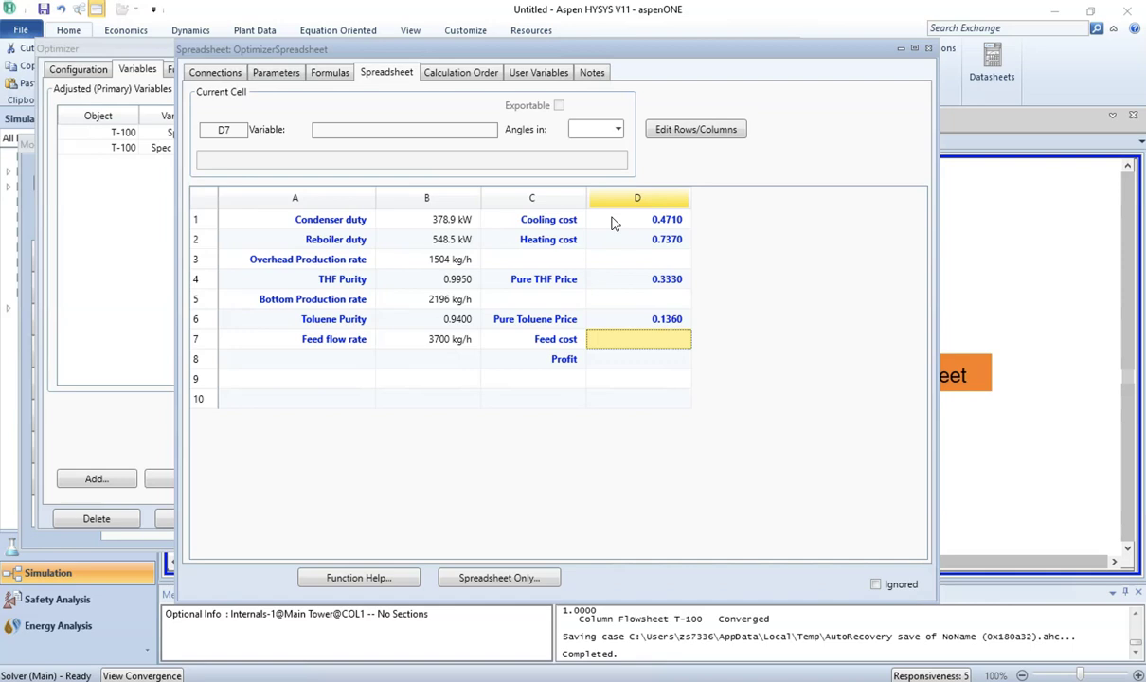
text(0.)
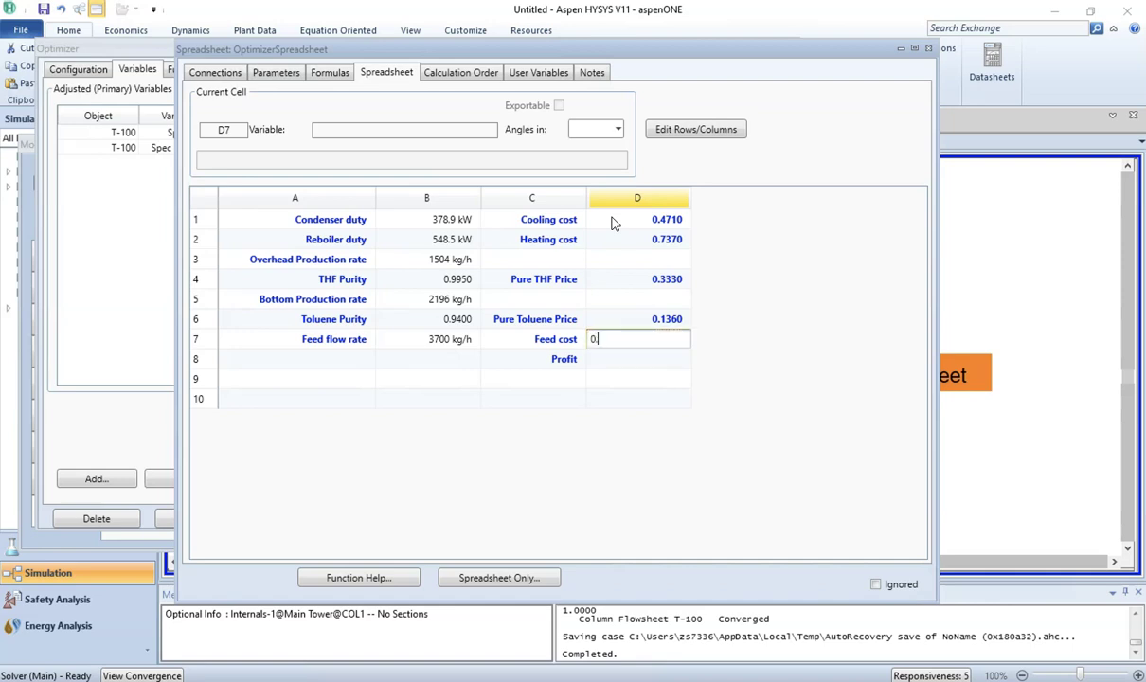
key(Return)
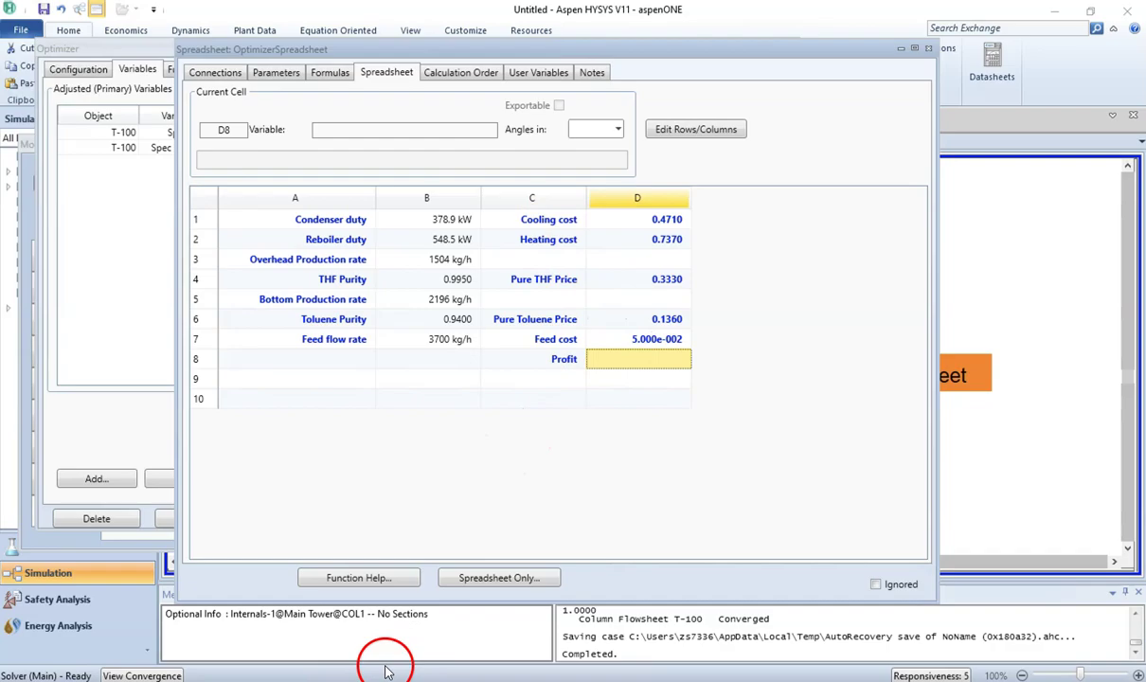
Step: Switch to the Workbook 12 PDF and read the full profit equation in the note
mouse_move(371, 676)
click(409, 601)
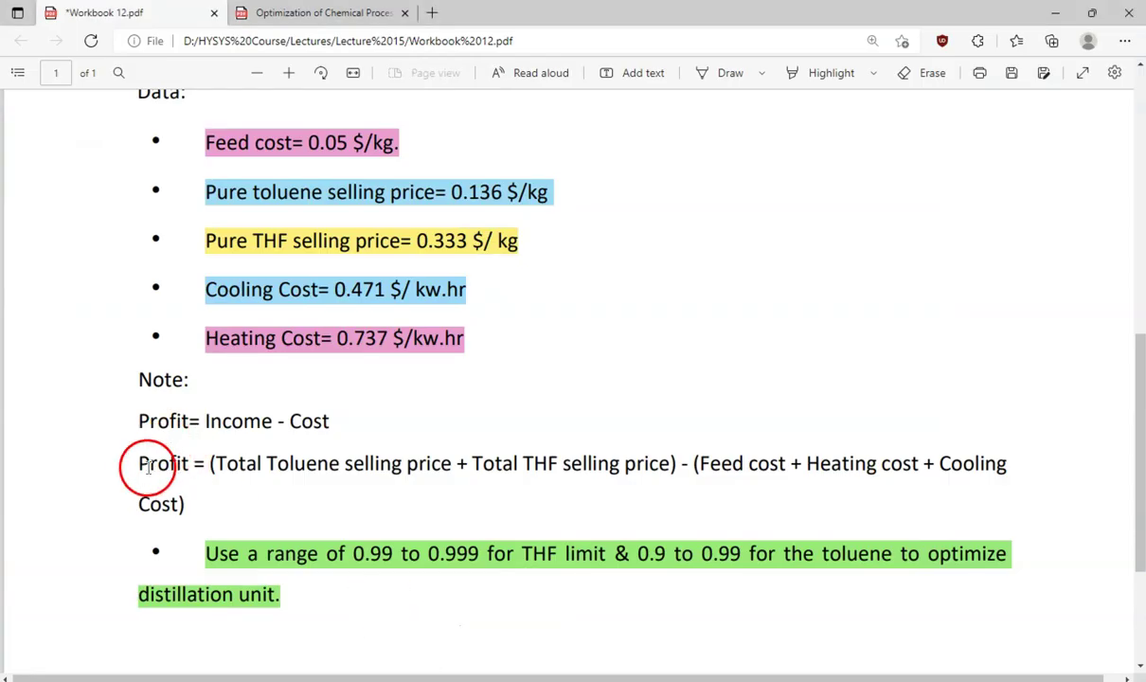
drag(139, 463, 193, 520)
mouse_move(220, 463)
click(350, 393)
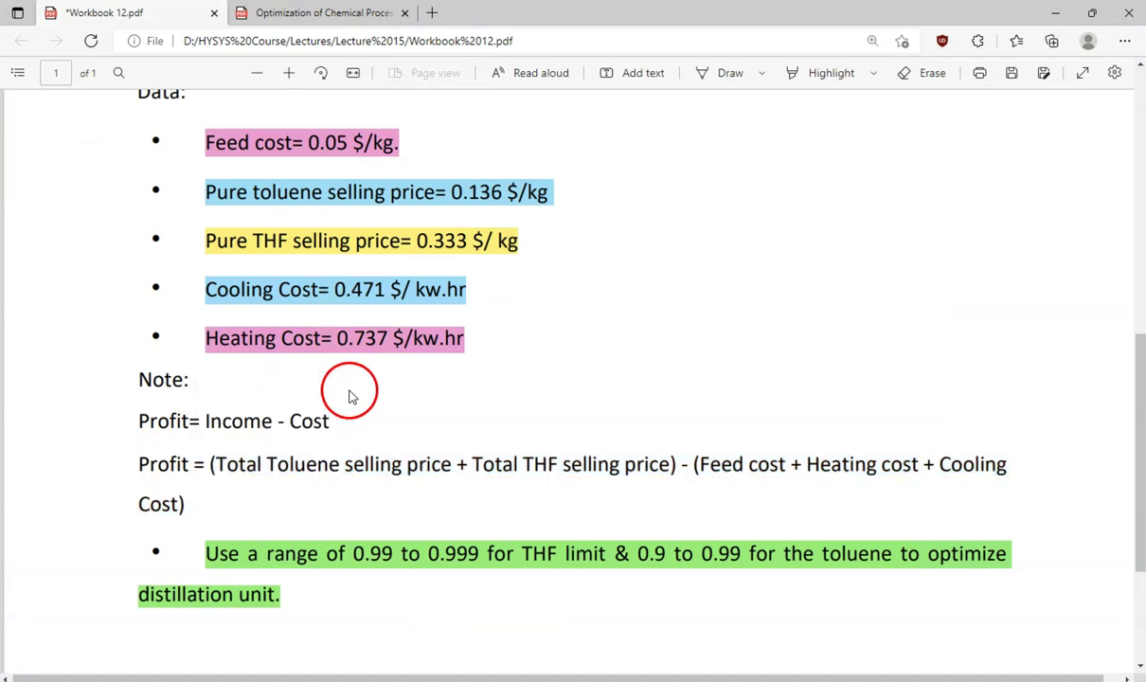
Step: Switch back to the Aspen HYSYS optimizer spreadsheet and begin the profit formula in cell D8 with =(
mouse_move(606, 677)
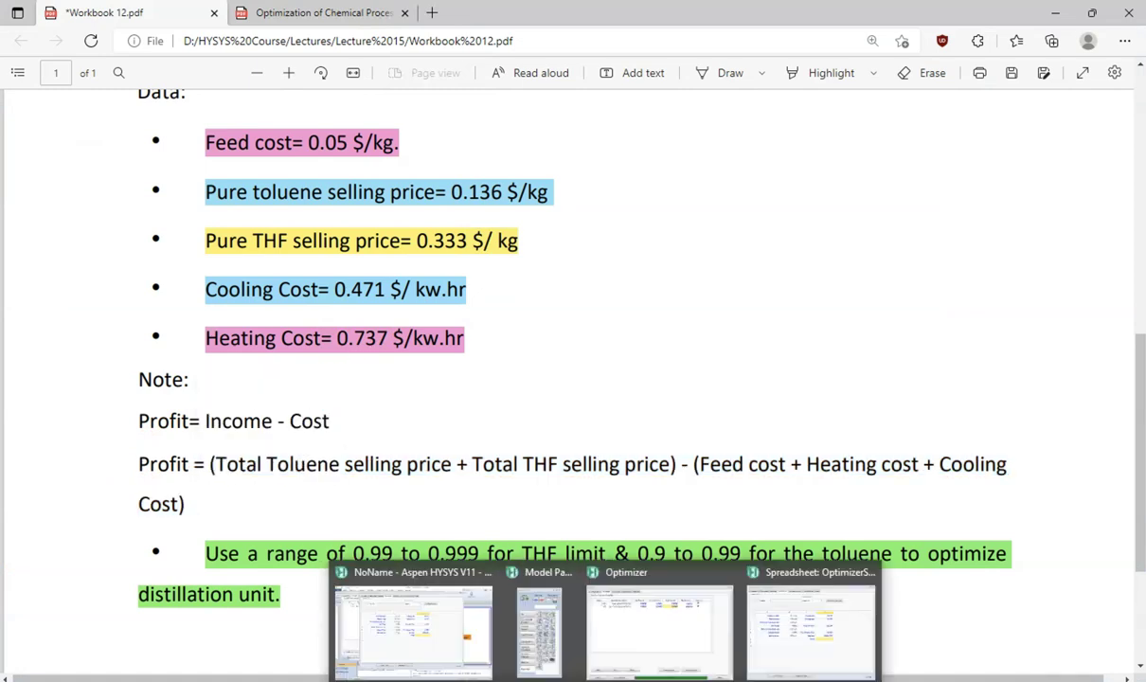
click(816, 640)
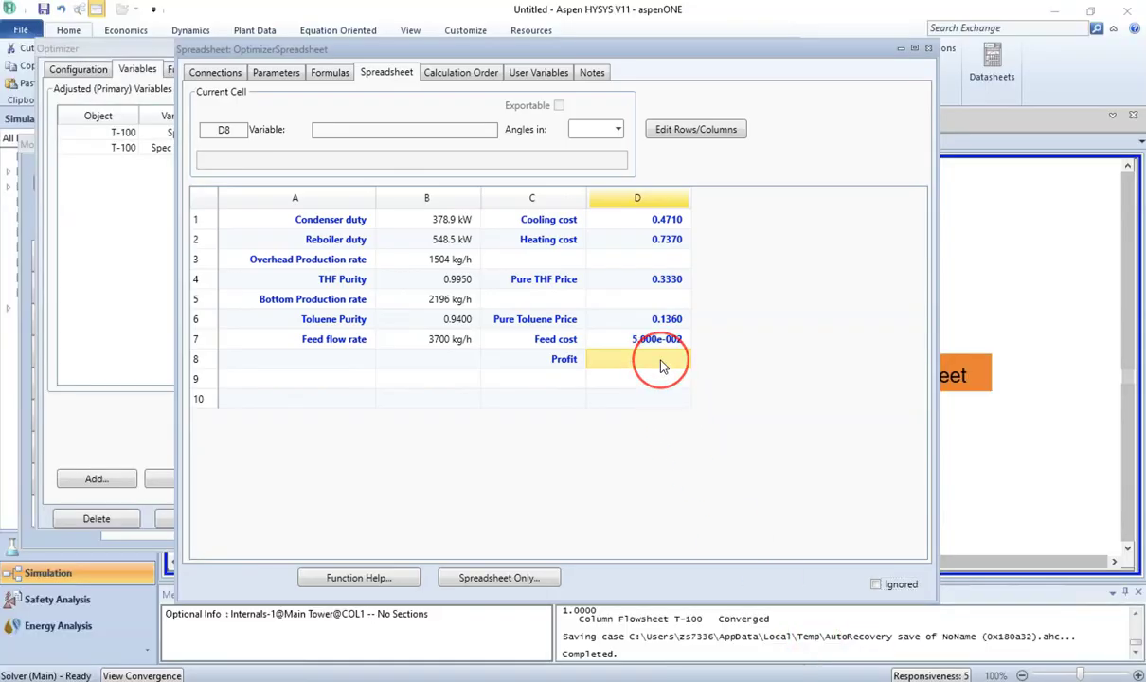
text(=)
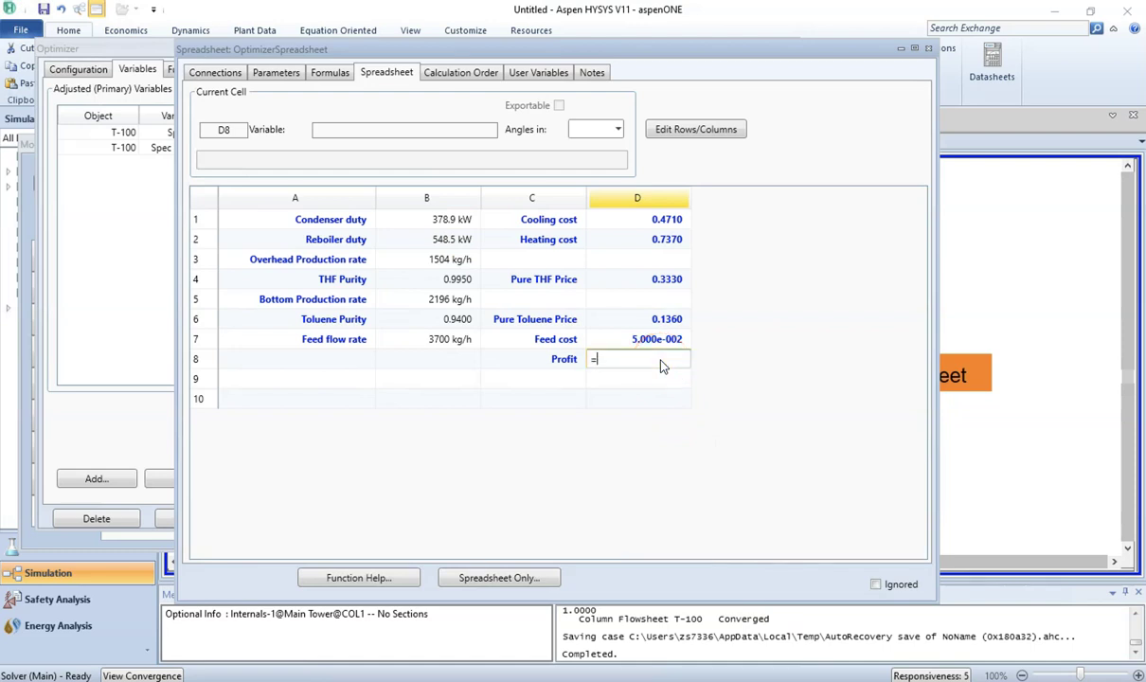
key(Return)
click(324, 162)
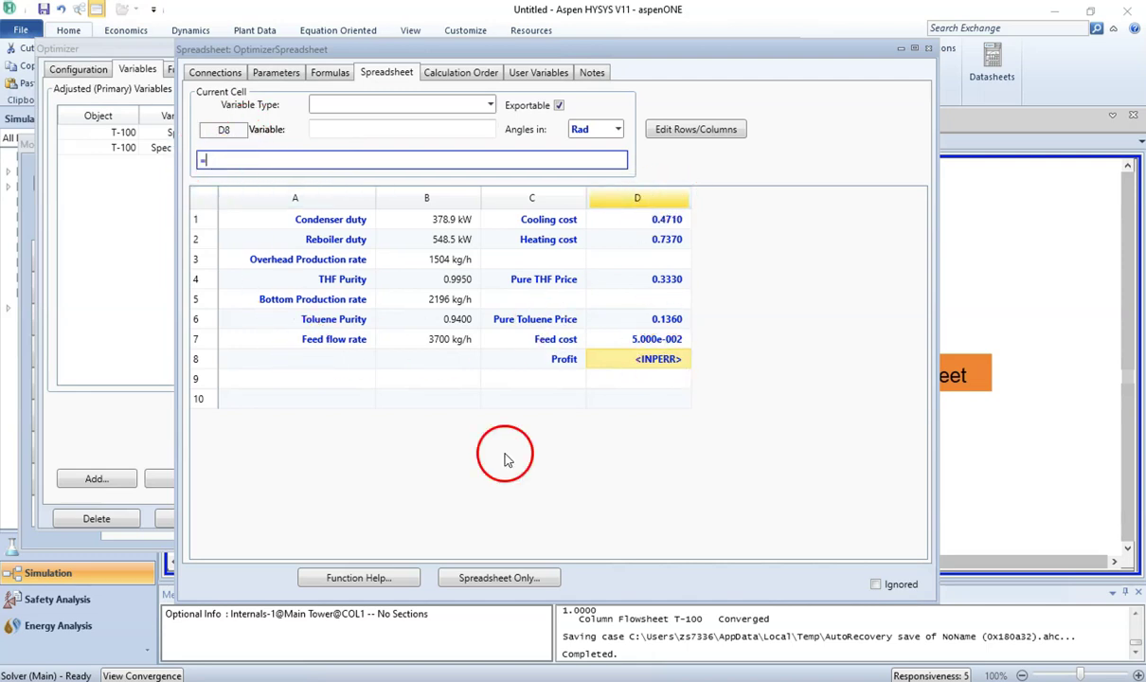
text(()
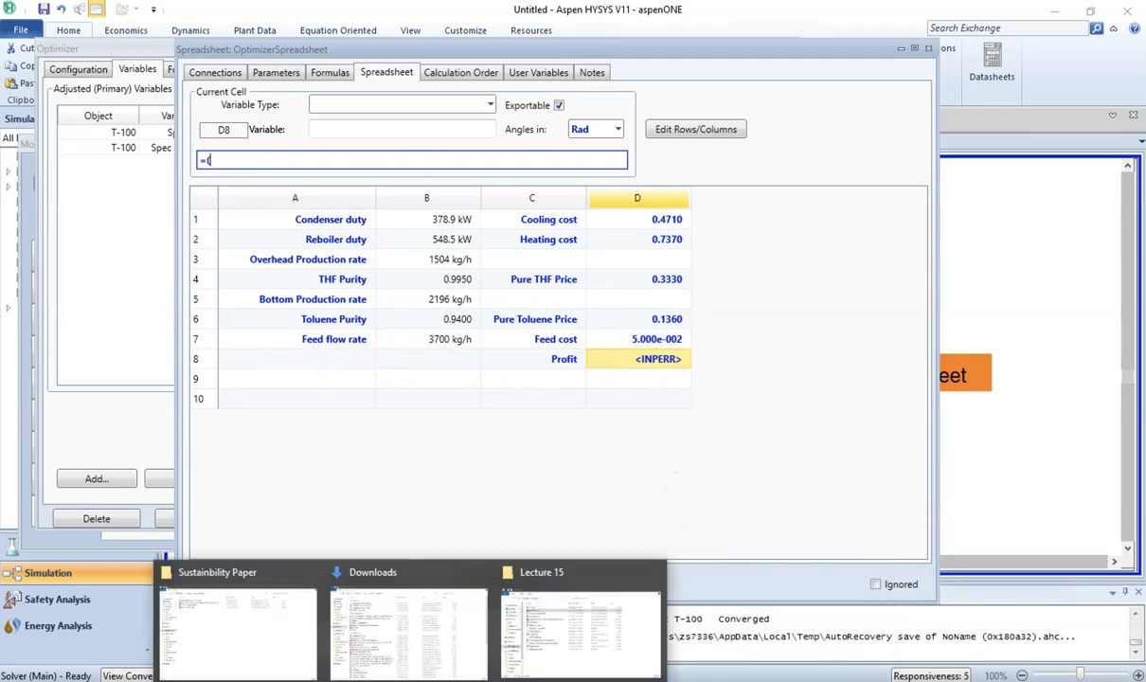
Step: Switch to the Workbook 12 PDF and select the total toluene selling price term in the profit equation
mouse_move(370, 678)
click(452, 670)
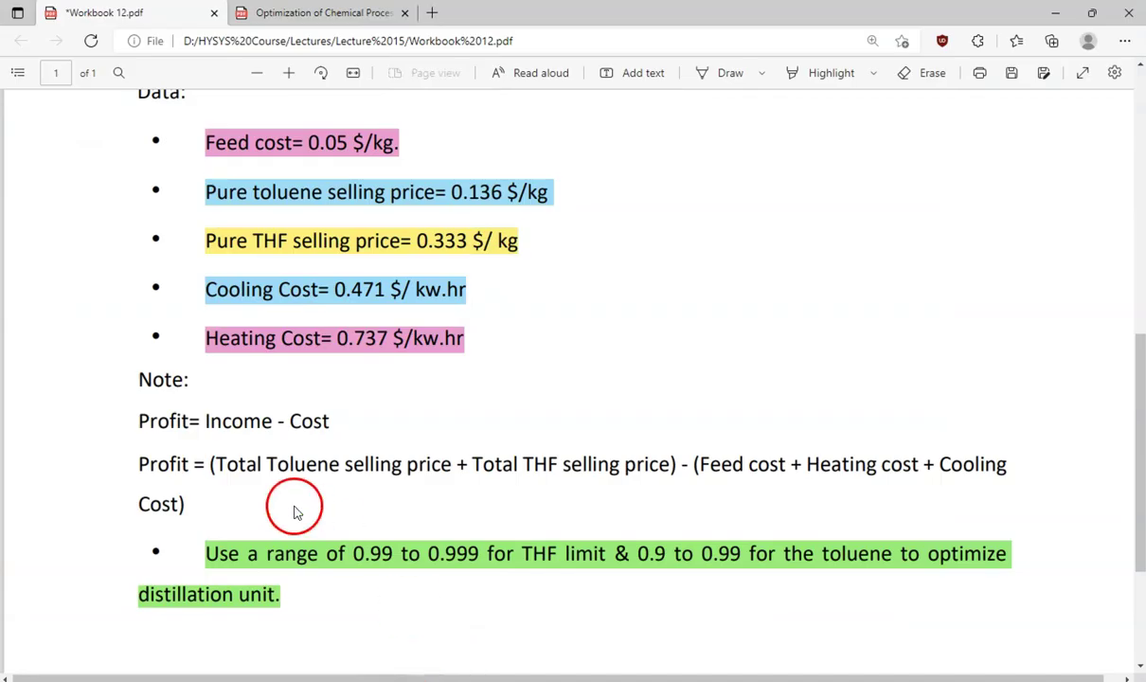
double_click(227, 464)
drag(327, 464, 442, 464)
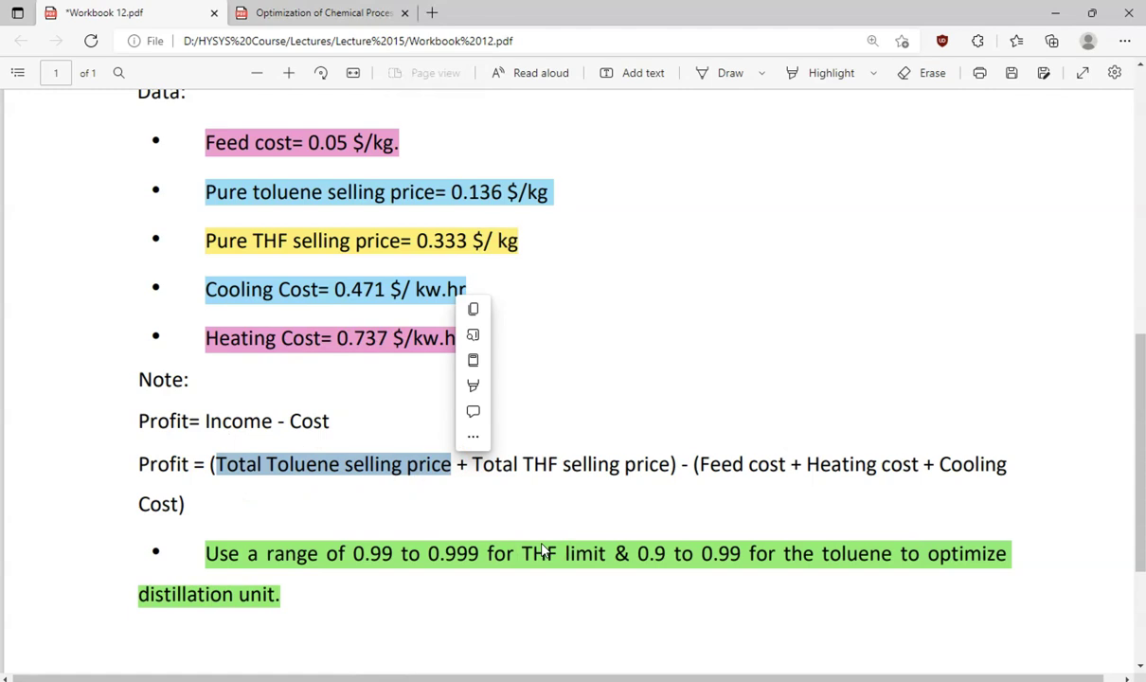
Step: Switch to the Process_optimization presentation in PowerPoint, add a blank slide after slide 6 and present it full screen
click(565, 681)
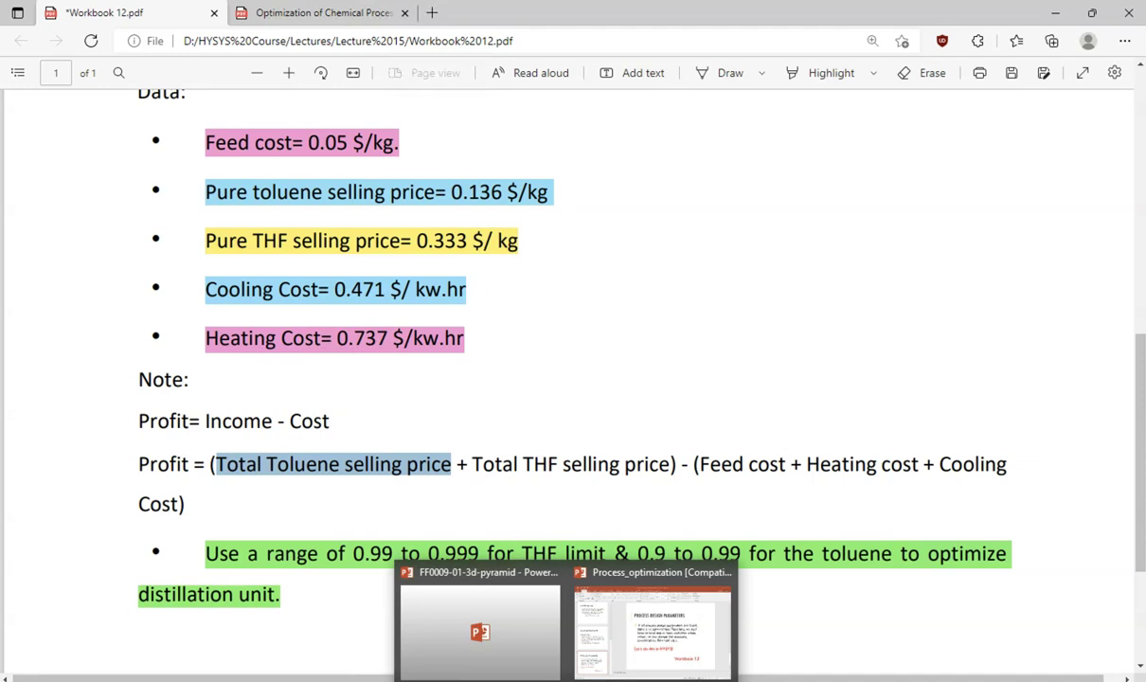
click(609, 613)
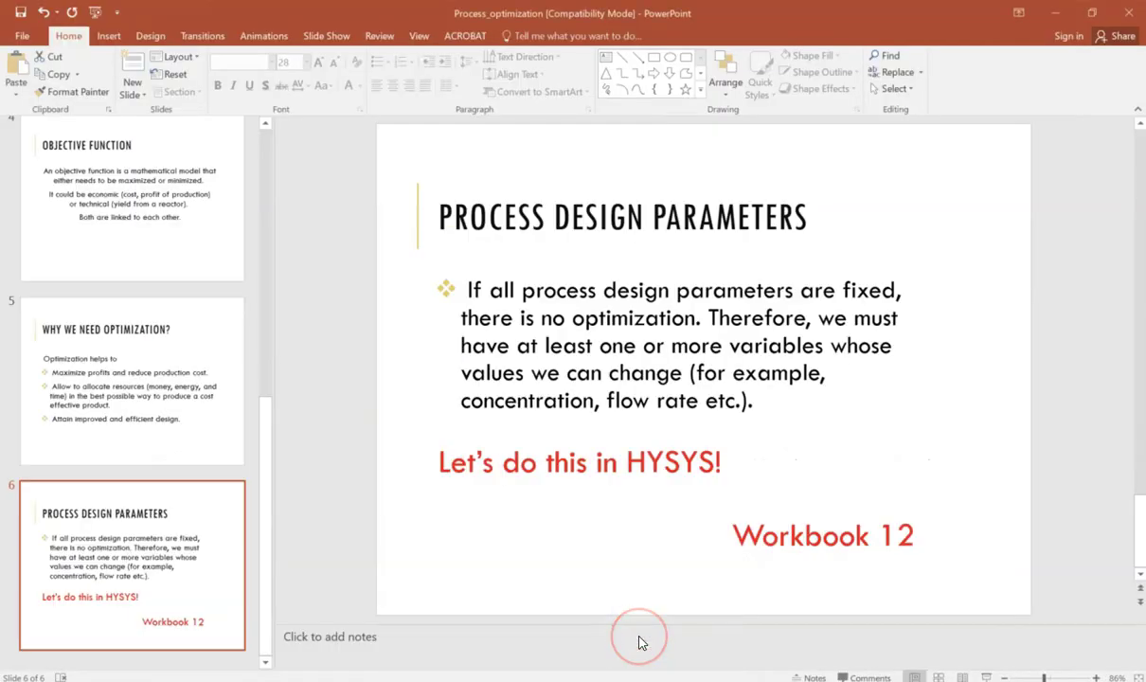
click(225, 661)
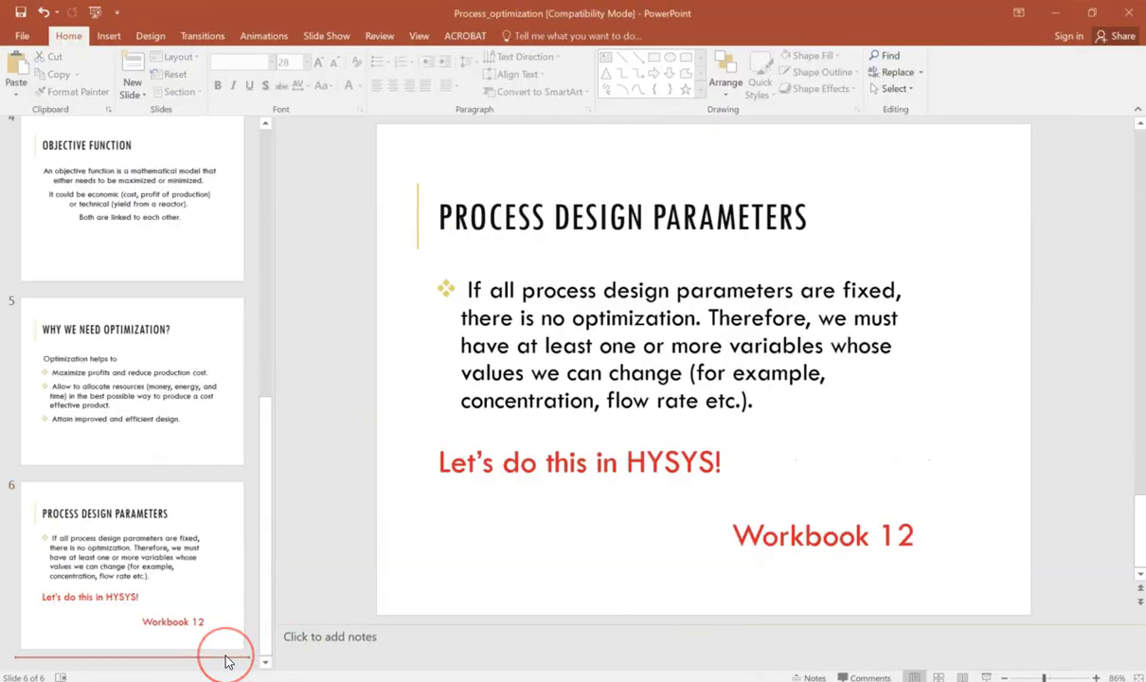
key(Return)
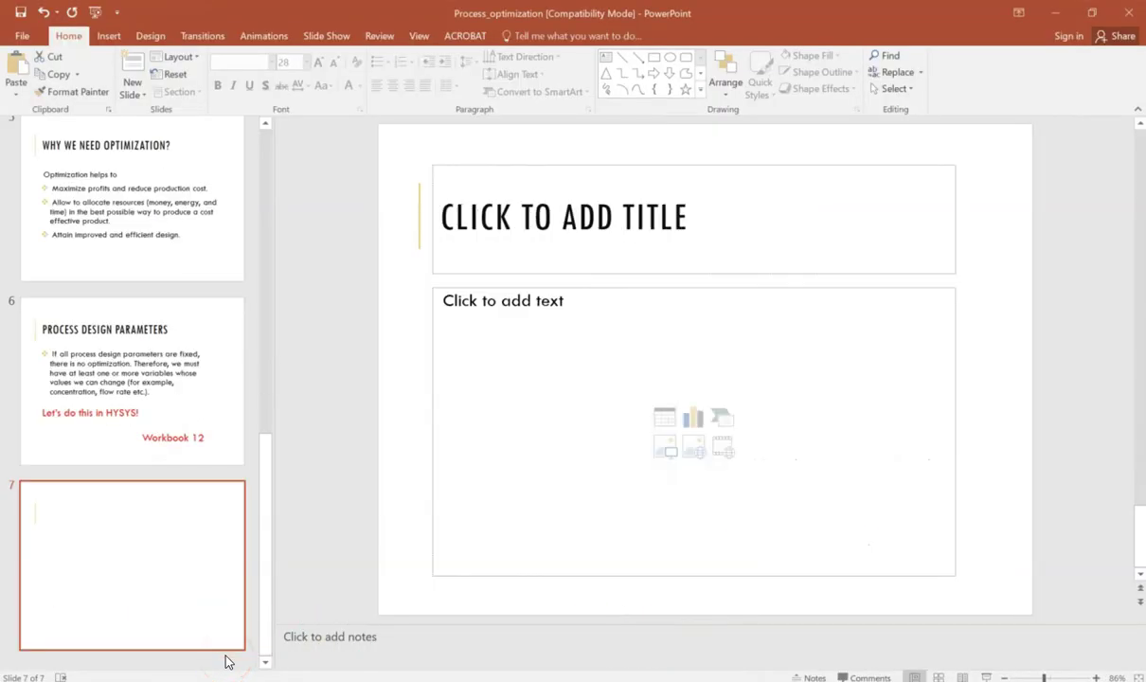
click(987, 677)
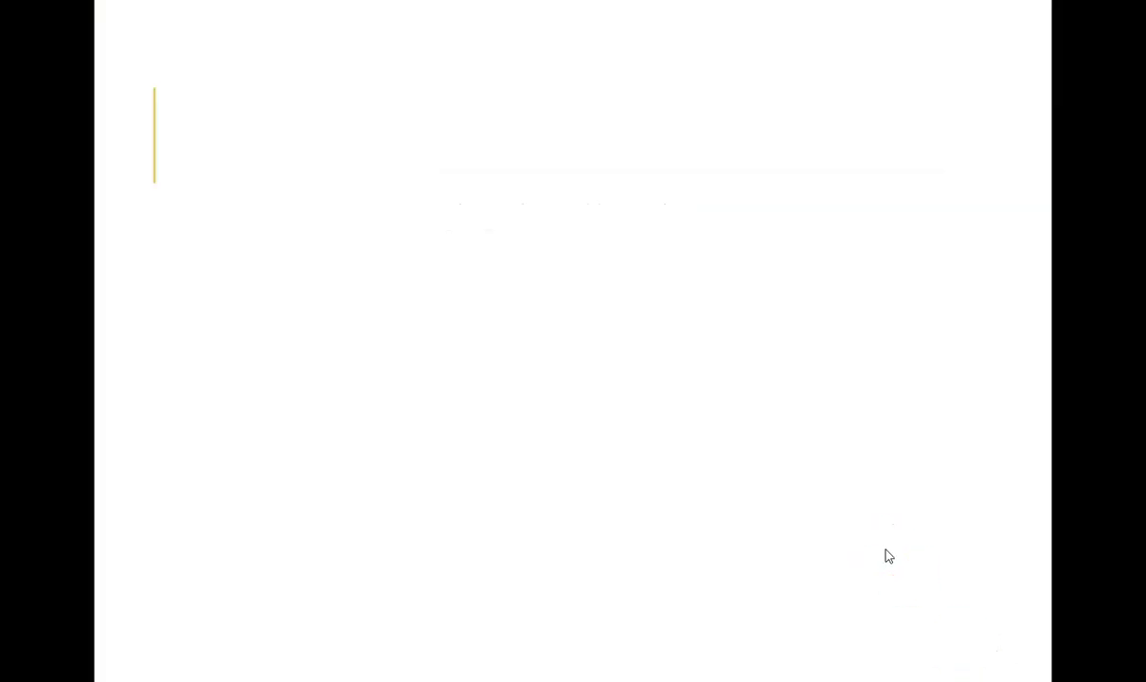
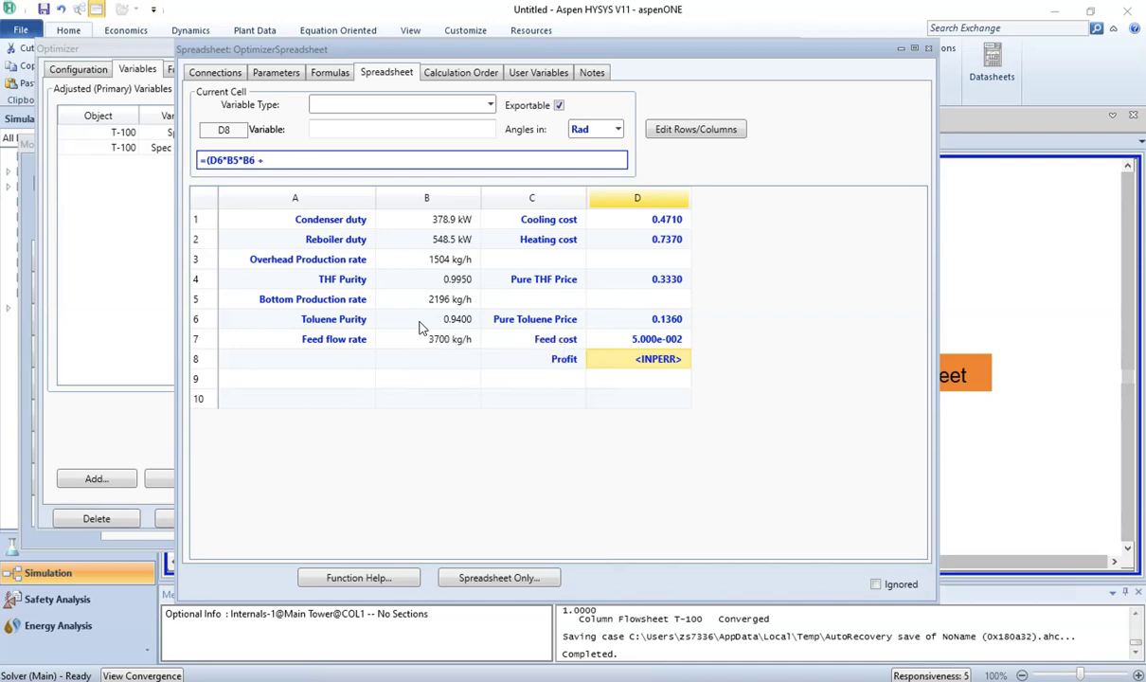
Step: Check the profit equation in Workbook 12 and review the handwritten total toluene selling price calculation on slide 7 in PowerPoint
mouse_move(379, 678)
click(421, 647)
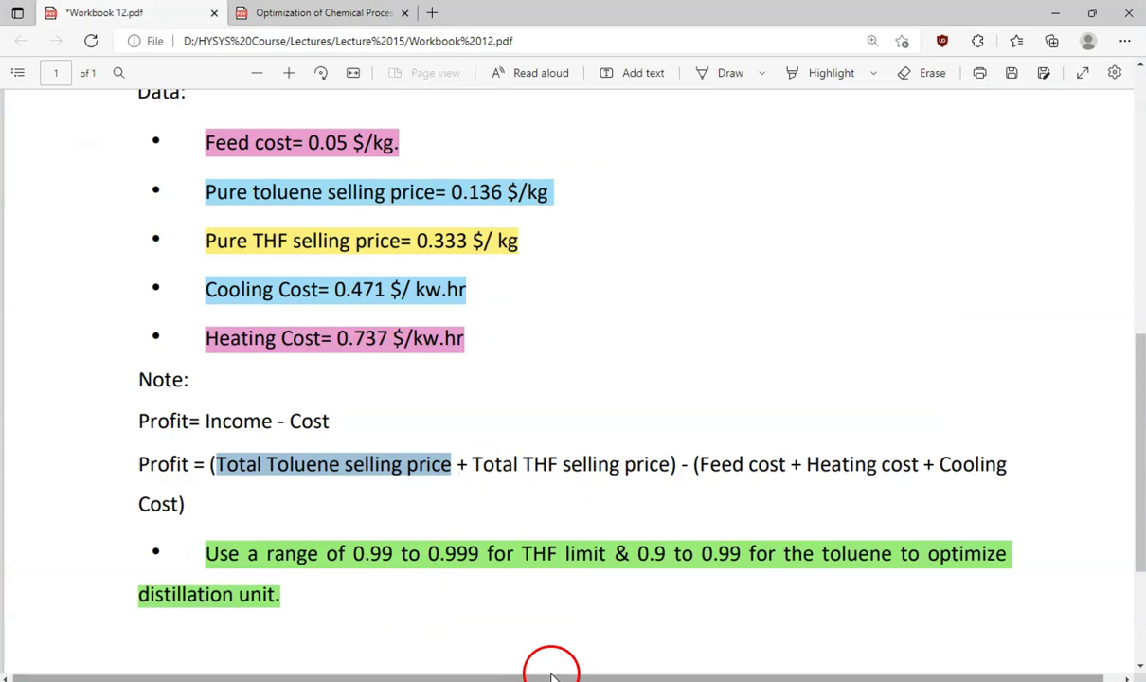
mouse_move(551, 678)
click(613, 632)
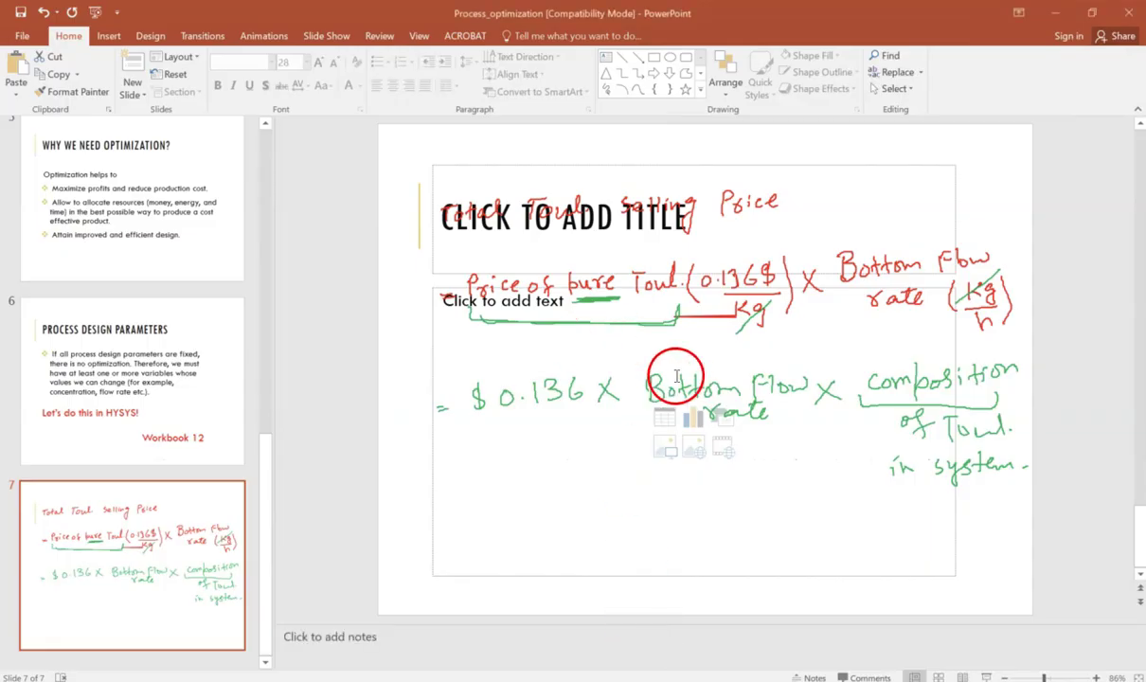
click(986, 677)
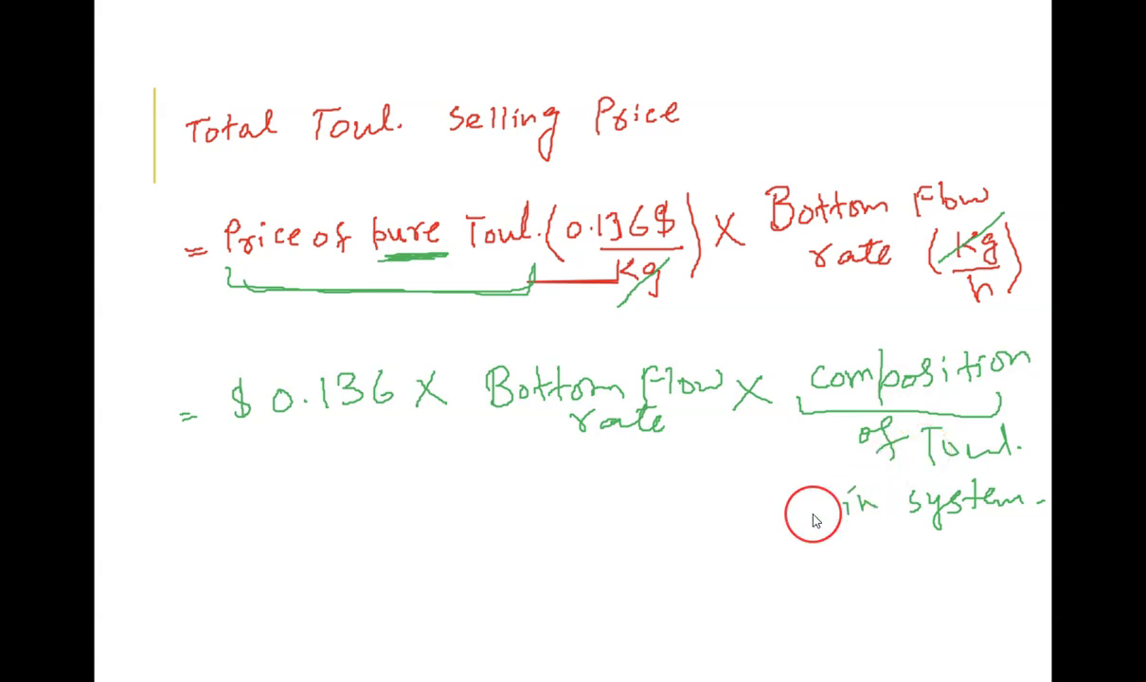
key(Escape)
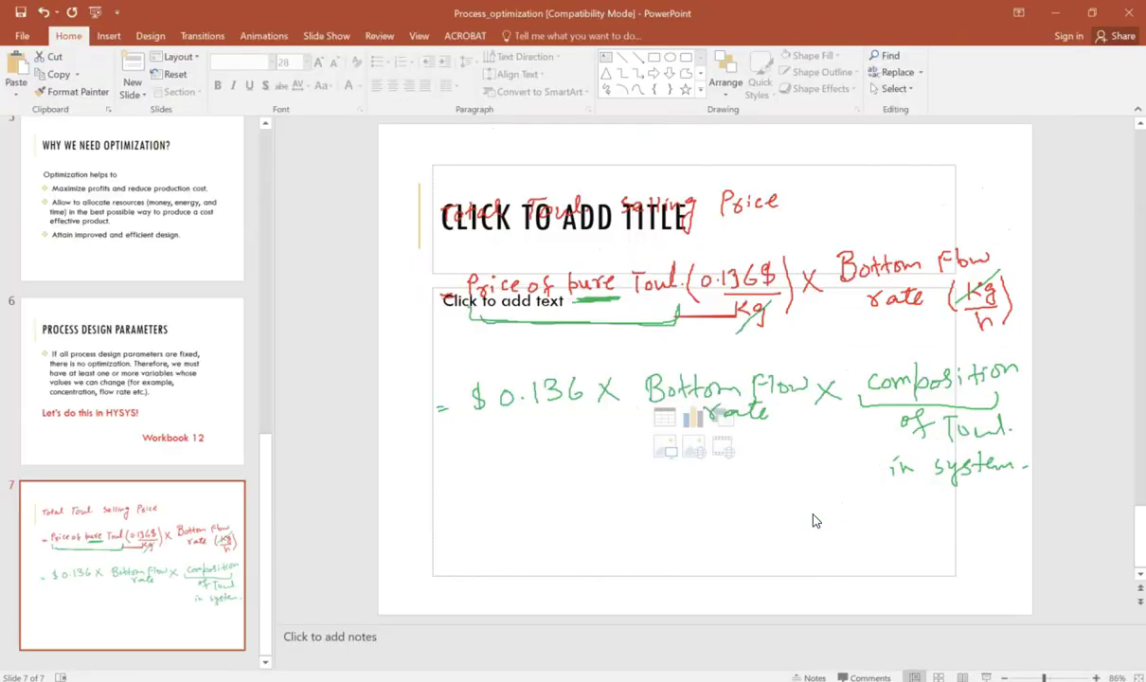
Step: Switch back to the Aspen HYSYS spreadsheet and extend the D8 profit formula to =(D6*B5*B6 + D4*B3*B4) -
mouse_move(601, 677)
click(763, 640)
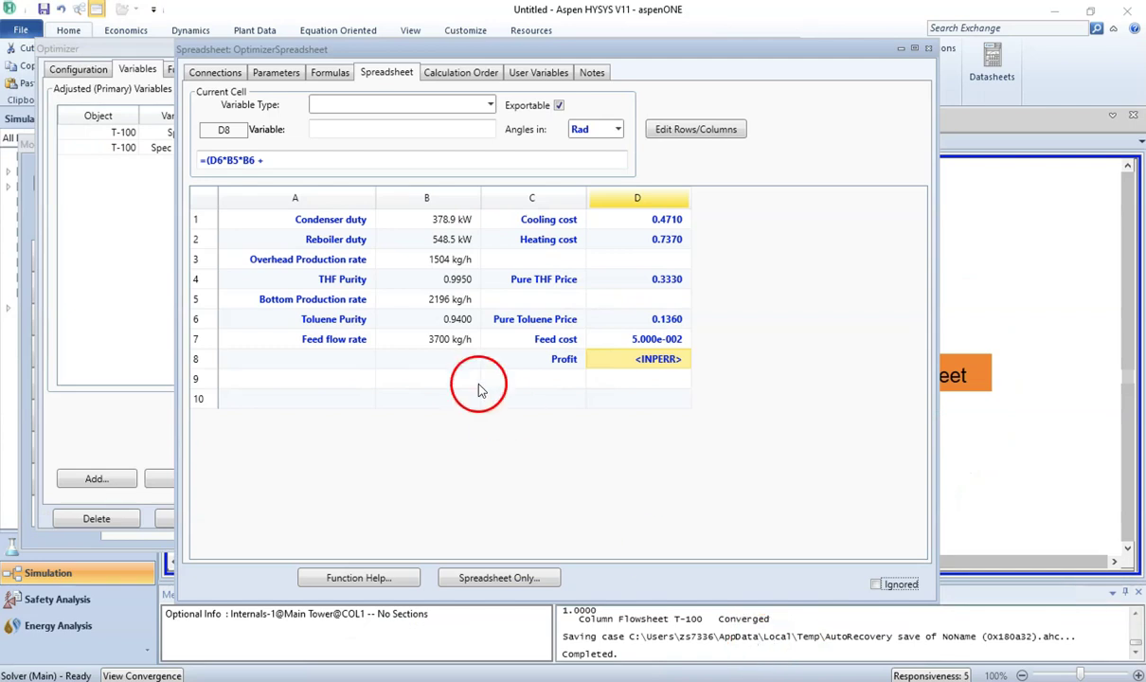
click(282, 160)
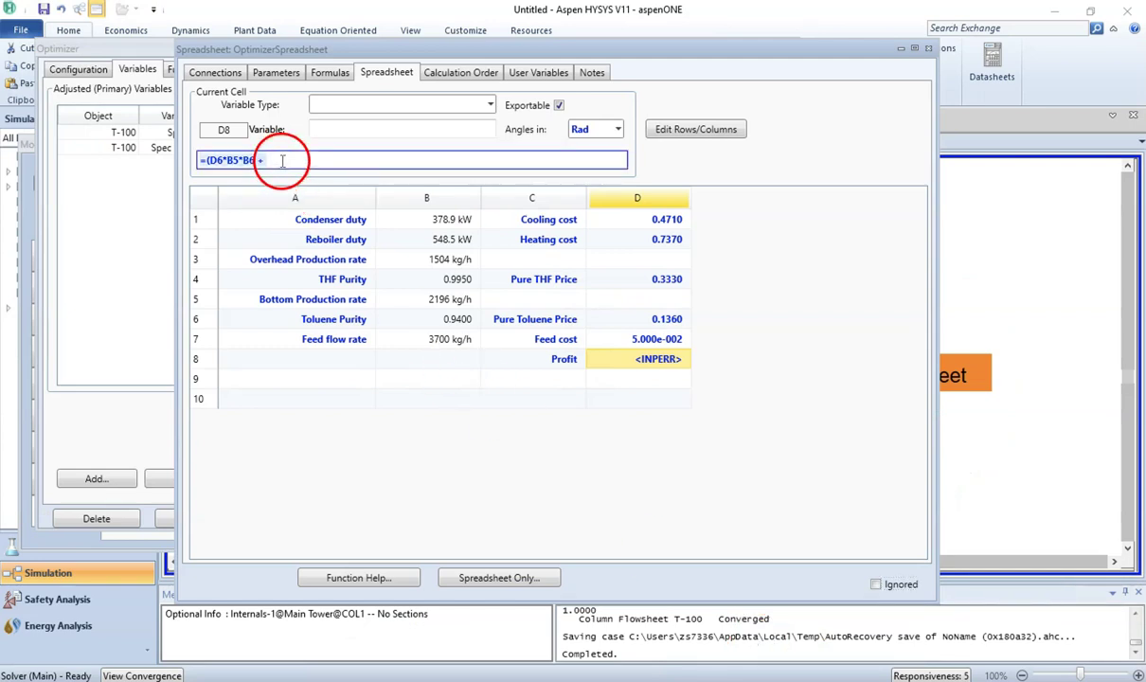
drag(504, 201, 645, 284)
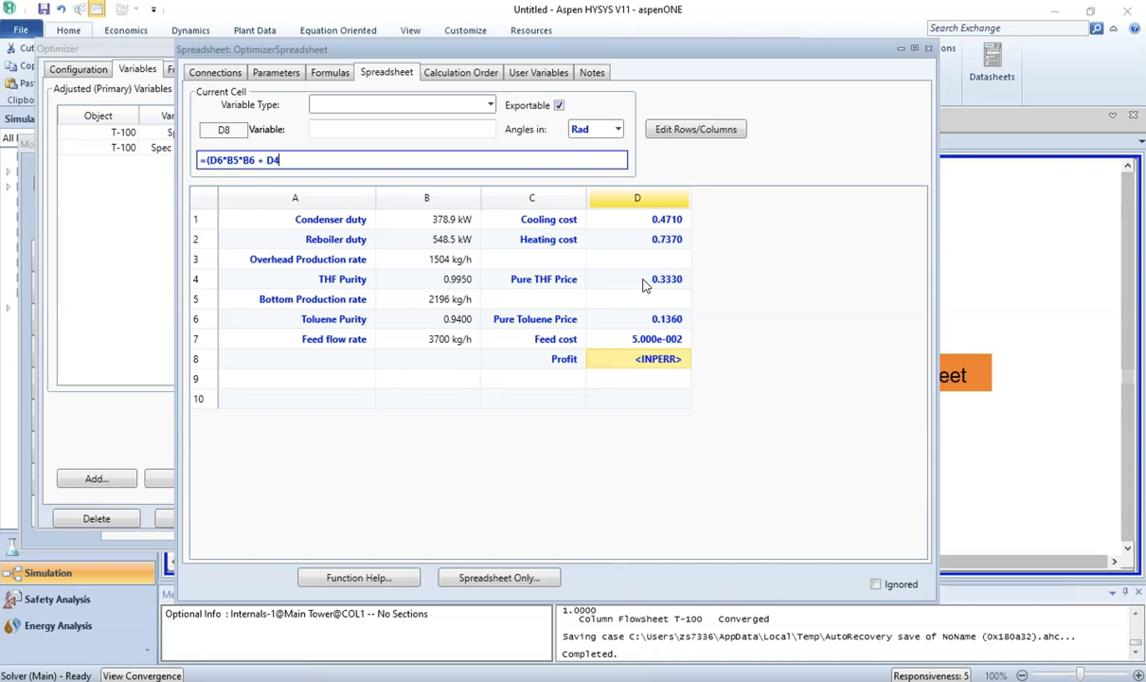
drag(645, 284, 451, 268)
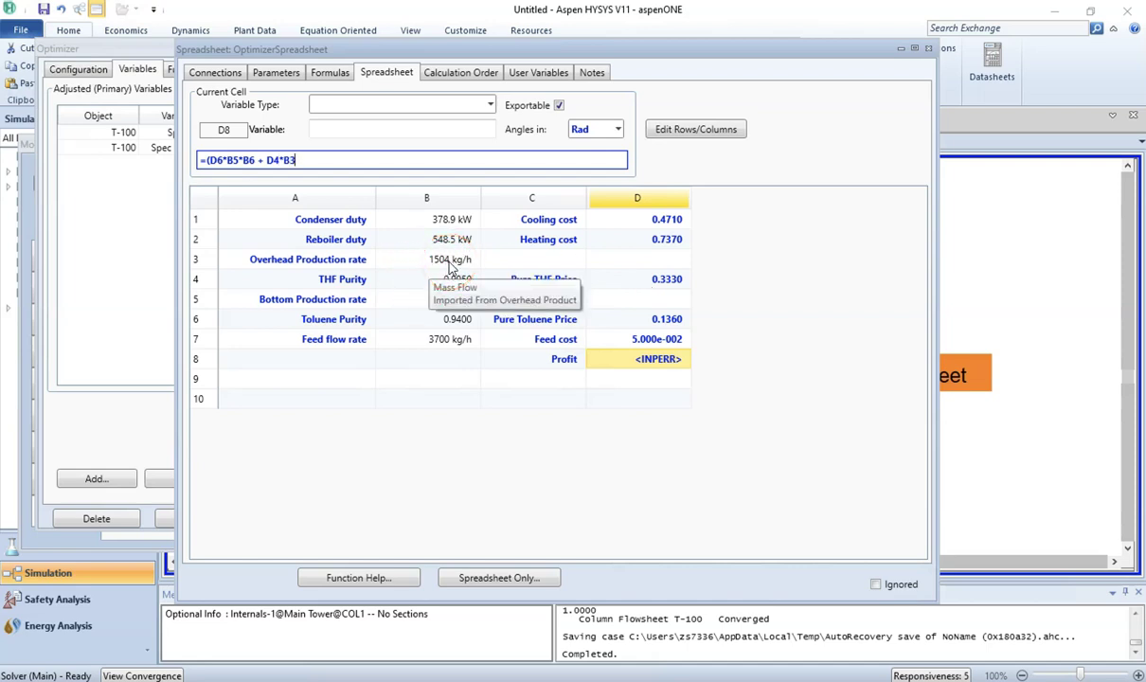
click(454, 278)
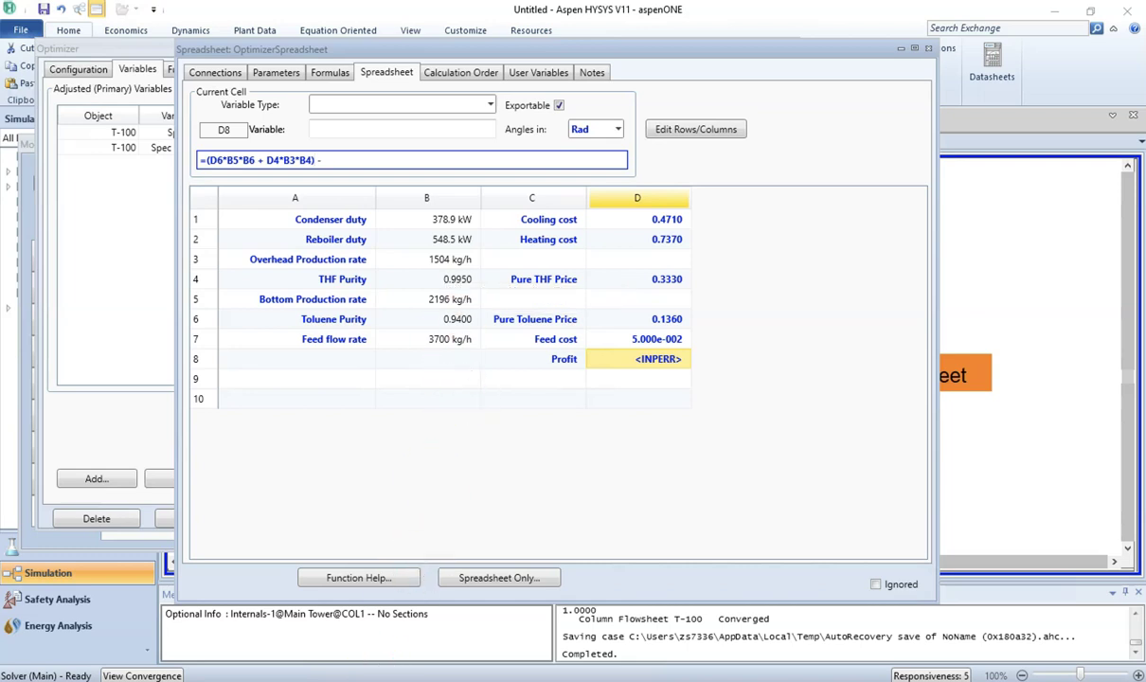
Step: Switch to the Workbook 12 PDF and select the feed cost term in the profit equation
mouse_move(371, 680)
click(381, 625)
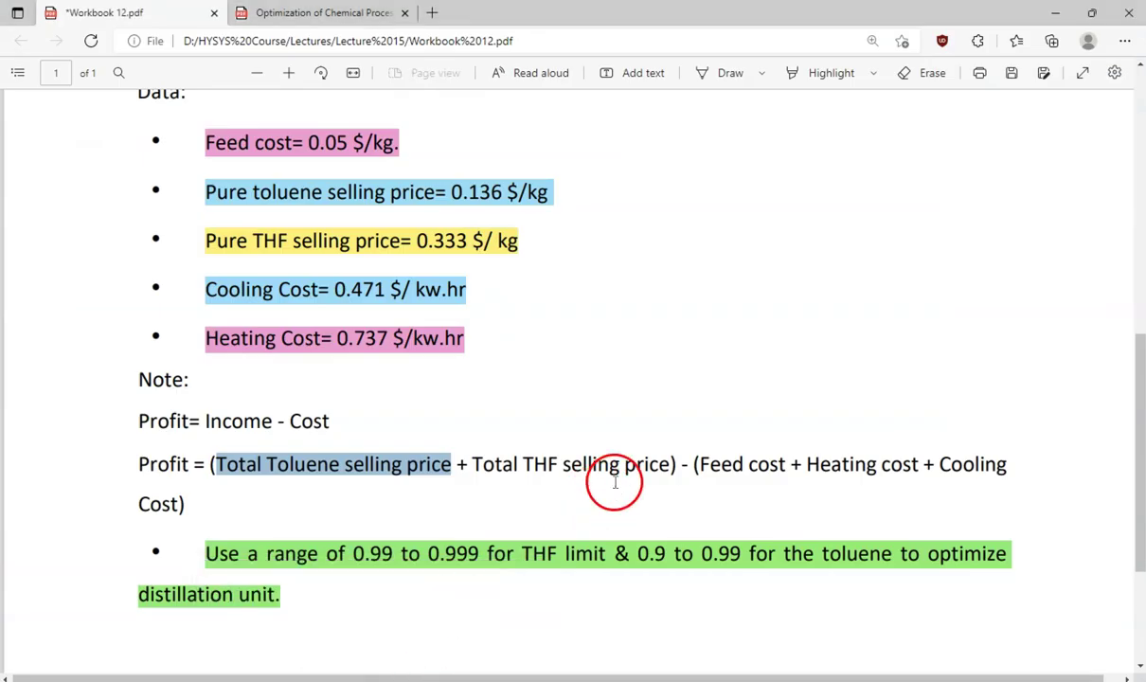
drag(697, 466, 811, 471)
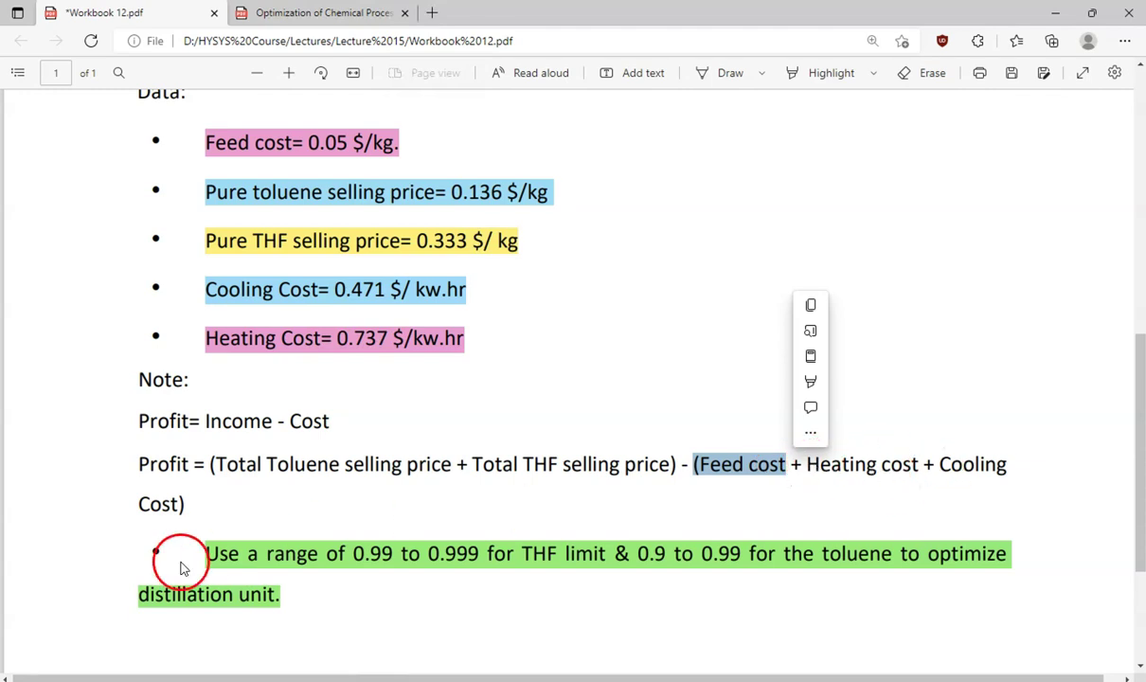
Step: Return to the Aspen HYSYS spreadsheet and complete the D8 profit formula with the cost term (D7*B7 + D2*B2 + D1*B1)
mouse_move(626, 679)
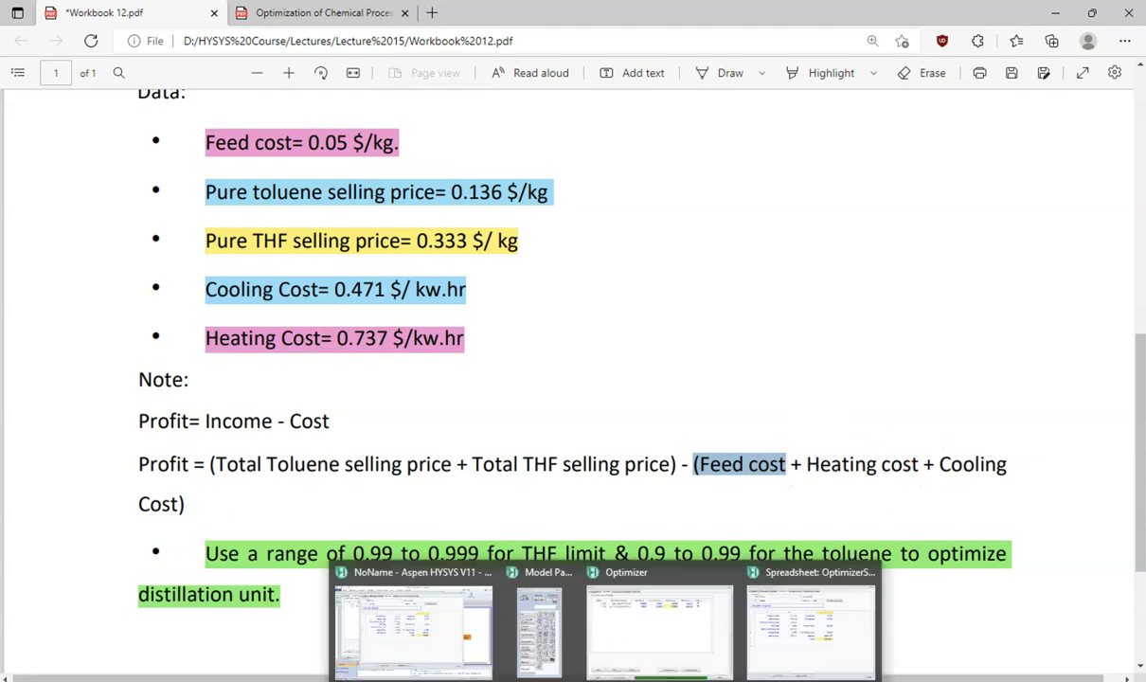
click(775, 630)
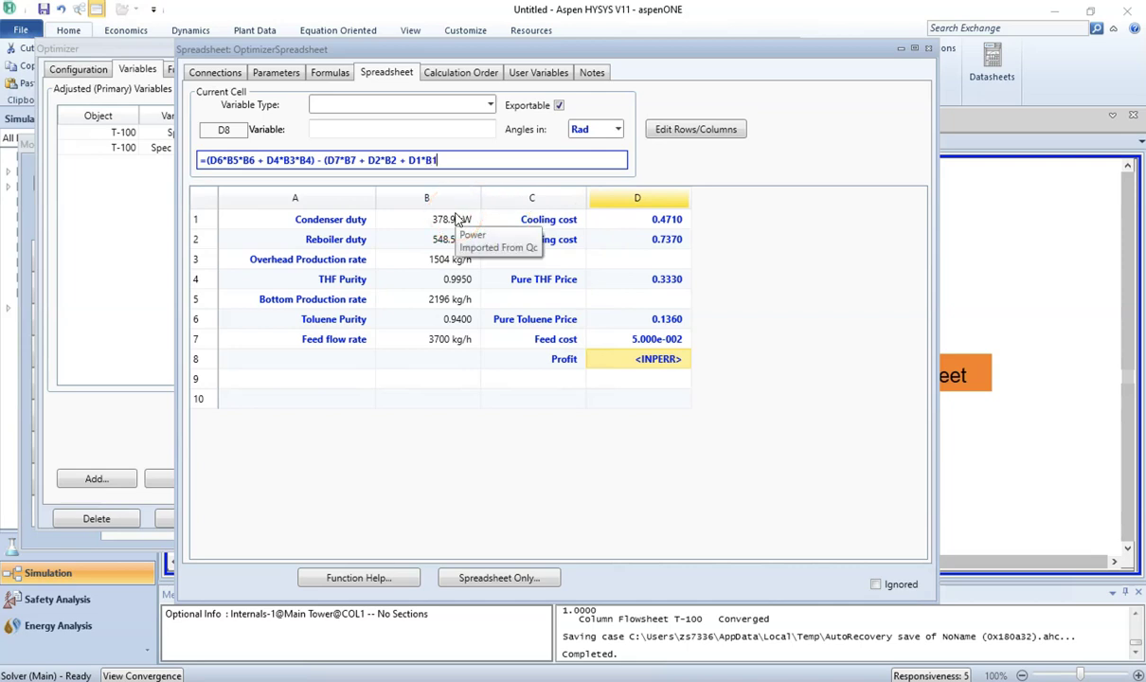
key(ctrl+a)
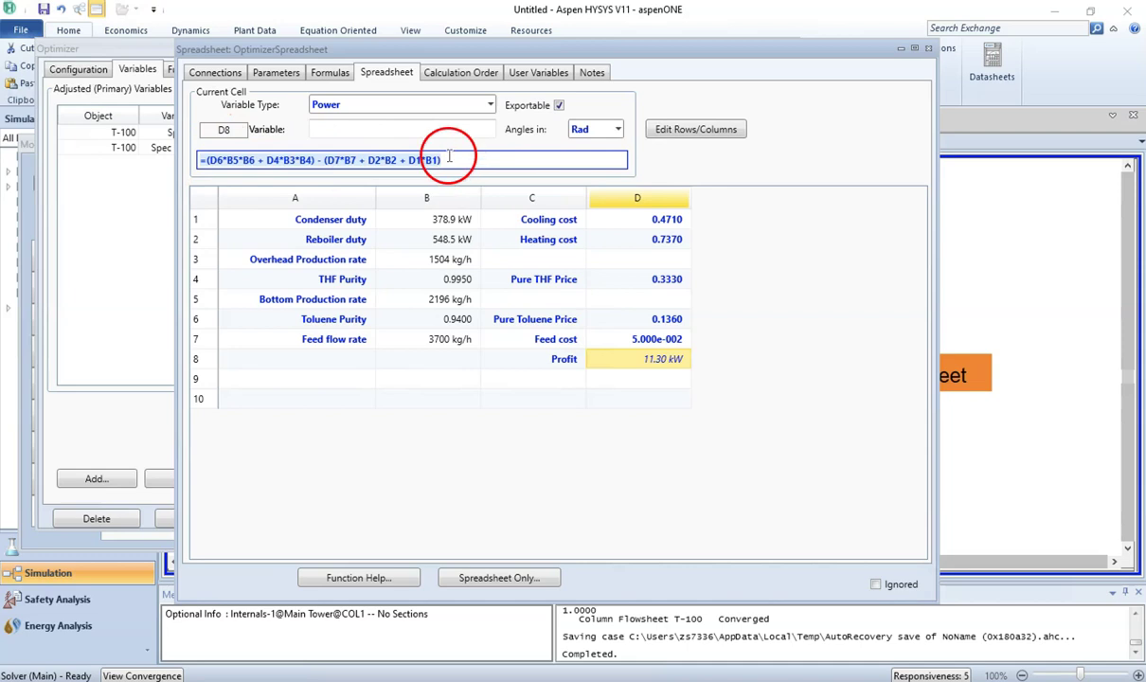
Step: Review the Elements and Objective Function slides in PowerPoint and return to the optimizer spreadsheet in Aspen HYSYS
mouse_move(568, 678)
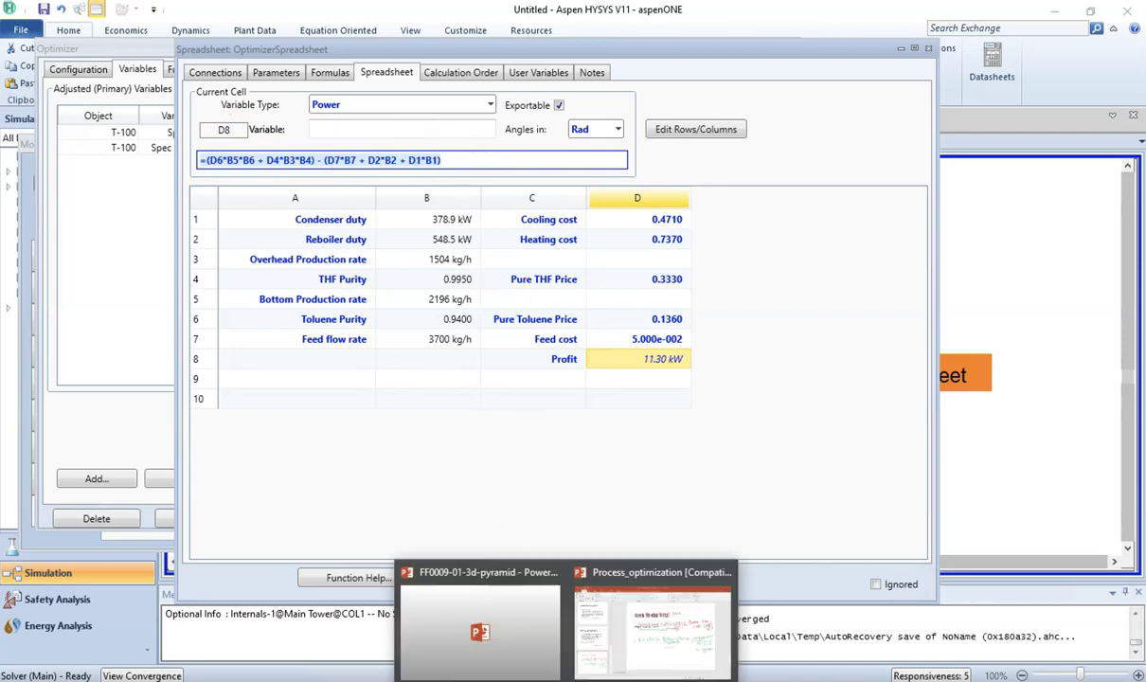
click(622, 640)
scroll(219, 405, up, 8)
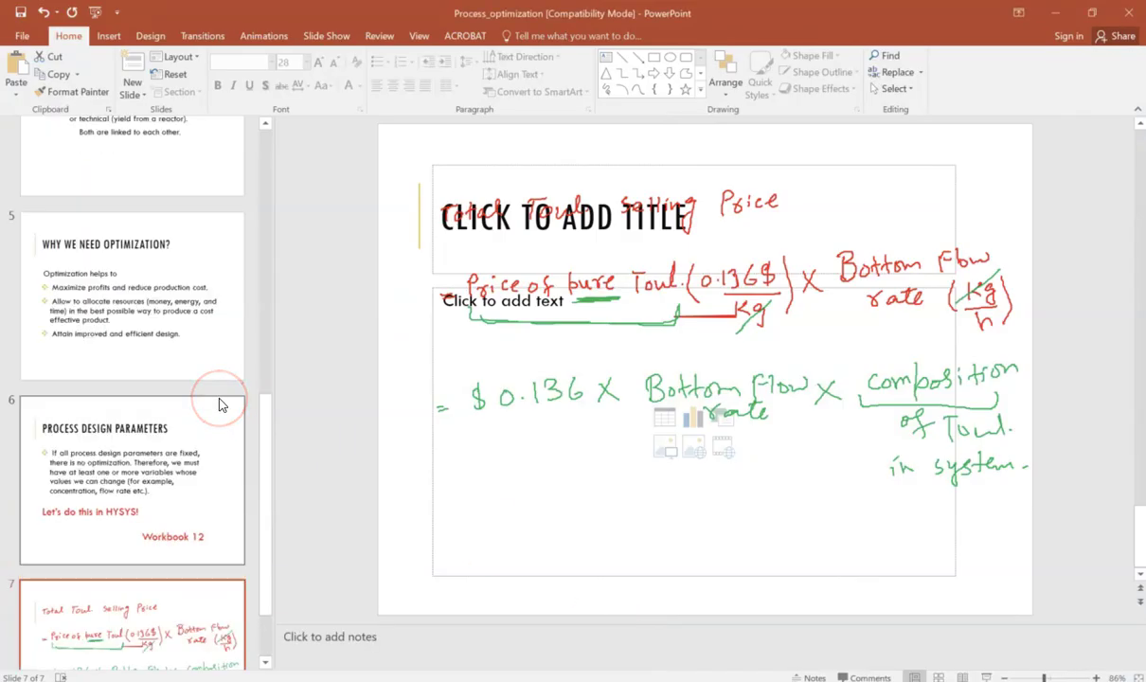
click(163, 455)
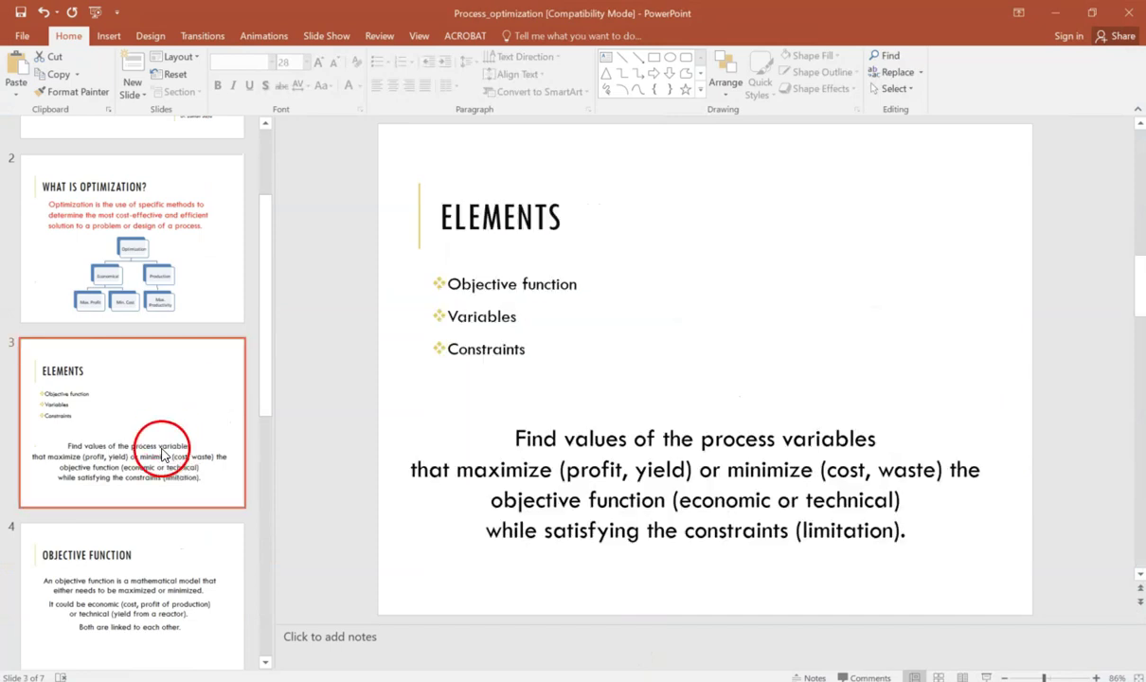
click(161, 547)
scroll(161, 547, down, 3)
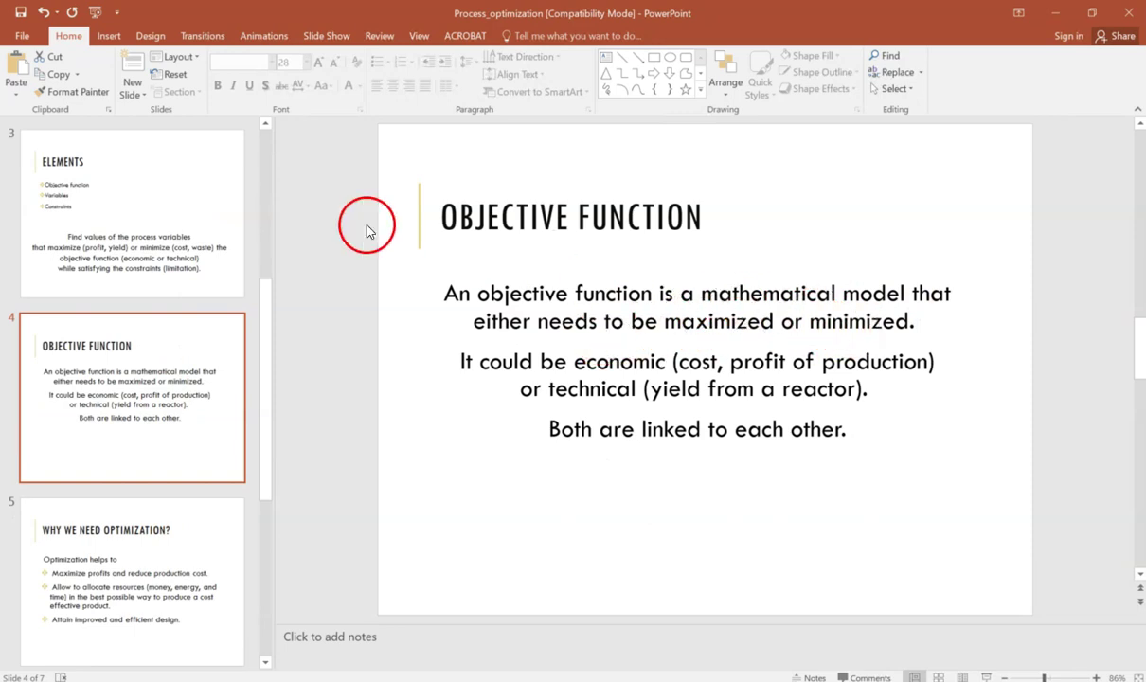
mouse_move(605, 681)
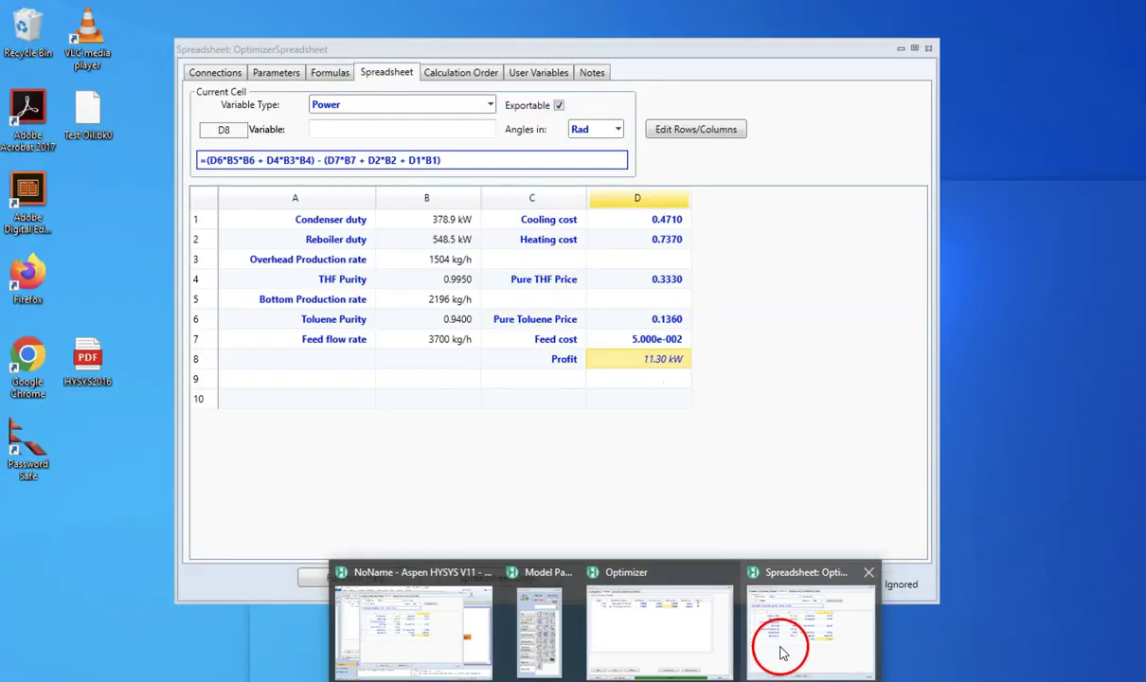
click(780, 651)
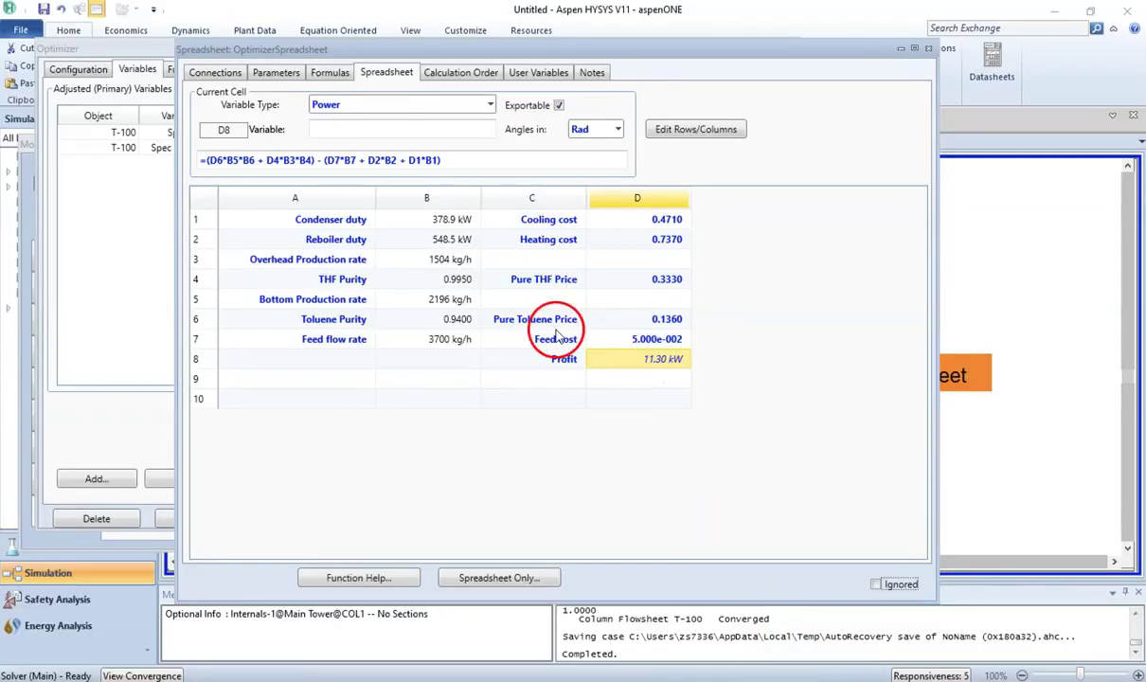
Step: Clear the Power variable type from profit cell D8 so that its variable type is blank
click(459, 160)
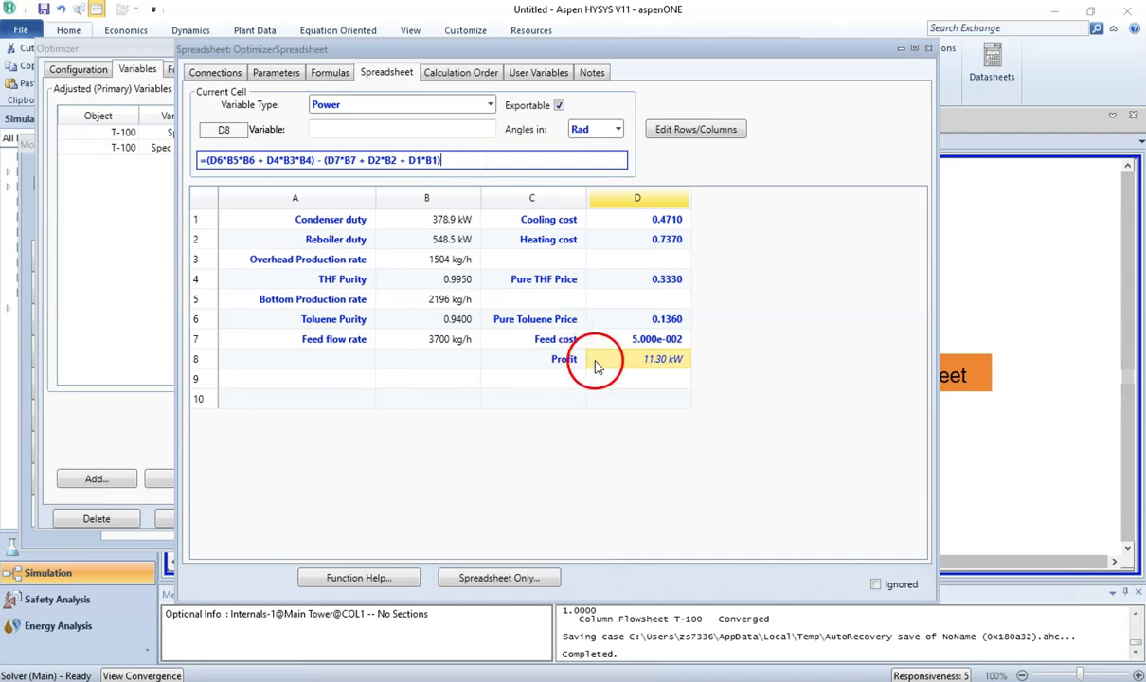
click(670, 370)
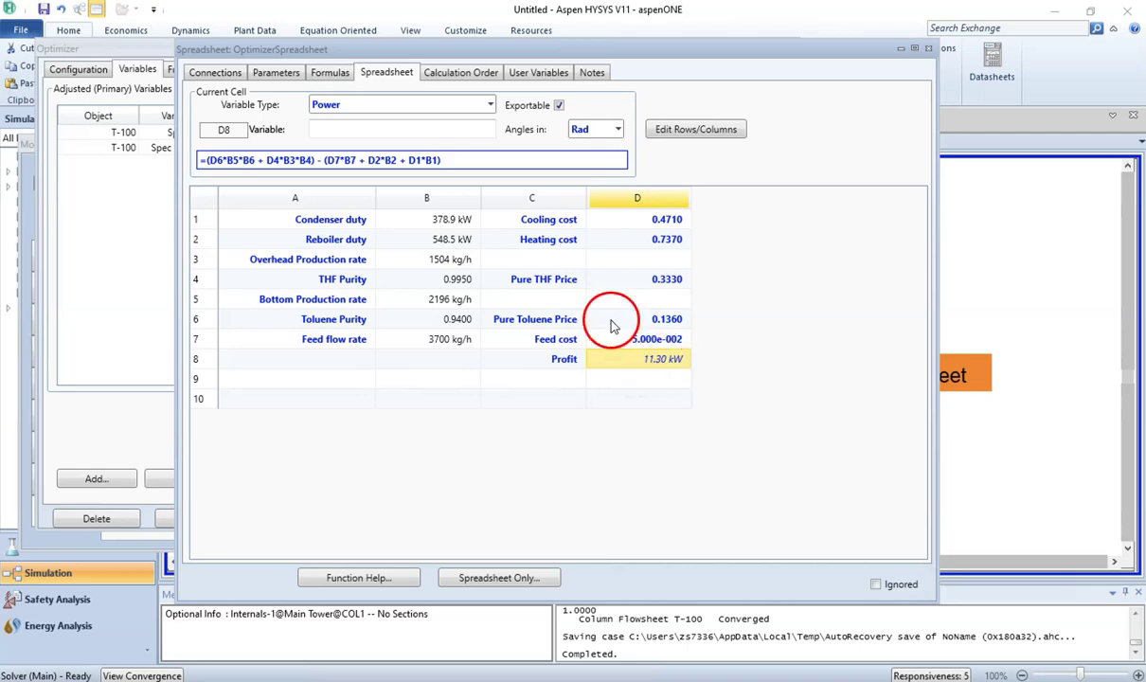
click(490, 109)
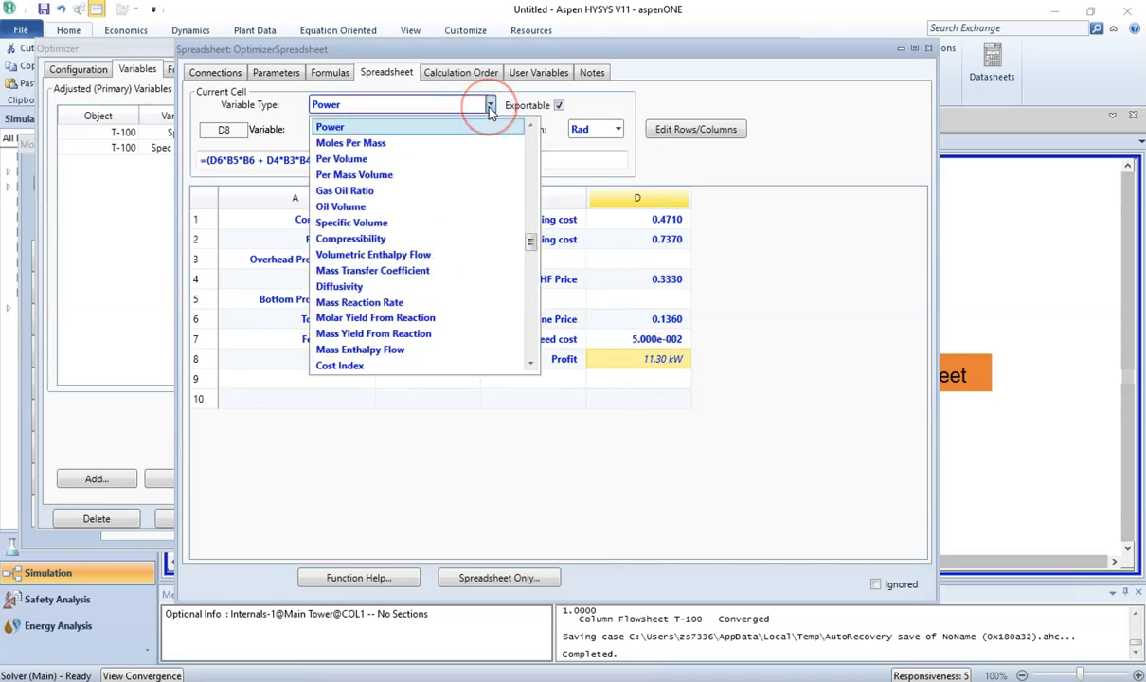
scroll(476, 201, up, 5)
scroll(476, 200, up, 5)
click(464, 190)
click(361, 128)
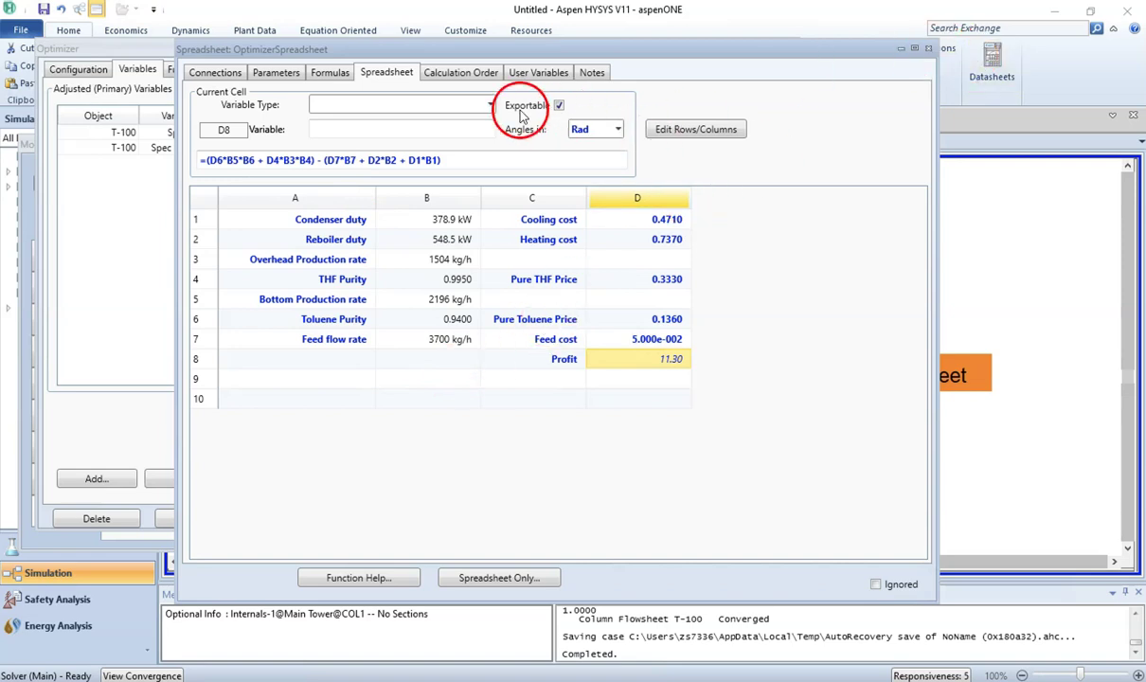
Step: Review the optimizer spreadsheet's formula summary, exportable cells and imported variables, and close the spreadsheet
click(333, 74)
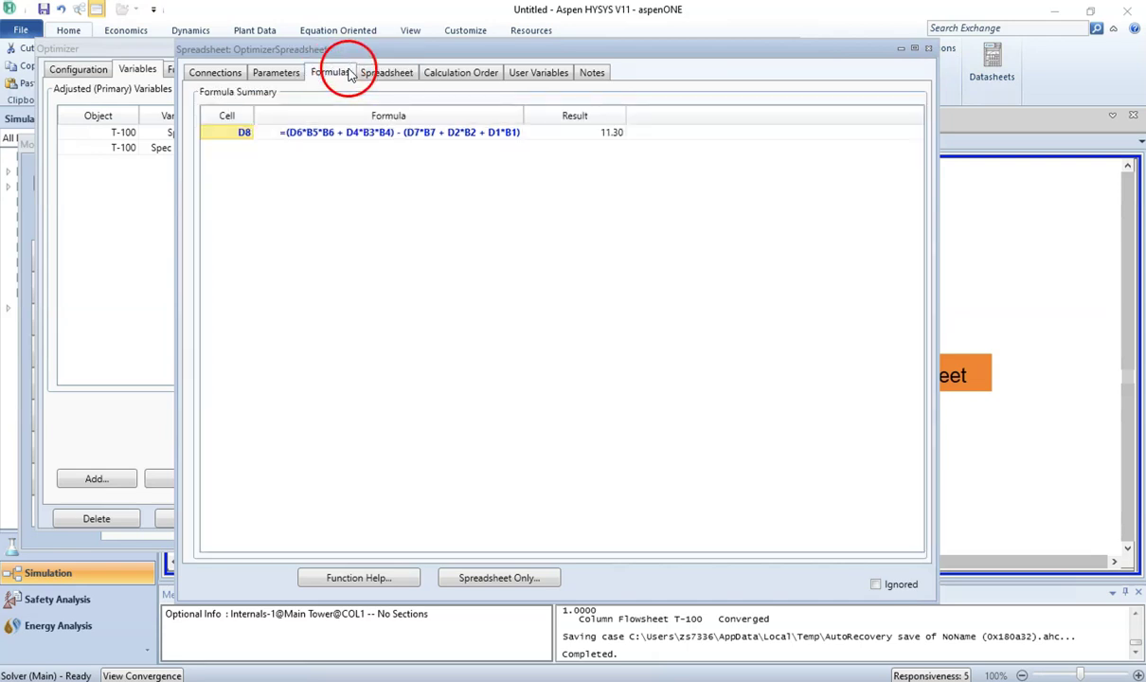
click(384, 72)
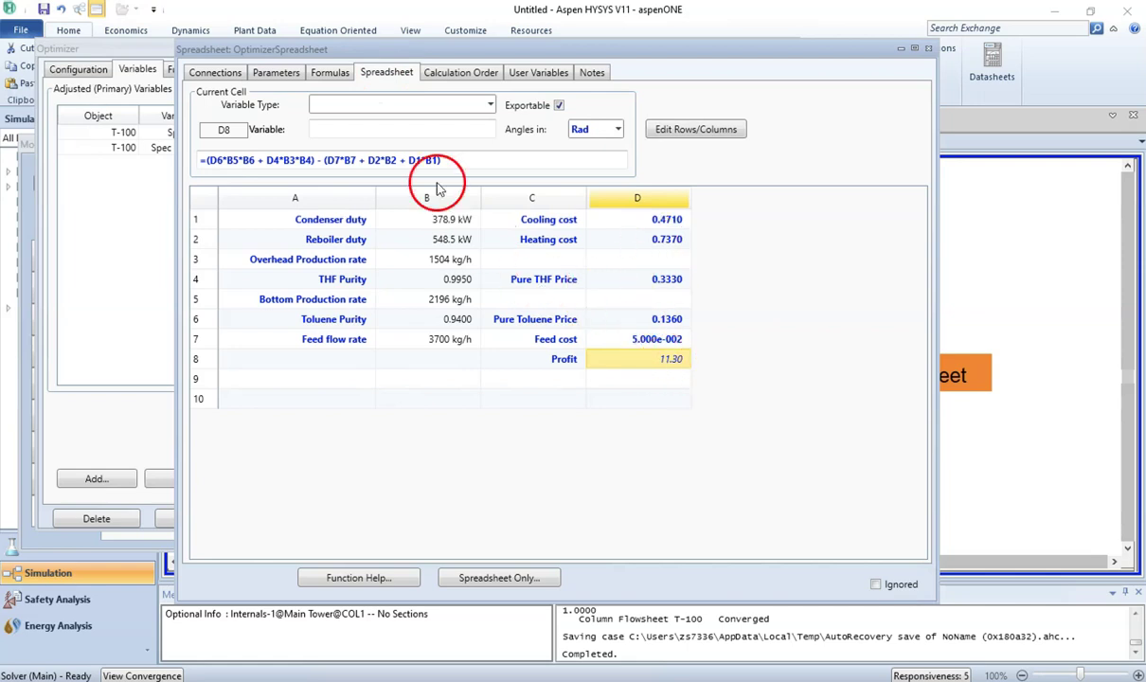
click(287, 74)
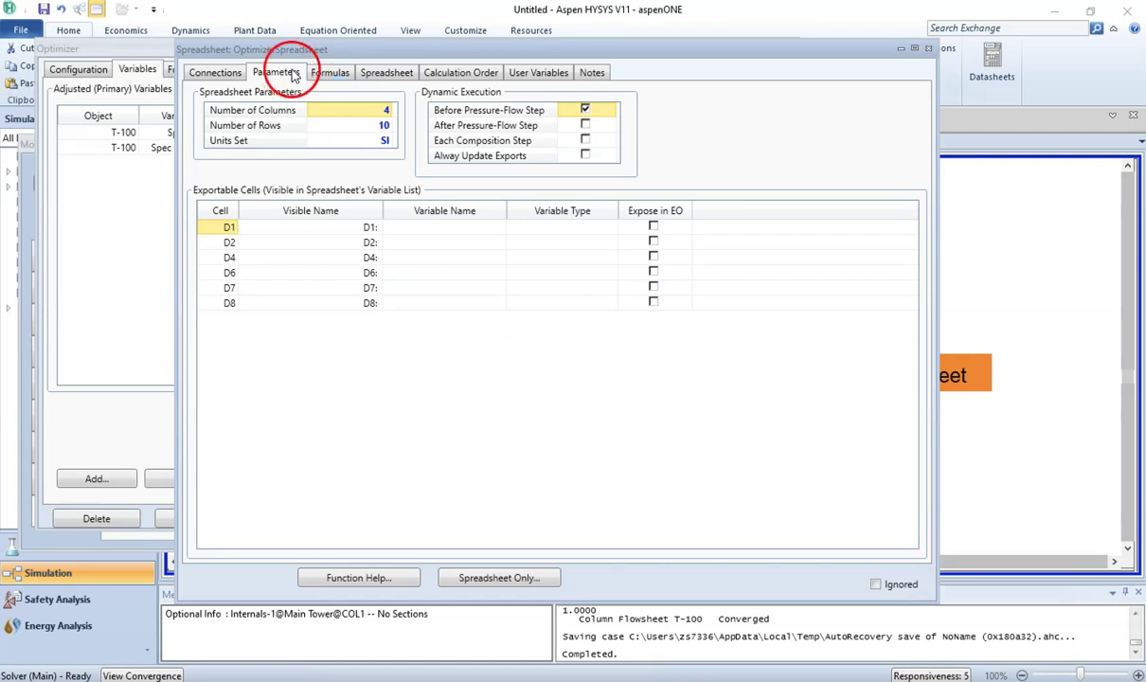
click(332, 73)
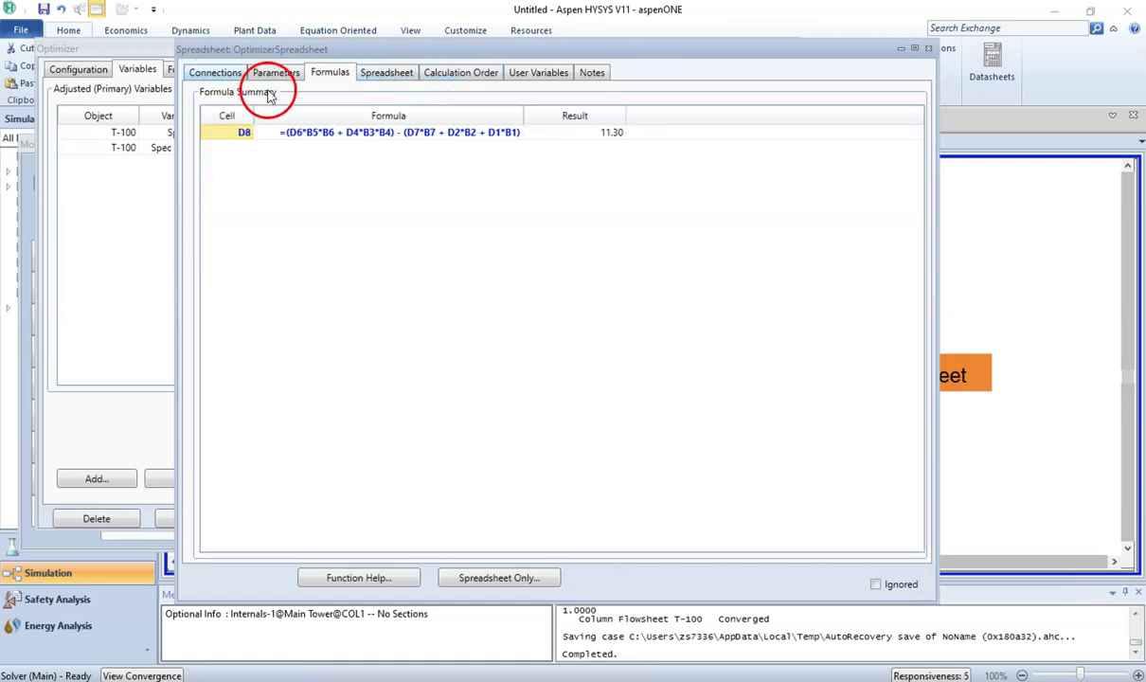
click(216, 73)
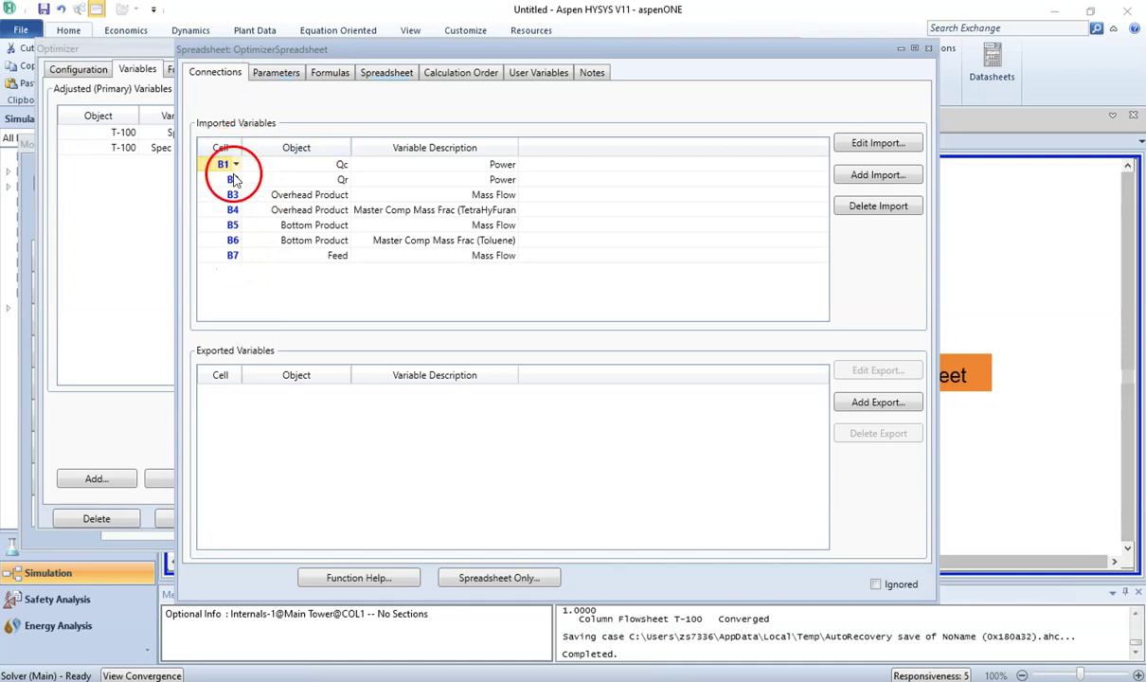
click(332, 74)
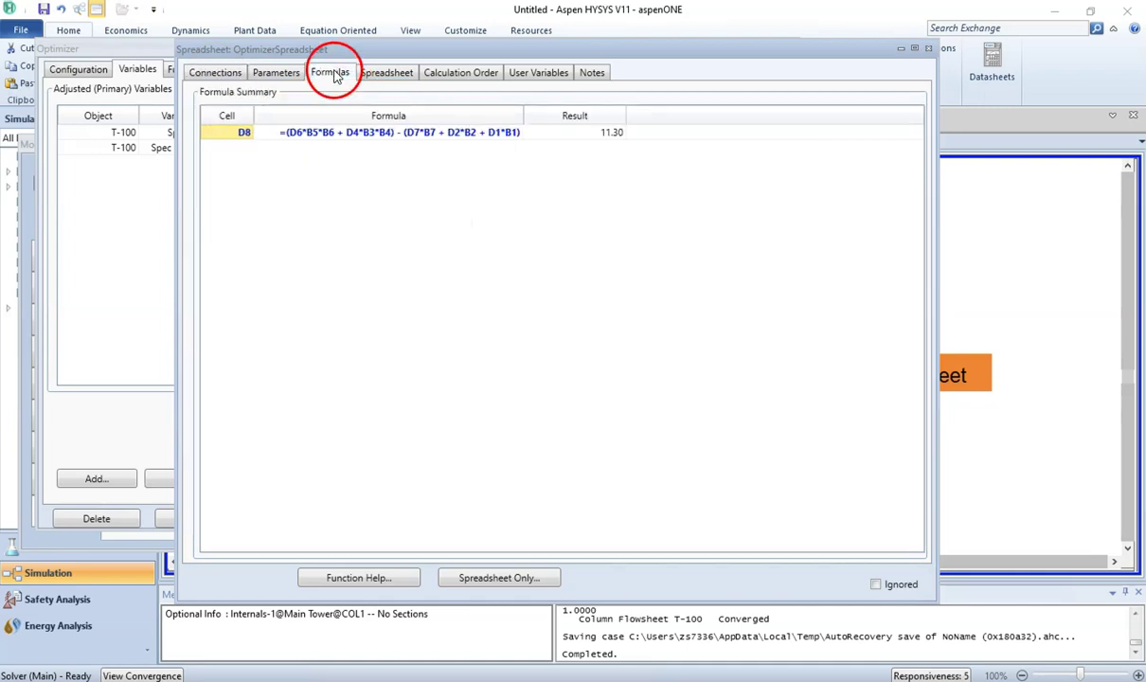
click(384, 79)
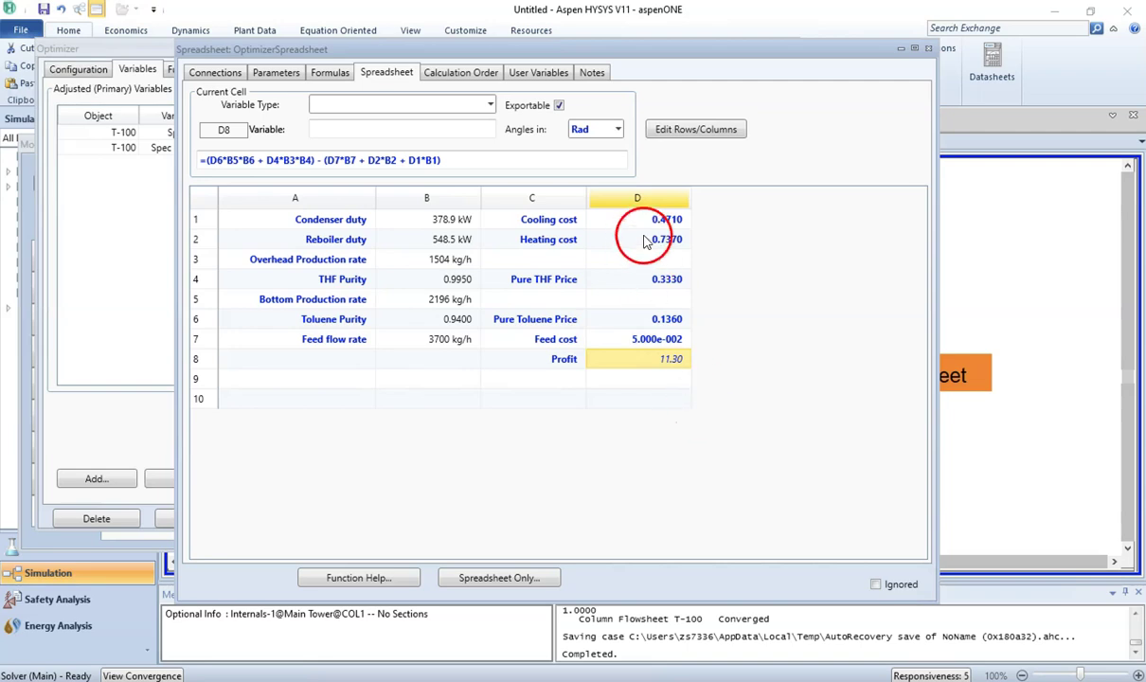
click(930, 49)
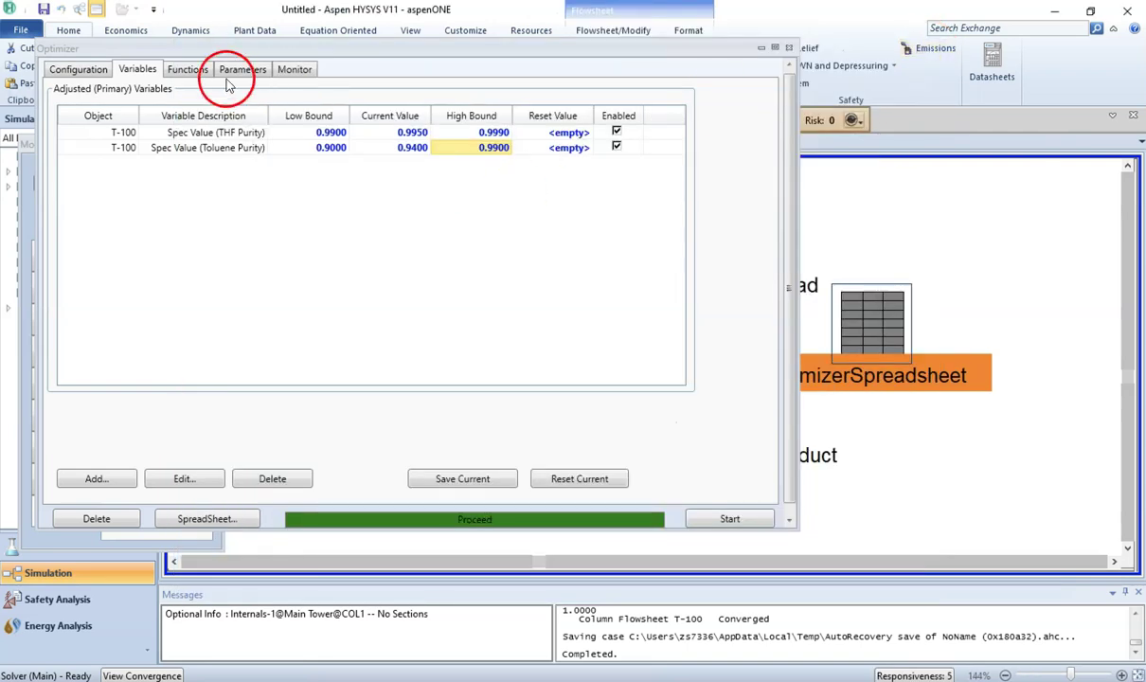
Step: Set the objective function cell of the Optimizer to D8
click(190, 71)
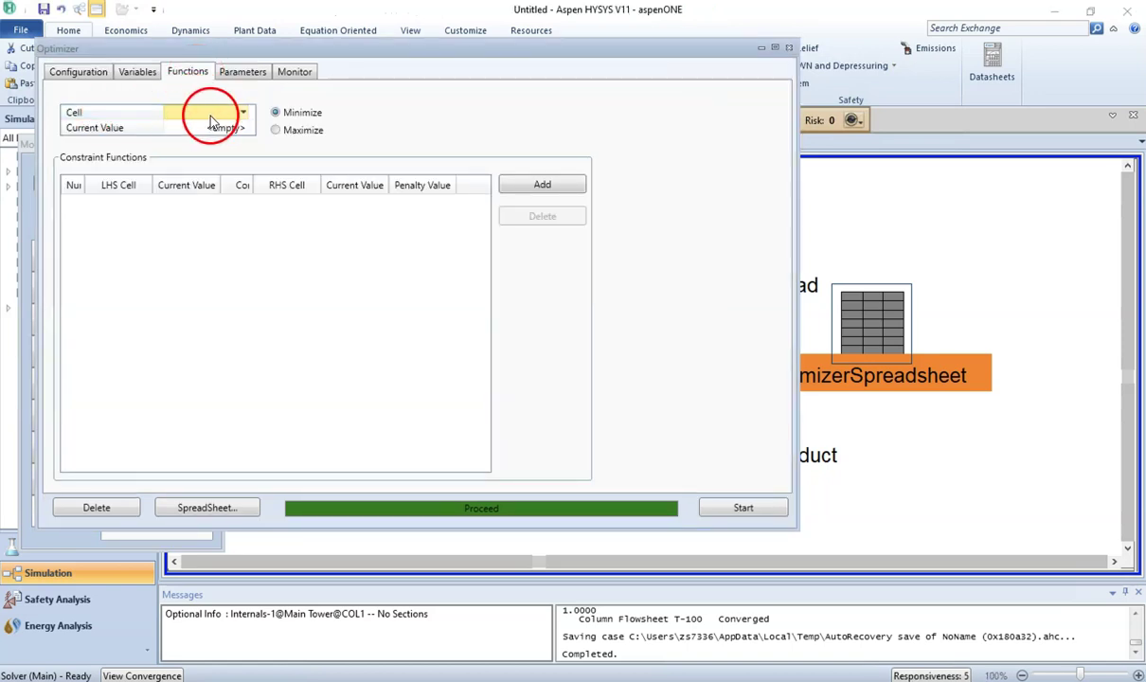
click(244, 120)
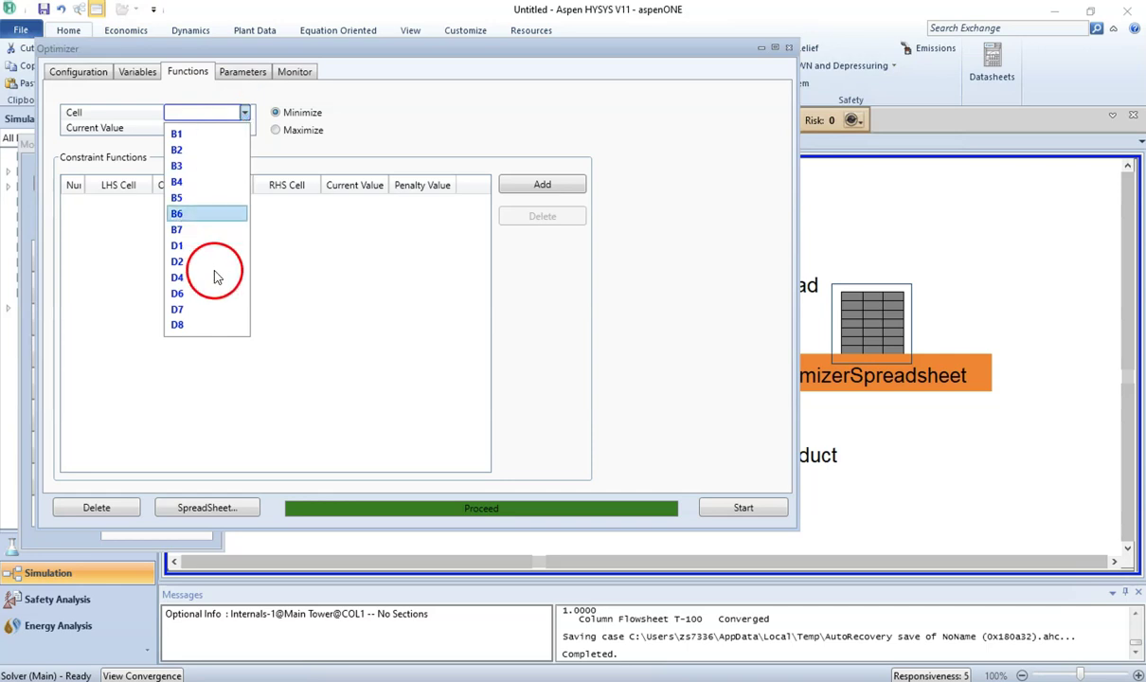
click(210, 325)
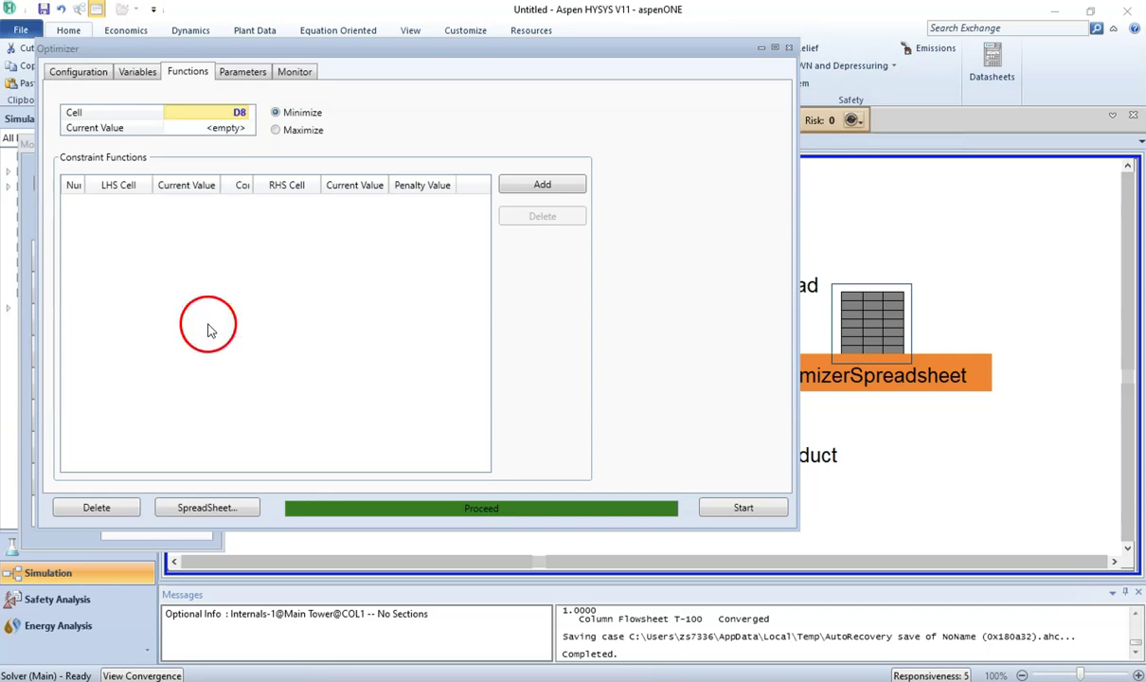
Step: Open the optimizer spreadsheet and check that the objective cell reference matches the Profit cell
click(220, 509)
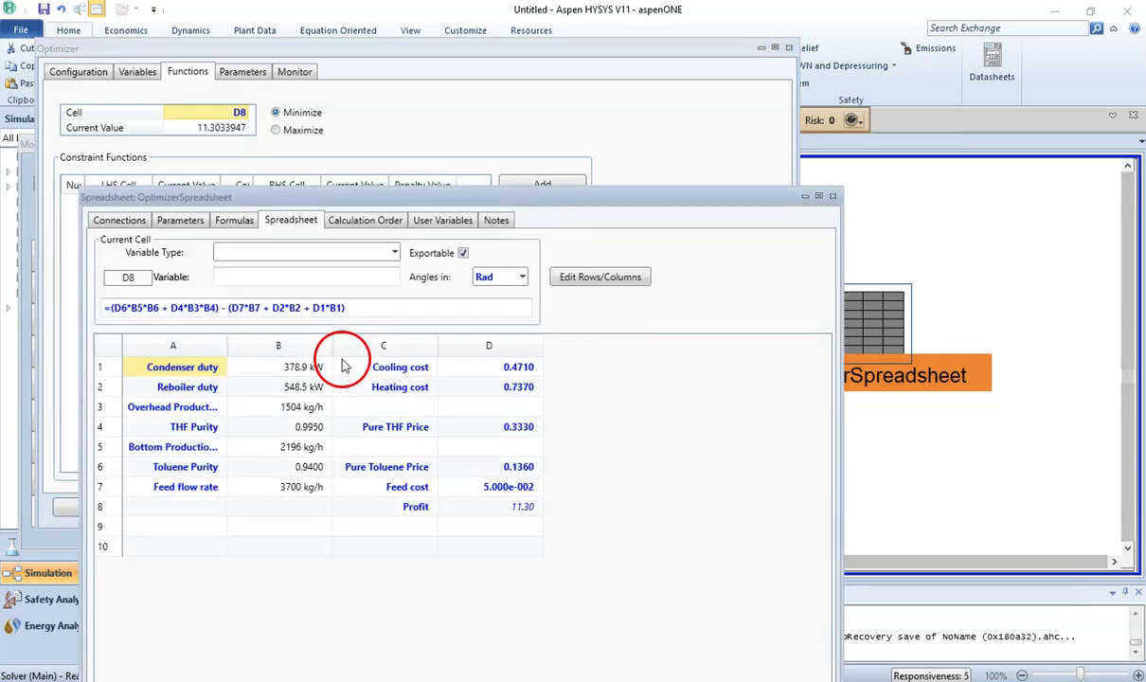
click(507, 510)
click(128, 276)
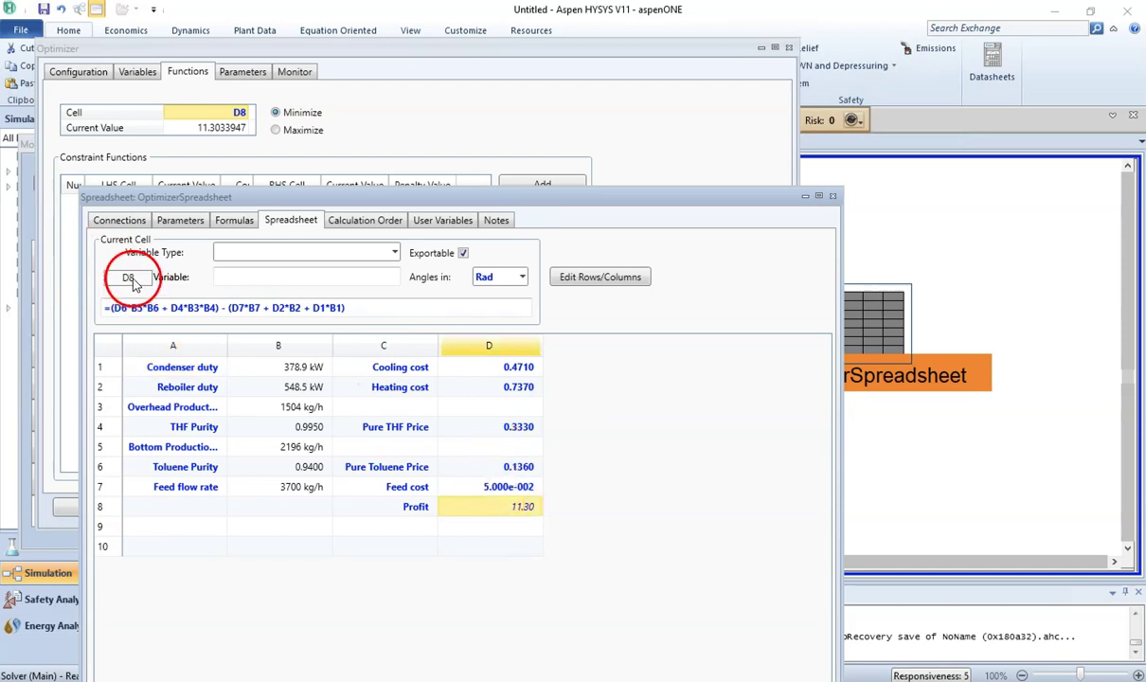
Step: Set the objective function to Maximize, run the optimization and close the Optimizer
click(832, 200)
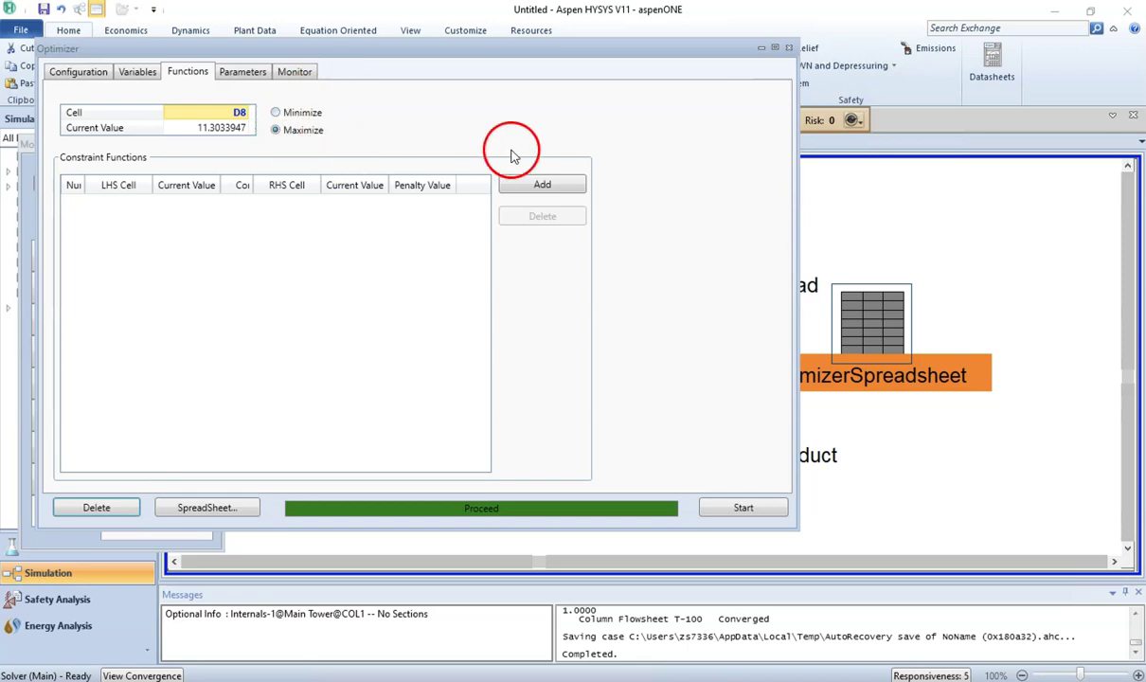
click(241, 113)
click(166, 127)
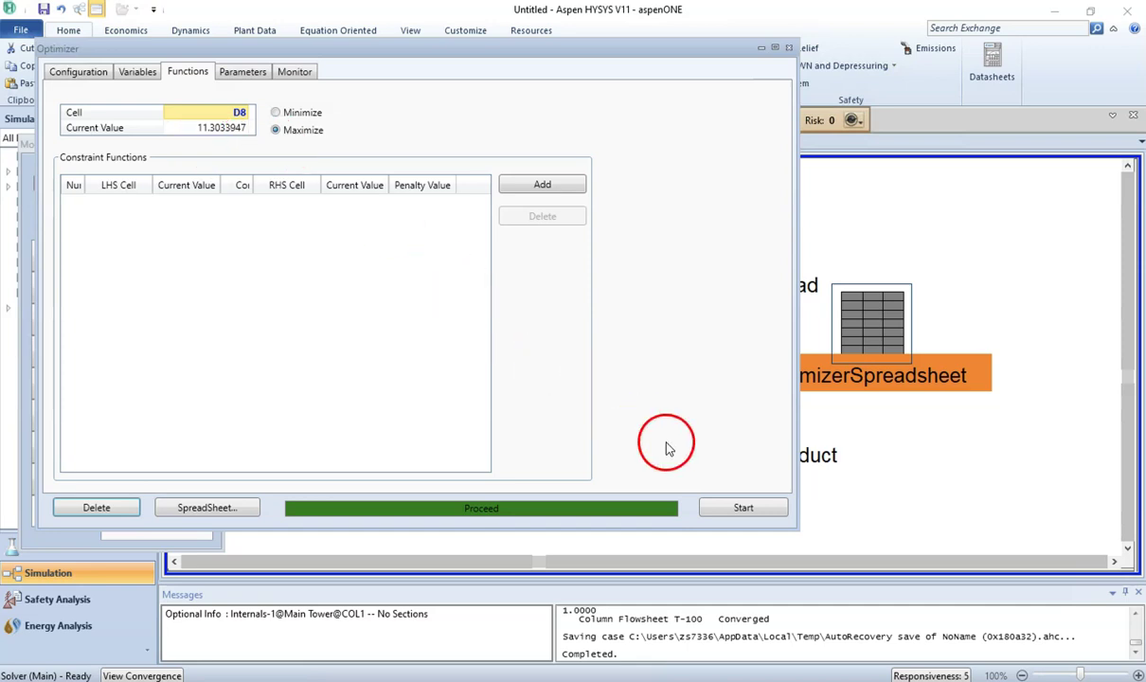
click(742, 509)
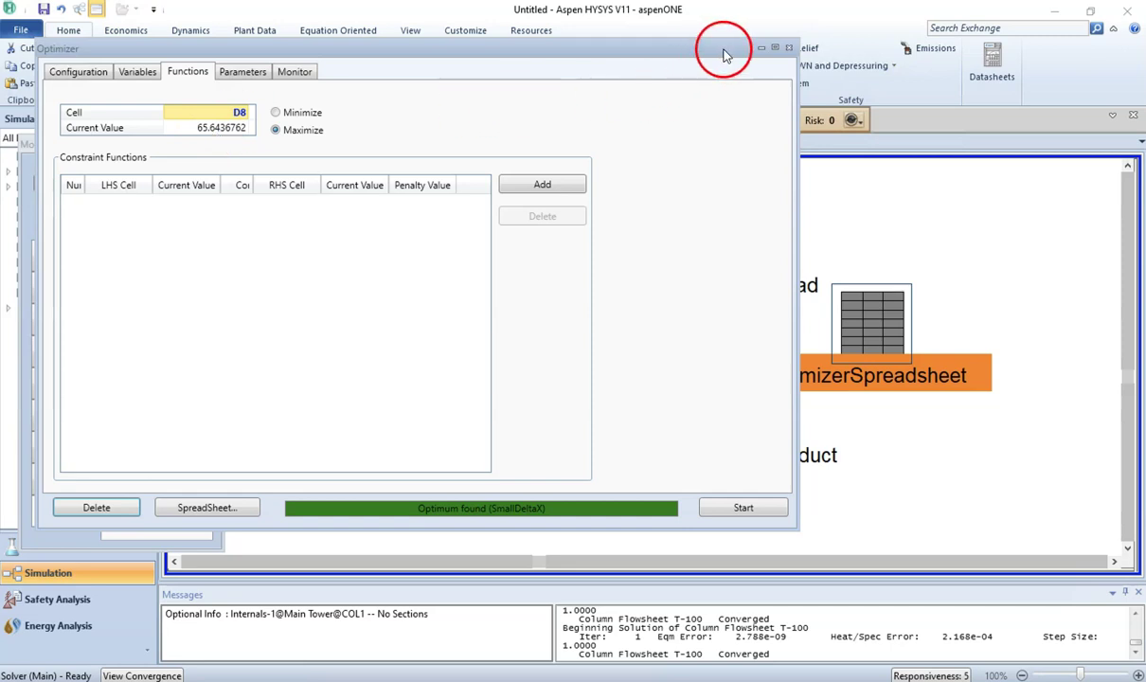
click(788, 48)
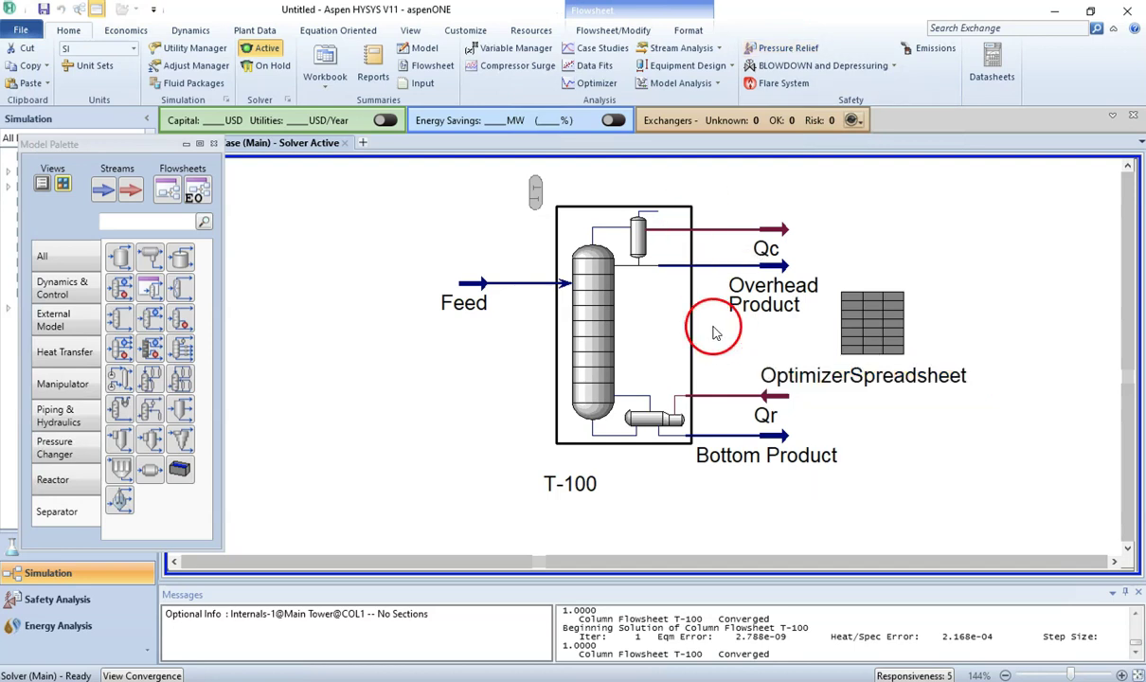
Step: Open column T-100 and examine the optimized specifications, reflux ratio and distillate rate on its Monitor page
double_click(614, 325)
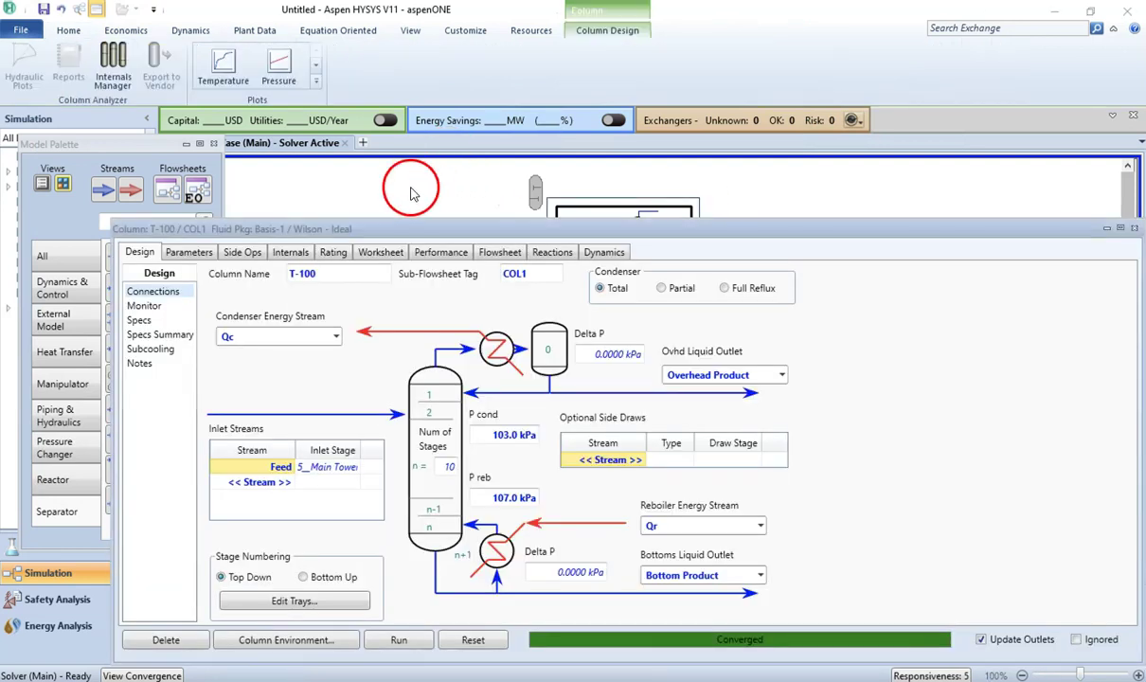
drag(403, 225, 248, 56)
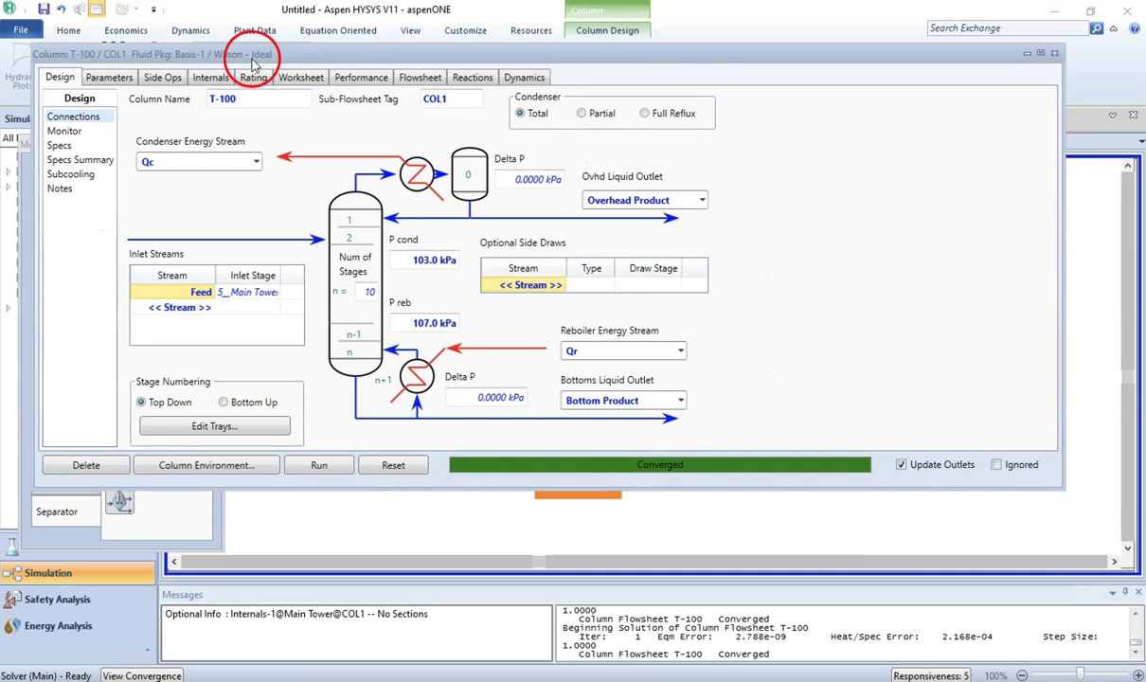
click(66, 131)
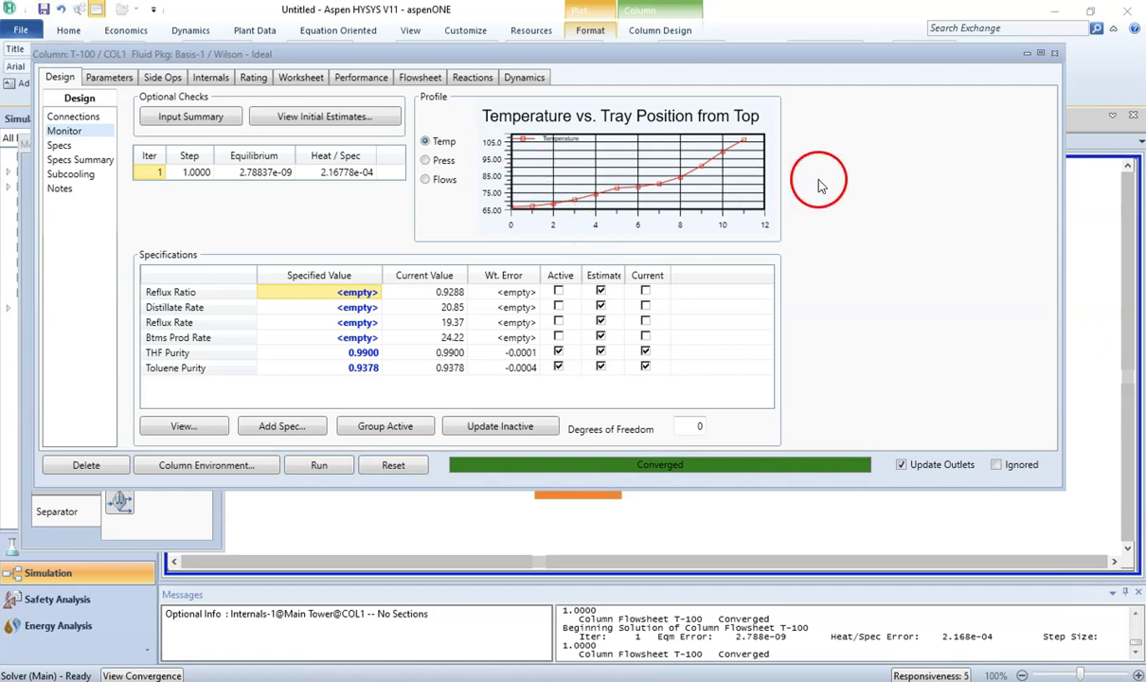
click(1055, 54)
click(734, 324)
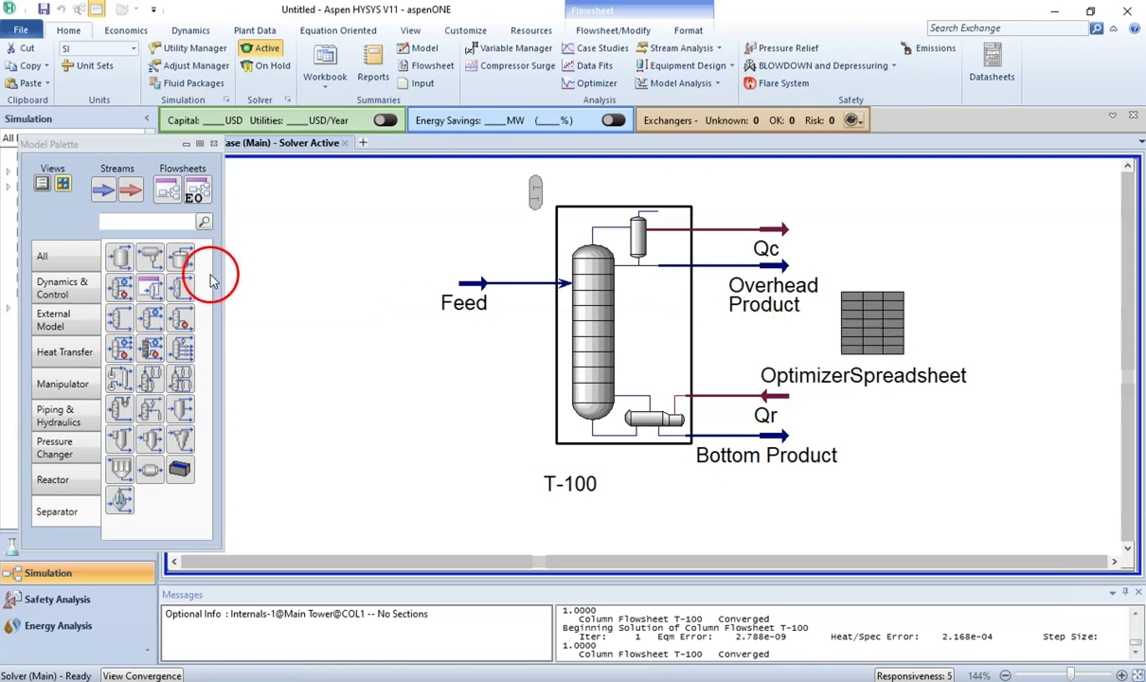
Step: Add a new spreadsheet block to the flowsheet below the Feed stream, away from column T-100
click(84, 259)
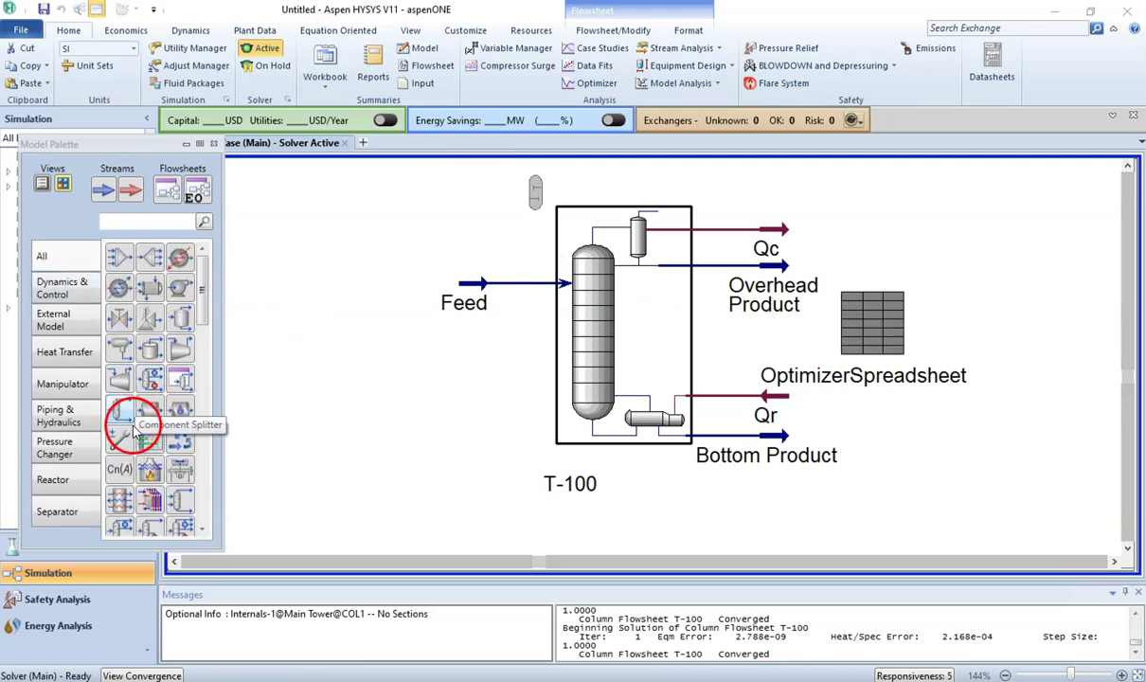
click(312, 405)
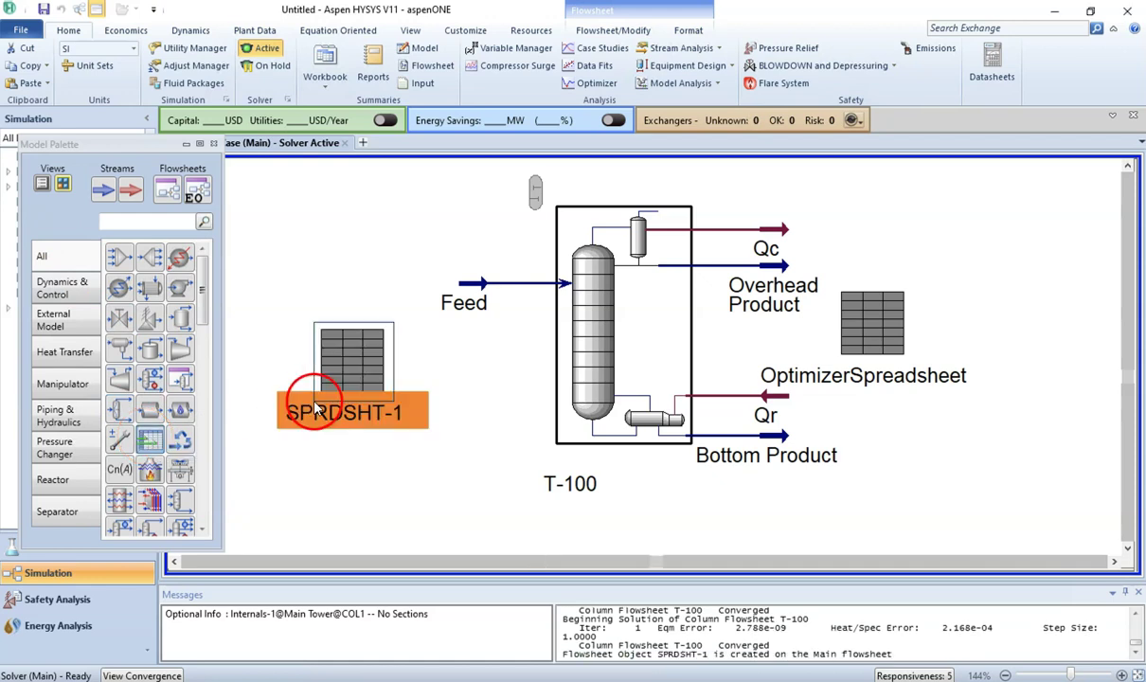
click(438, 453)
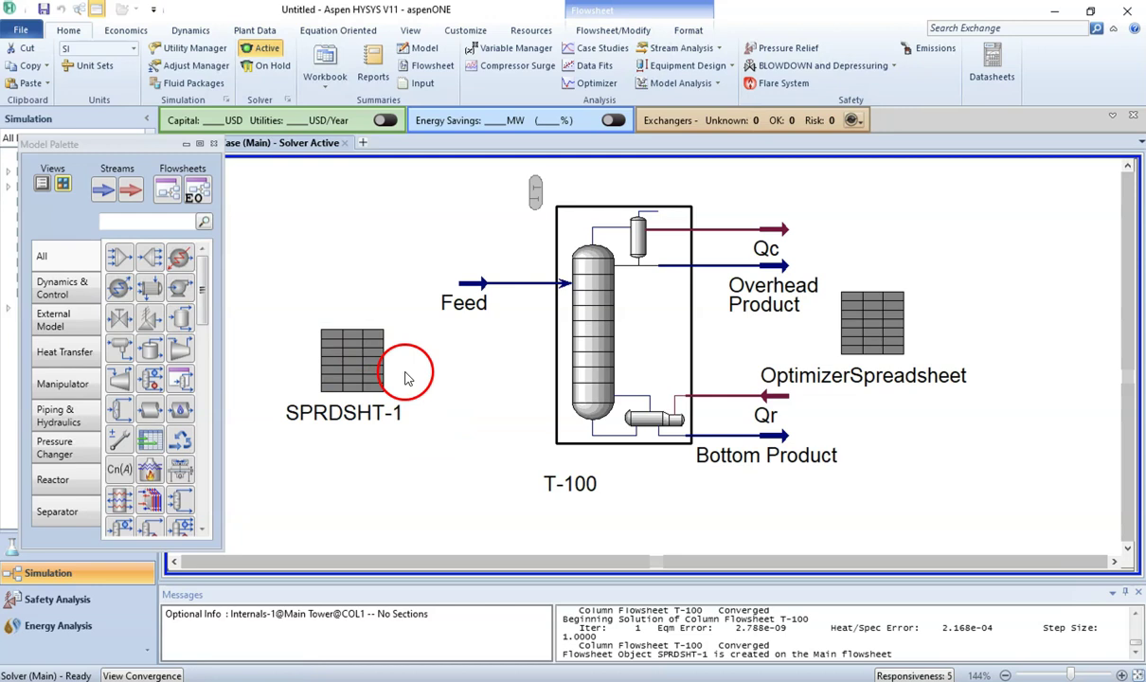
Step: Open OptimizerSpreadsheet from the flowsheet to examine the duties, flow rates, purities and profit after optimization
double_click(870, 329)
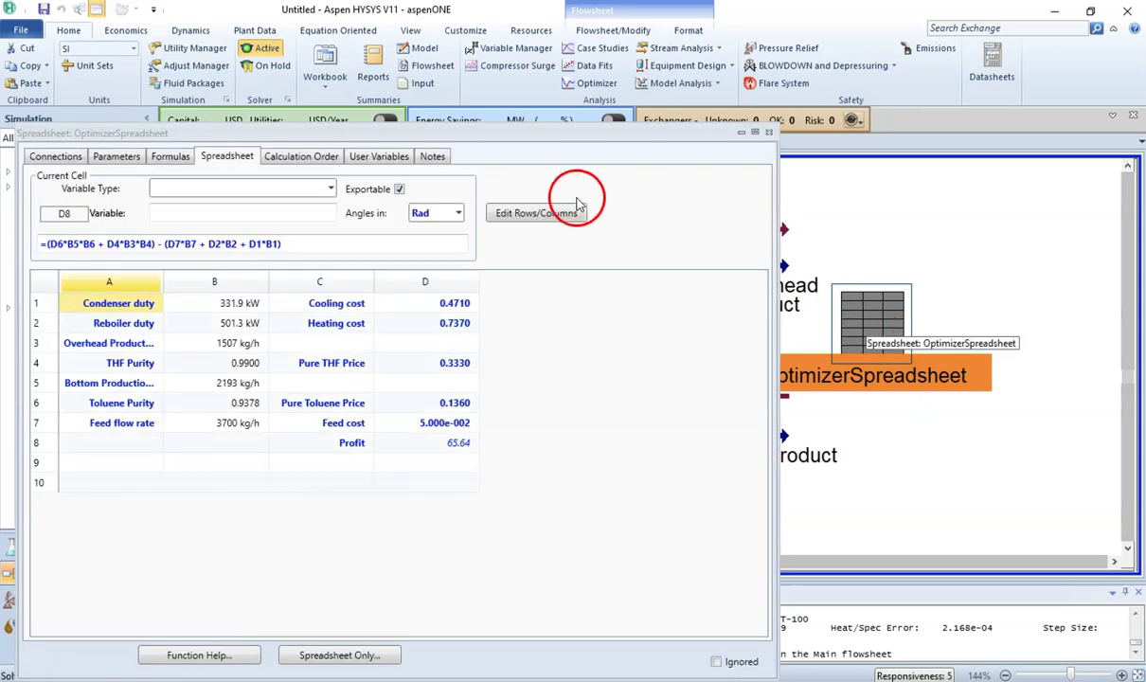
drag(237, 130, 233, 91)
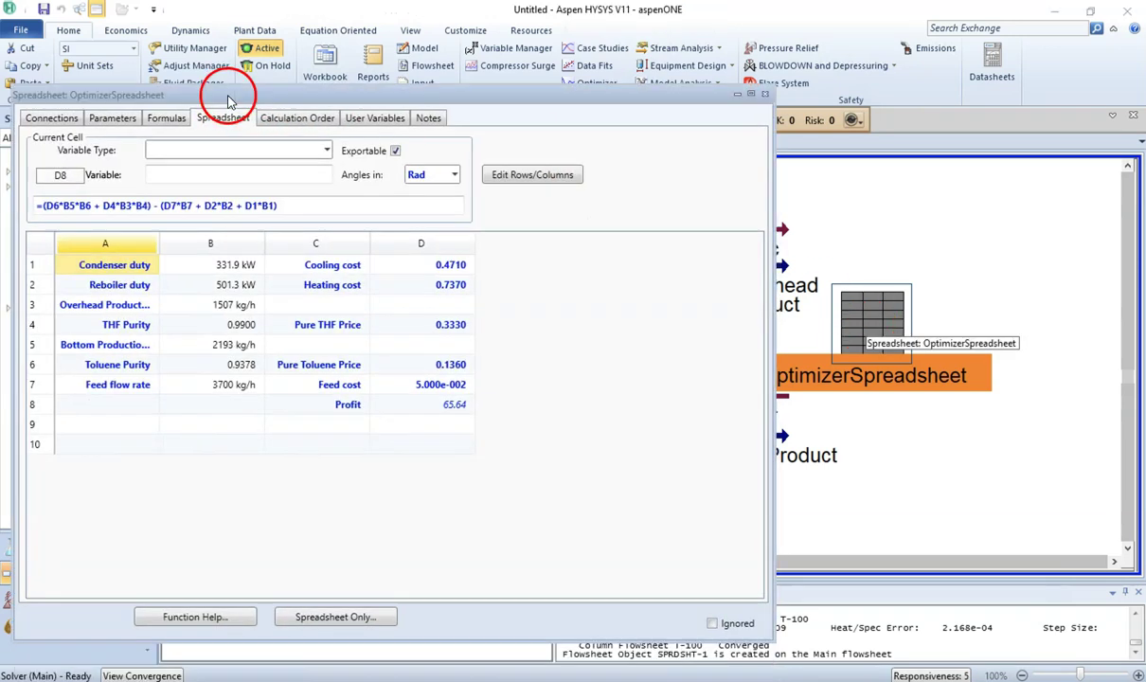
click(763, 94)
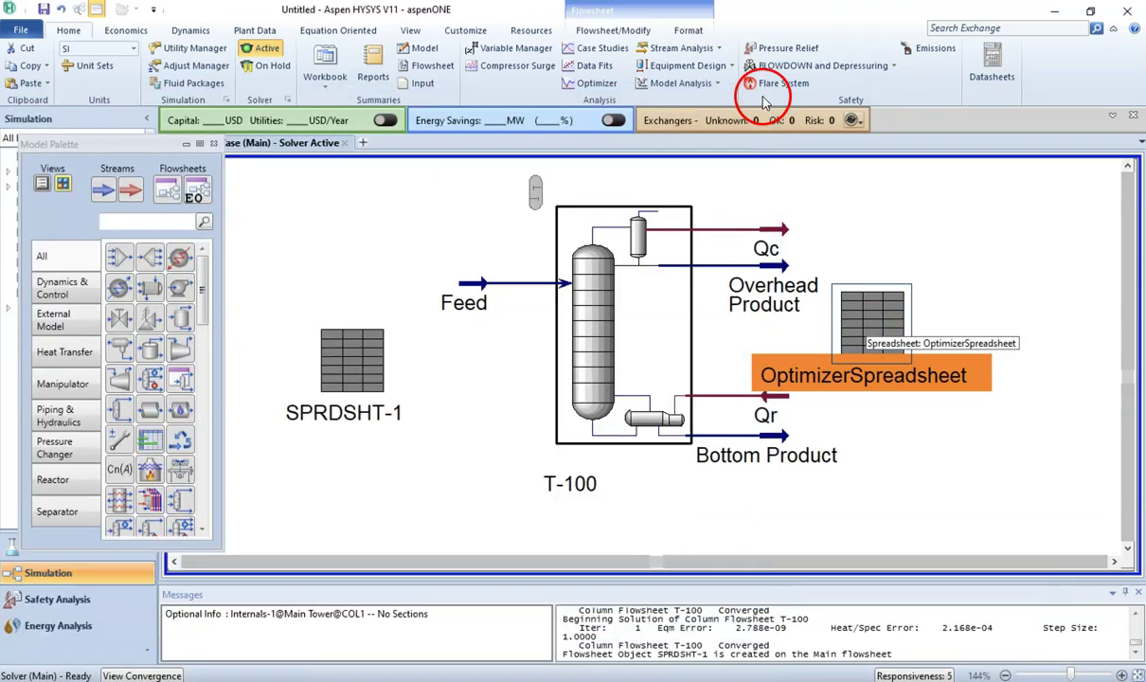
Step: Delete the extra spreadsheet block SPRDSHT-1 from the flowsheet
click(356, 370)
key(Delete)
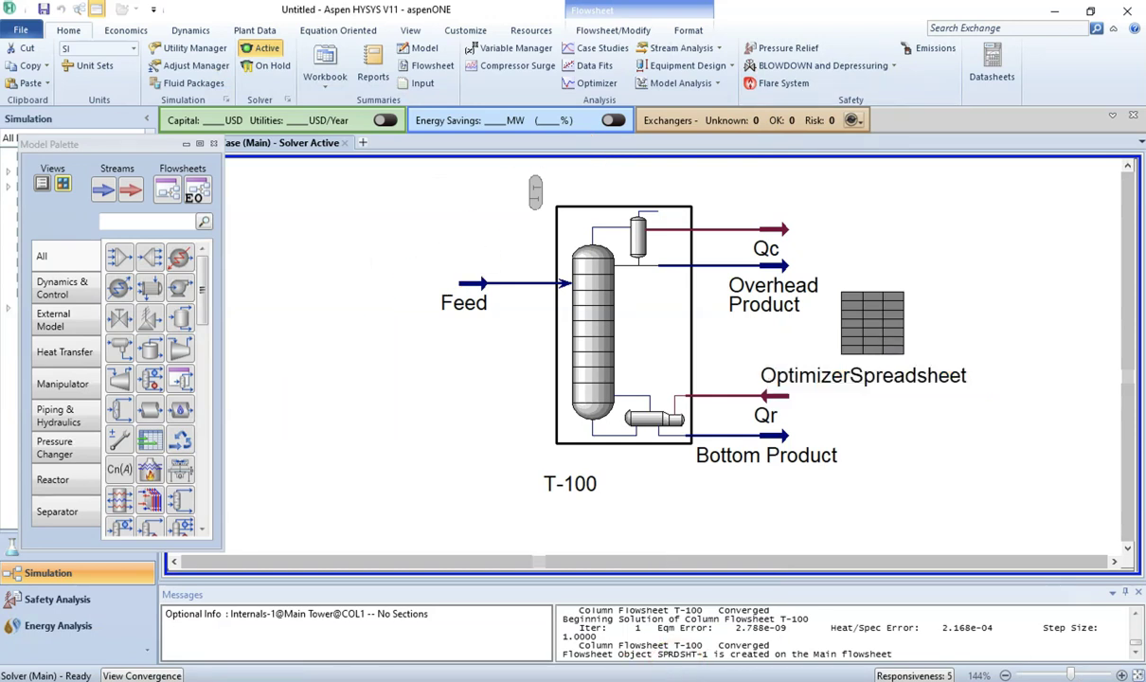
Step: Switch to the Workbook 12 PDF in the browser, review the problem statement and bring up the Optimization of Chemical Processes book
mouse_move(393, 674)
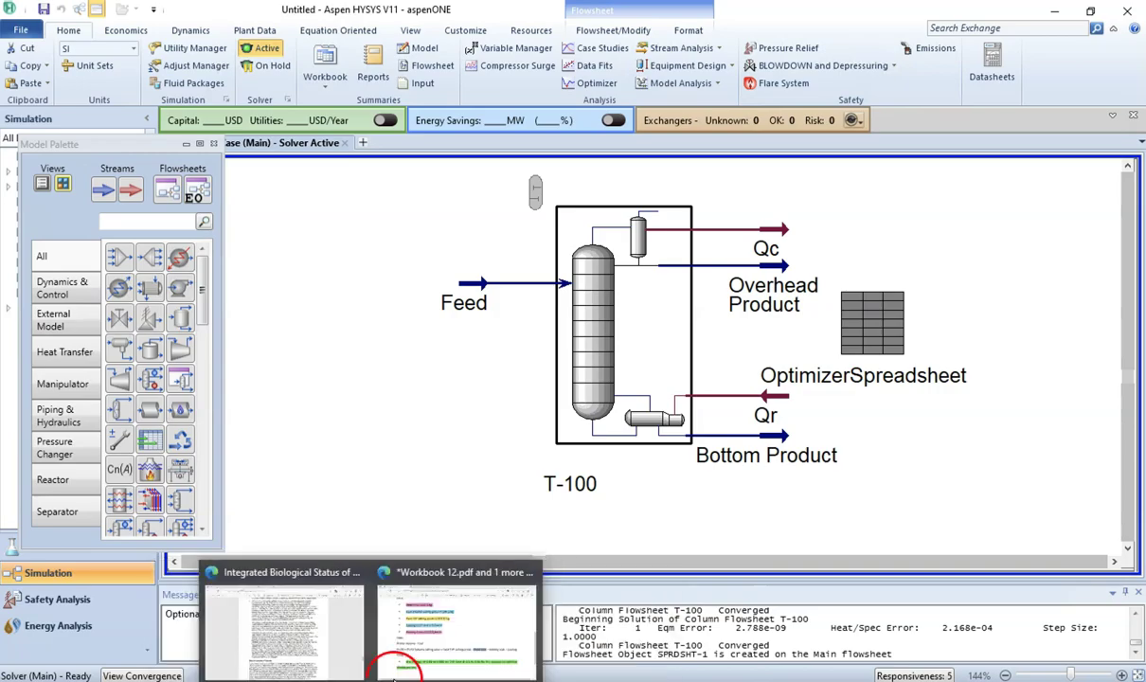
click(430, 596)
scroll(348, 380, up, 3)
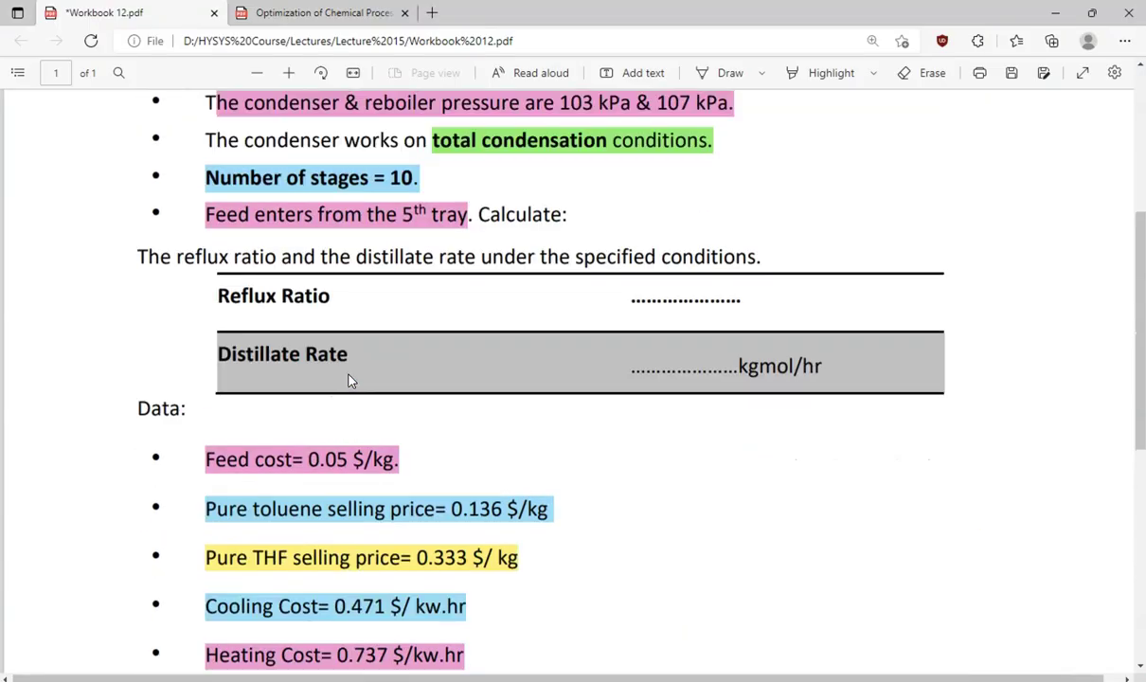
scroll(349, 380, up, 4)
click(319, 13)
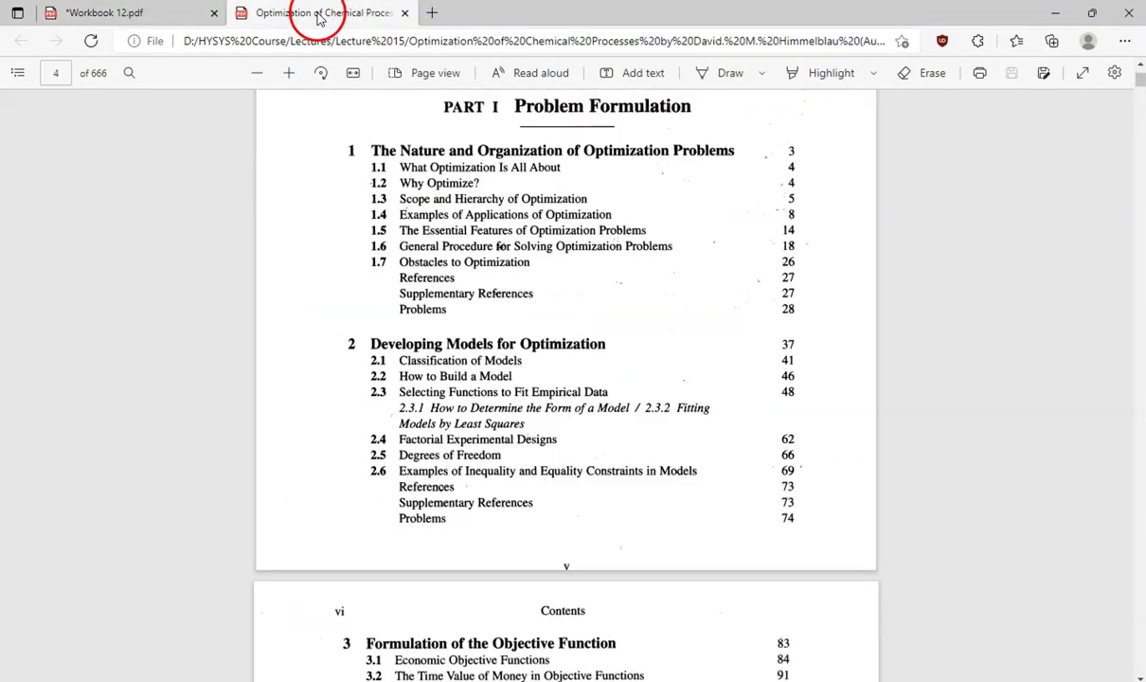
Step: Examine the title page and the contents of chapters 1 to 3 in the Optimization of Chemical Processes book and return to Aspen HYSYS
scroll(438, 247, up, 15)
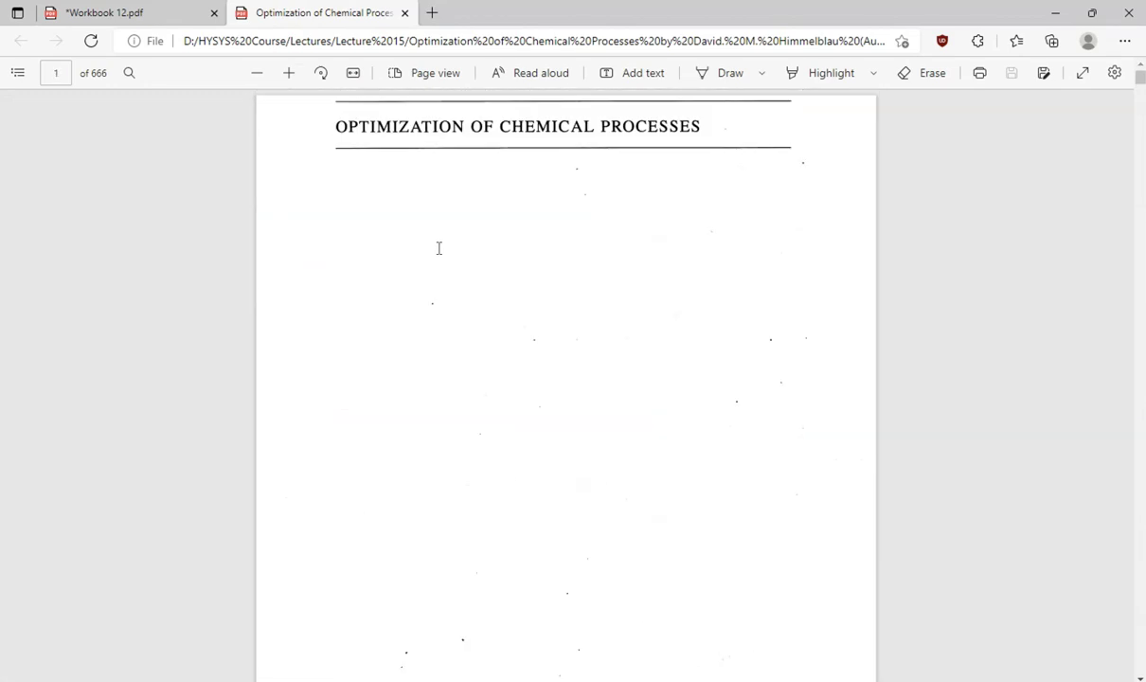
scroll(438, 247, down, 12)
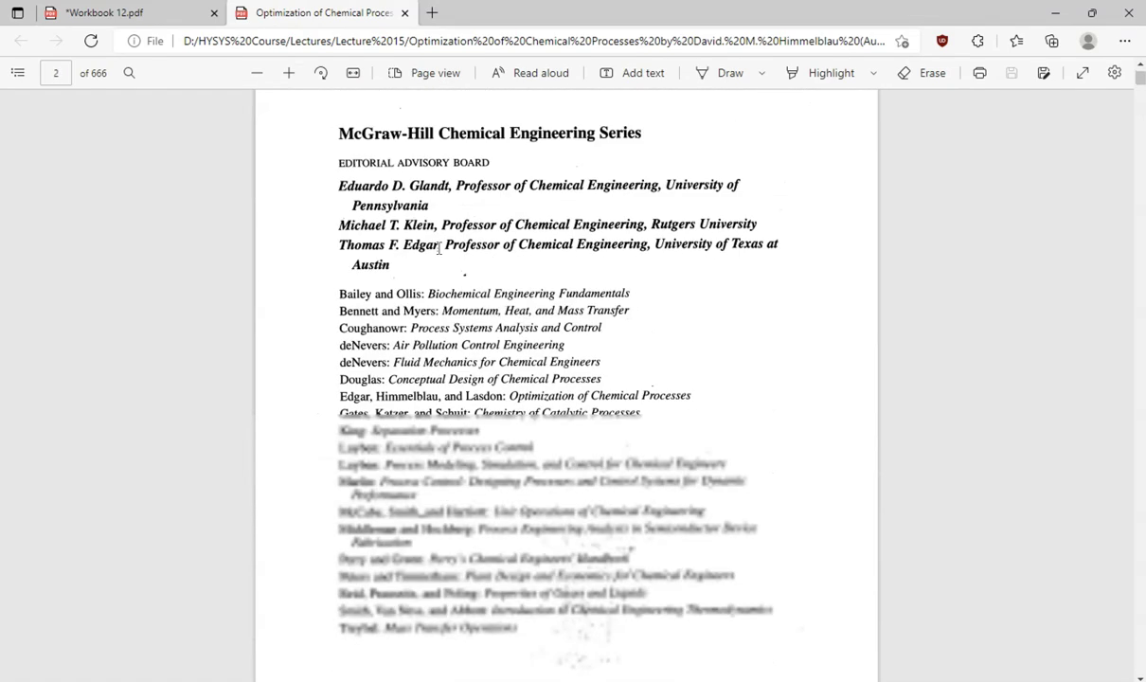
scroll(438, 247, down, 15)
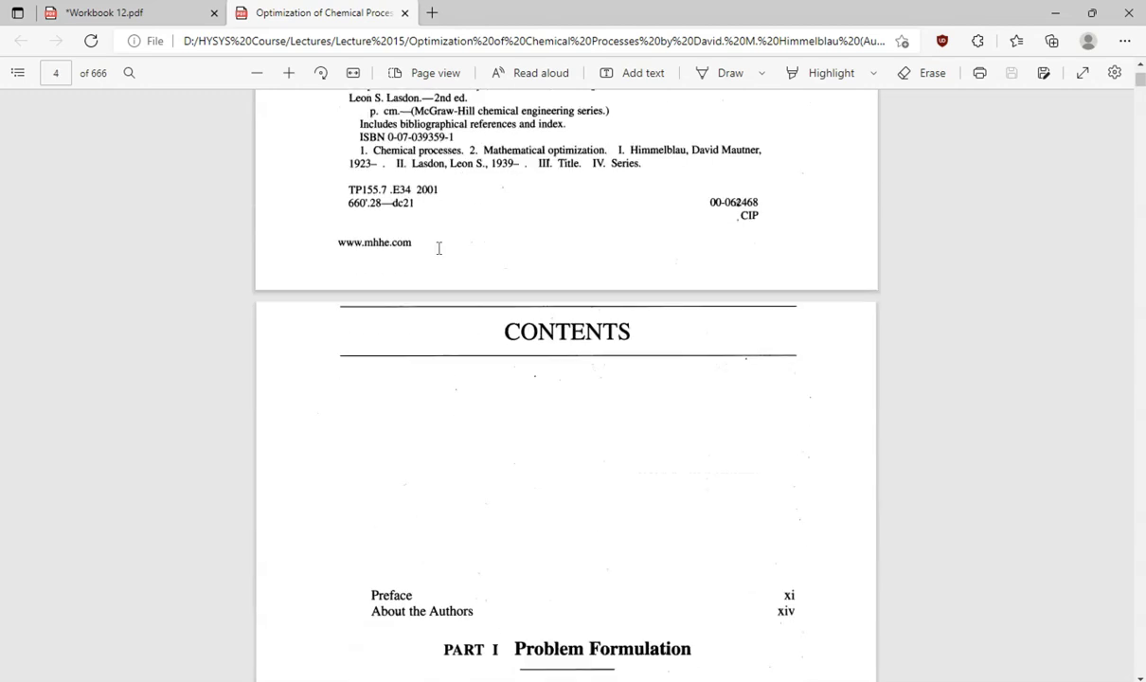
scroll(439, 247, down, 3)
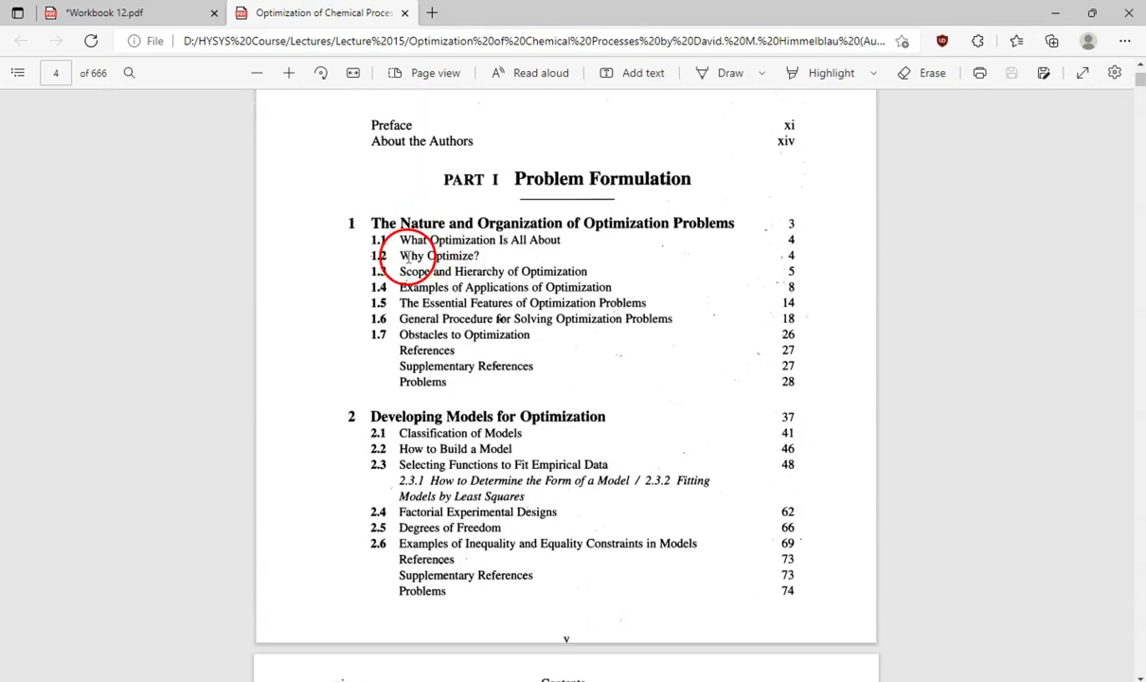
scroll(460, 388, down, 3)
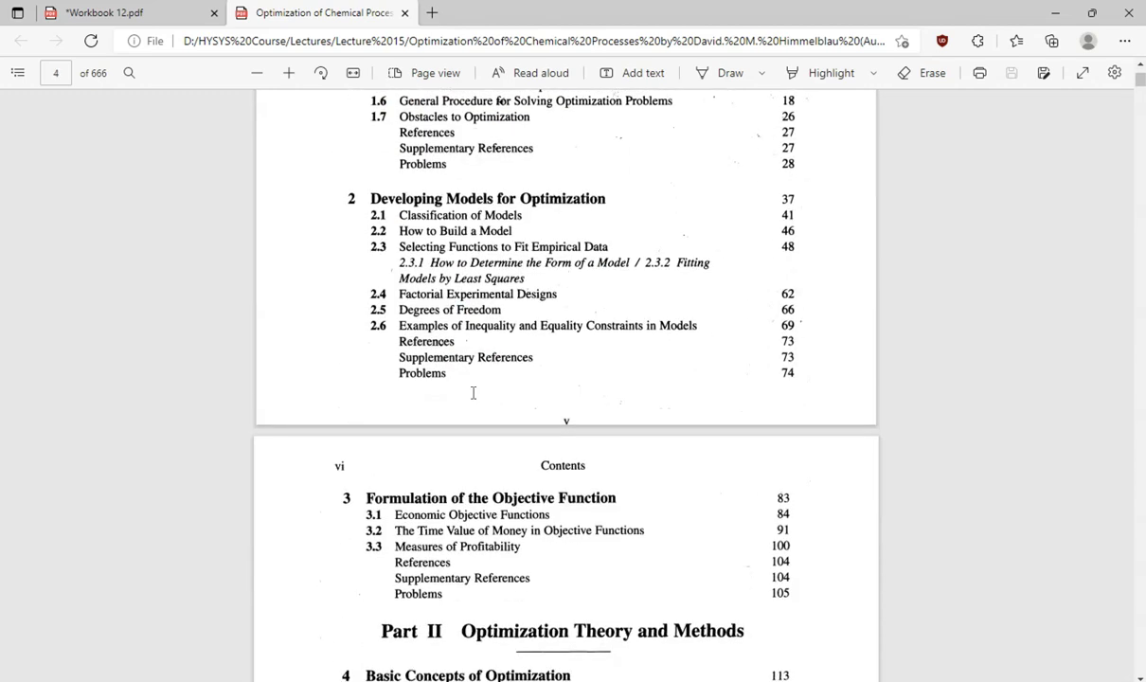
scroll(474, 393, up, 1)
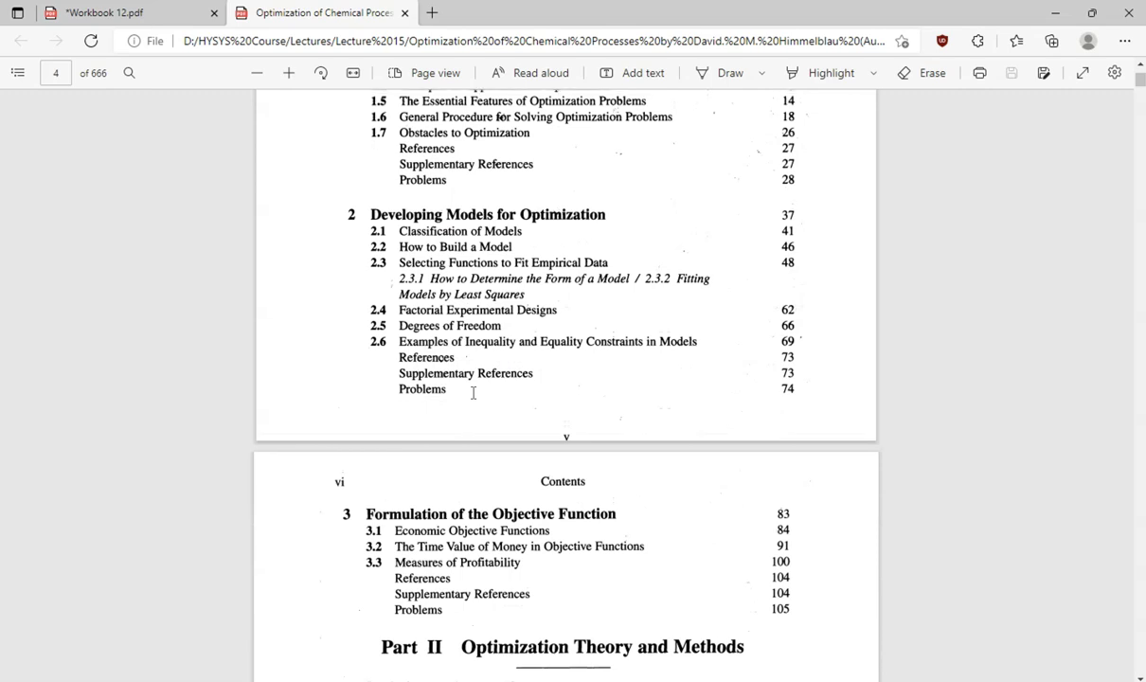
click(541, 534)
scroll(541, 536, up, 4)
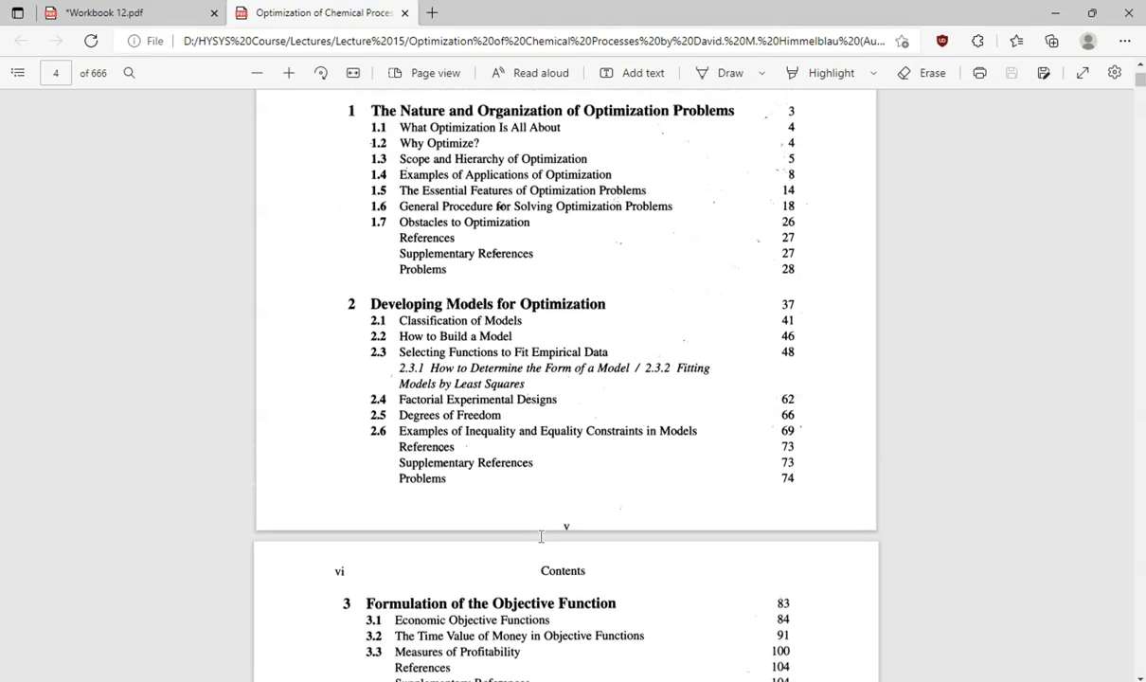
scroll(541, 535, up, 20)
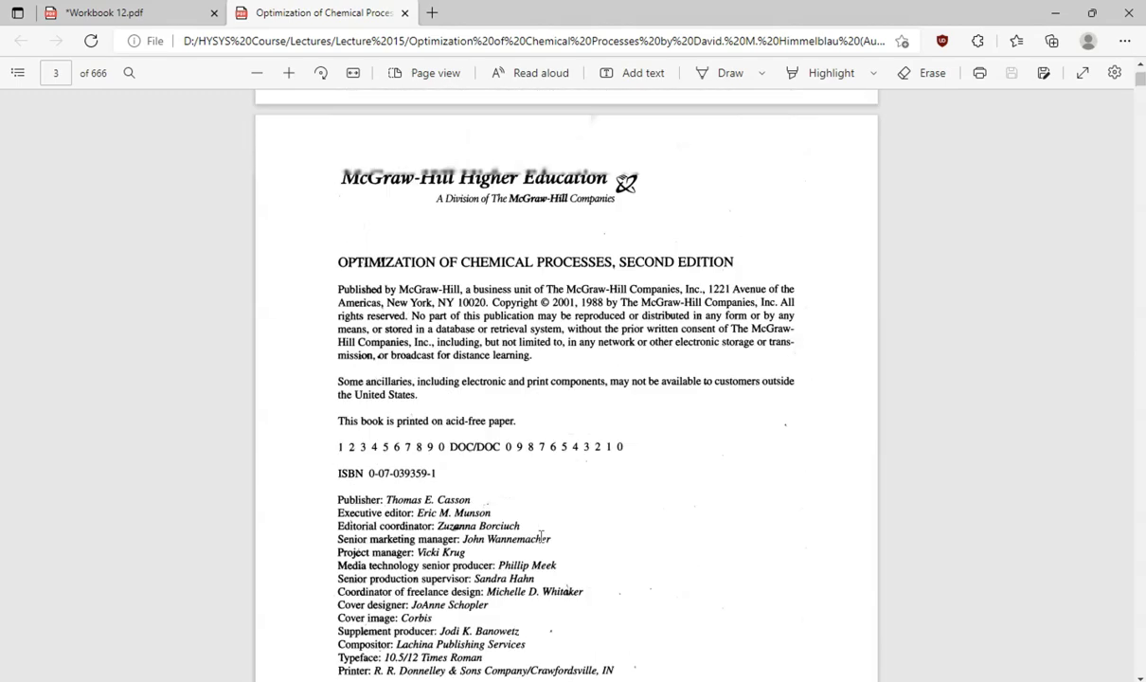
scroll(540, 536, up, 8)
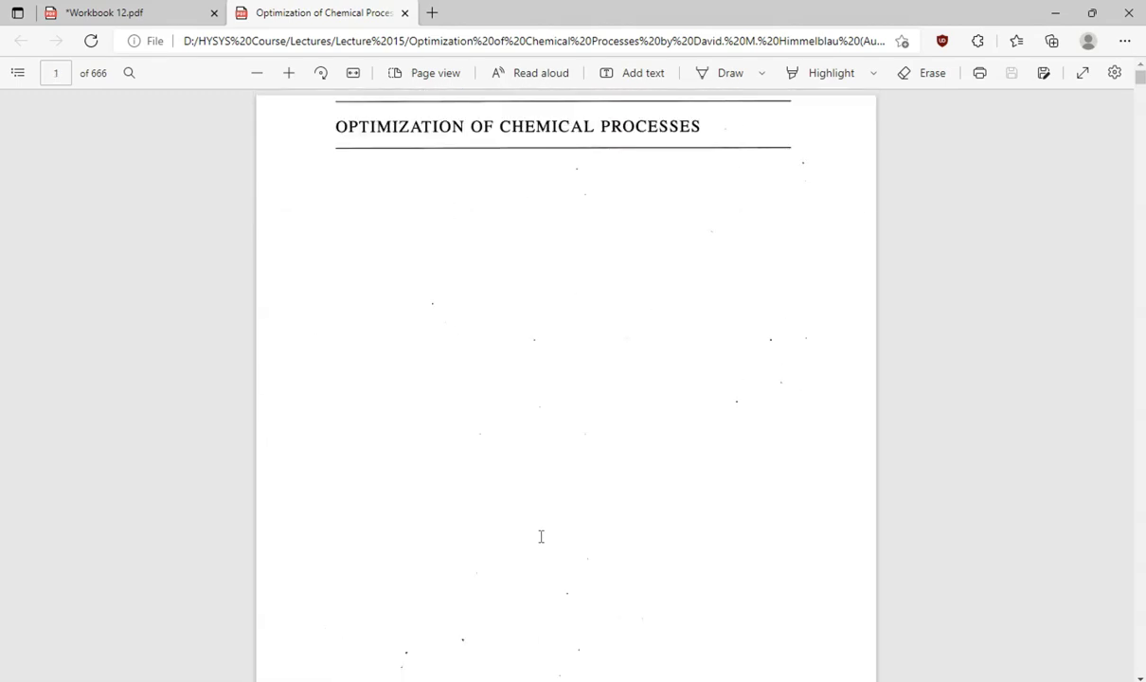
mouse_move(605, 680)
click(602, 658)
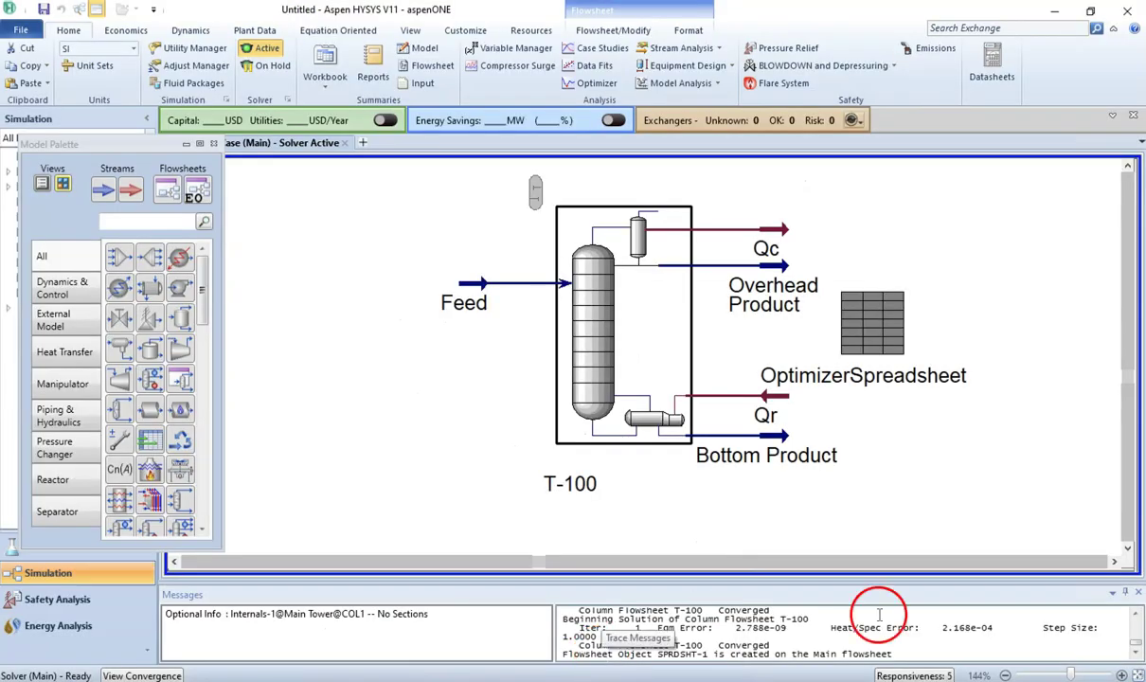